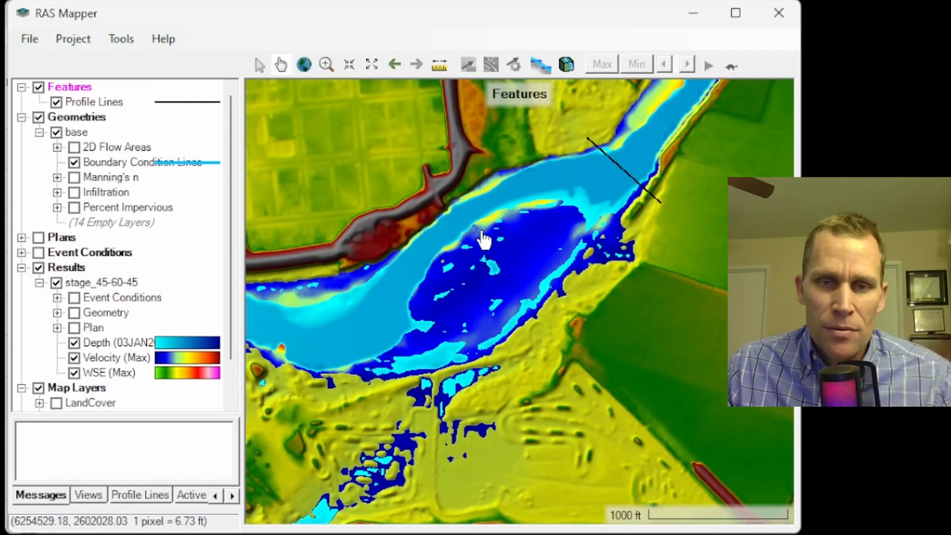
Hide the Velocity (Max) and WSE (Max) results layers and select the Depth results layer.
scroll(483, 240, down, 4)
scroll(501, 206, up, 2)
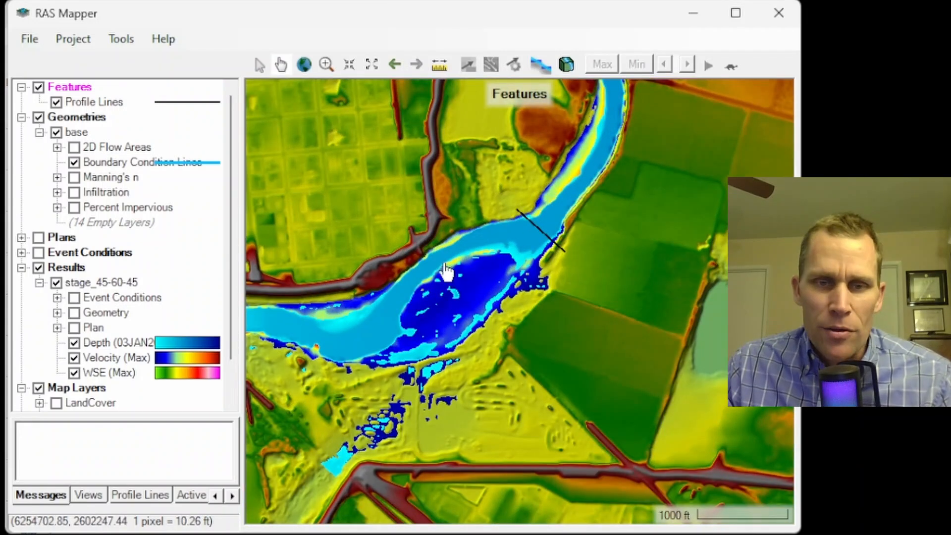
click(74, 358)
click(74, 373)
click(99, 343)
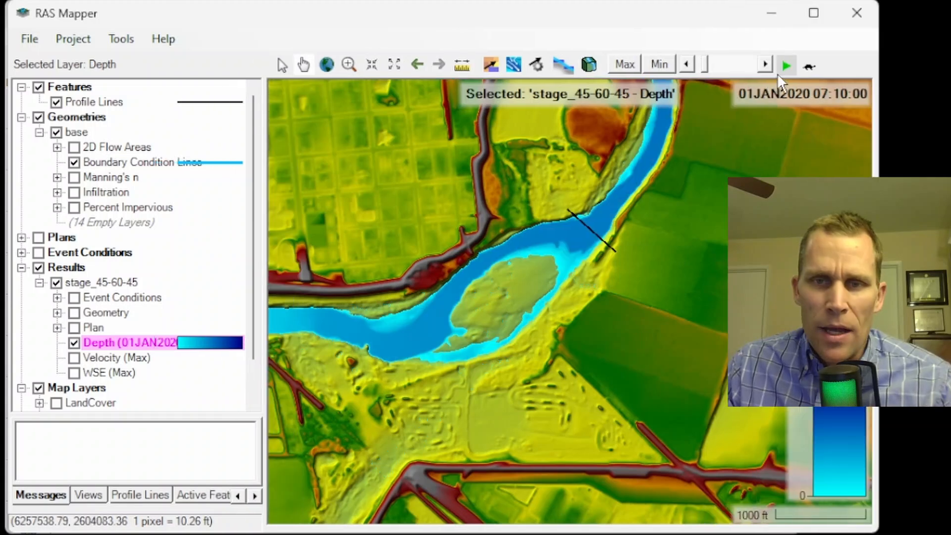
Play the depth results animation and pan the map to watch flooding across the floodplain.
click(787, 66)
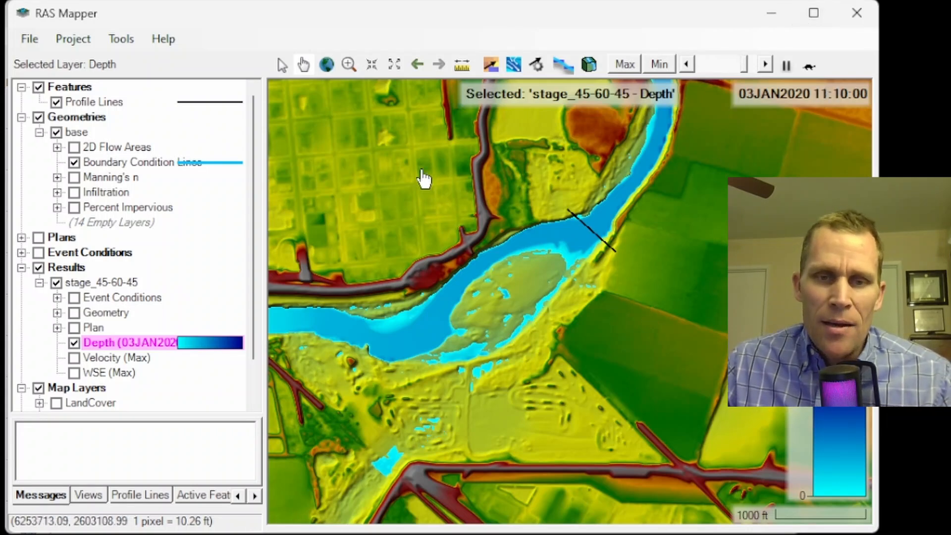
drag(712, 210, 705, 289)
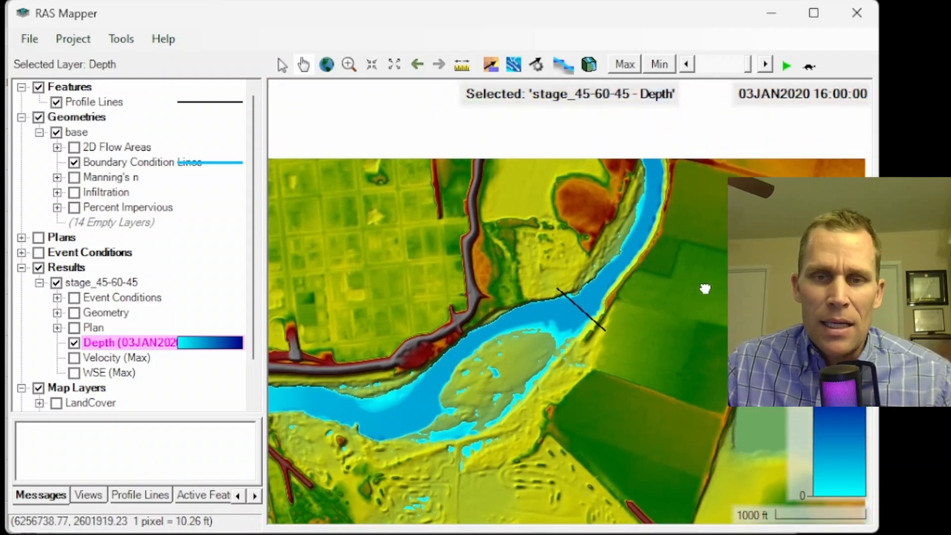
drag(617, 297, 614, 254)
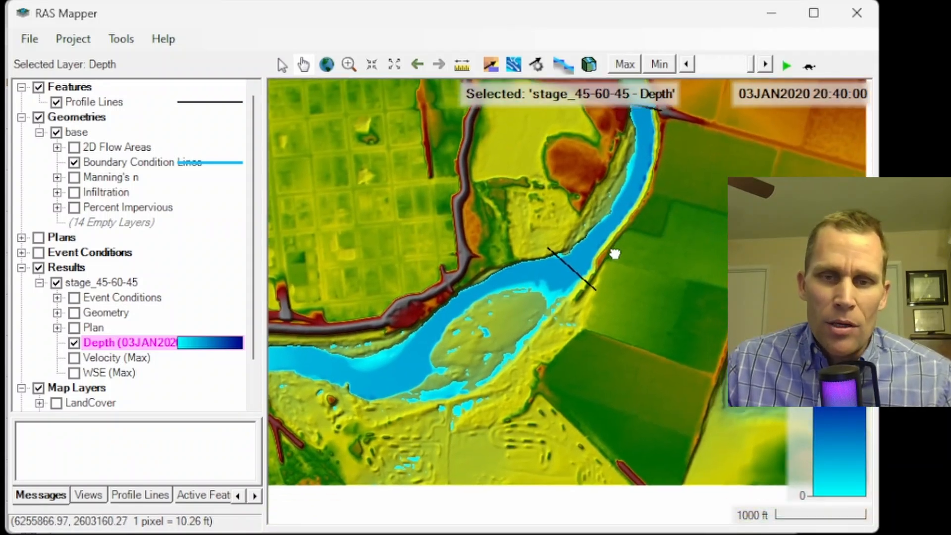
mouse_move(561, 296)
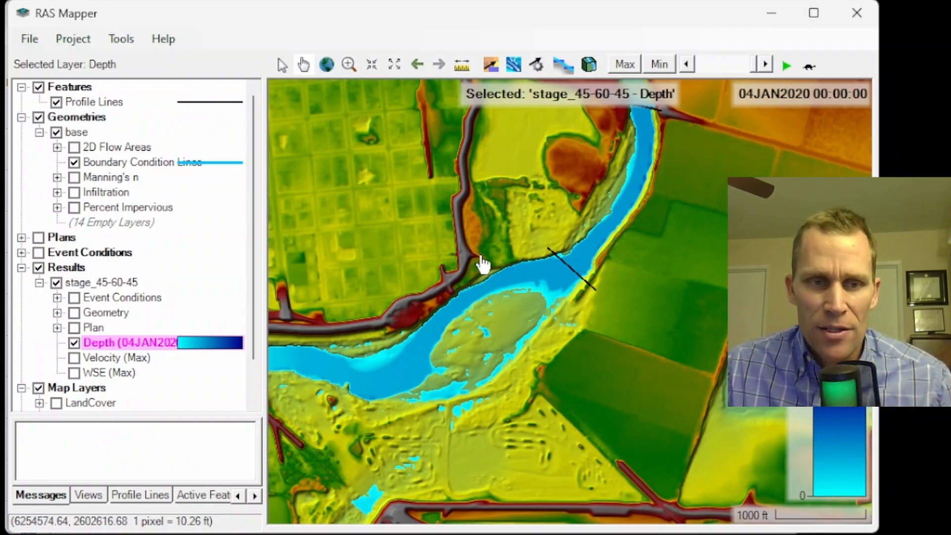
Start editing the base geometry and activate the SA/2D Connections layer, expanding its sub-layers.
click(78, 132)
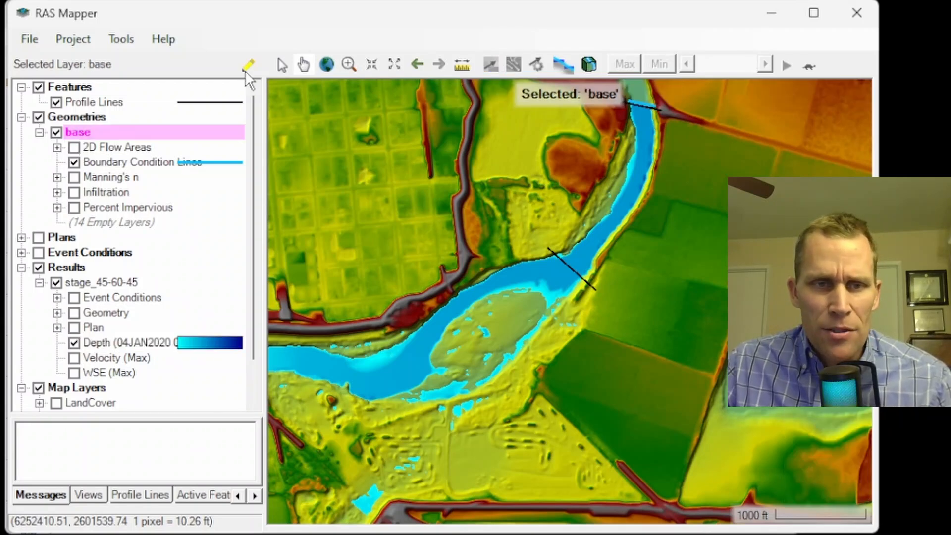
click(248, 66)
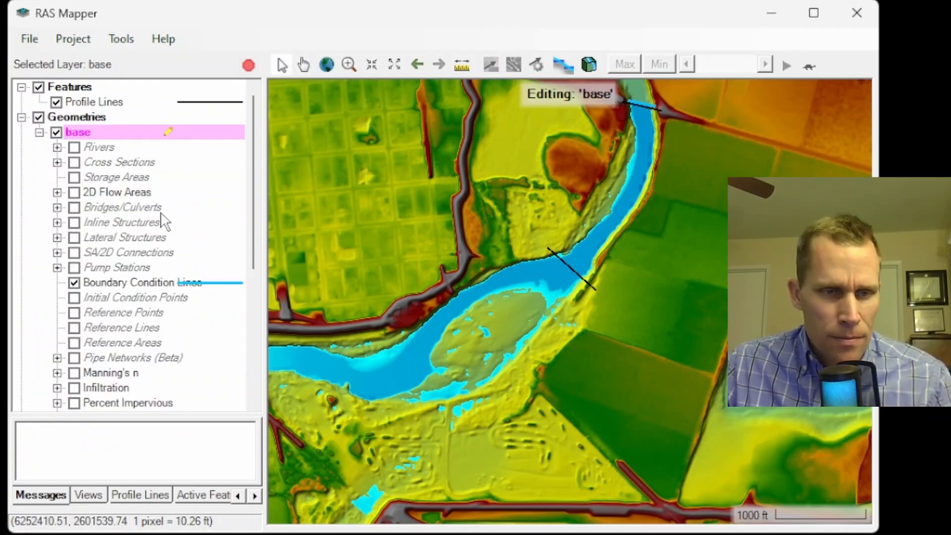
scroll(165, 222, down, 1)
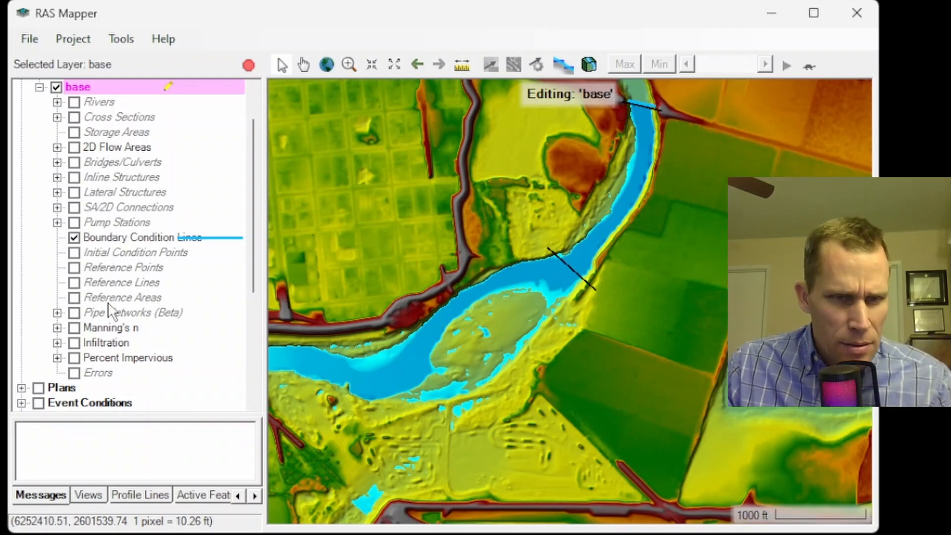
click(107, 208)
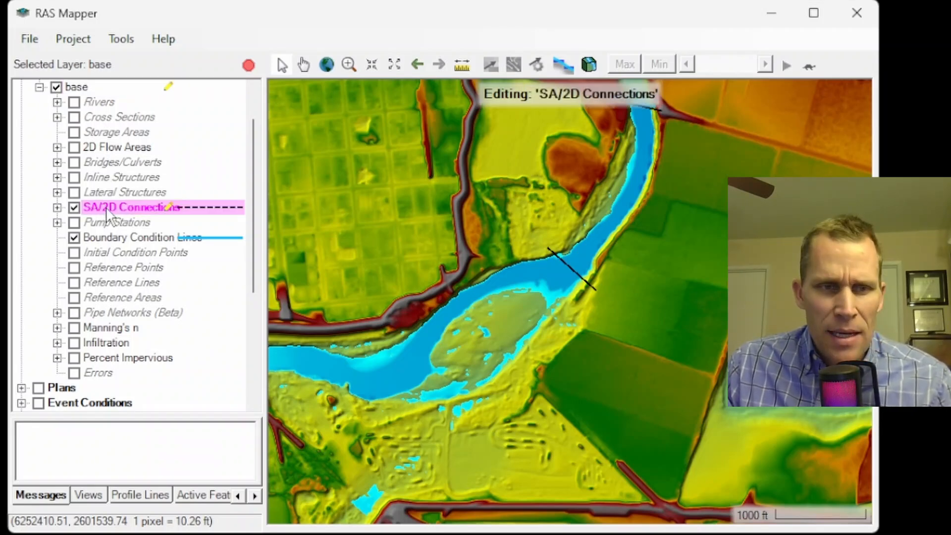
click(57, 208)
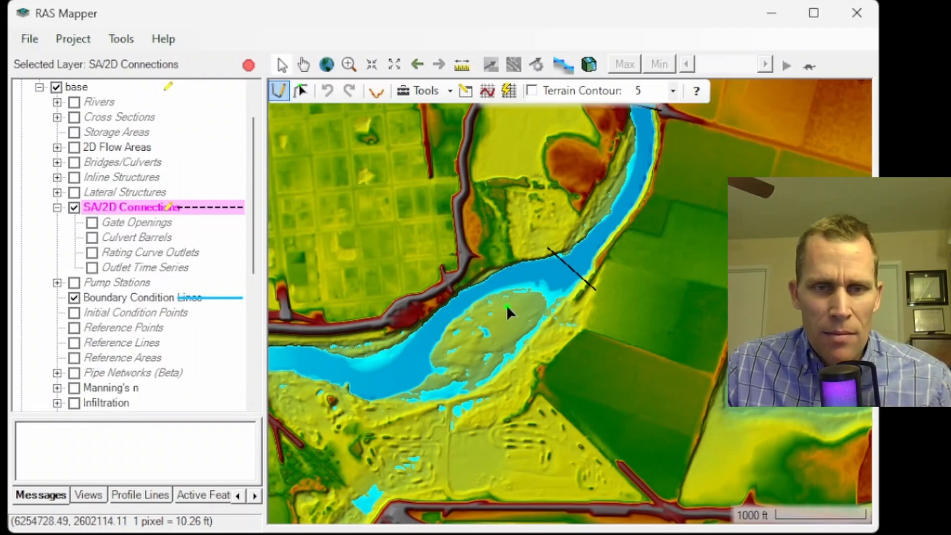
Begin drawing an SA/2D connection line along the embankment, starting at the road and heading northwest.
drag(605, 382, 562, 363)
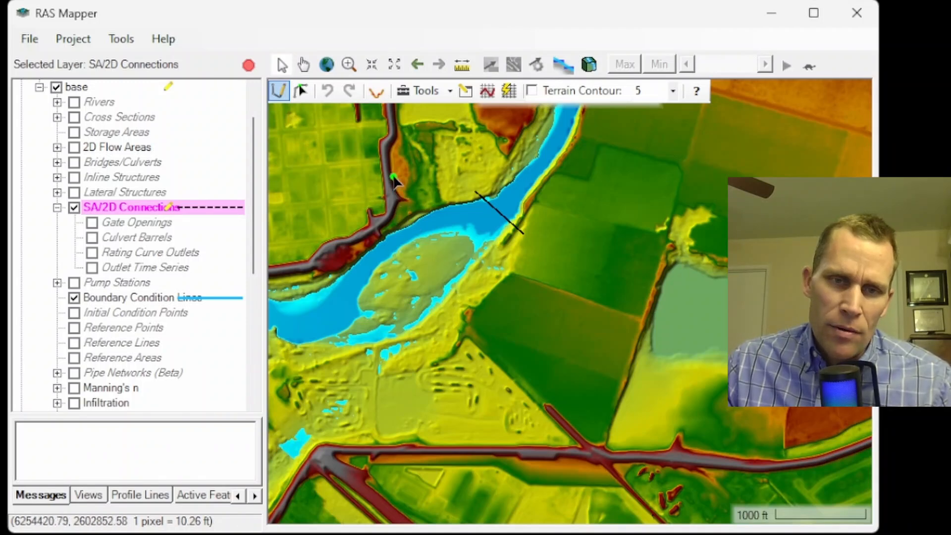
scroll(544, 436, up, 1)
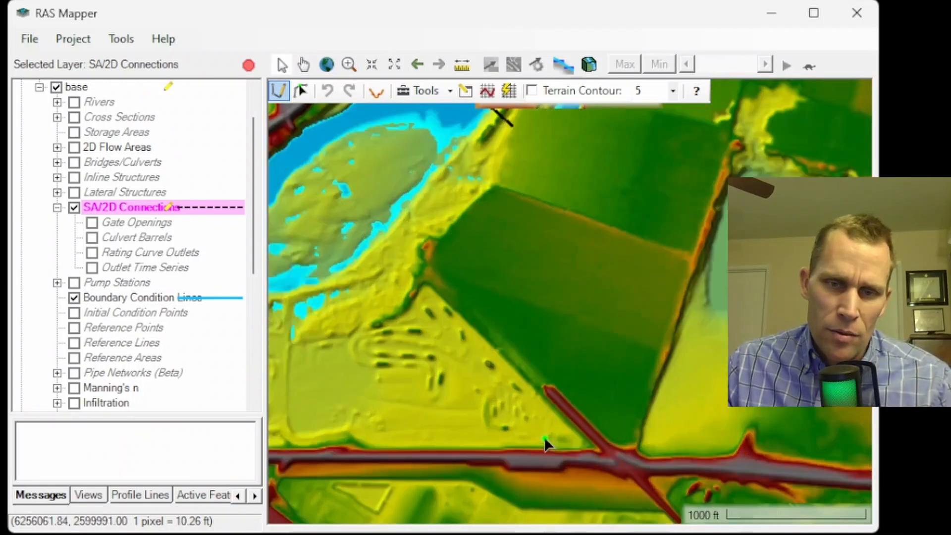
scroll(539, 400, up, 2)
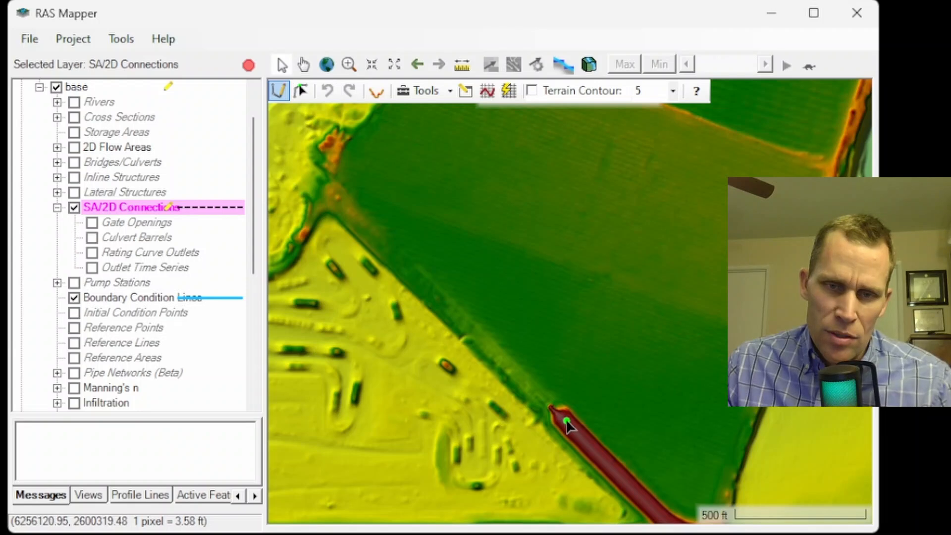
click(567, 422)
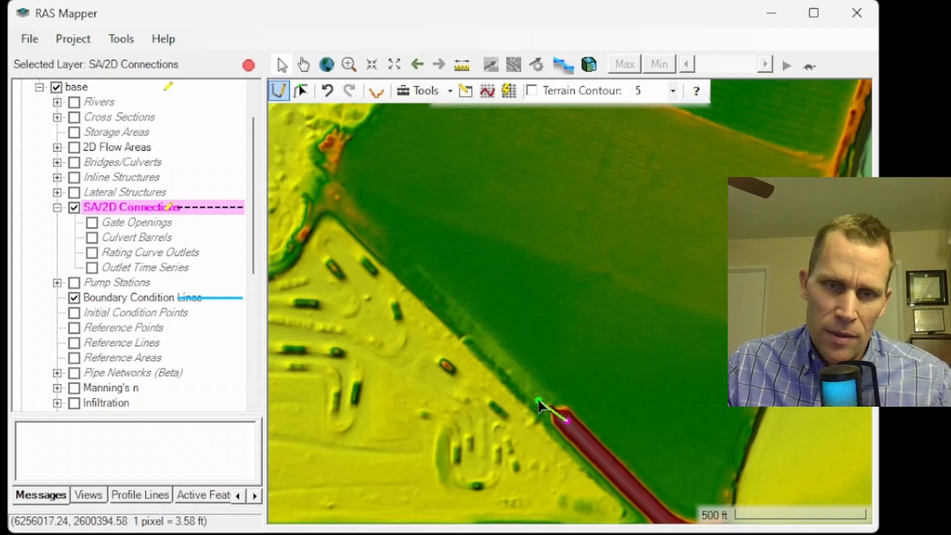
click(450, 310)
click(355, 221)
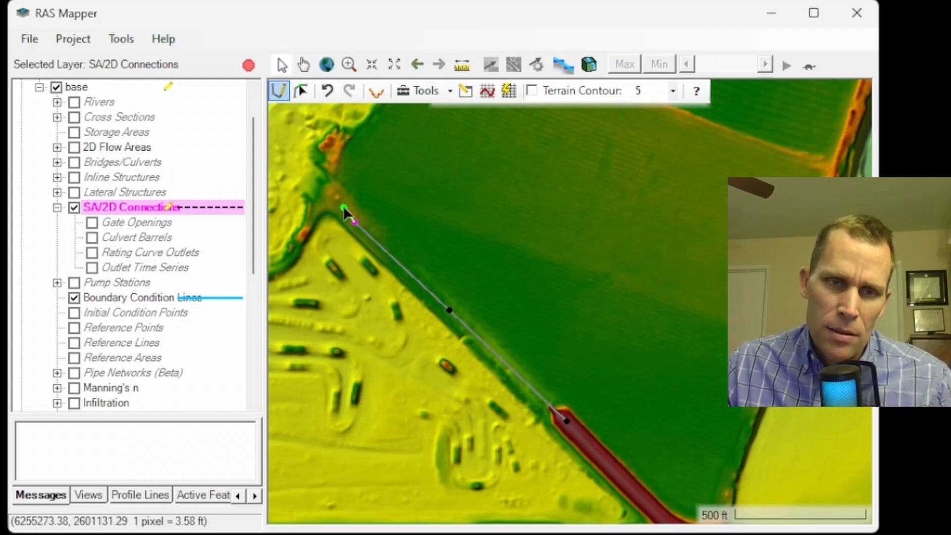
click(296, 160)
drag(354, 155, 655, 418)
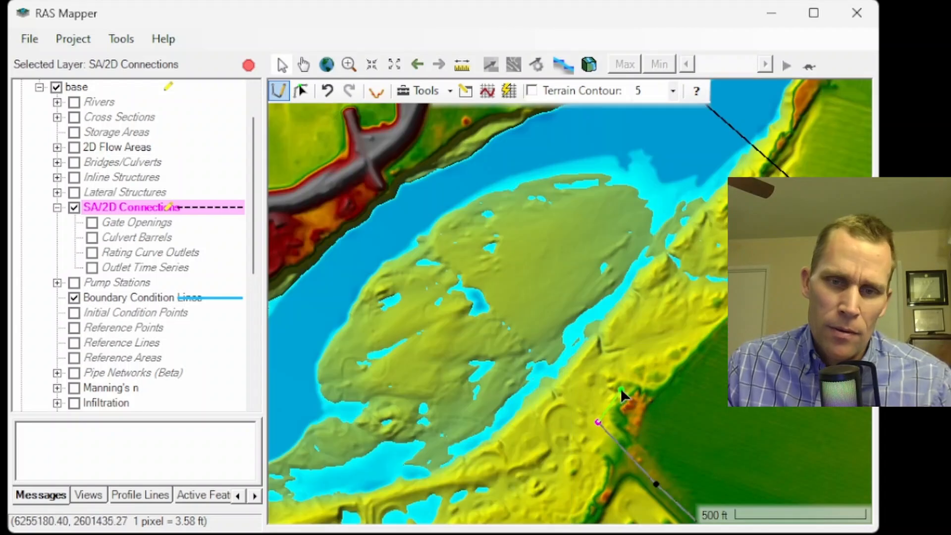
Hide the Depth layer and continue placing connection line points across the floodplain toward the railway embankment.
scroll(89, 314, down, 6)
click(74, 297)
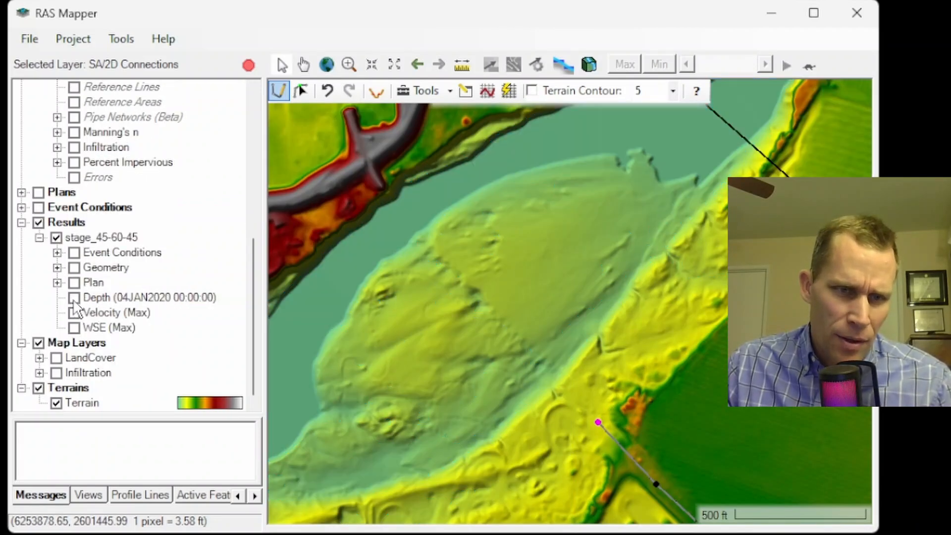
click(531, 356)
click(482, 308)
click(429, 249)
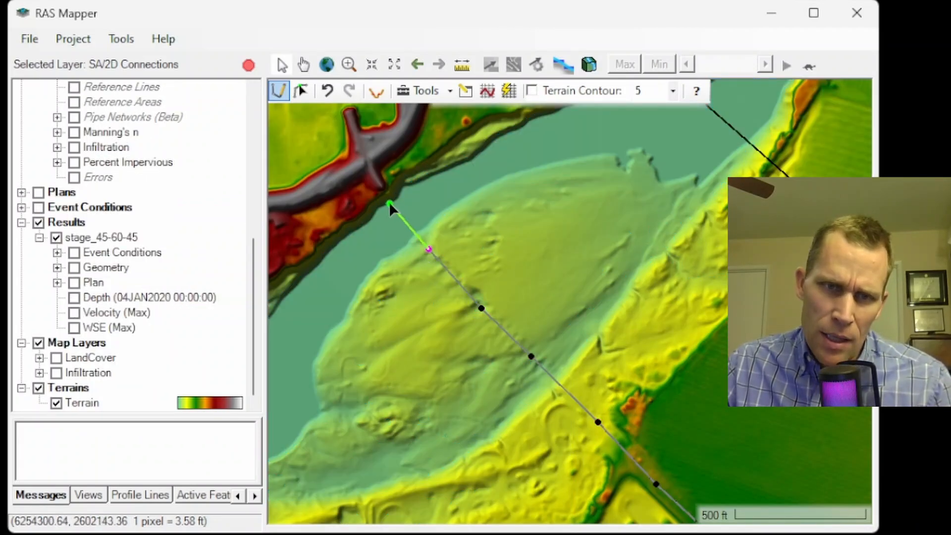
click(390, 203)
click(381, 190)
scroll(366, 158, up, 3)
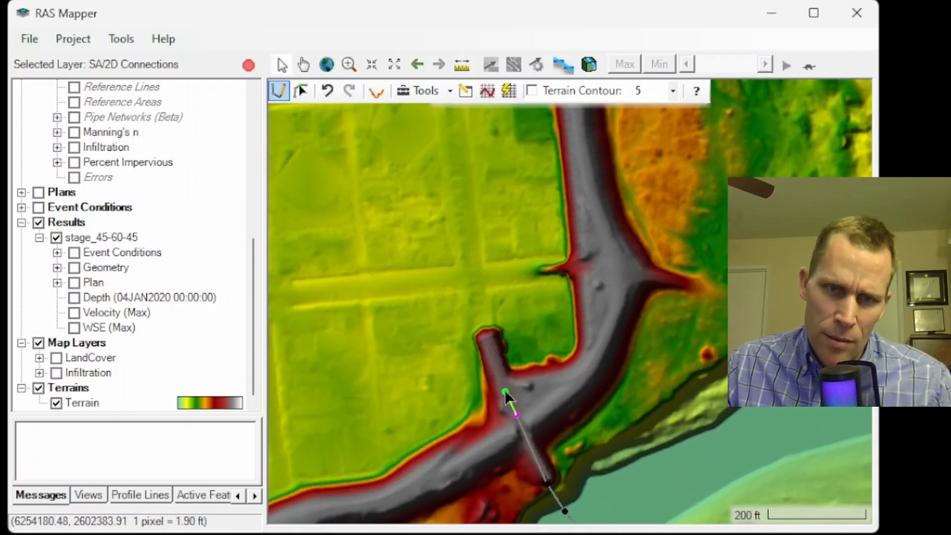
Finish the connection line at the railway embankment and name the new connection structure Train Bridge.
double_click(505, 392)
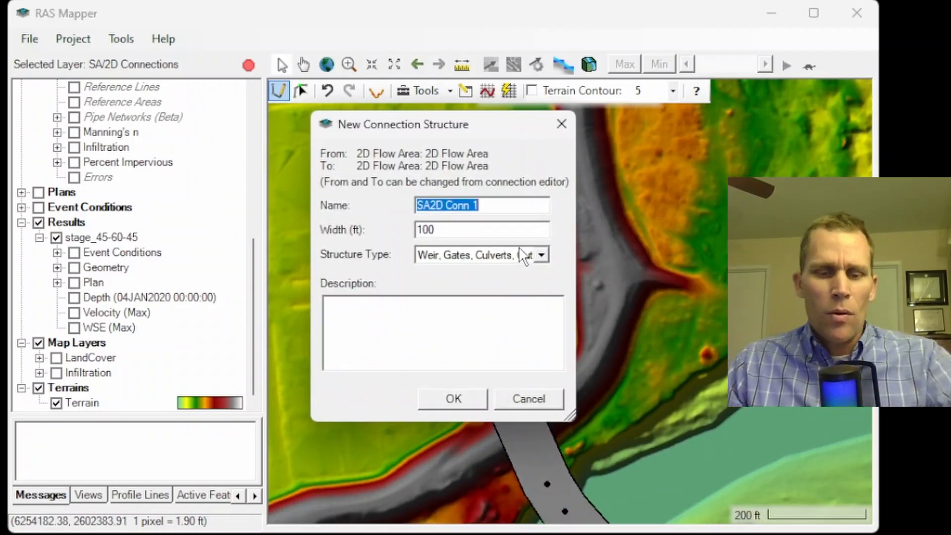
text(Train Bridge)
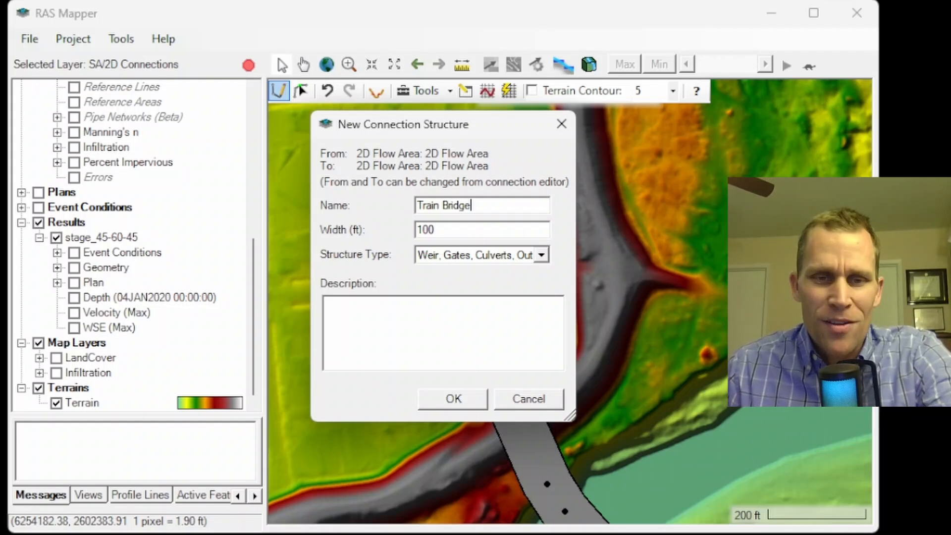
drag(461, 234, 349, 231)
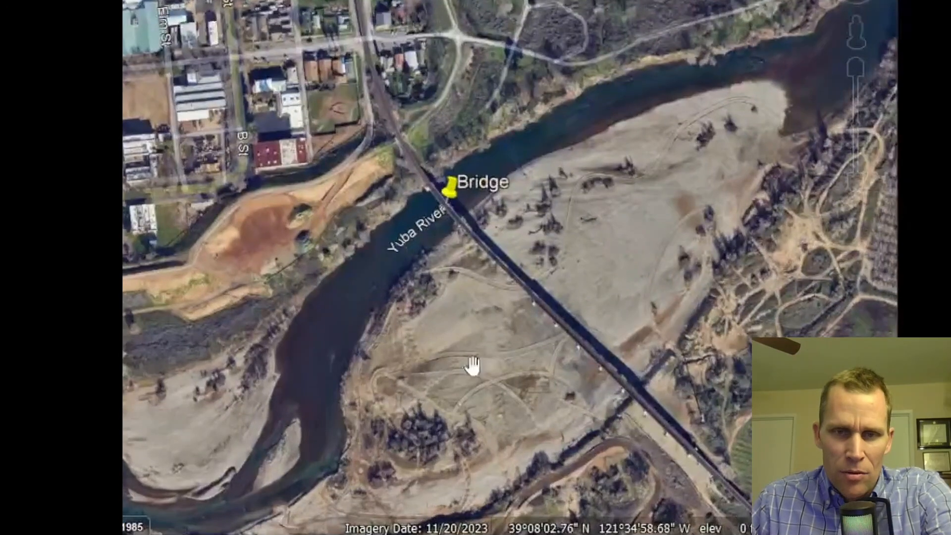
Switch to Google Earth and measure the railway bridge deck's width with the Ruler tool.
scroll(431, 221, up, 6)
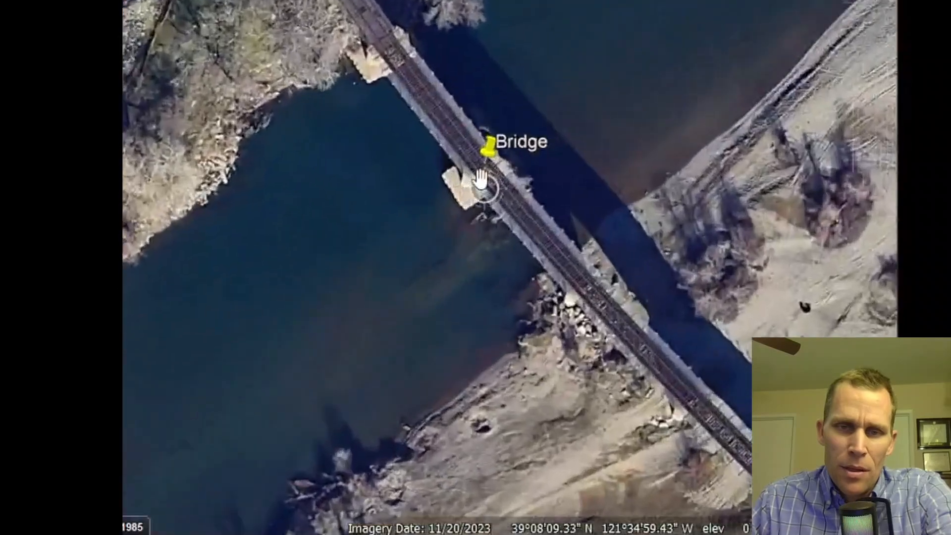
scroll(482, 177, down, 5)
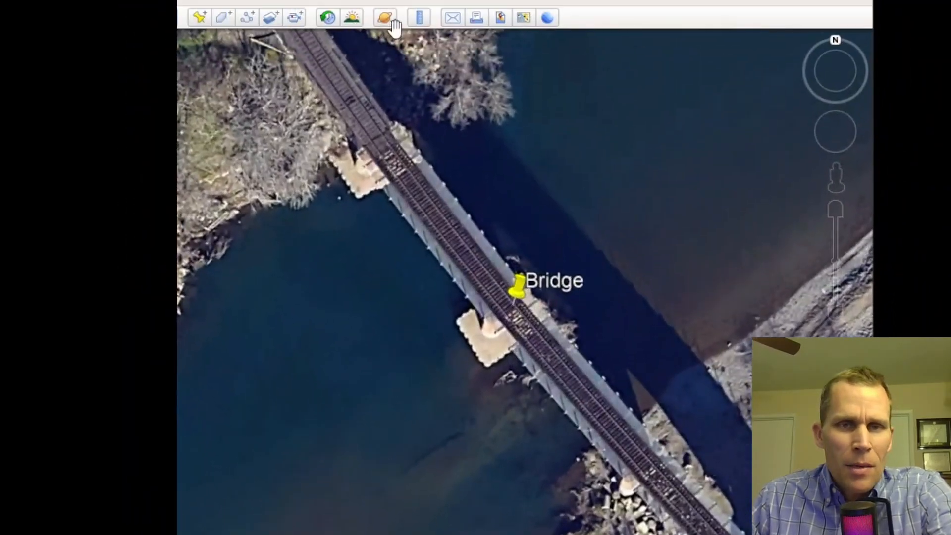
click(420, 19)
drag(382, 70, 259, 107)
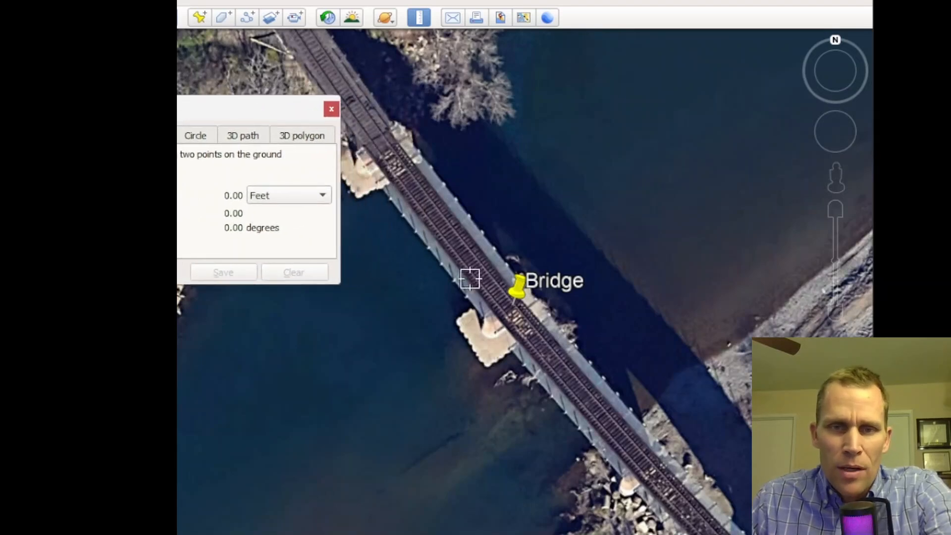
click(464, 329)
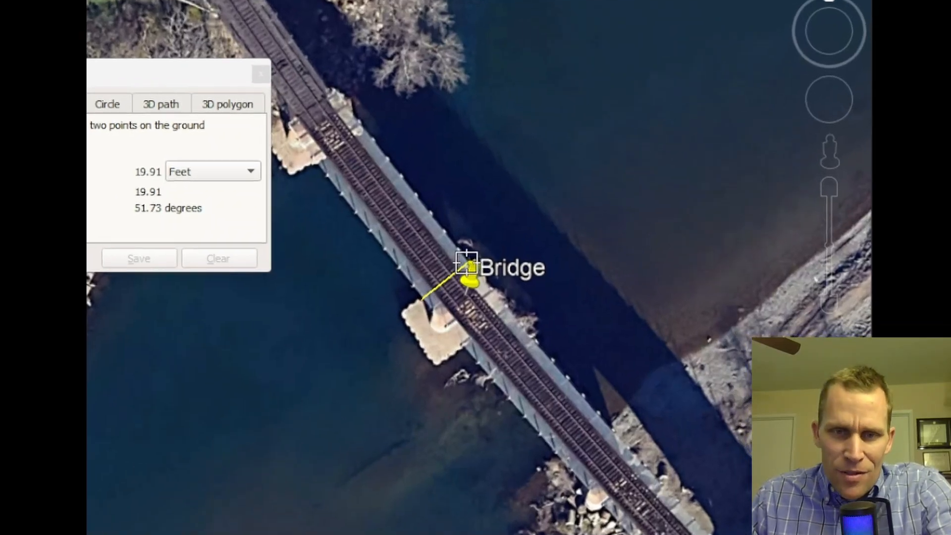
click(459, 268)
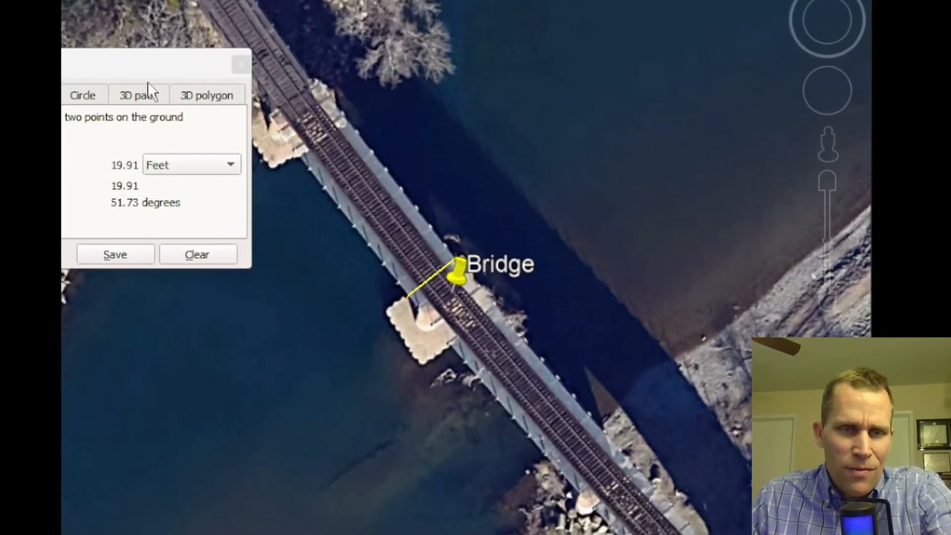
click(235, 65)
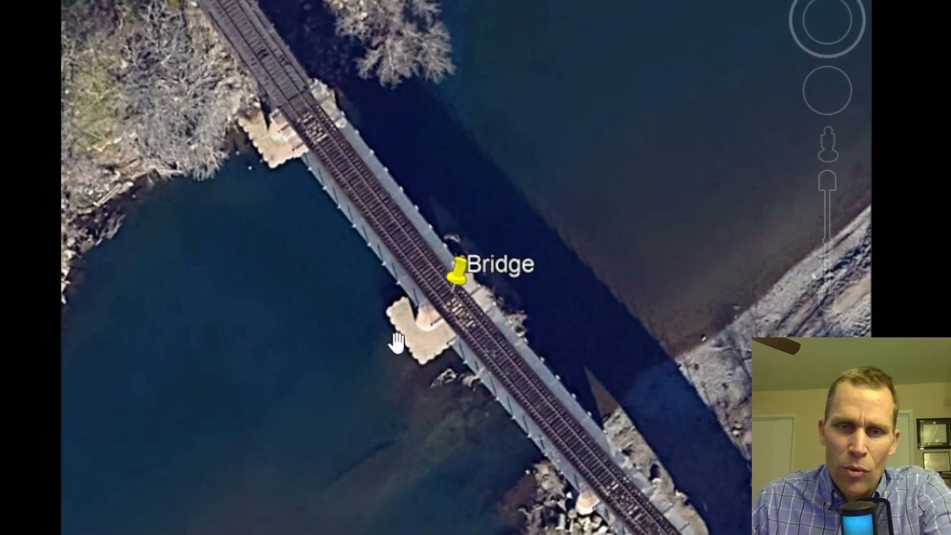
click(67, 1)
click(381, 313)
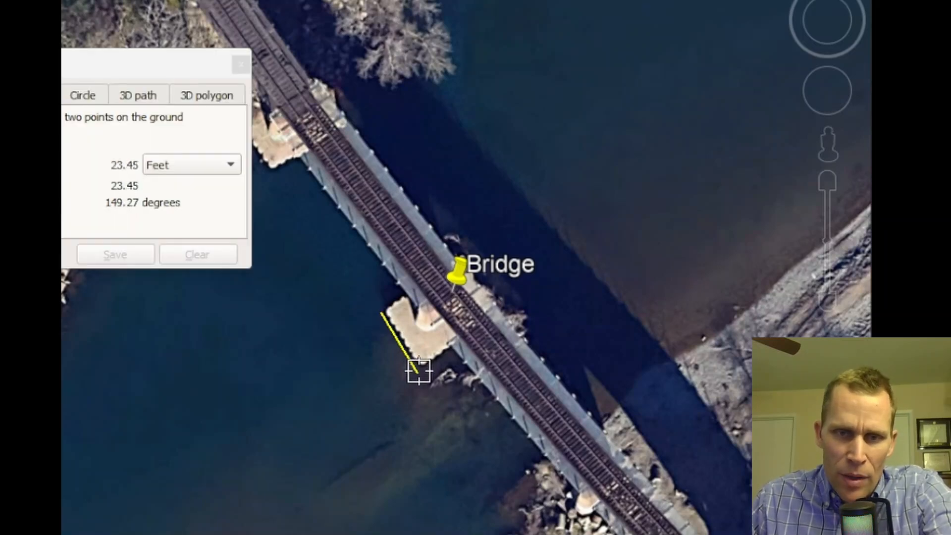
click(394, 330)
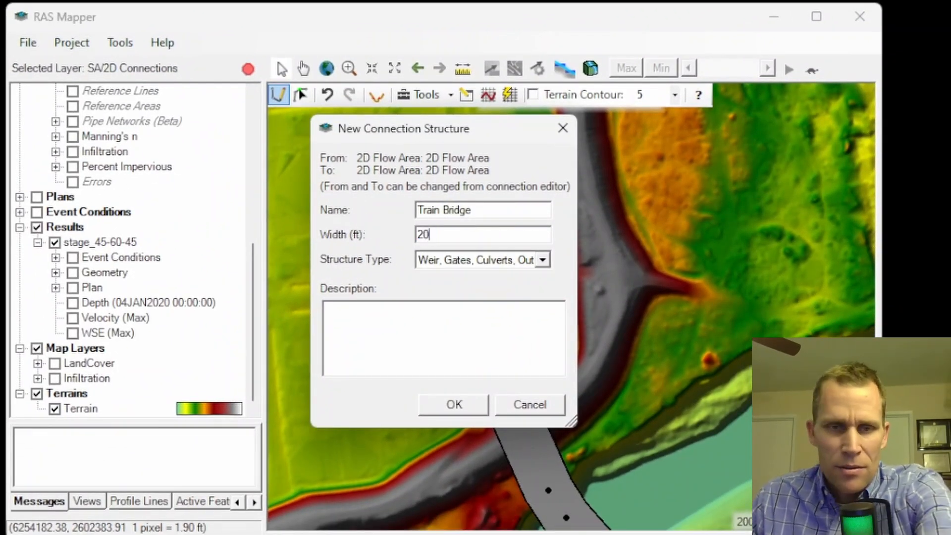
Set the connection width to 20 ft and the structure type to Bridge (Internal to 2D Flow Area).
click(543, 260)
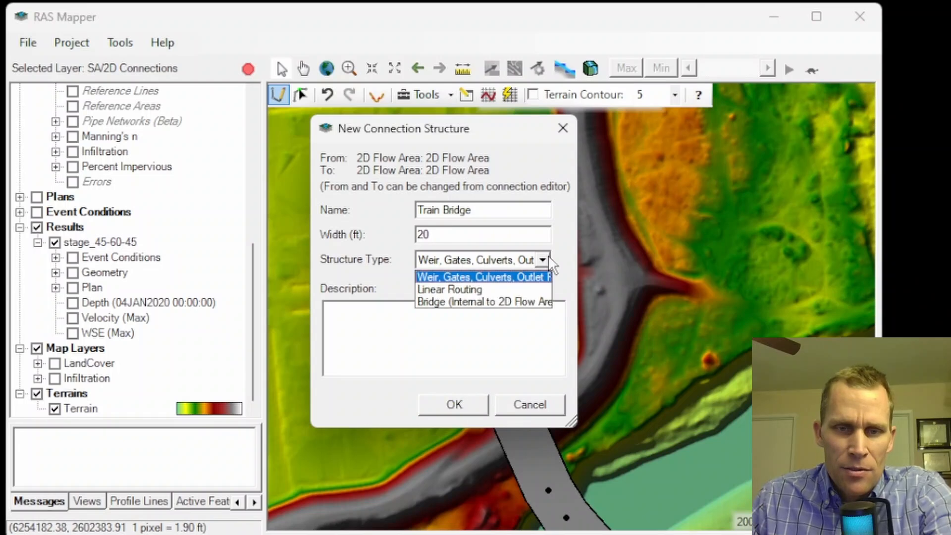
click(453, 296)
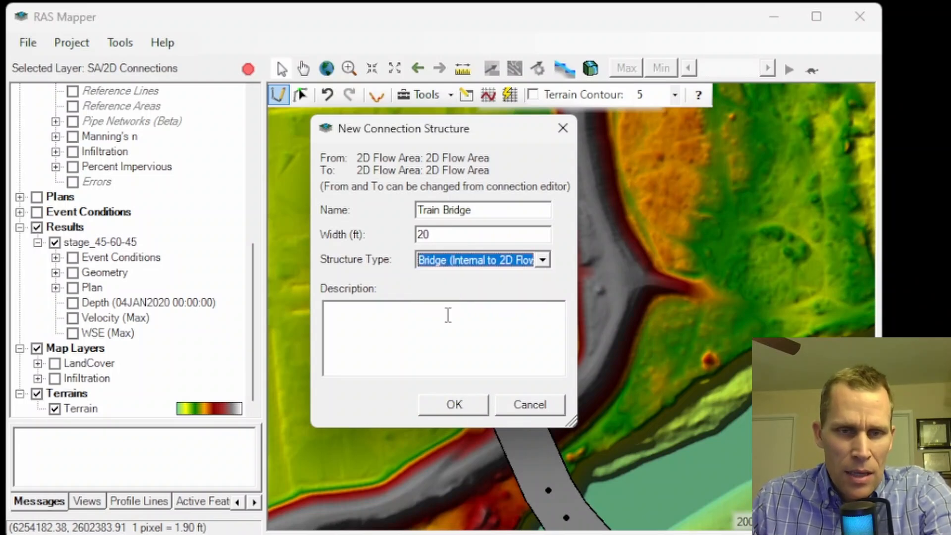
Enter asdfasdf as the description and confirm the new Train Bridge connection structure.
click(448, 316)
text(asdfasdf)
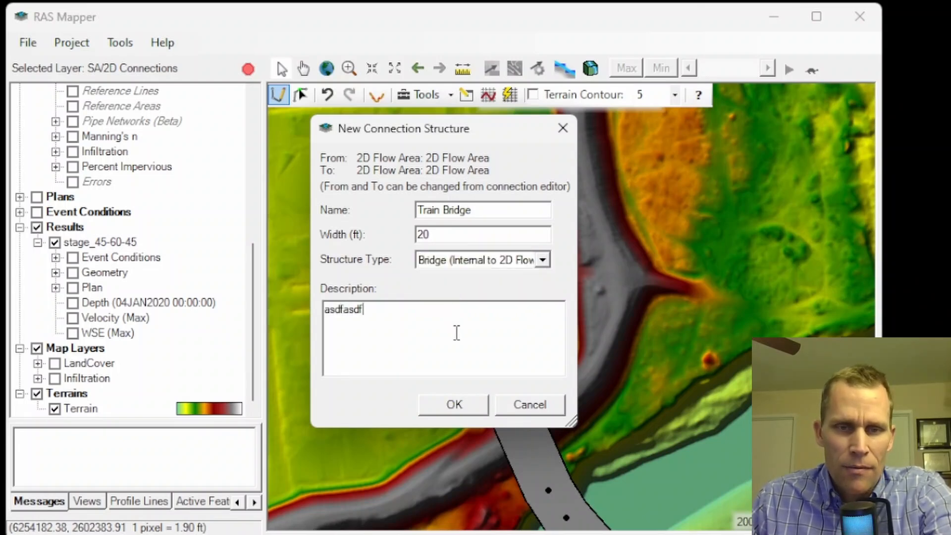
key(ctrl+a)
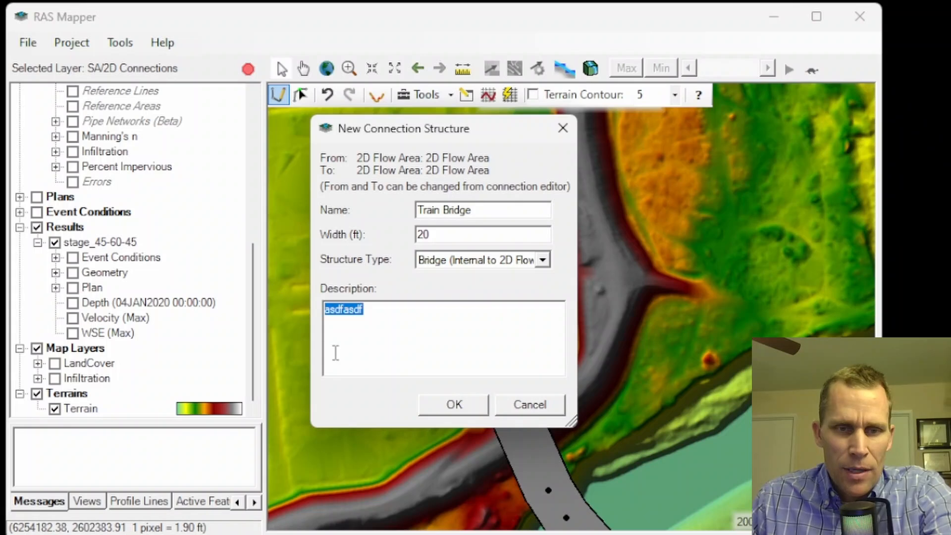
click(463, 405)
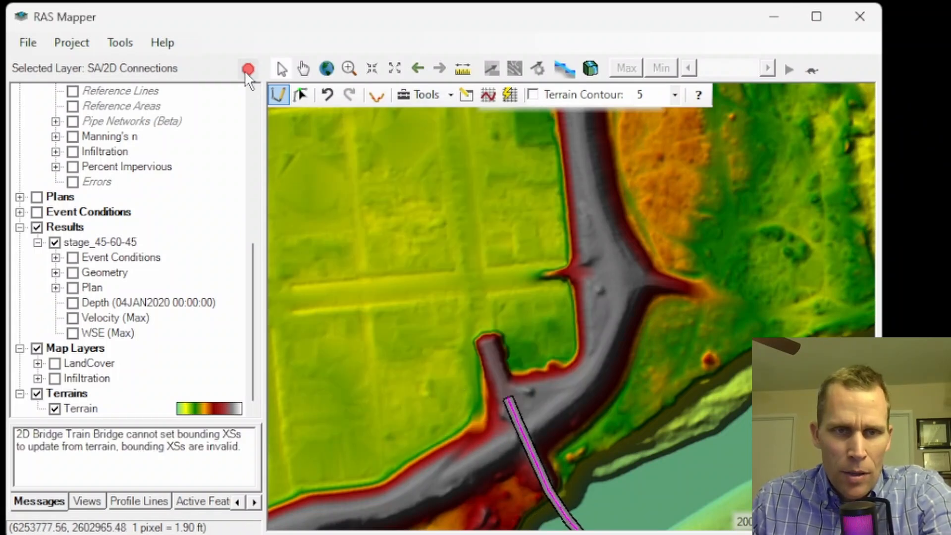
Stop editing the SA/2D Connections layer to save the base geometry and review the new connection line.
click(247, 71)
click(623, 272)
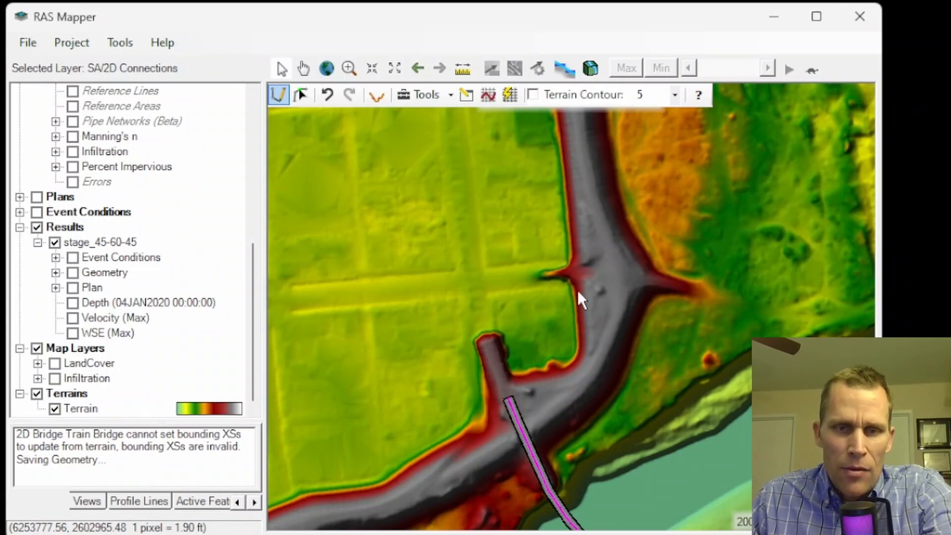
drag(623, 360, 495, 142)
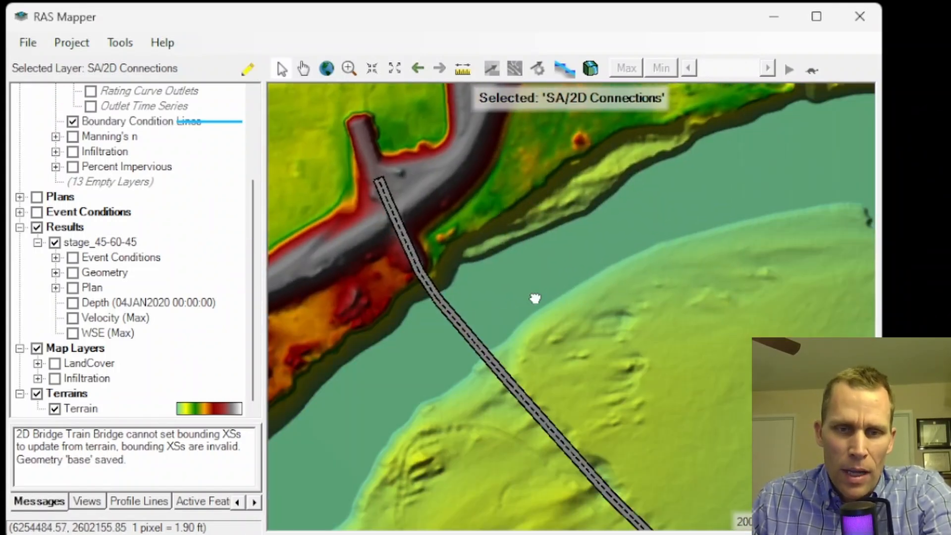
drag(535, 297, 497, 252)
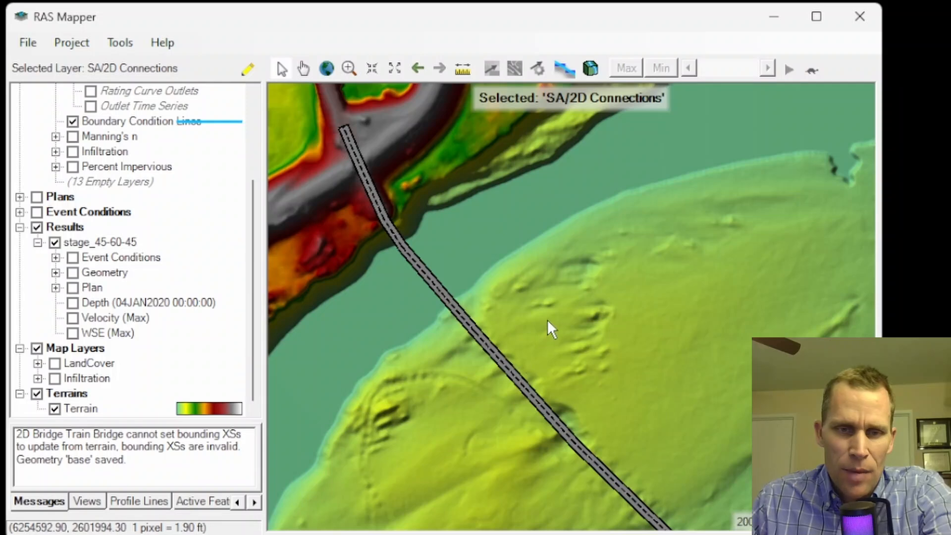
scroll(548, 317, down, 3)
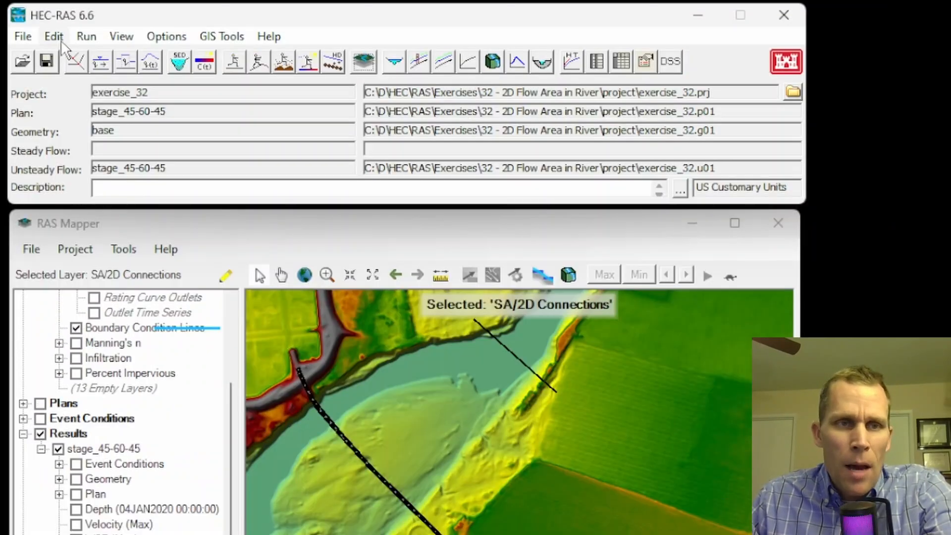
Open the Geometric Data editor and examine the Train Bridge connection within the 2D mesh.
click(54, 36)
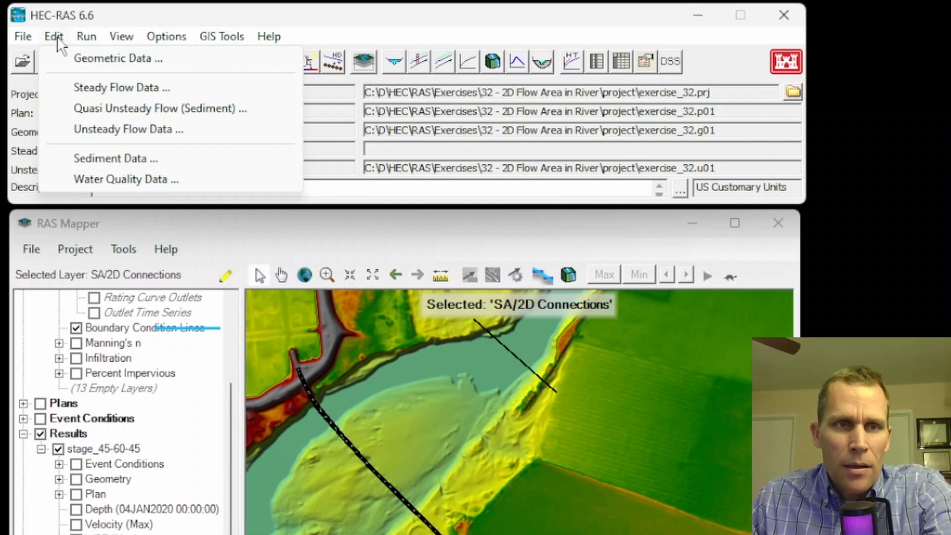
click(75, 57)
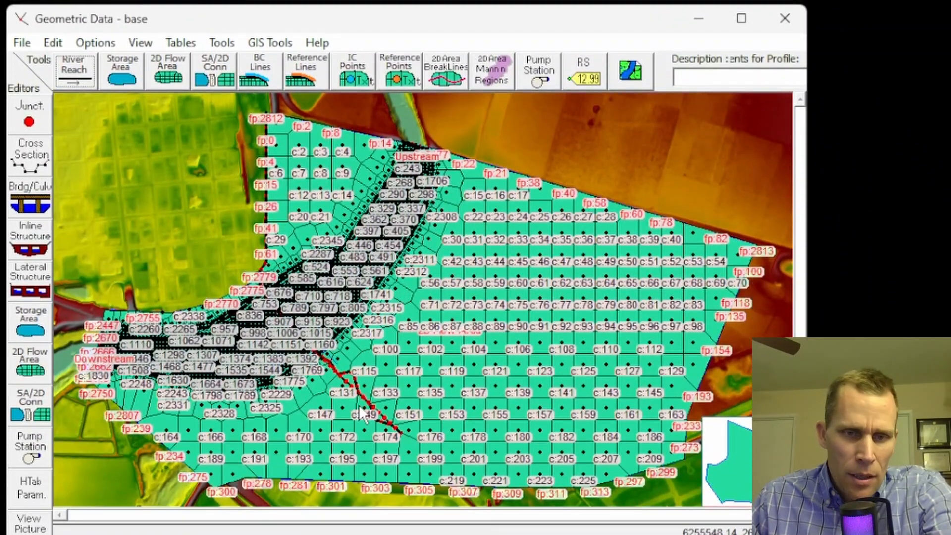
scroll(352, 402, up, 5)
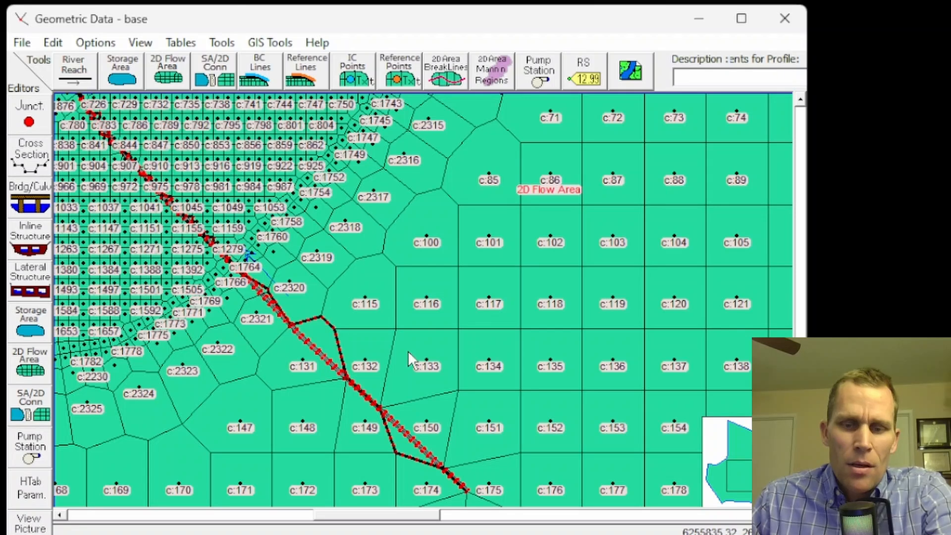
click(792, 520)
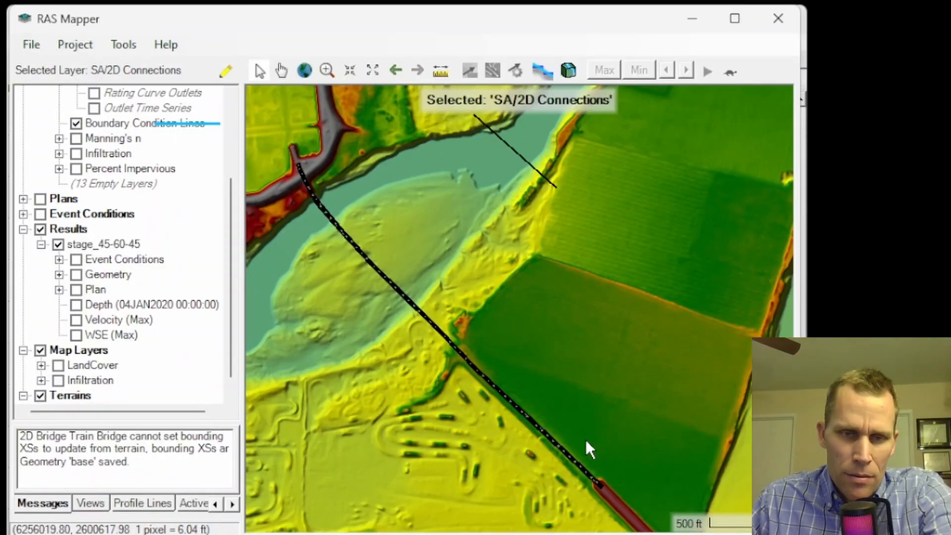
Hide the terrain and show the 2D Flow Areas mesh layer.
click(40, 396)
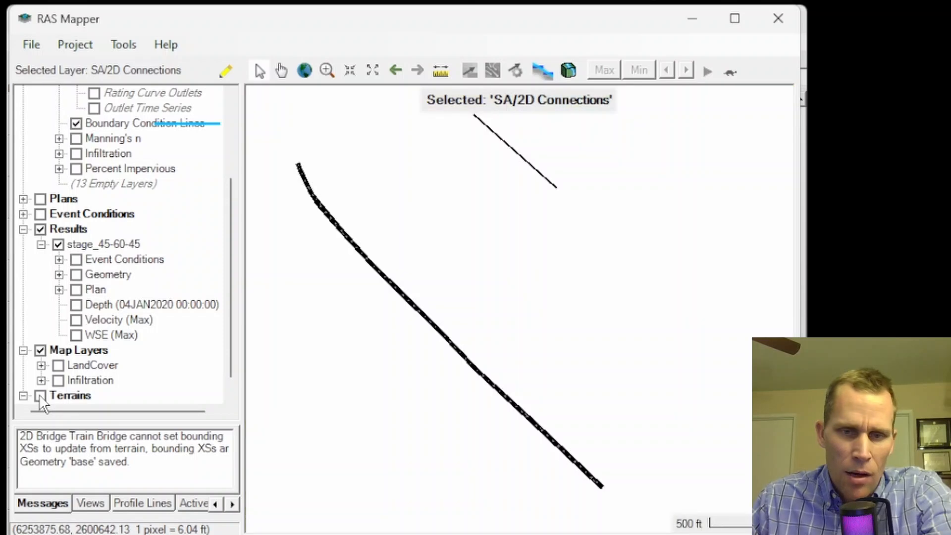
scroll(73, 140, up, 3)
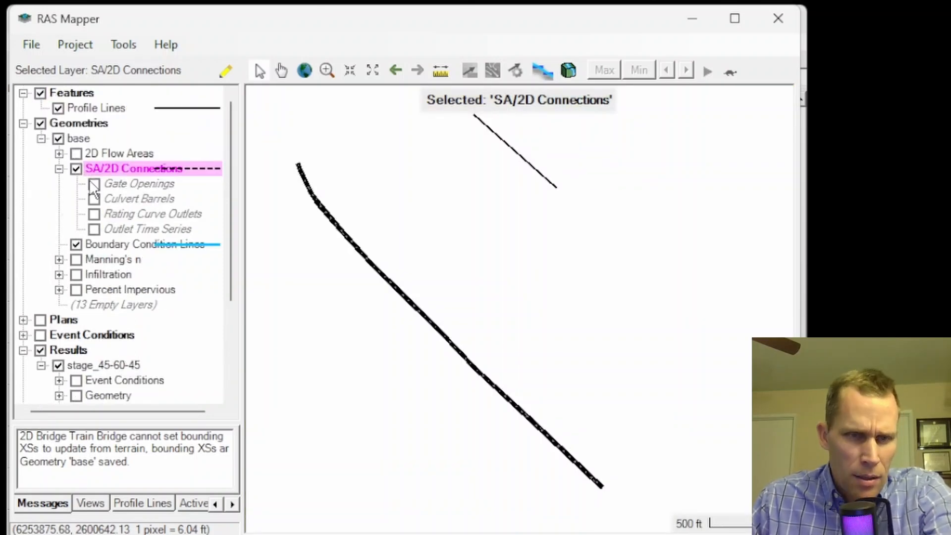
click(76, 153)
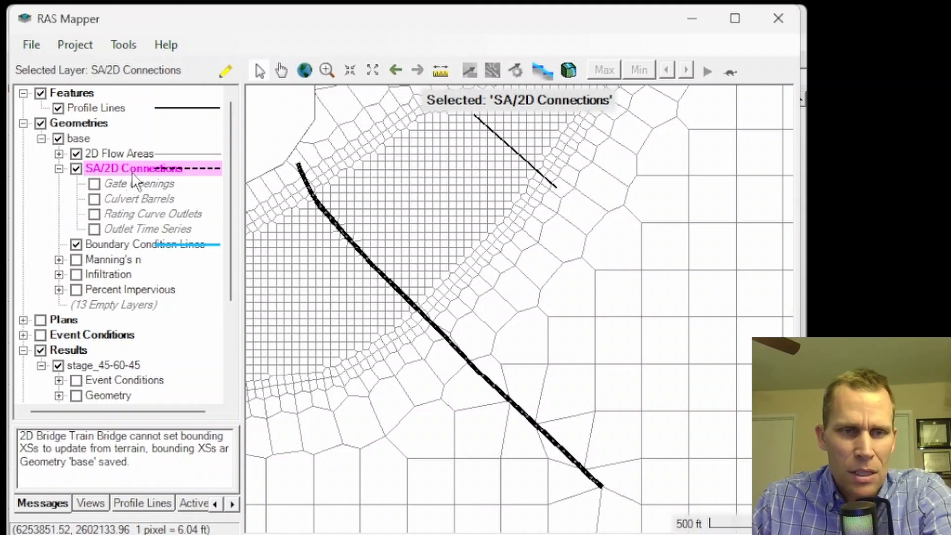
Start editing the SA/2D Connections layer, select the Train Bridge connection and review its connection properties.
click(228, 72)
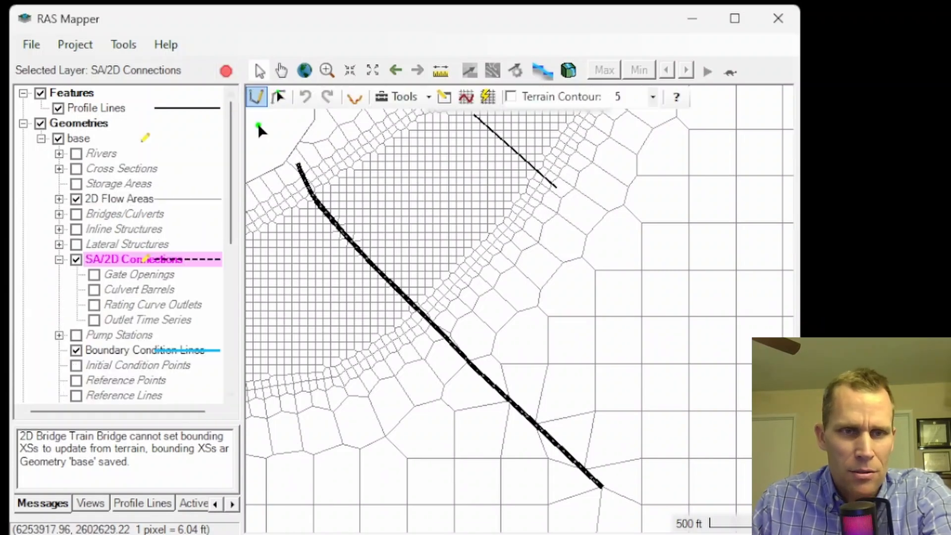
click(279, 97)
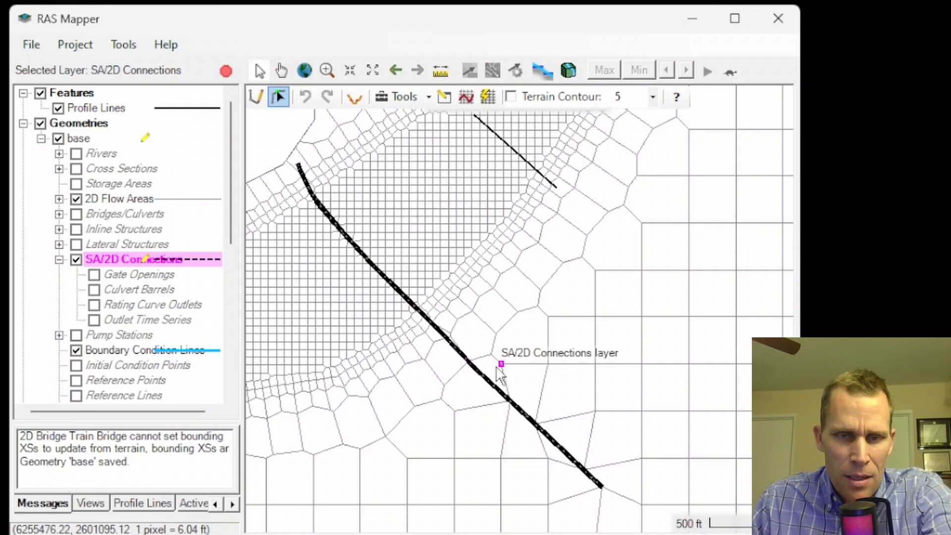
click(473, 369)
right_click(474, 379)
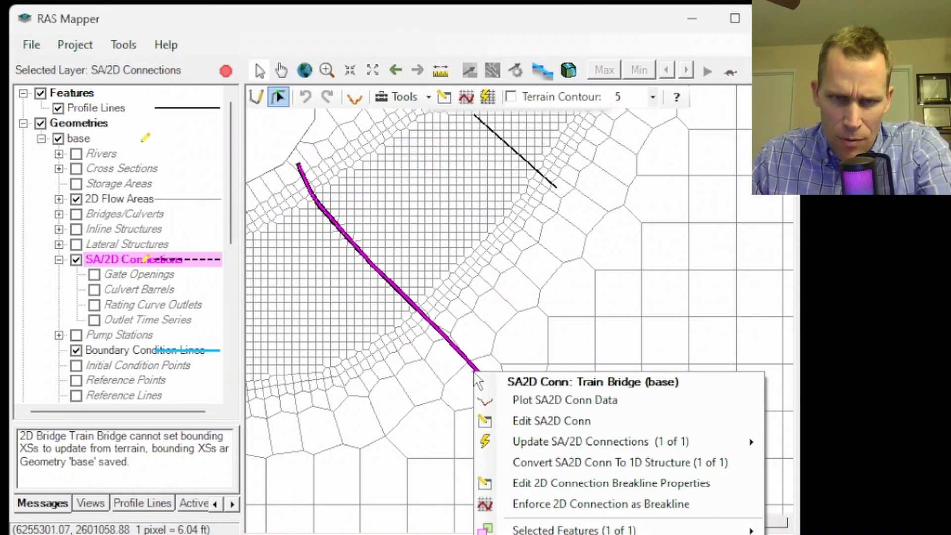
click(530, 424)
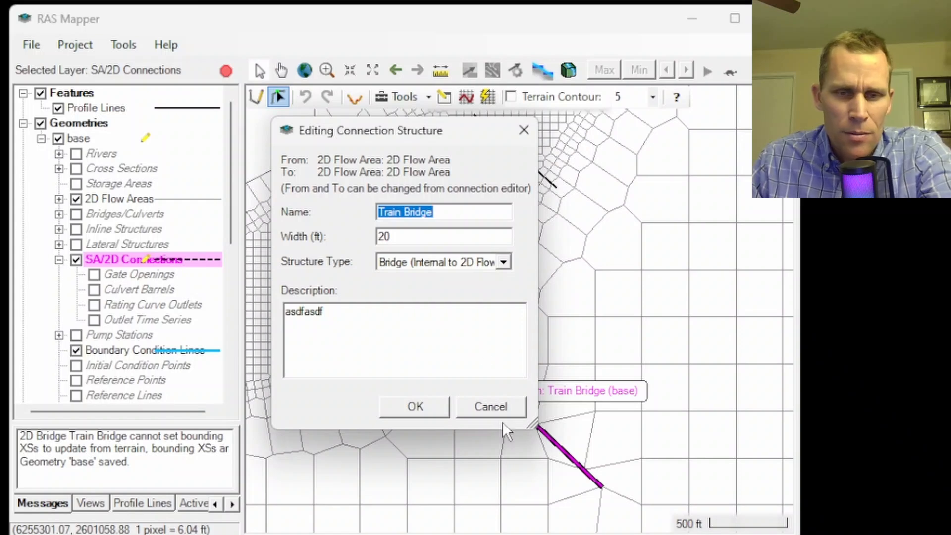
click(500, 406)
Set the Train Bridge breakline's near spacing to 50 and near repeats to 1.
right_click(500, 393)
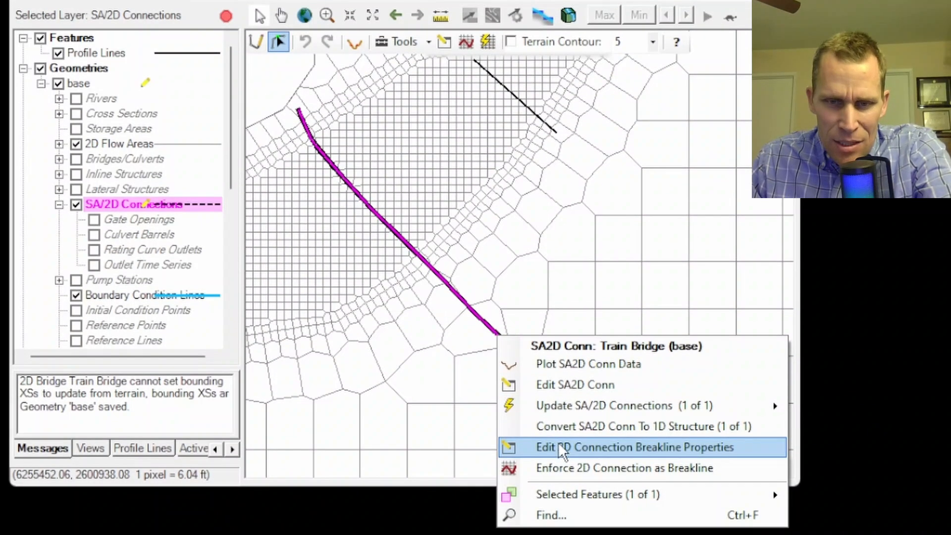
click(642, 446)
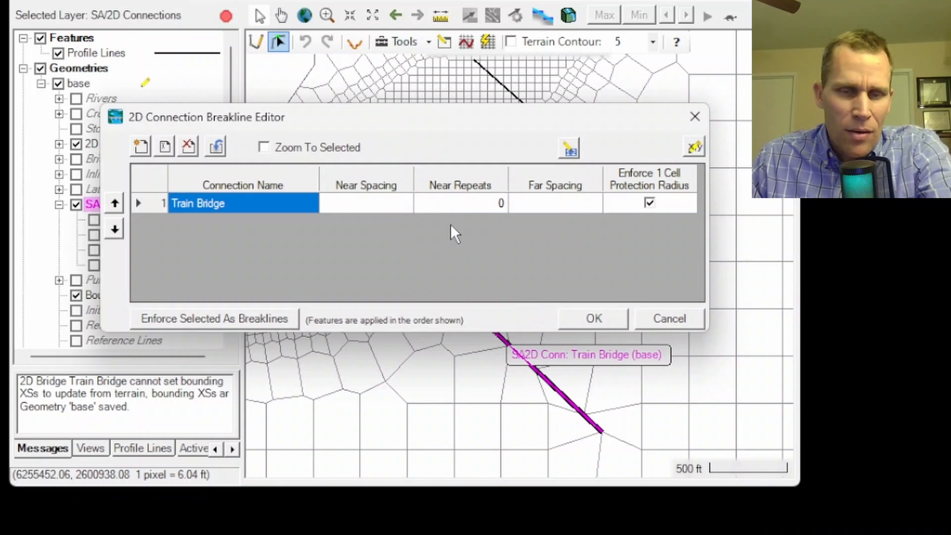
click(376, 203)
text(50)
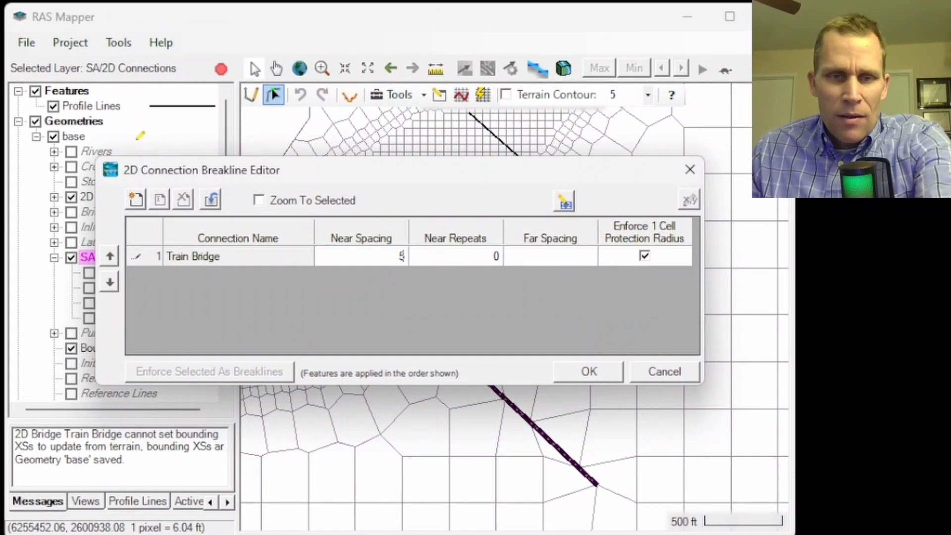
click(455, 268)
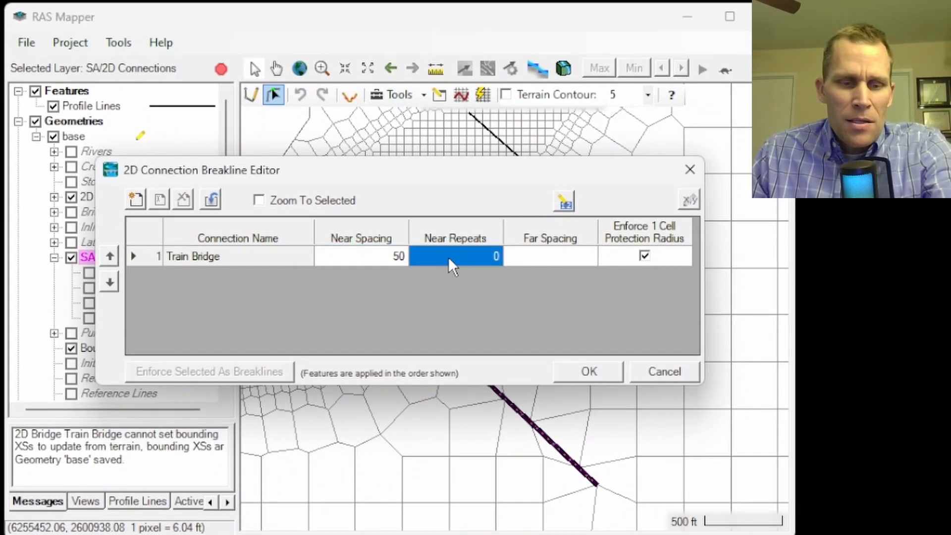
text(1)
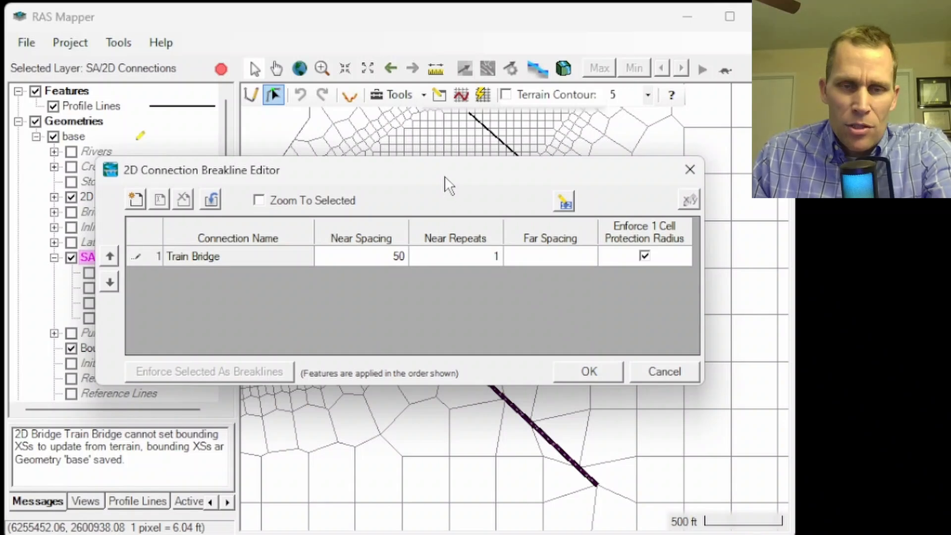
drag(450, 187, 908, 72)
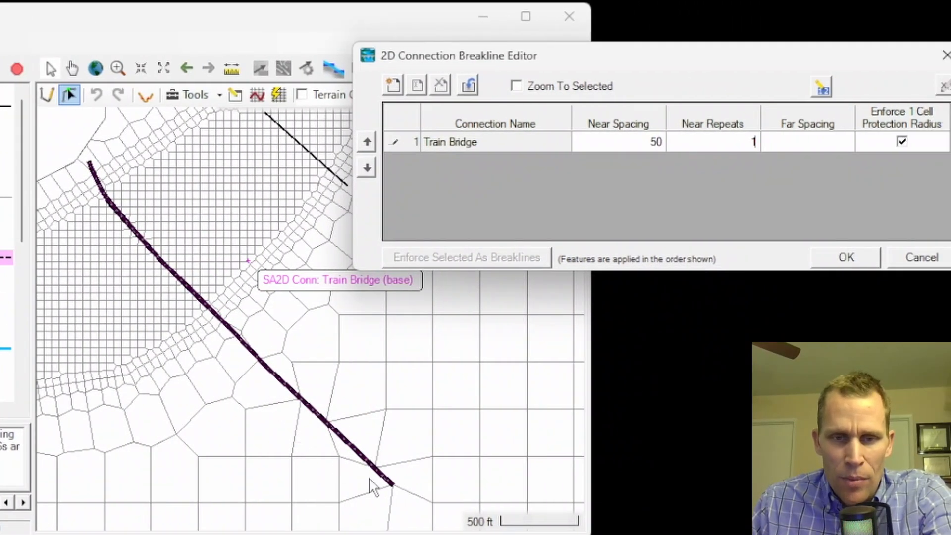
click(846, 258)
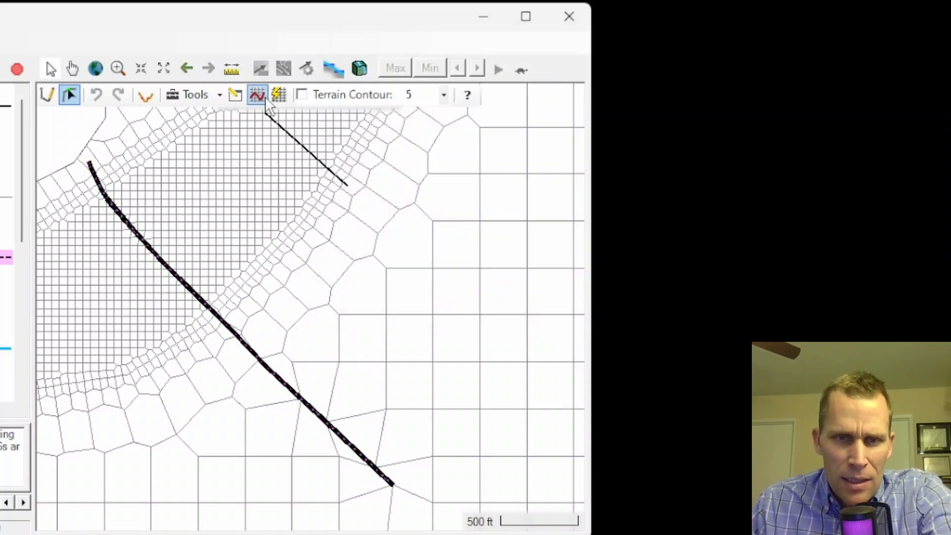
Enforce the Train Bridge connection as a breakline and enforce all 2D flow area refinement regions.
click(257, 96)
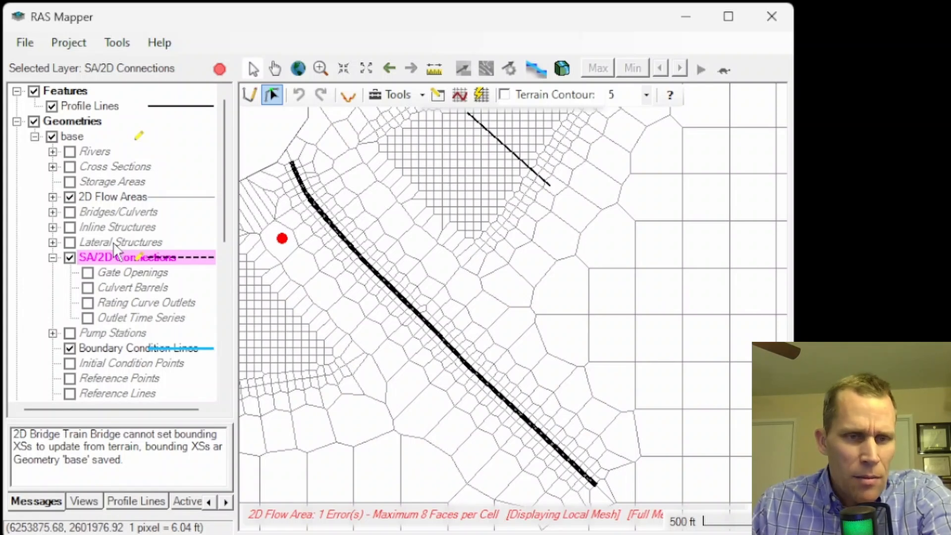
click(103, 197)
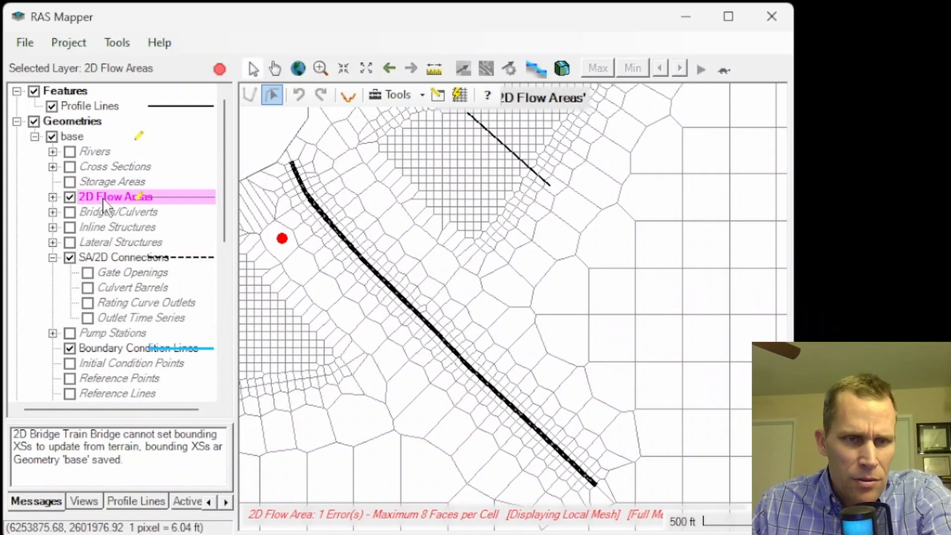
click(53, 197)
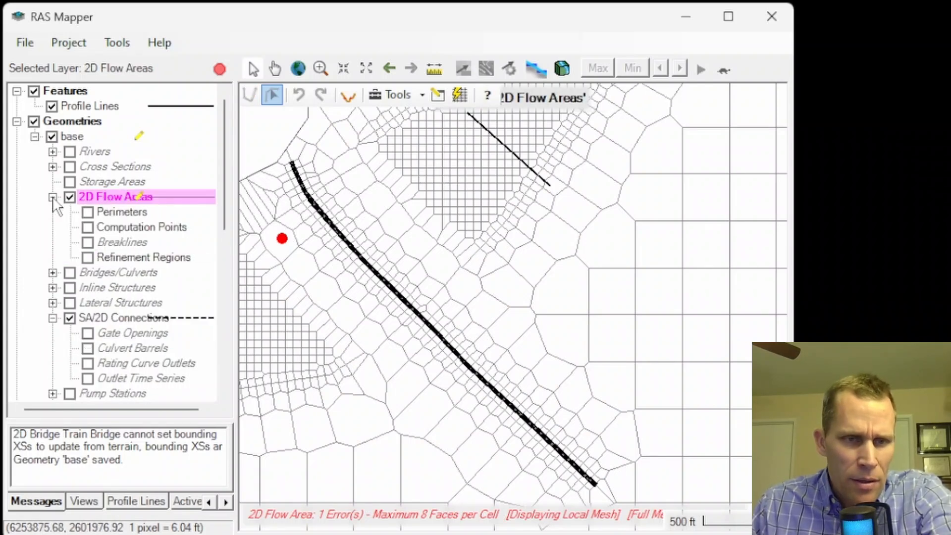
click(109, 257)
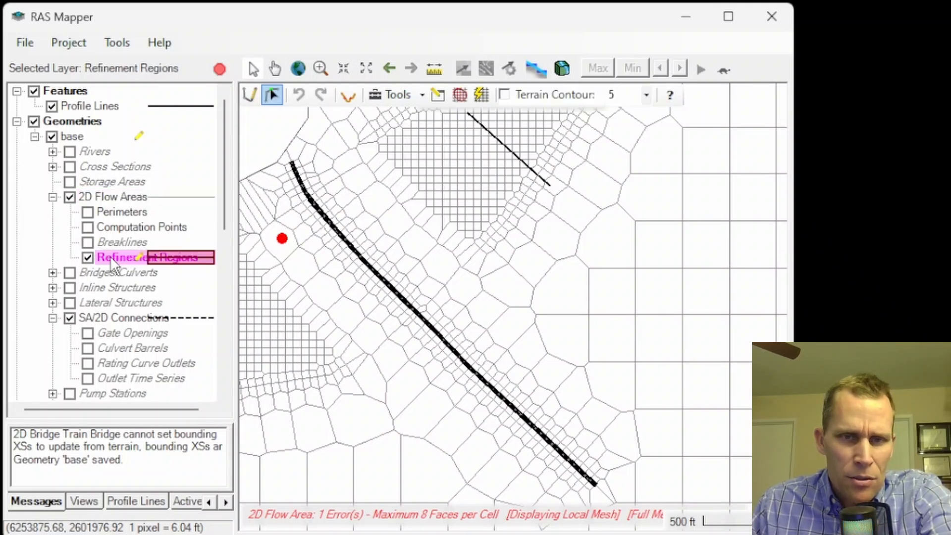
right_click(110, 257)
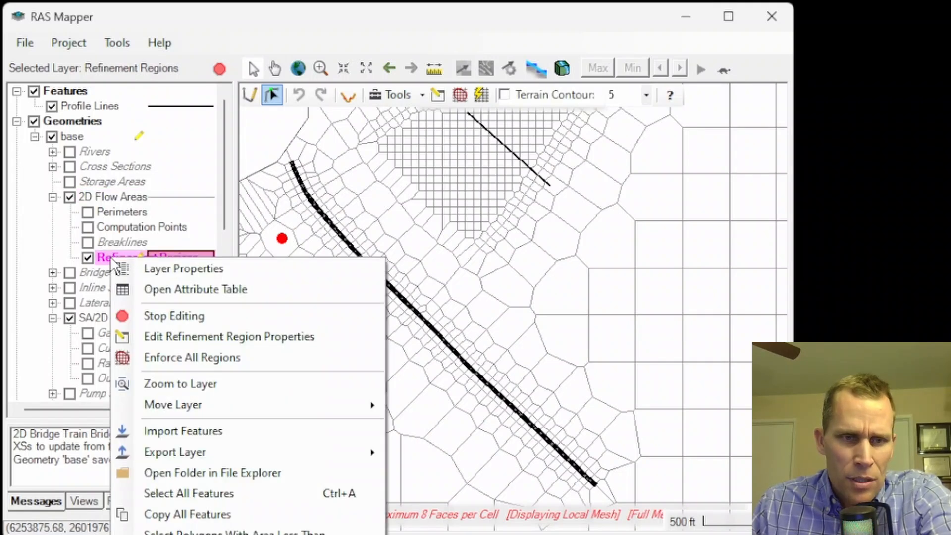
click(160, 362)
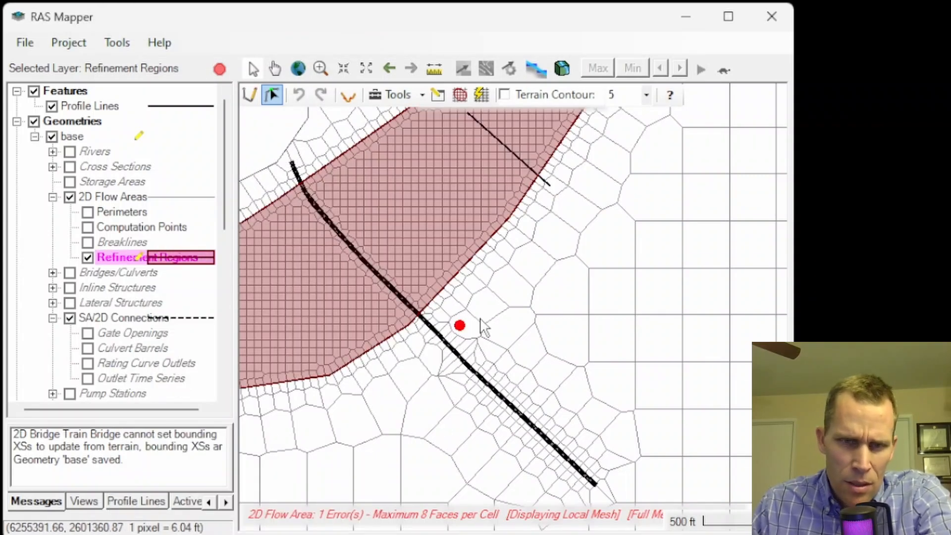
Show computation points and add a computation point at the mesh error cell beside the Train Bridge connection.
scroll(471, 337, up, 3)
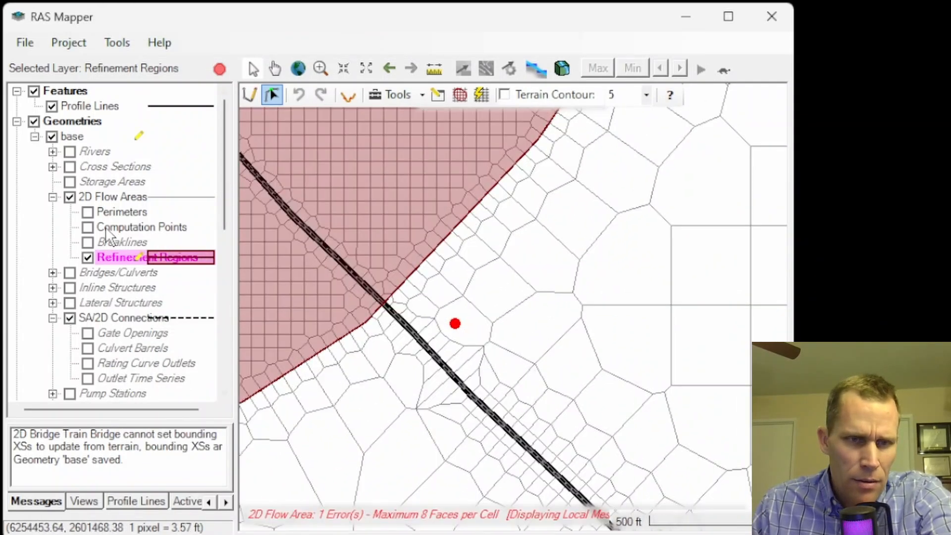
click(113, 228)
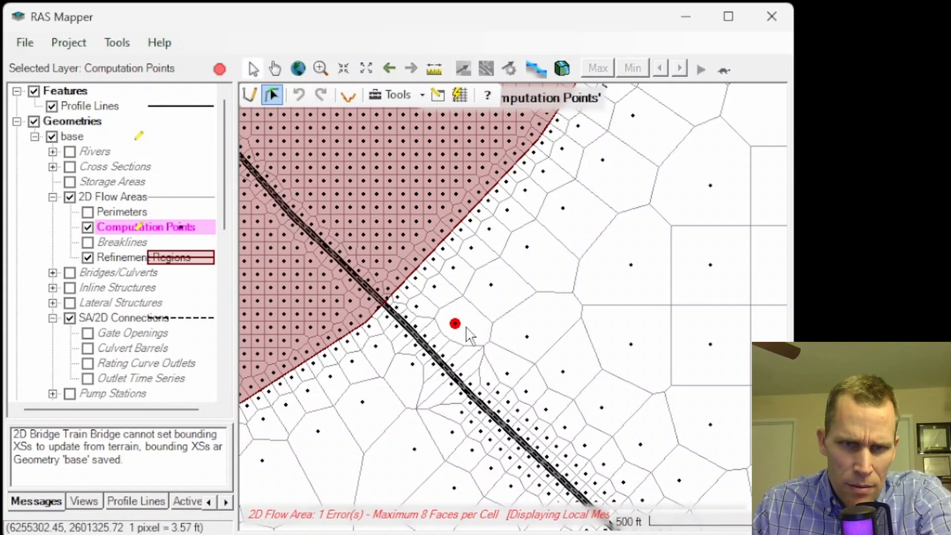
click(253, 95)
click(472, 319)
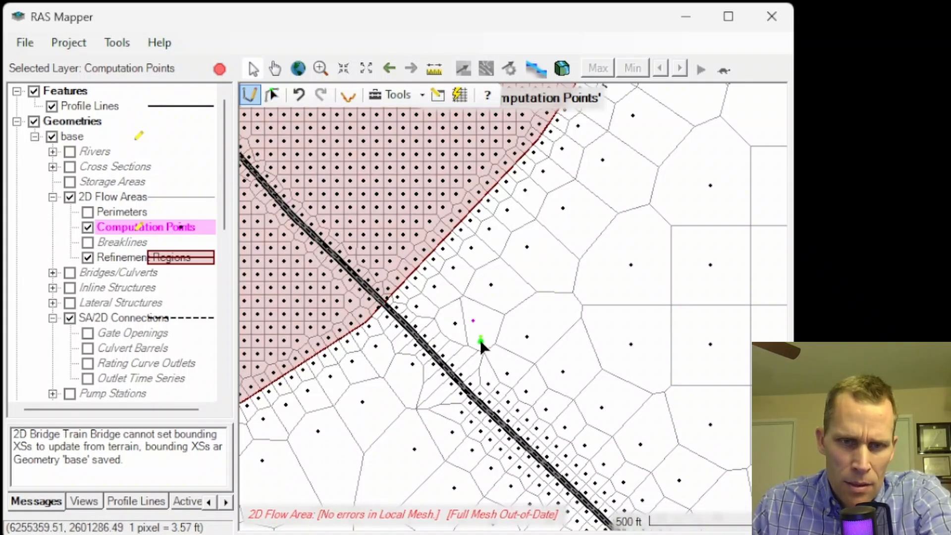
scroll(429, 223, down, 3)
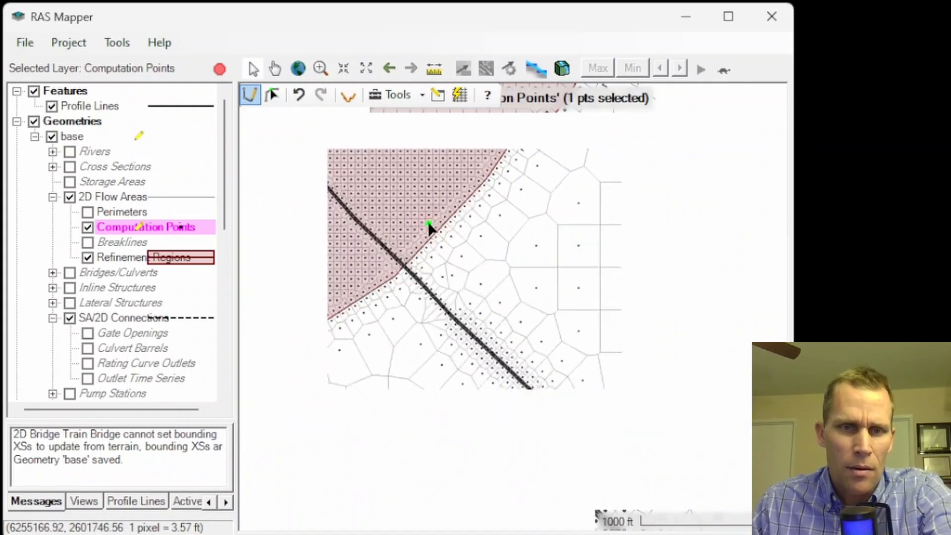
Stop editing the computation points and save the edits to the base geometry.
click(218, 70)
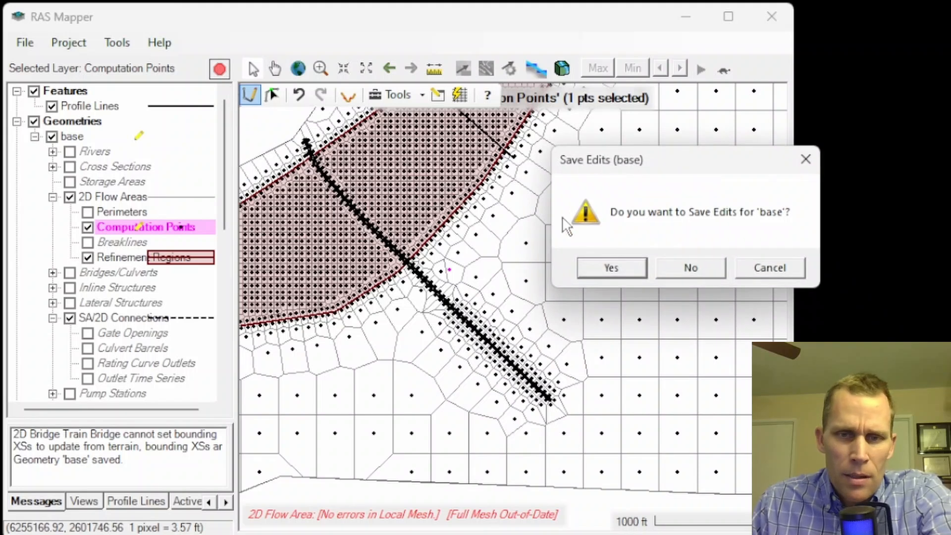
click(611, 268)
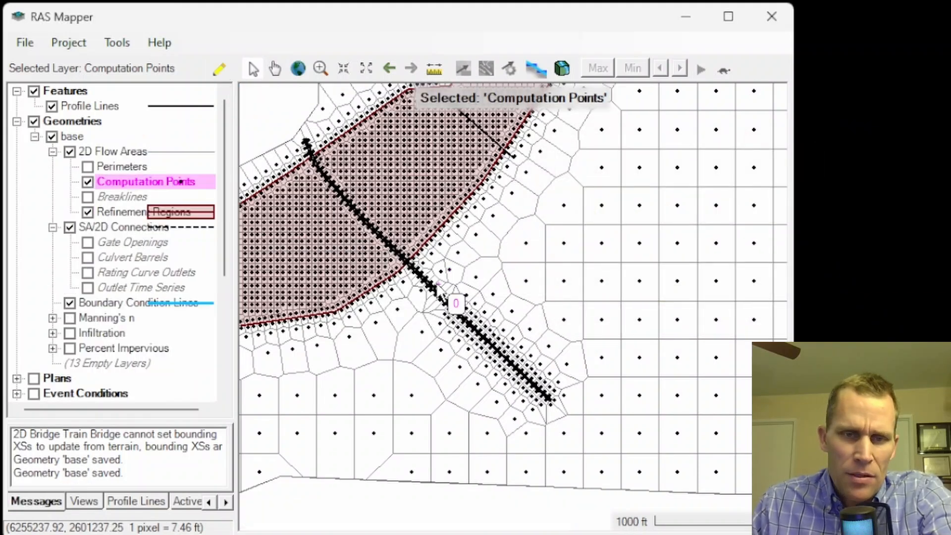
Add and reposition a computation point beside the Train Bridge connection, then stop editing and save the base geometry.
scroll(424, 290, up, 3)
scroll(423, 290, up, 3)
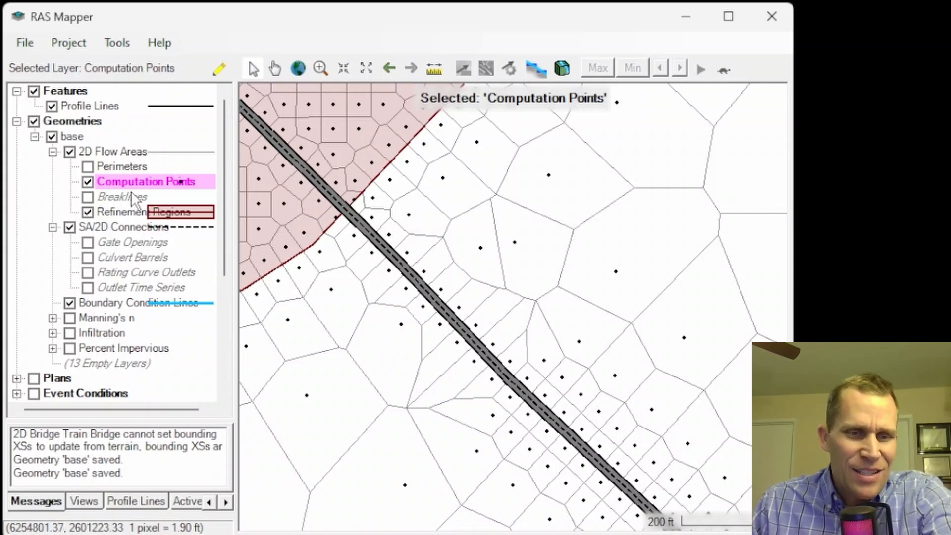
click(215, 68)
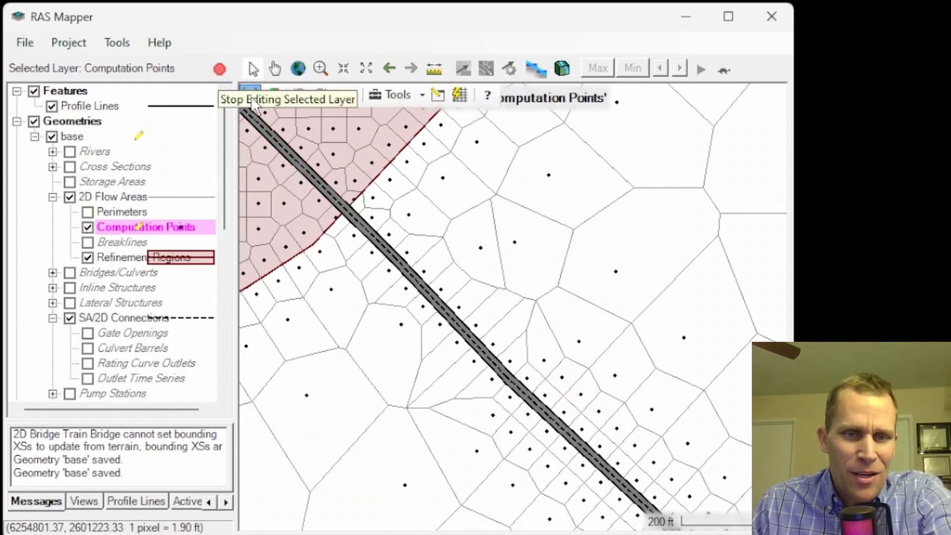
click(370, 321)
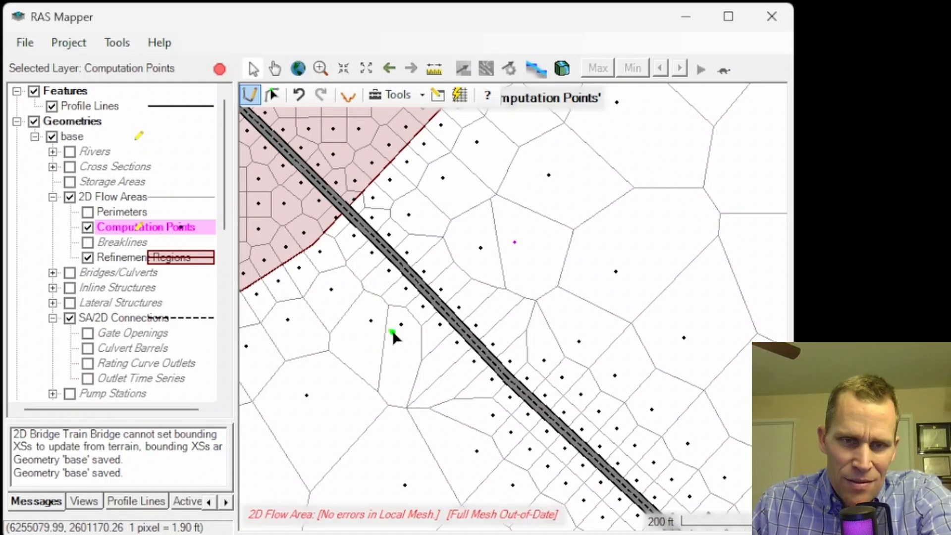
click(407, 345)
click(528, 278)
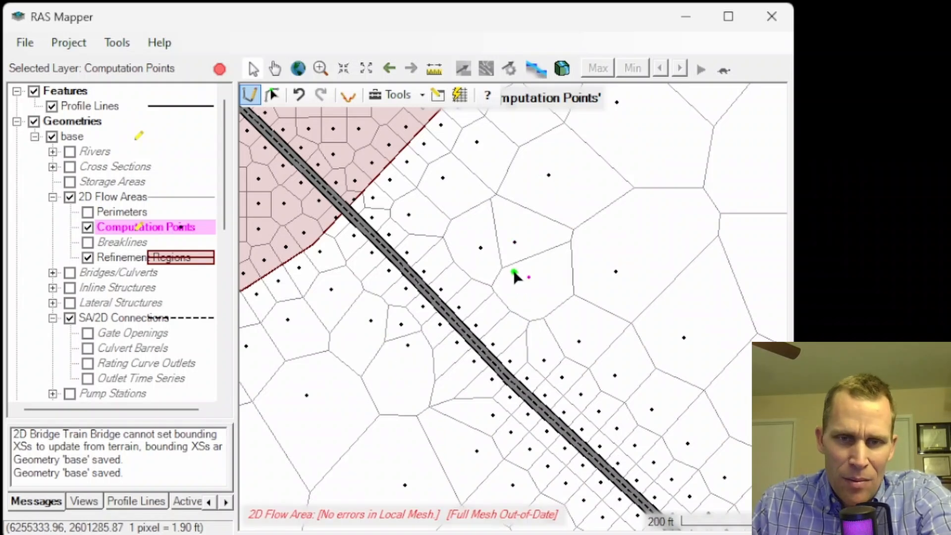
click(485, 267)
click(464, 244)
click(434, 221)
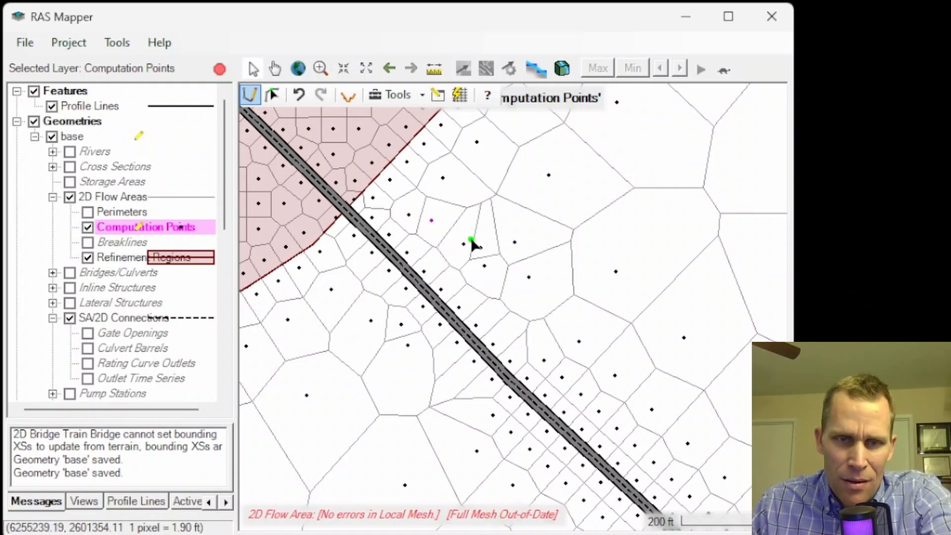
click(530, 298)
click(418, 369)
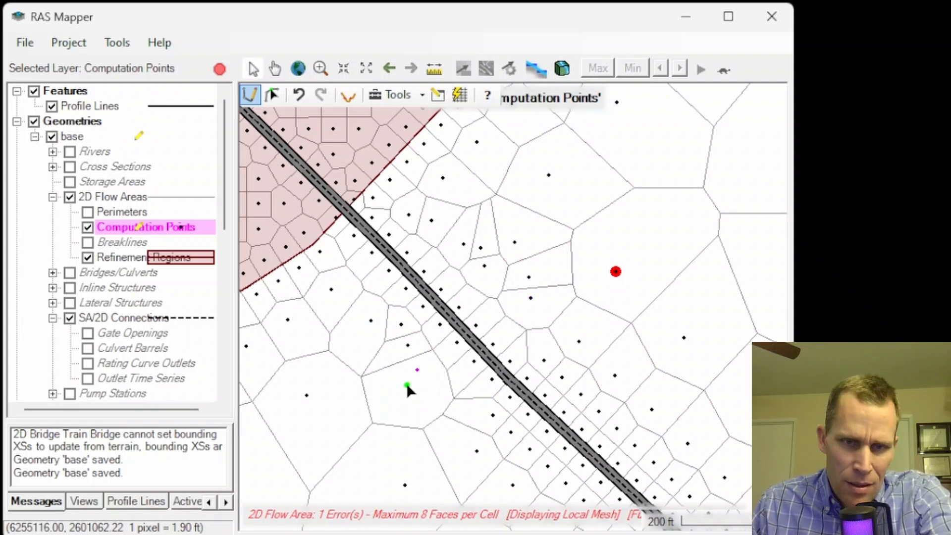
click(435, 397)
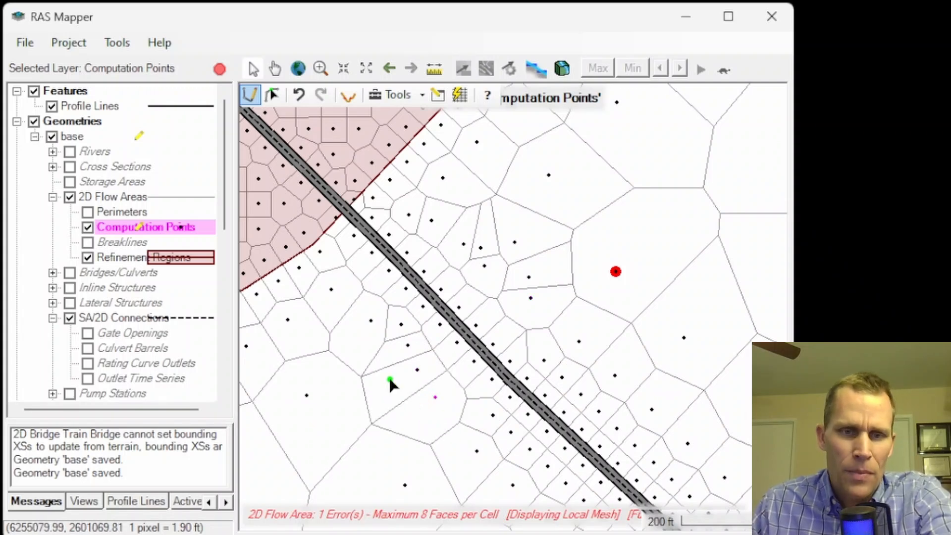
click(358, 346)
click(219, 70)
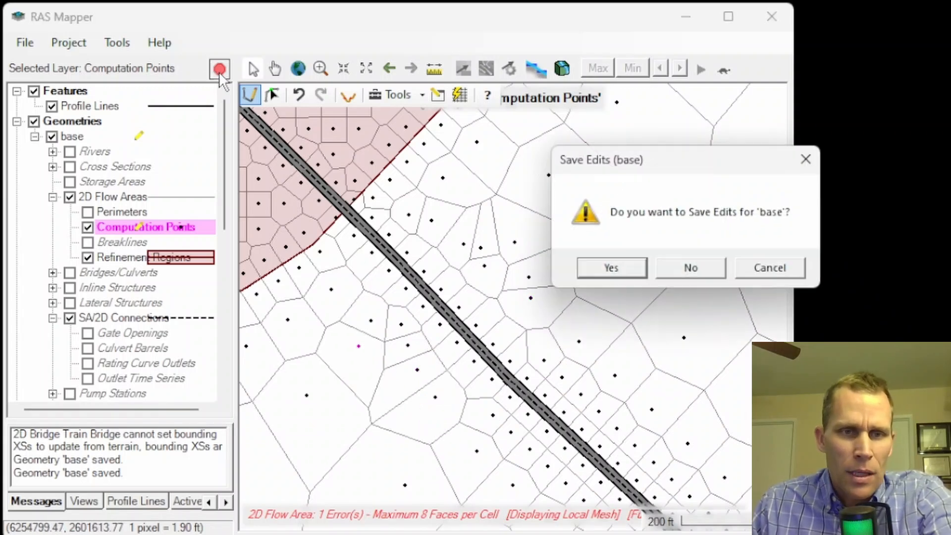
click(612, 273)
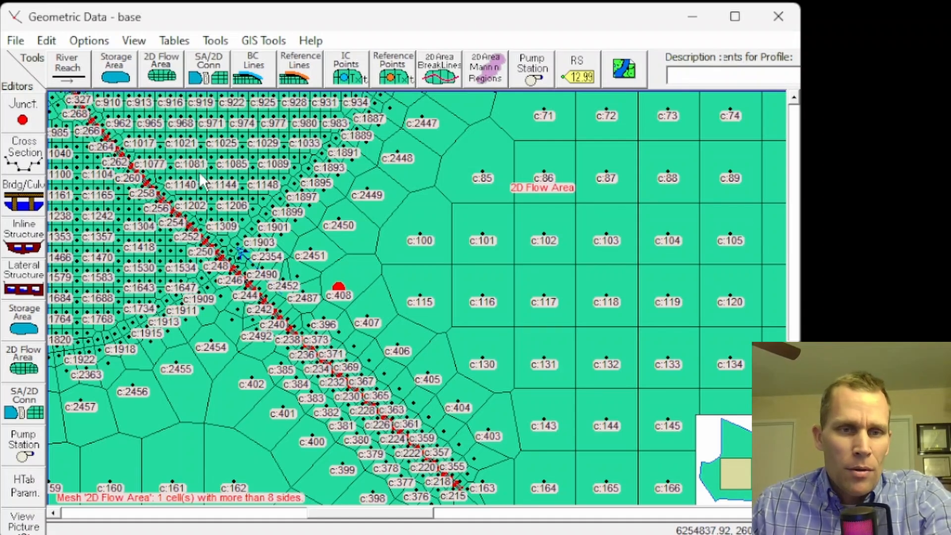
Inspect the flagged mesh error cell near the Train Bridge connection in the geometry editor.
scroll(206, 183, down, 2)
scroll(205, 183, up, 2)
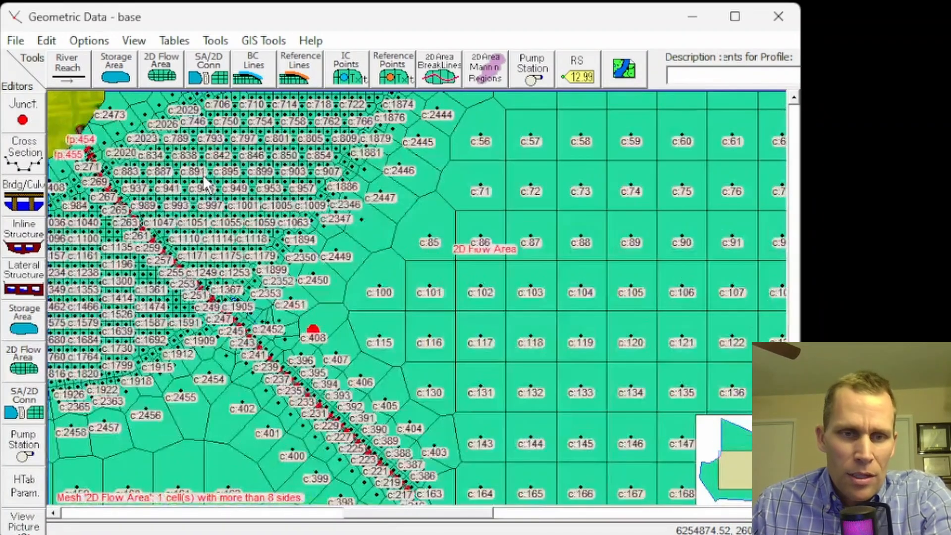
scroll(268, 301, up, 1)
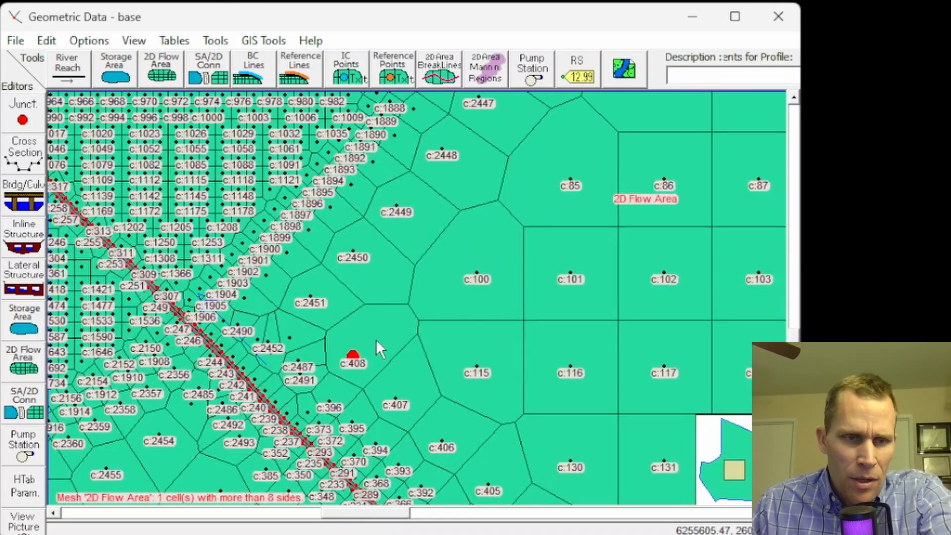
key(alt+Tab)
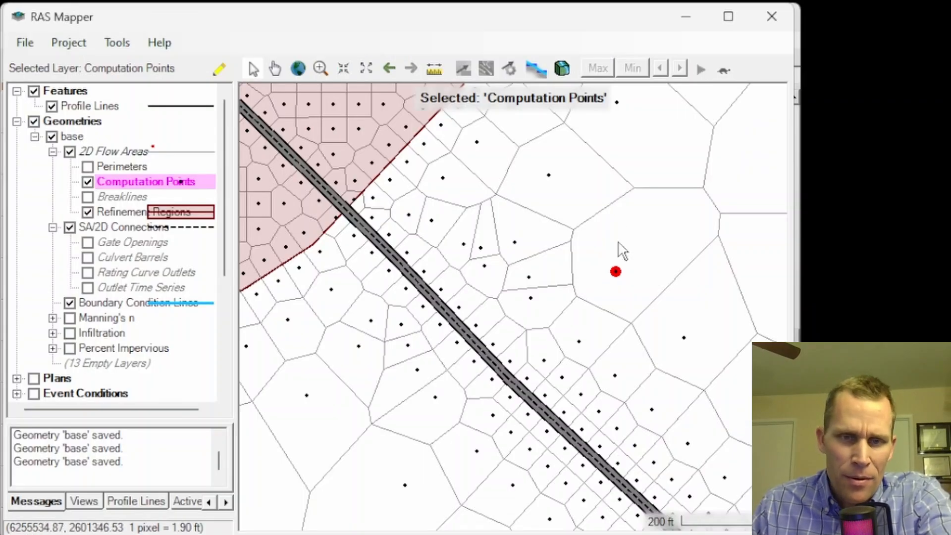
Add a computation point in the error cell east of the Train Bridge connection and save the base geometry edits.
click(220, 69)
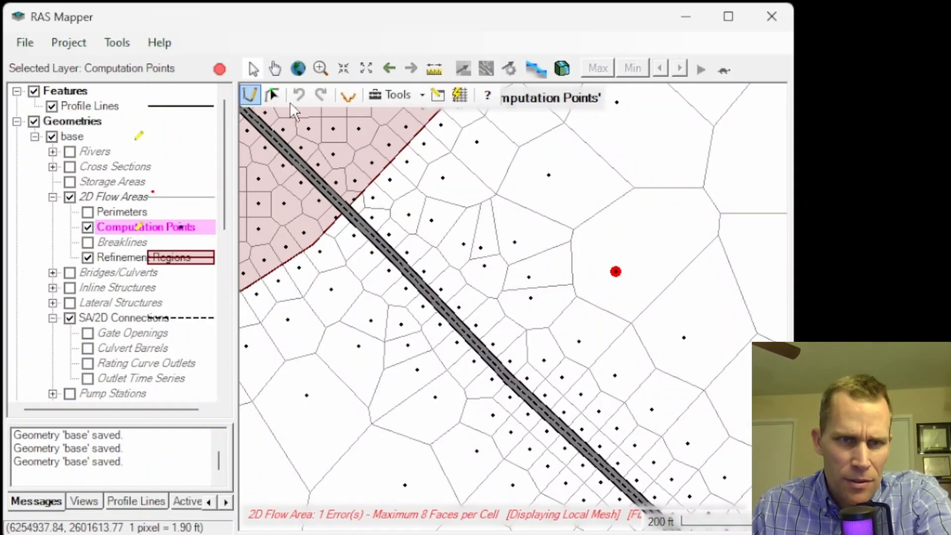
click(614, 236)
click(656, 276)
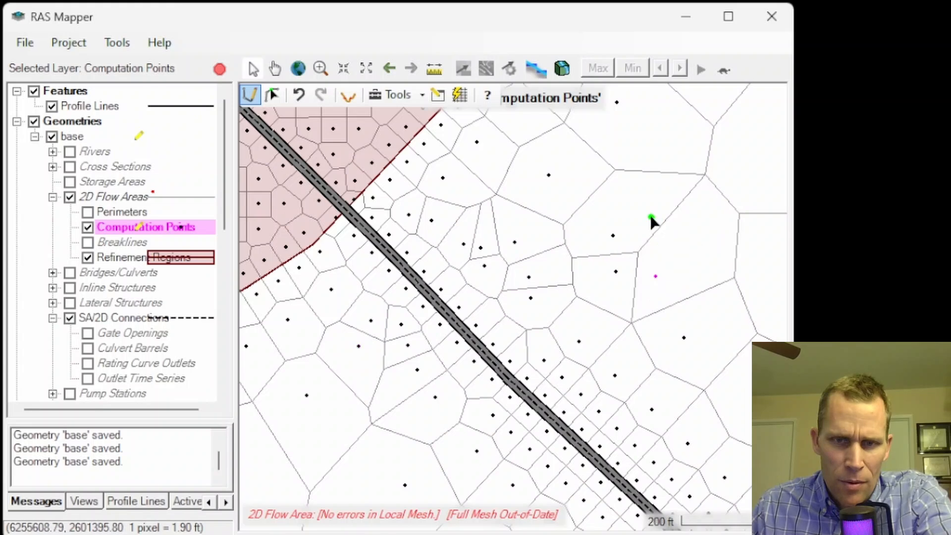
click(646, 214)
scroll(625, 275, down, 1)
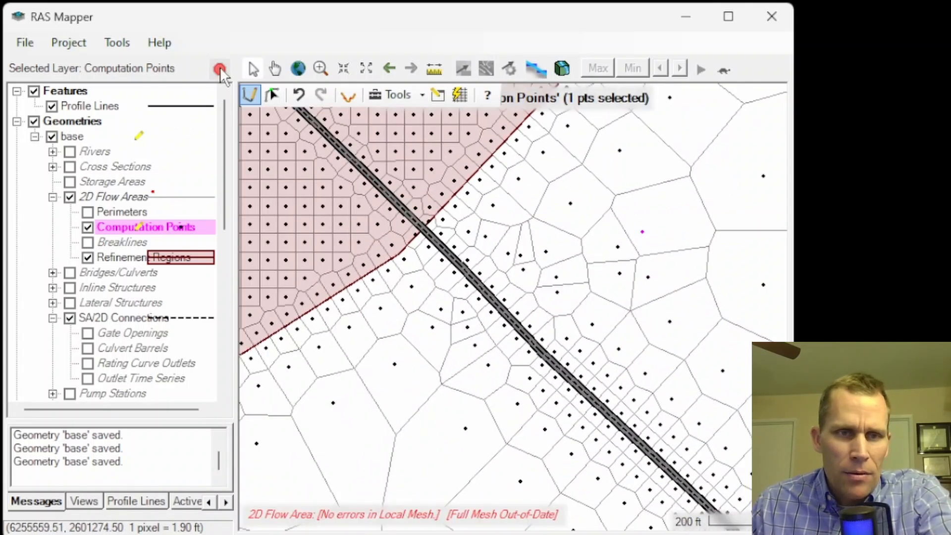
click(220, 68)
click(610, 268)
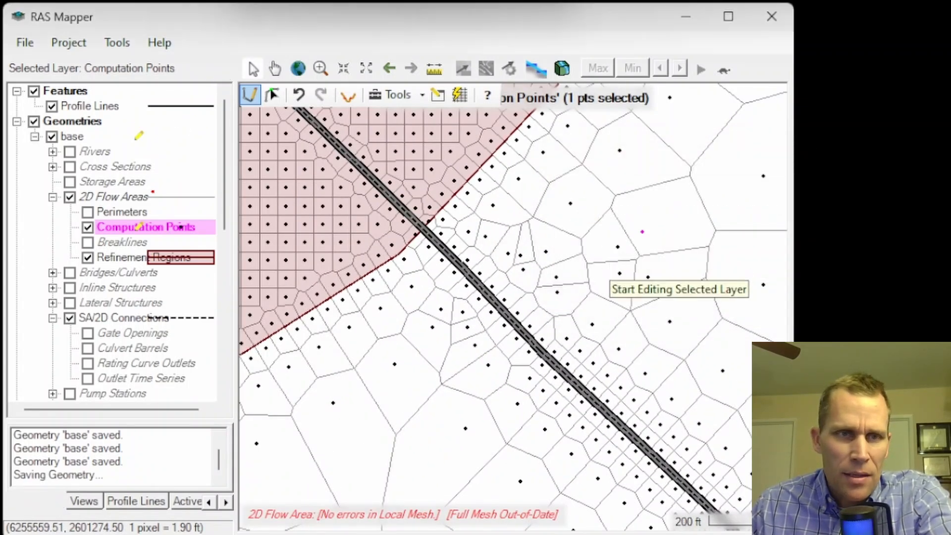
Open the SA/2D connection editor from the geometry window and select the Train Bridge connection.
key(alt+Tab)
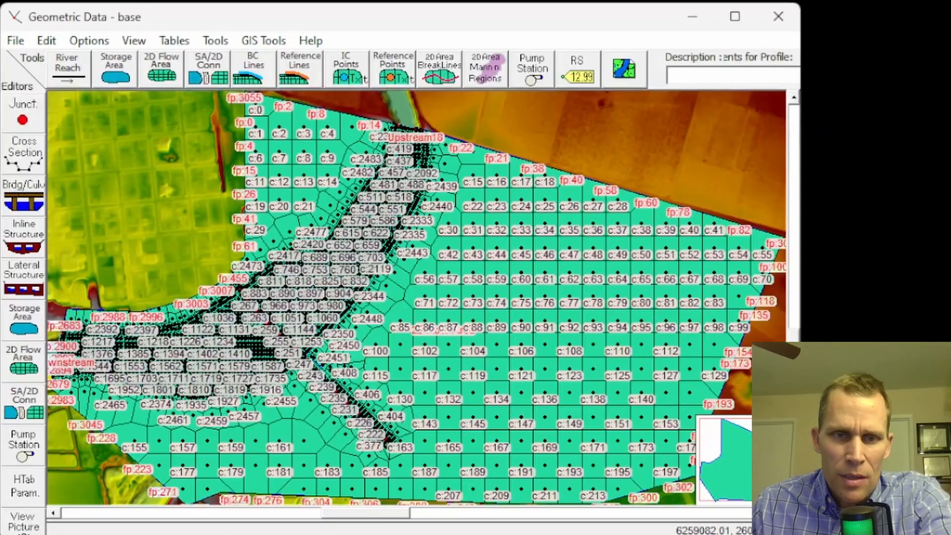
scroll(284, 417, up, 2)
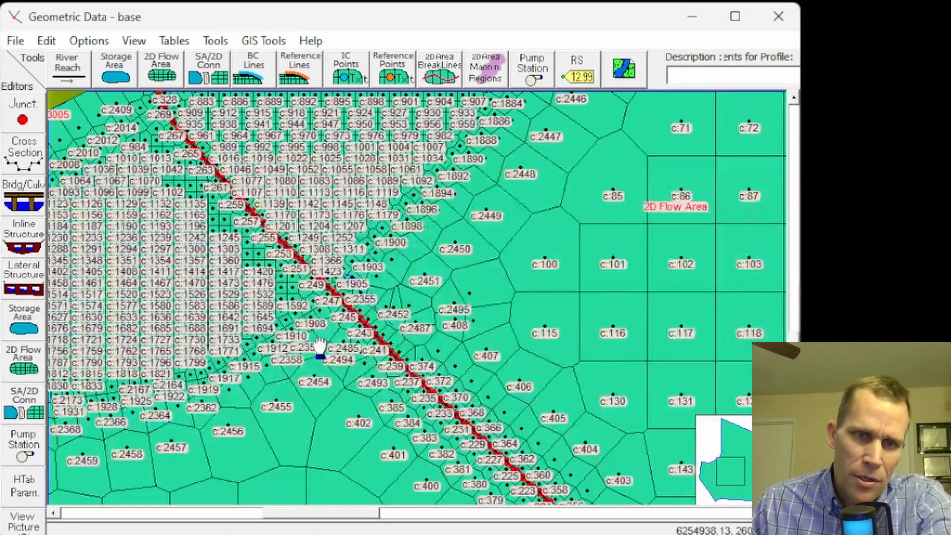
scroll(322, 349, down, 1)
drag(408, 273, 416, 250)
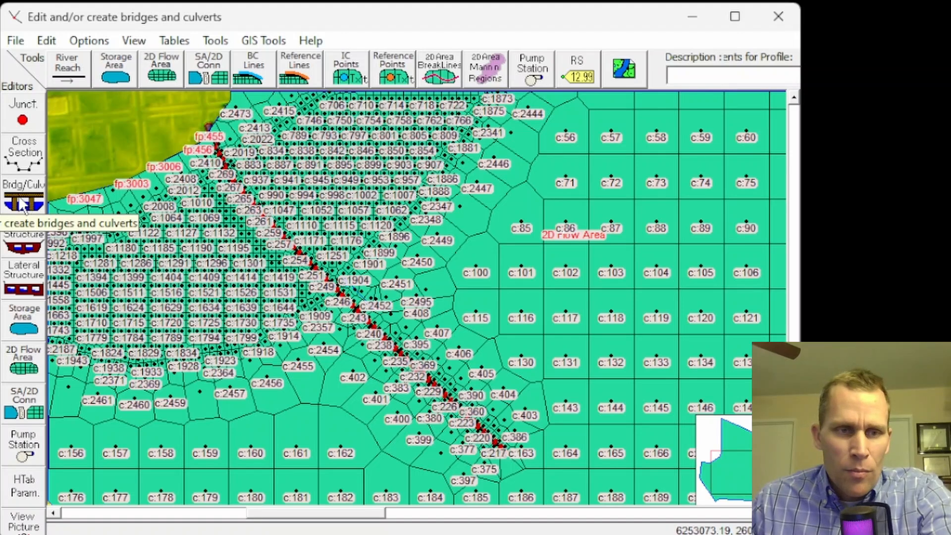
click(25, 409)
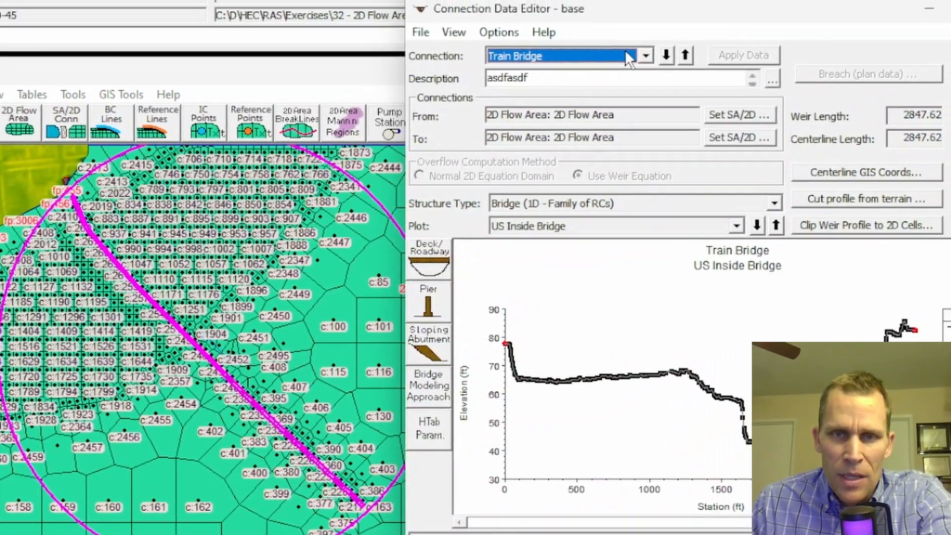
click(629, 57)
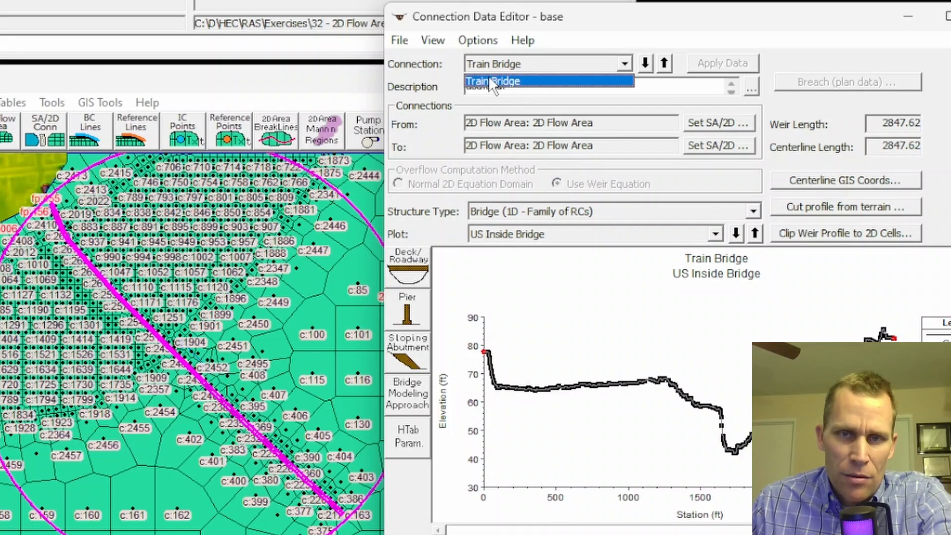
click(544, 67)
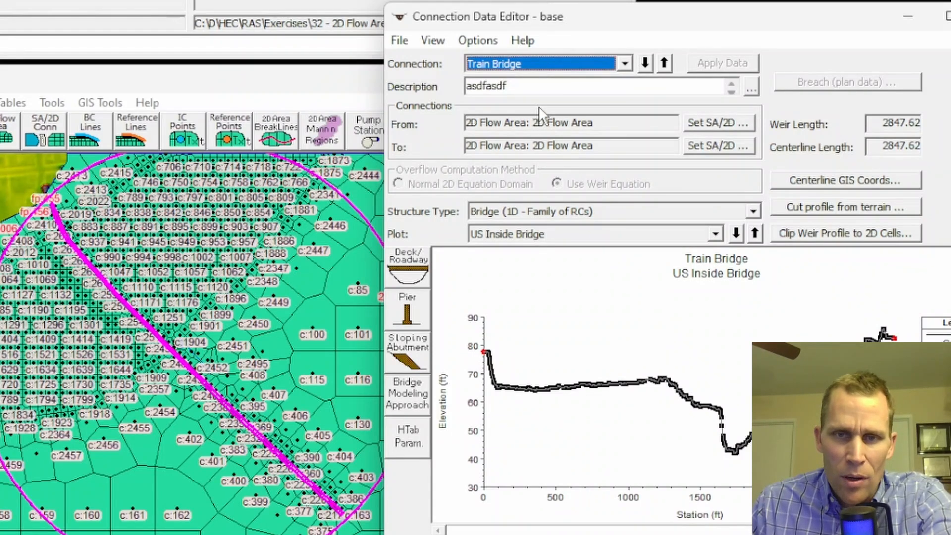
drag(501, 85, 455, 84)
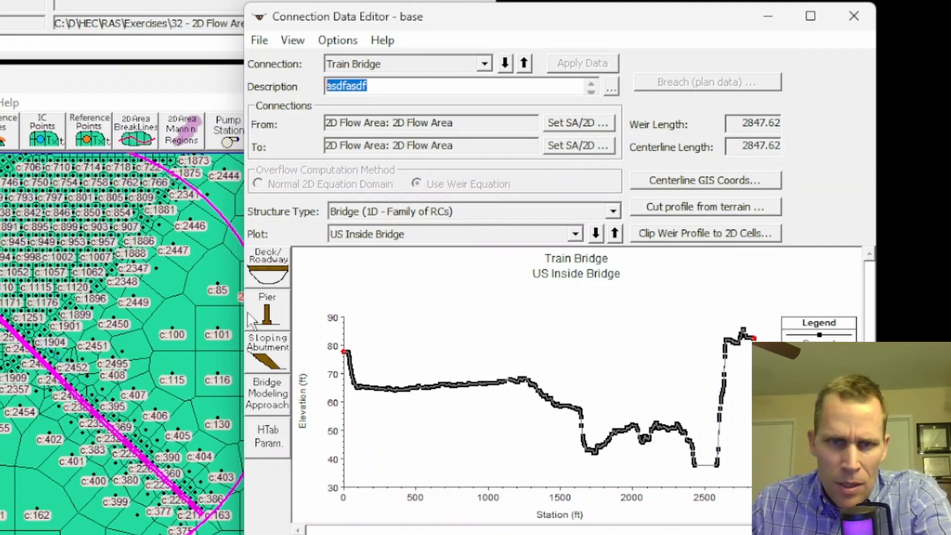
Open the Train Bridge's deck/roadway editor and set the upstream distance to 30.
click(267, 267)
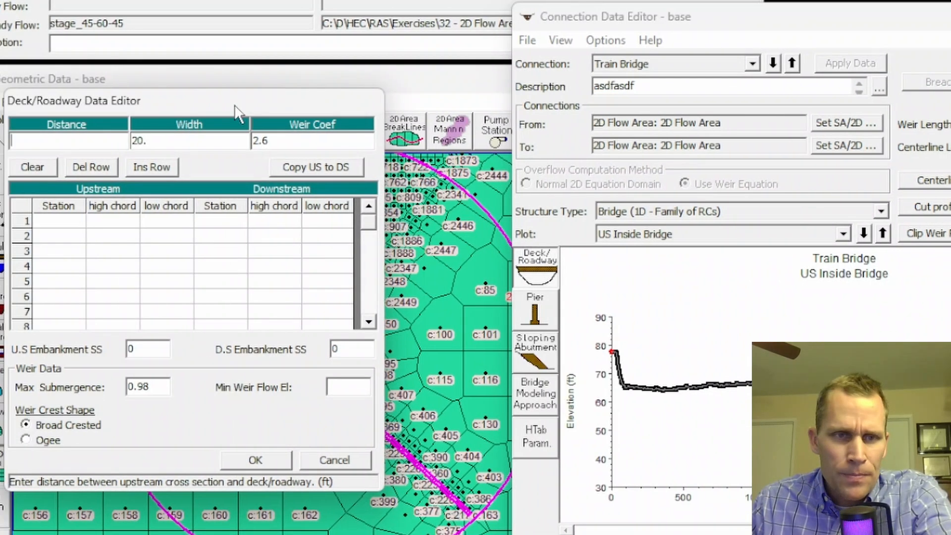
click(141, 141)
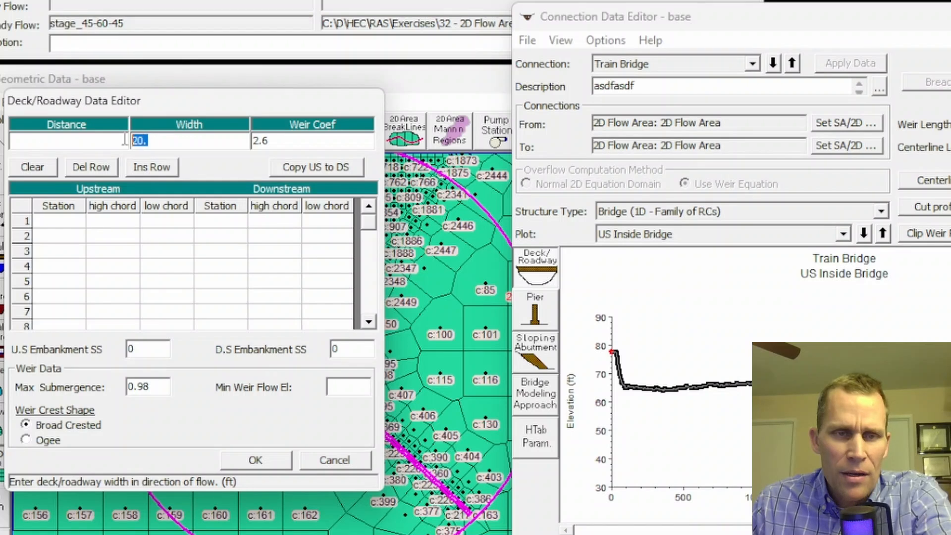
drag(172, 101, 290, 105)
click(95, 143)
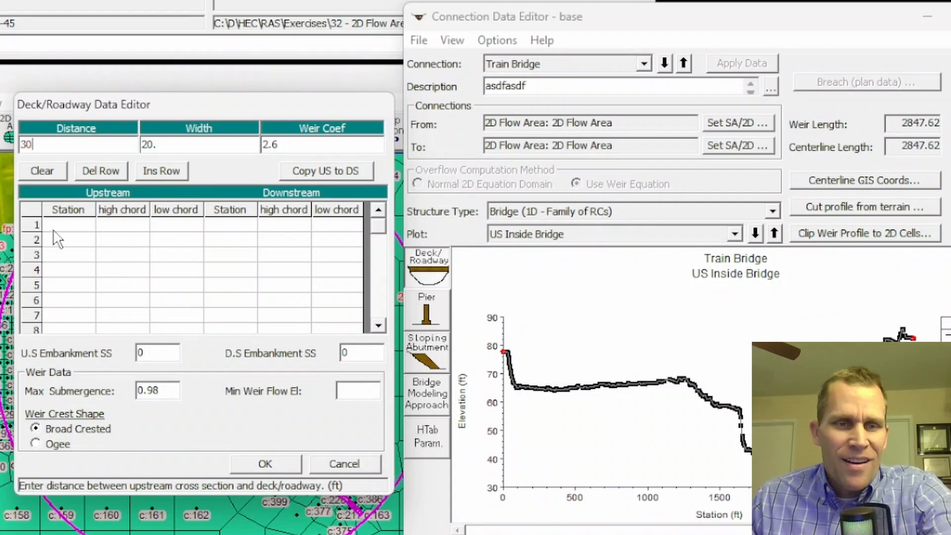
Enter the first upstream deck row: station 0, high chord 80, low chord 75.
click(66, 227)
text(0)
key(Tab)
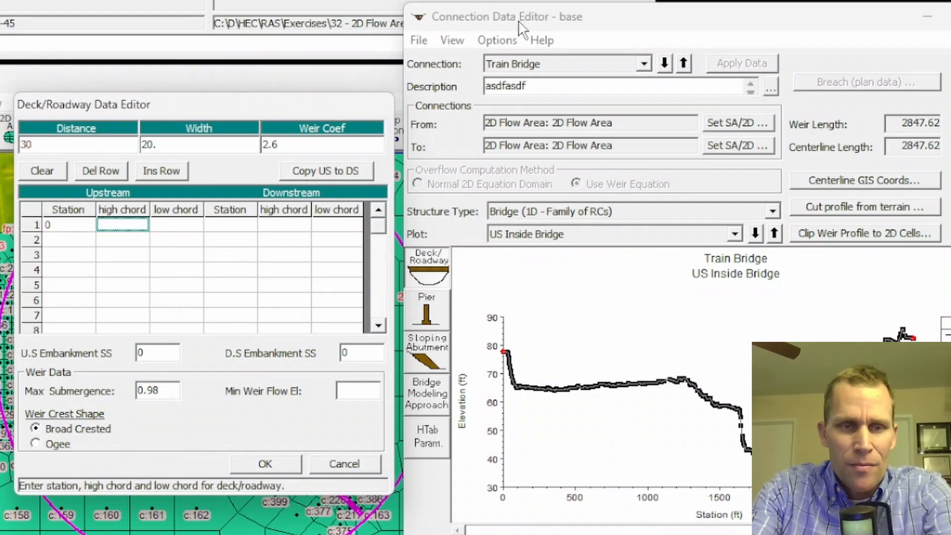
text(80)
key(Tab)
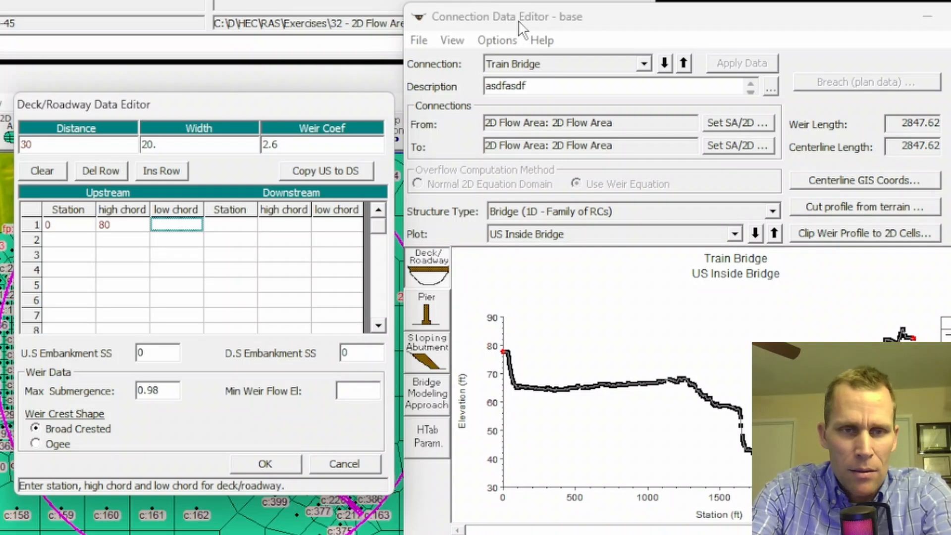
text(75)
key(Return)
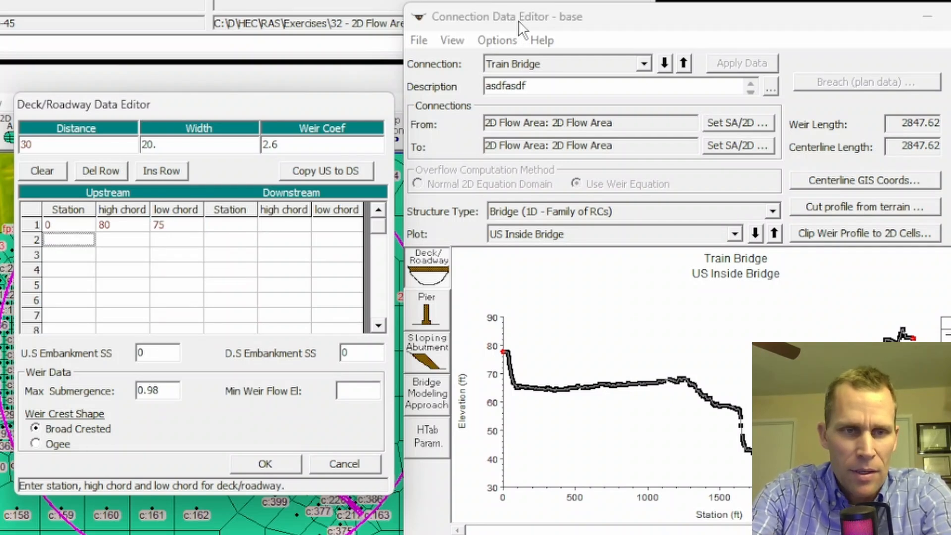
Enter a second upstream deck row at station 3000 with high chord 80 and low chord 75, then copy upstream to downstream.
text(3000)
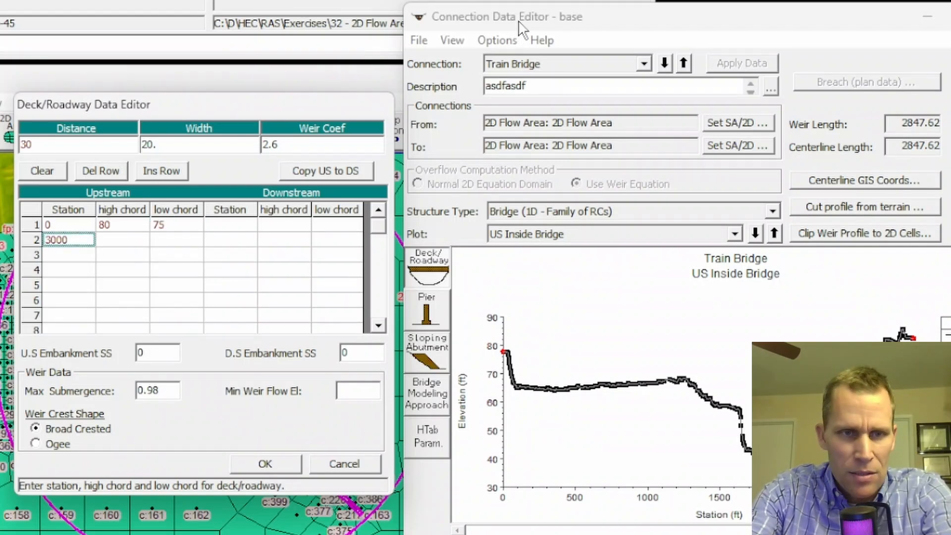
key(Tab)
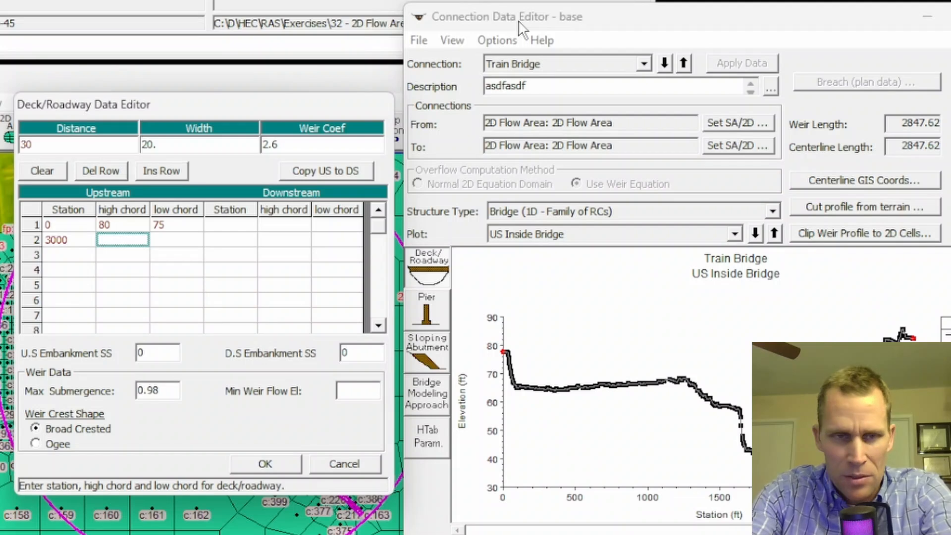
key(Tab)
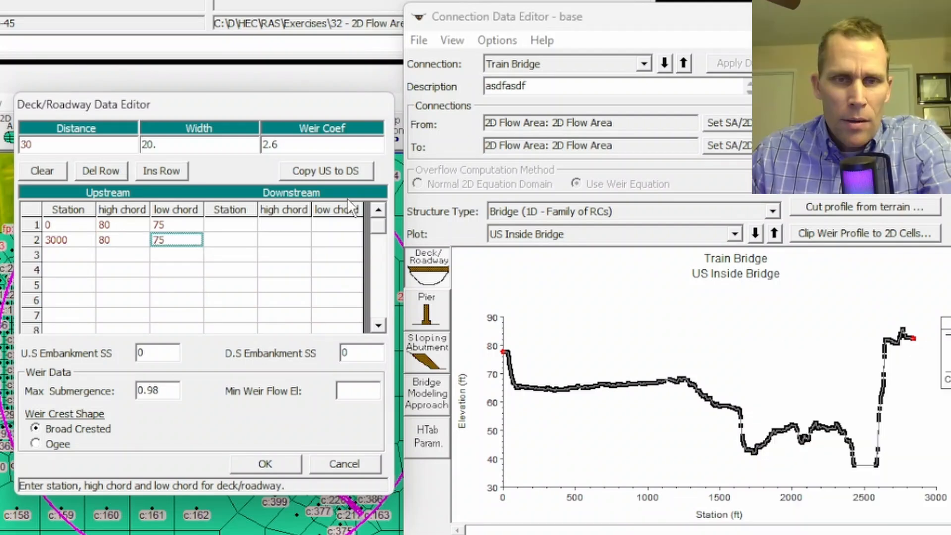
click(326, 172)
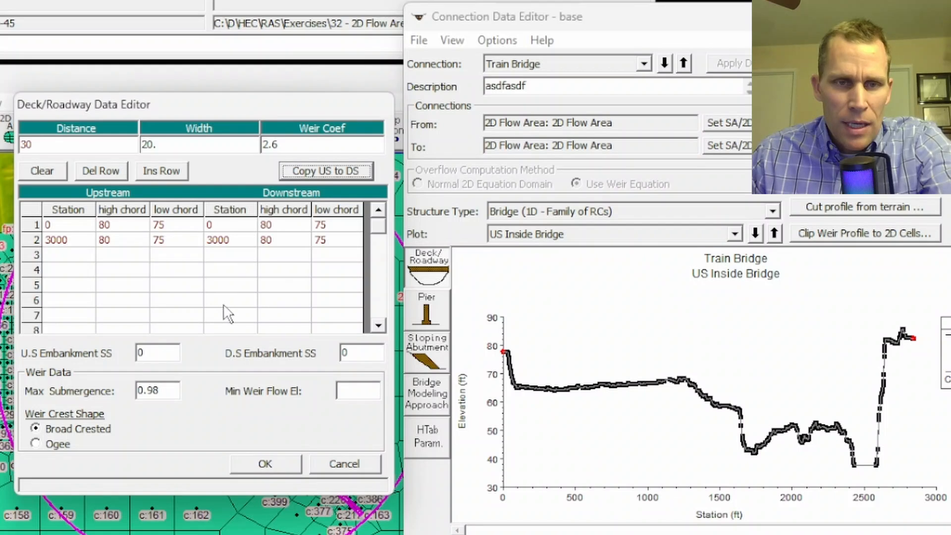
Set the upstream and downstream embankment side slopes to 3 and save the deck/roadway data.
click(158, 352)
text(3)
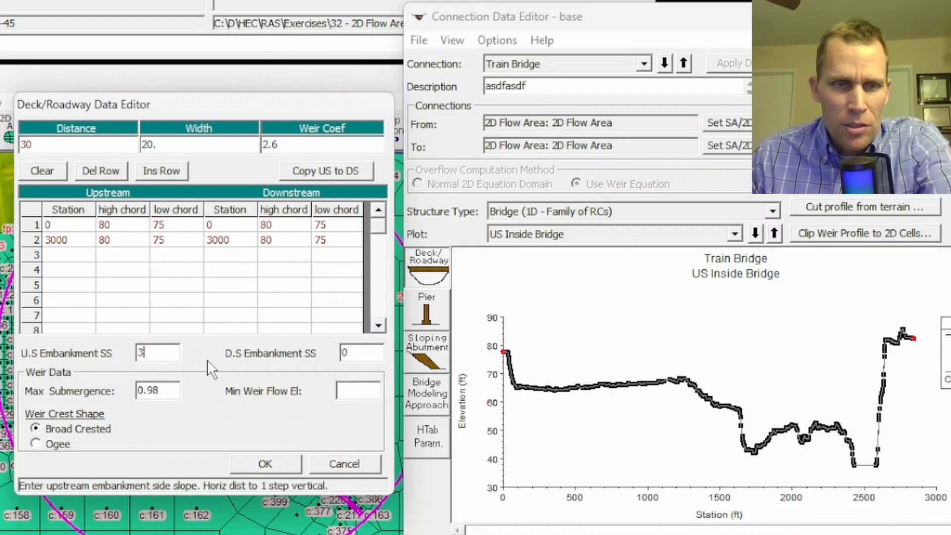
key(Tab)
text(3)
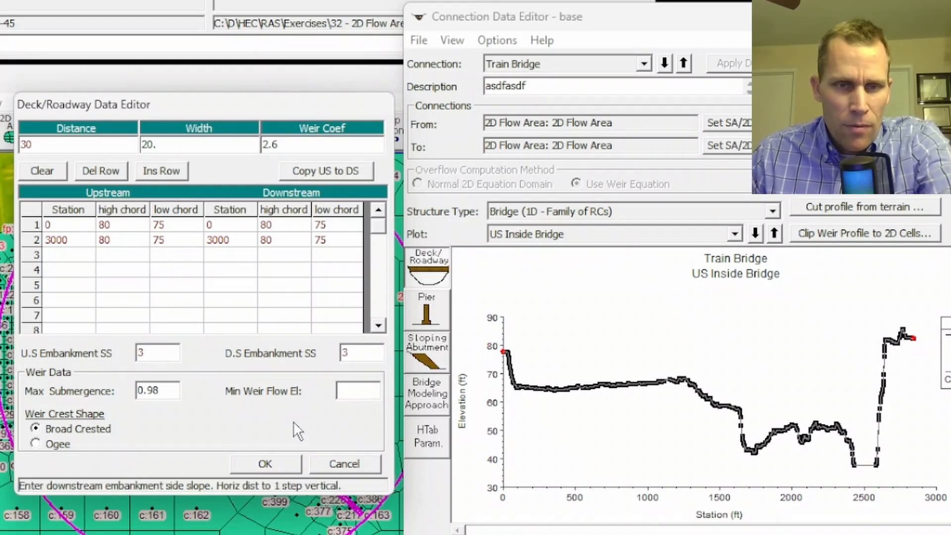
click(266, 465)
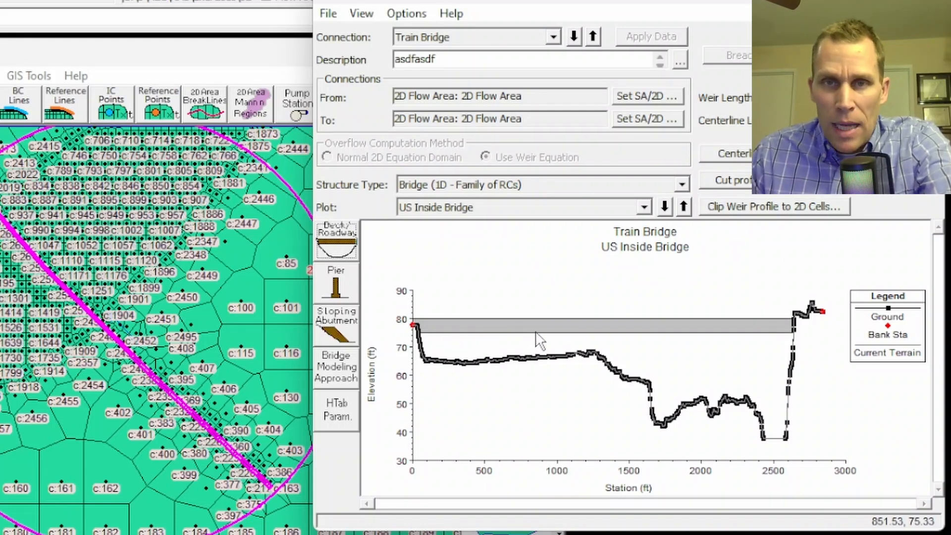
Open the pier editor and set the first pier's upstream and downstream centerline stations to 500.
click(336, 284)
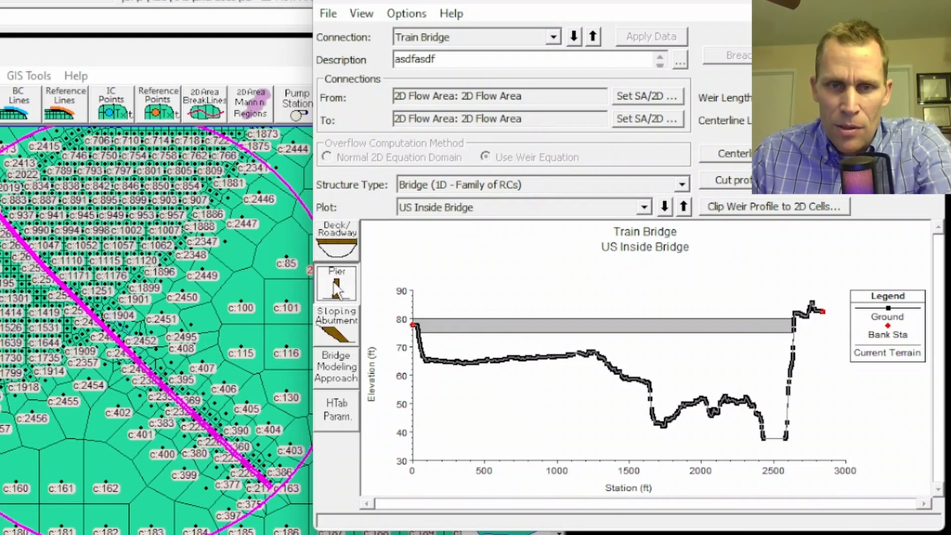
drag(69, 124, 188, 114)
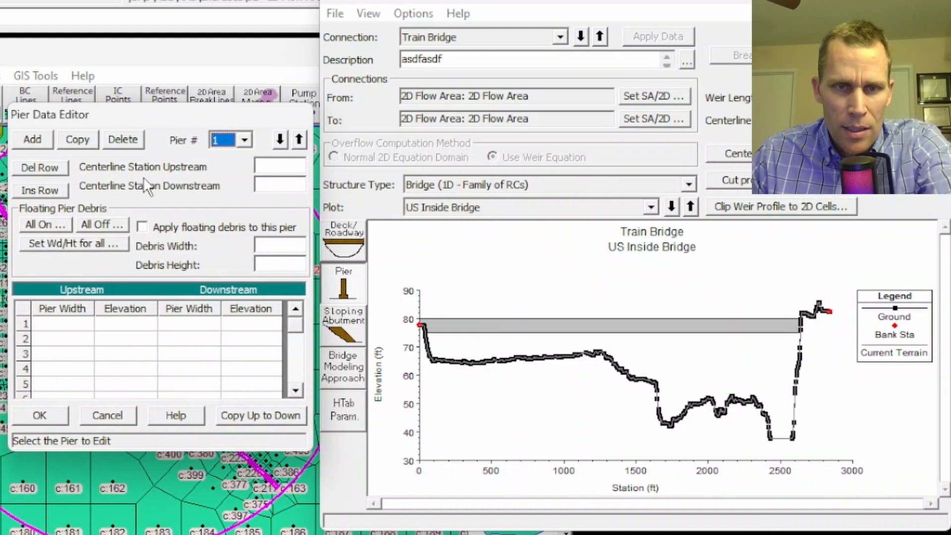
click(274, 167)
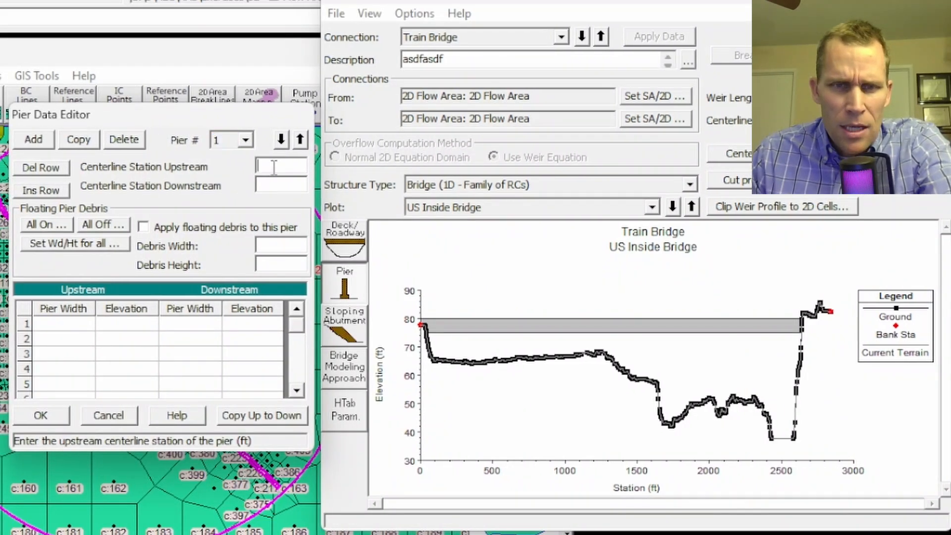
click(274, 183)
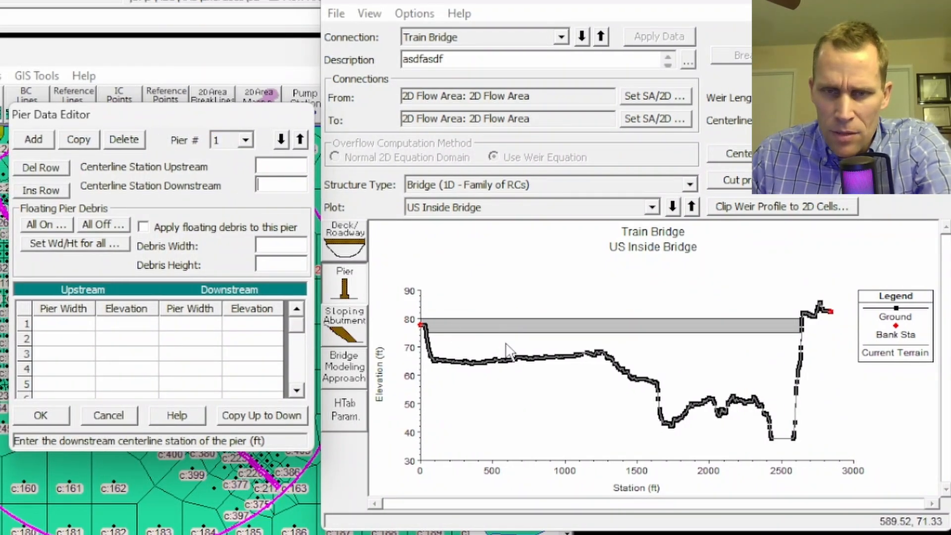
click(273, 167)
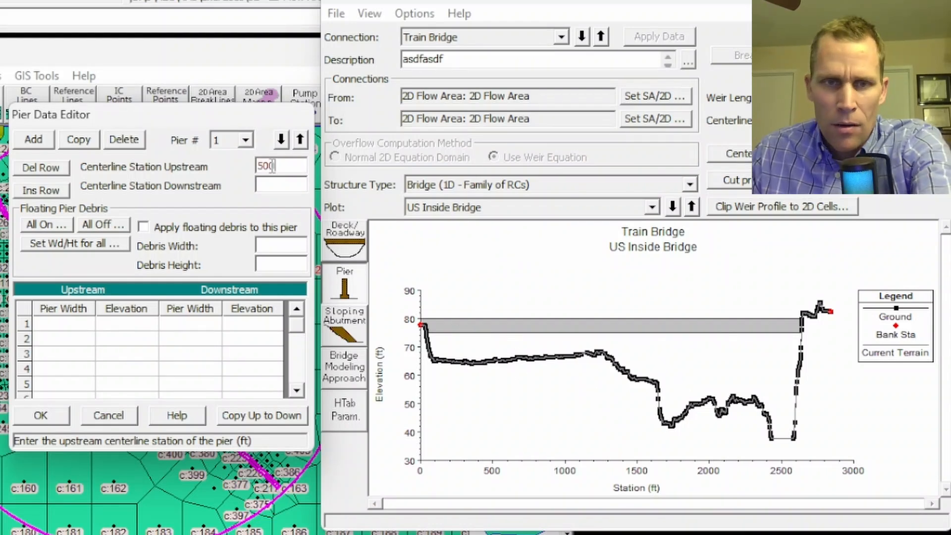
click(272, 185)
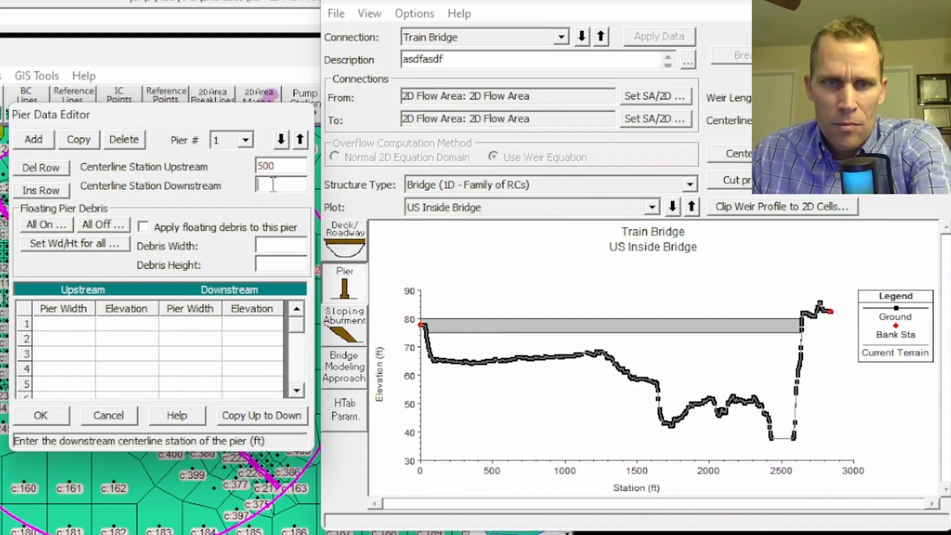
Enter the first pier's upstream geometry: width 12 at elevation 20 and width 12 at elevation 75.
click(81, 325)
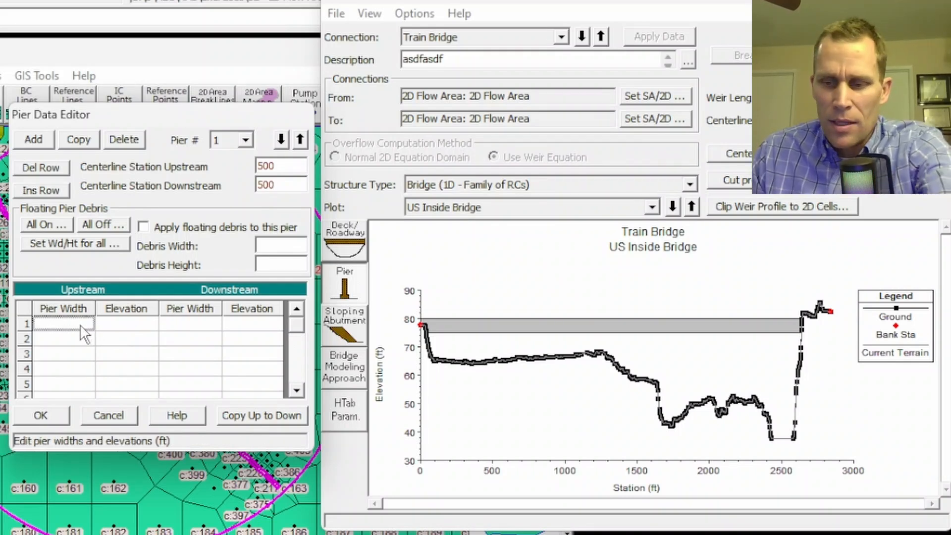
text(12)
click(81, 341)
text(12)
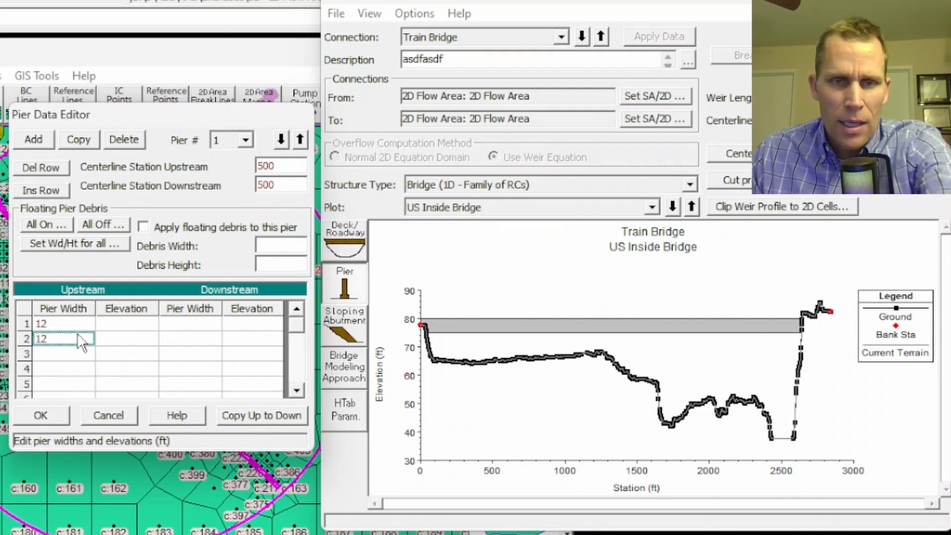
click(118, 325)
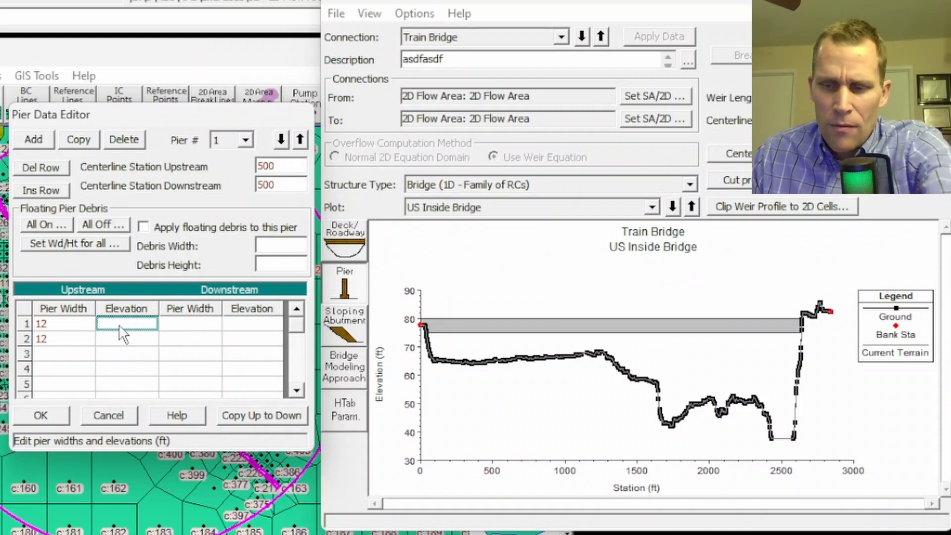
text(20)
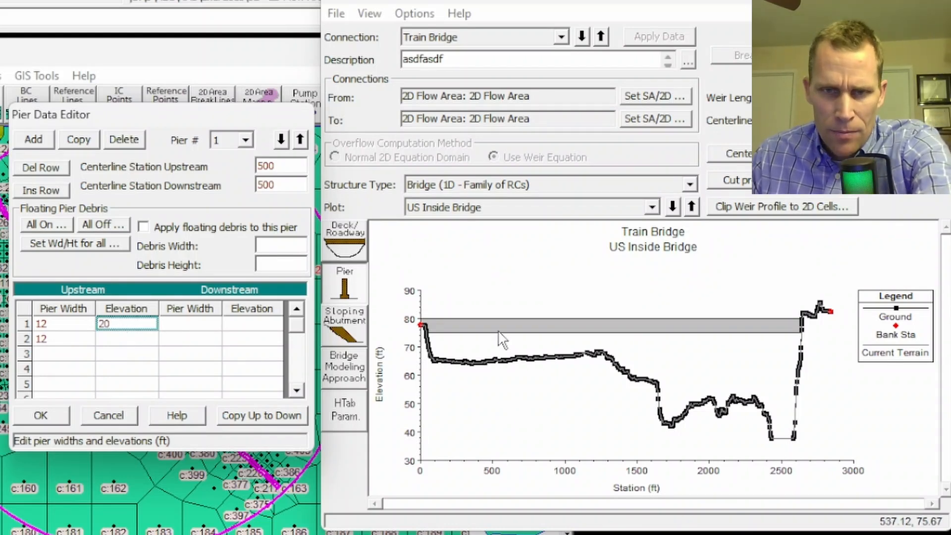
click(128, 340)
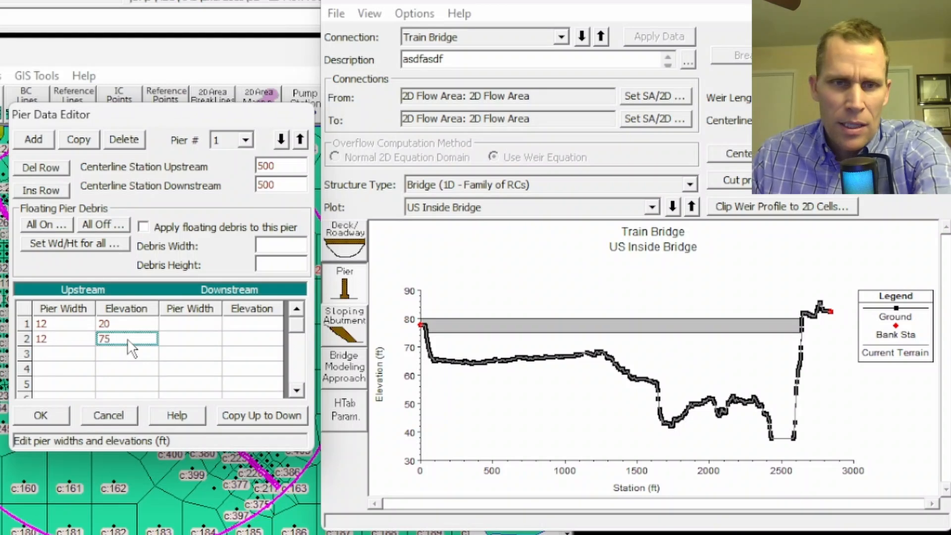
Enter the pier's downstream geometry: width 12 at elevation 20 and width 12 at elevation 77, then save the pier.
click(176, 325)
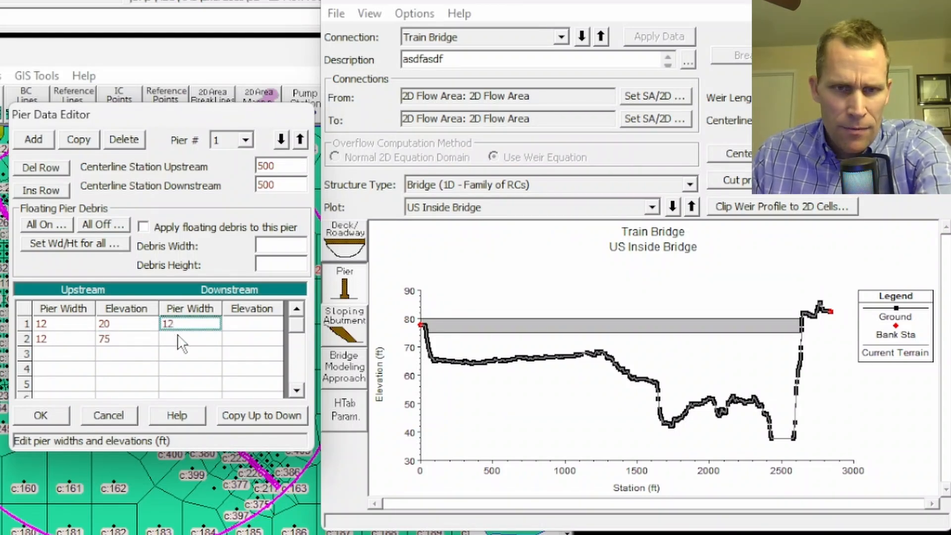
click(177, 338)
text(12)
click(253, 325)
text(2)
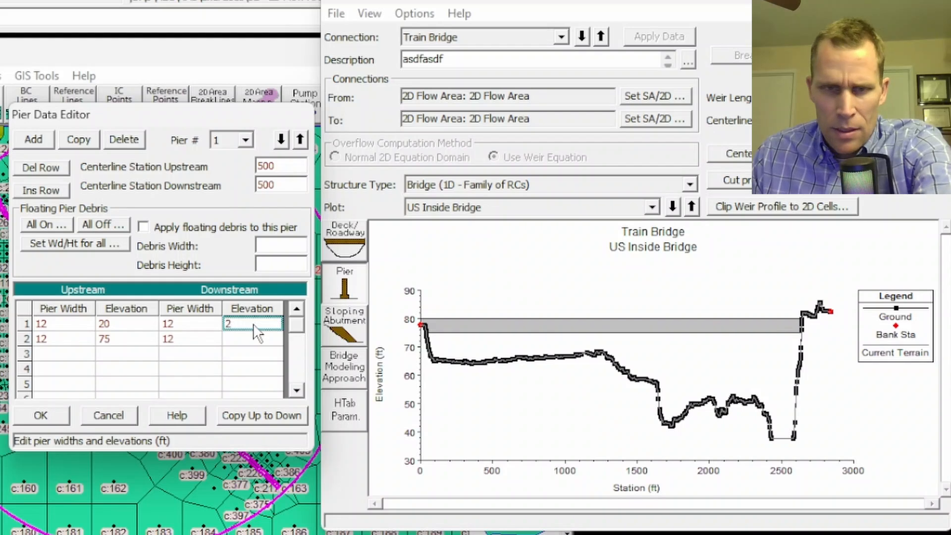
text(0)
click(254, 339)
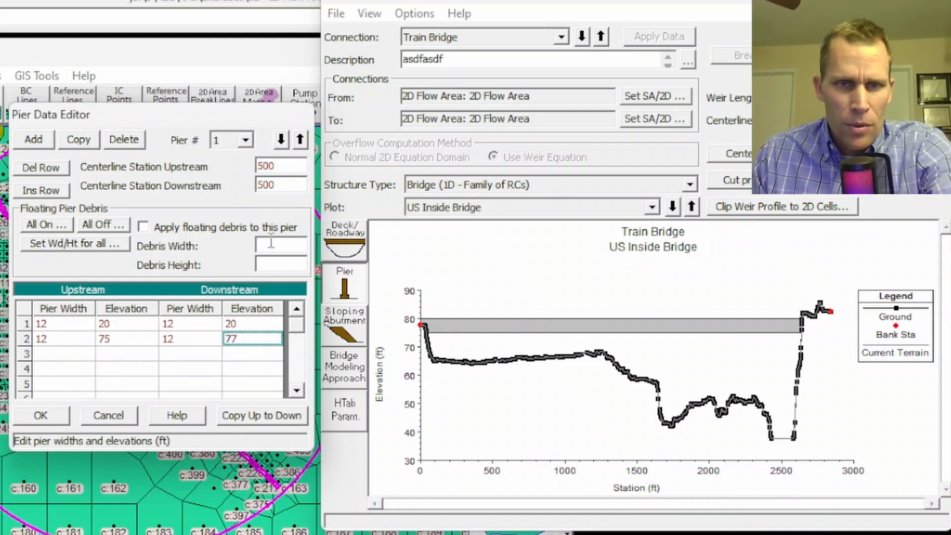
click(37, 414)
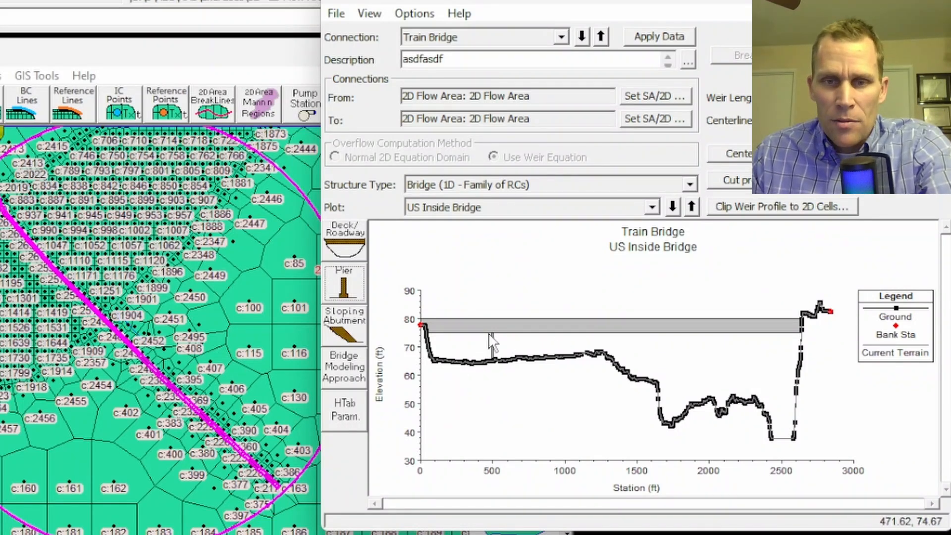
Reopen the pier editor, copy pier 1 into a second pier, and set its upstream and downstream stations to 1000.
click(344, 283)
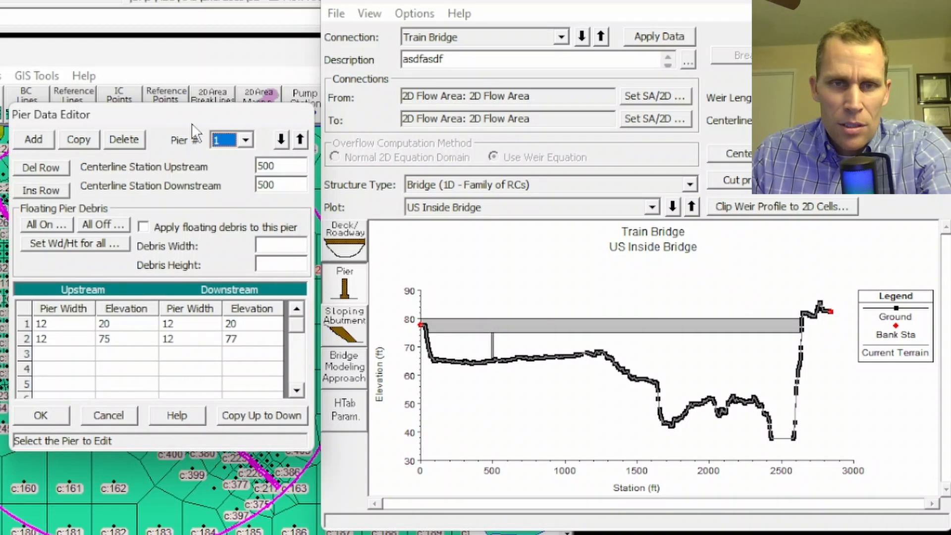
drag(193, 109, 191, 114)
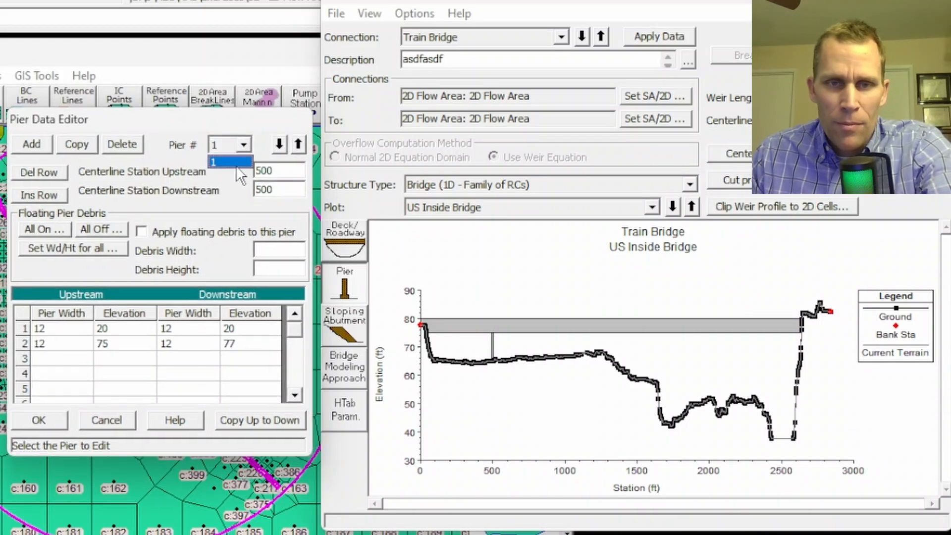
click(237, 161)
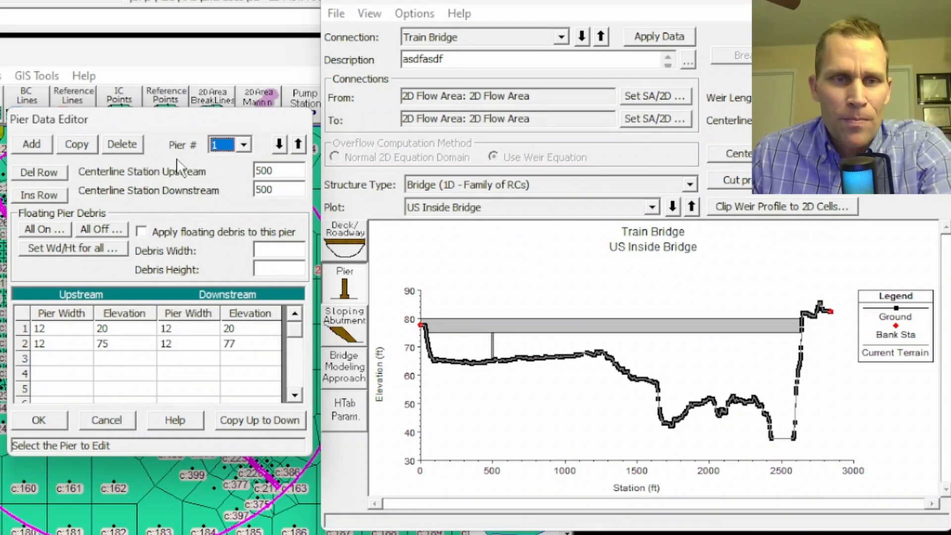
click(80, 145)
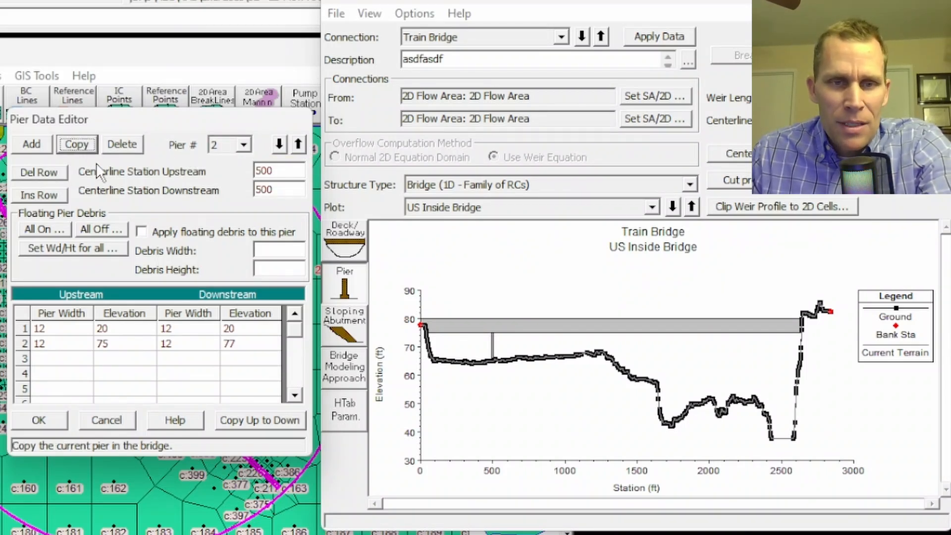
drag(282, 174, 218, 172)
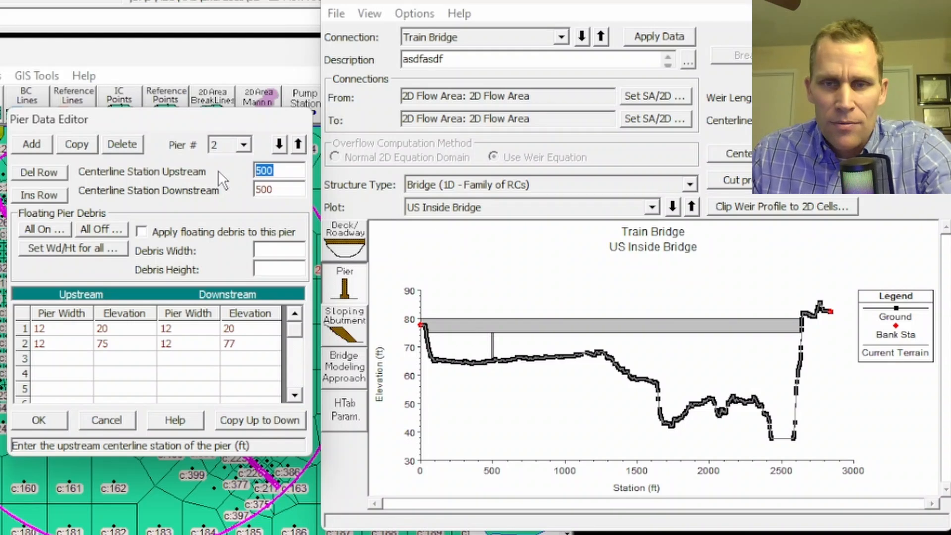
text(10)
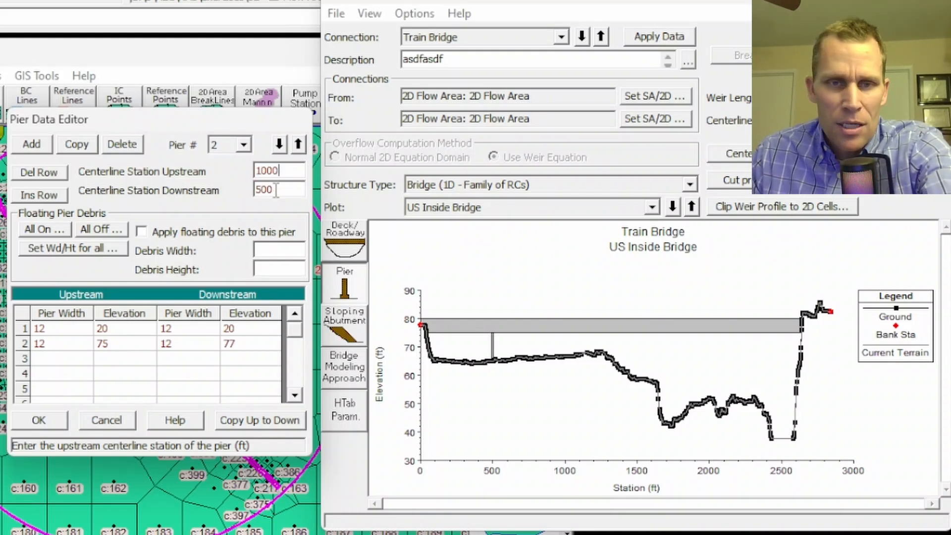
drag(276, 190, 225, 187)
text(1000)
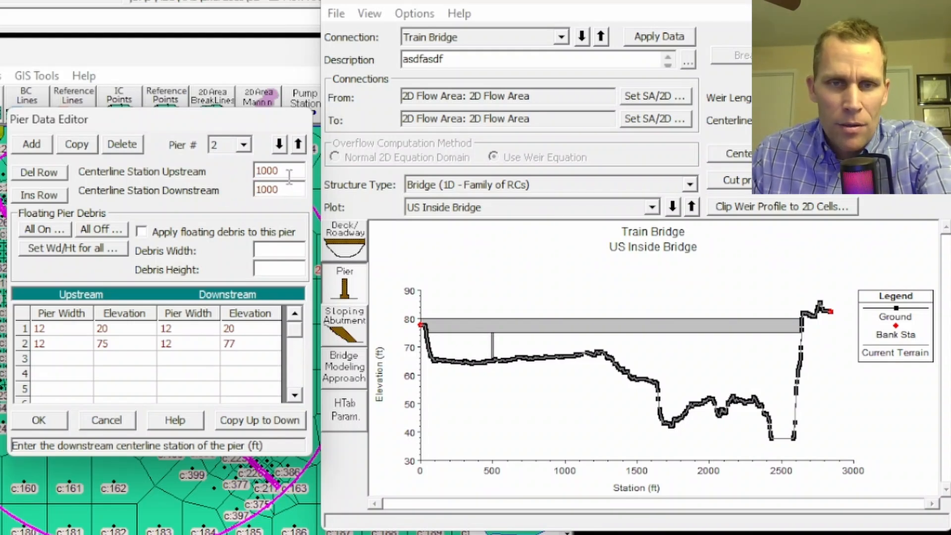
click(39, 420)
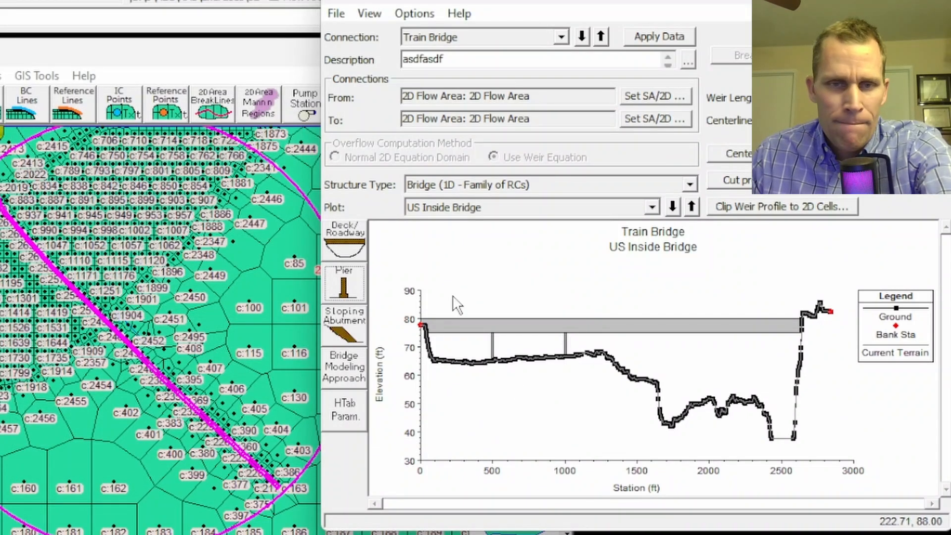
Copy another pier as pier 3 and set its upstream and downstream centerline stations to 1500.
click(345, 283)
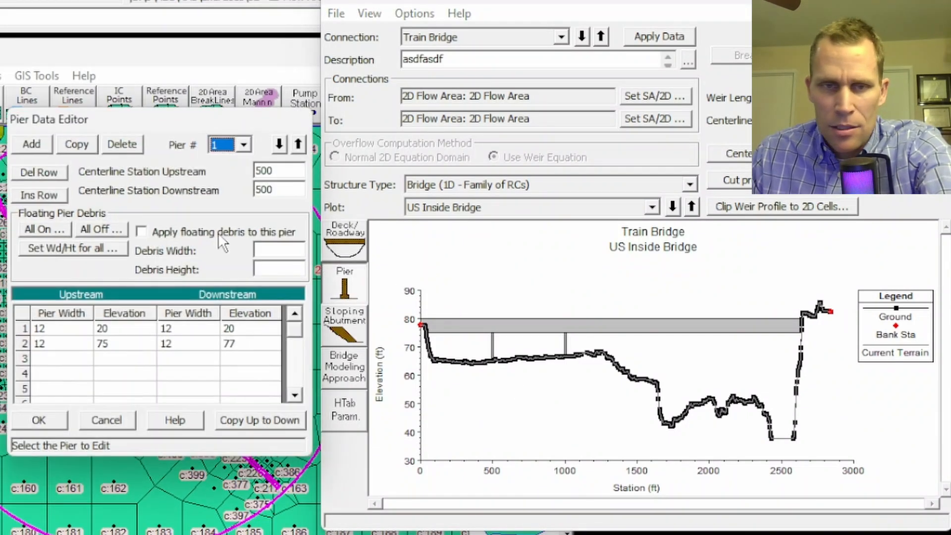
click(96, 142)
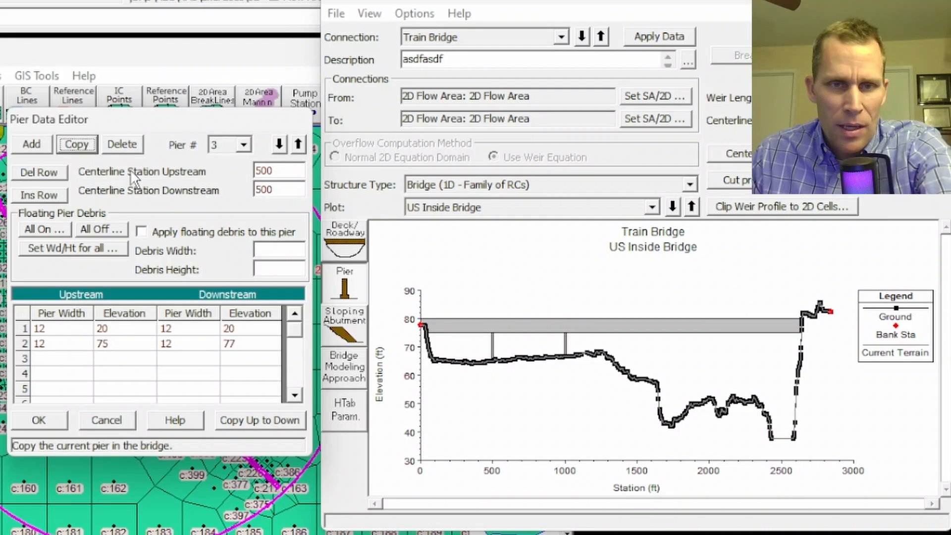
click(256, 171)
text(1)
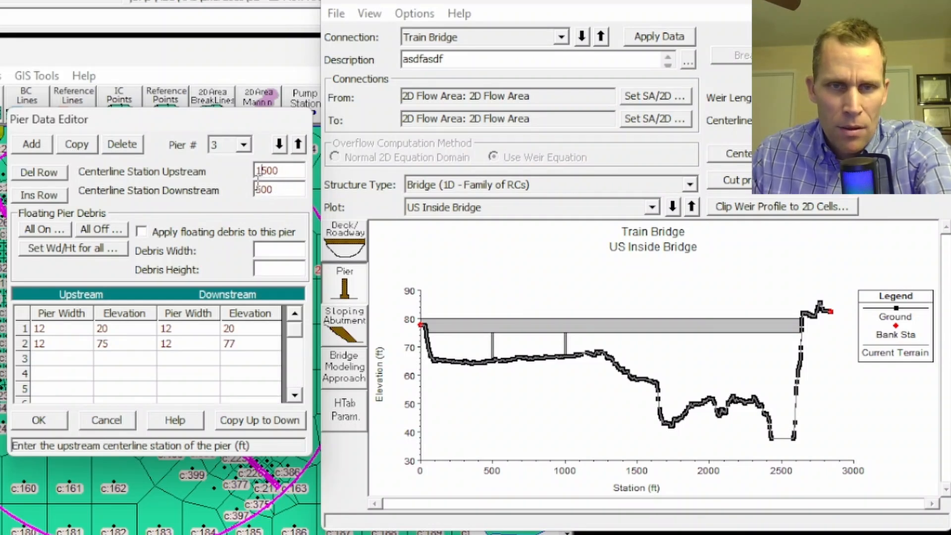
click(257, 190)
text(1)
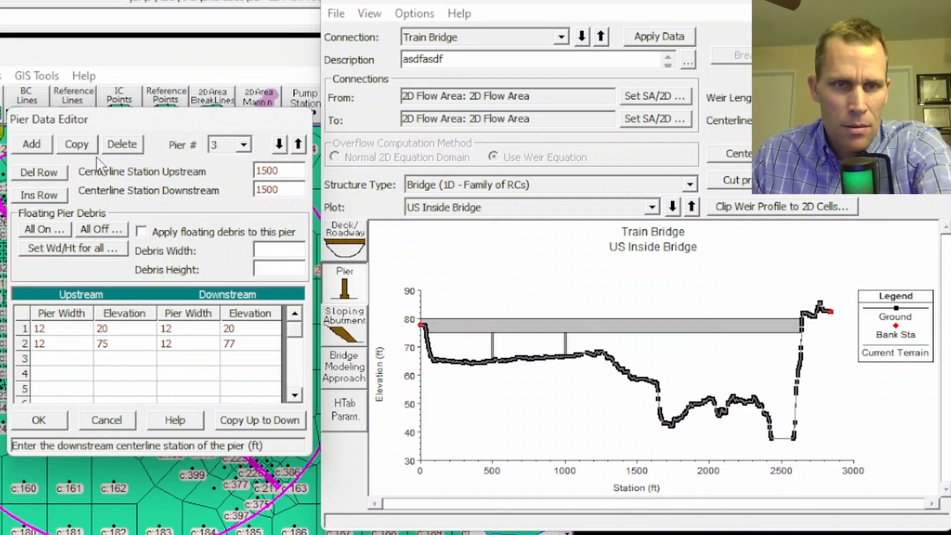
Copy further piers up to pier 5 at station 2500 and save the pier data.
click(79, 144)
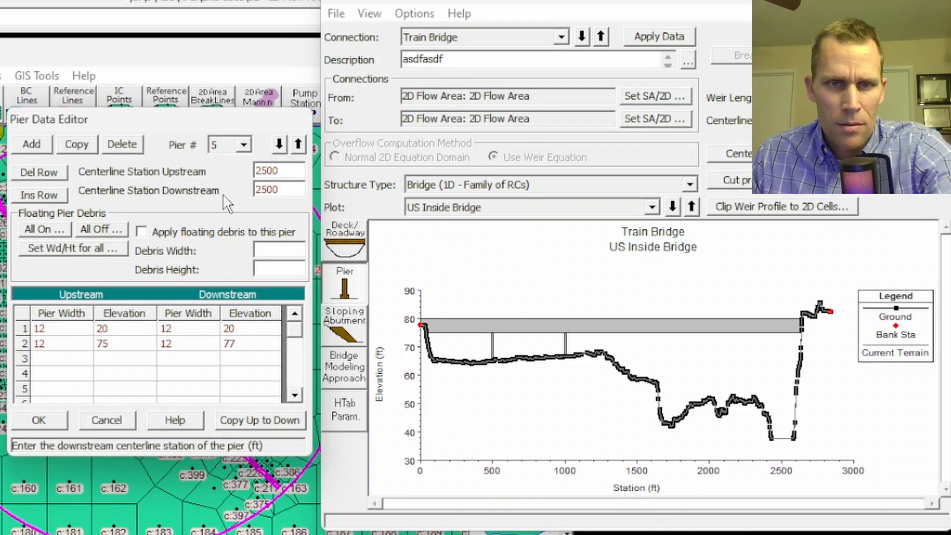
drag(300, 189, 234, 188)
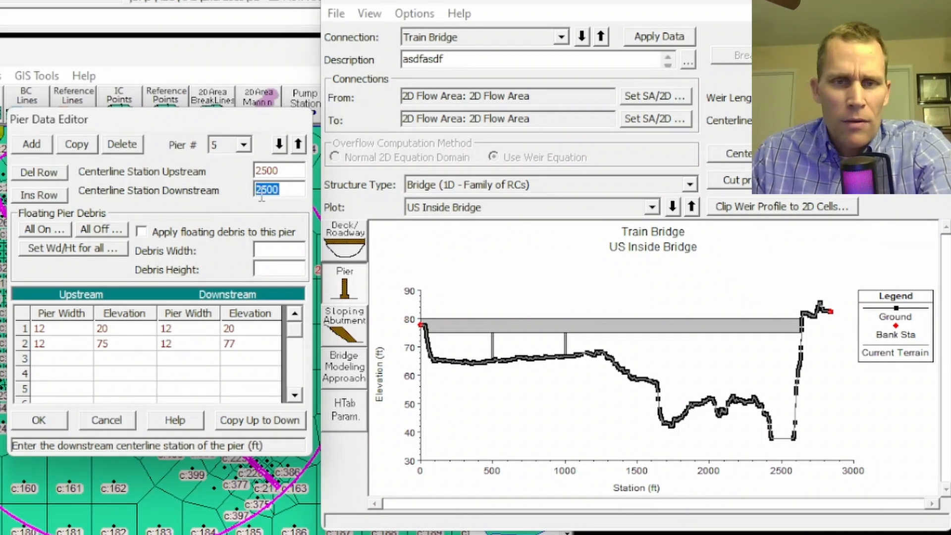
click(39, 420)
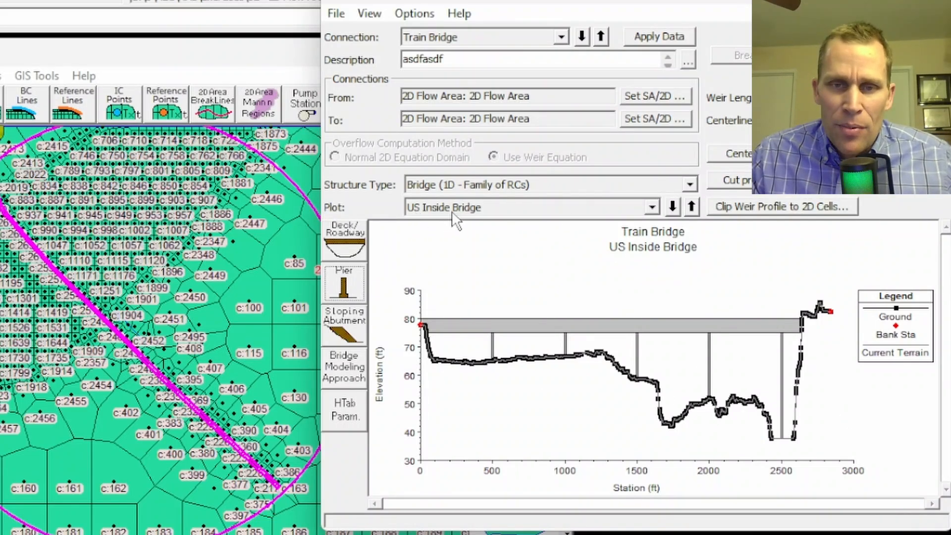
Switch the connection plot to the US Bounding XS view.
click(652, 209)
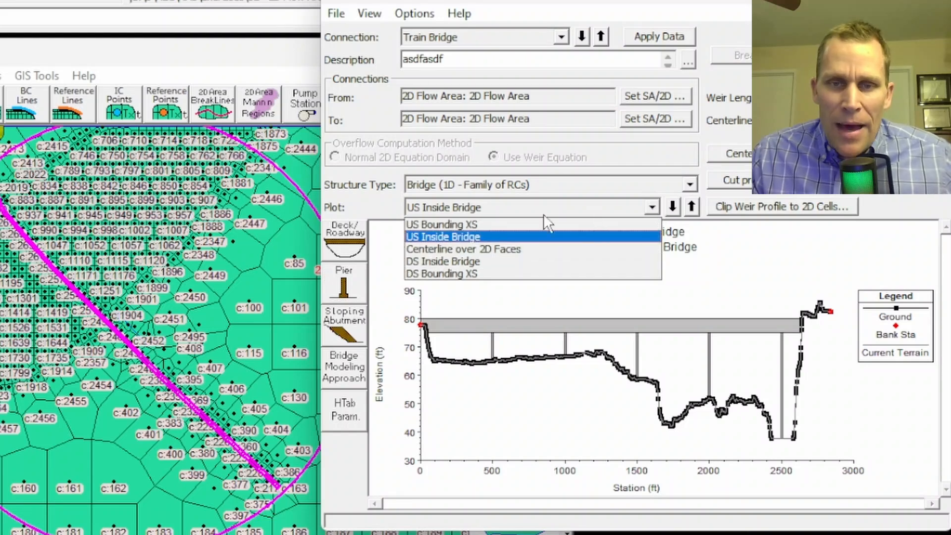
click(451, 225)
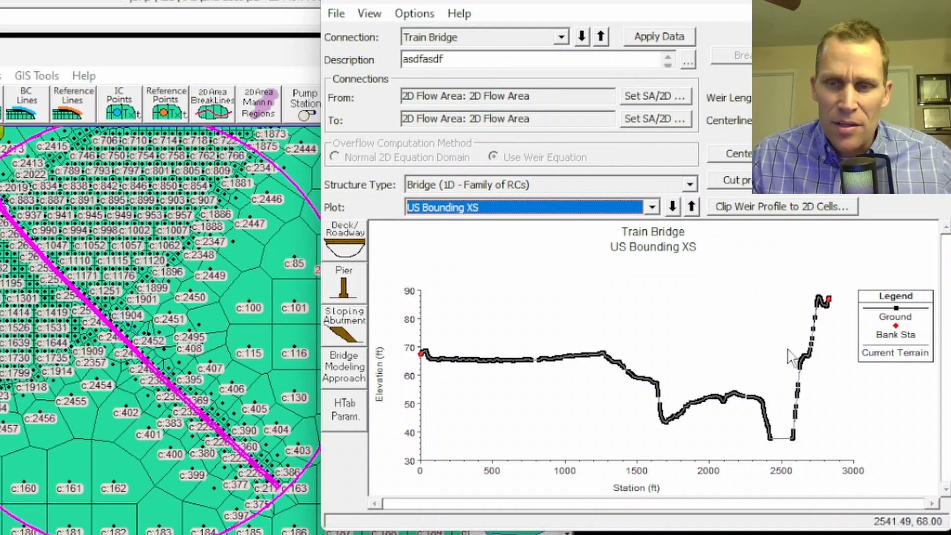
Switch the connection plot to the Centerline over 2D Faces view and then to the DS Bounding XS view.
click(653, 208)
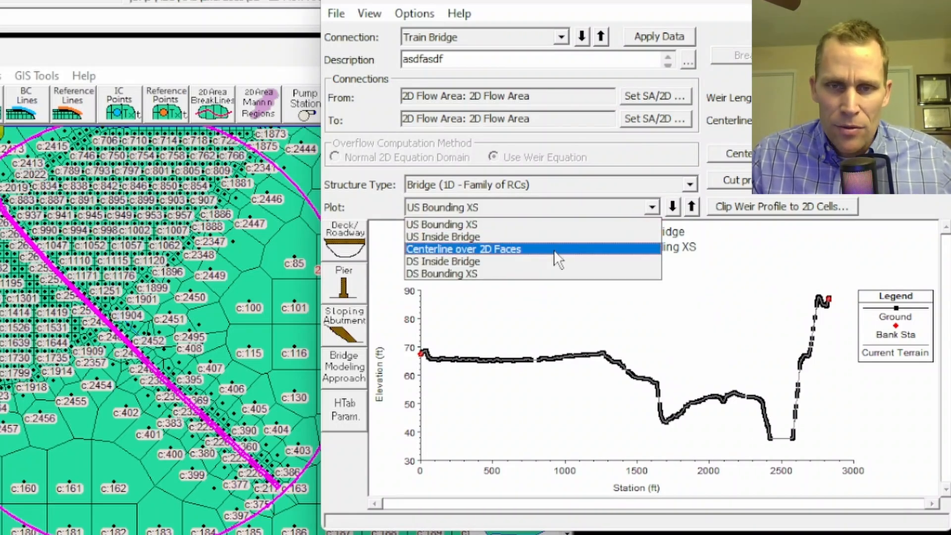
click(553, 250)
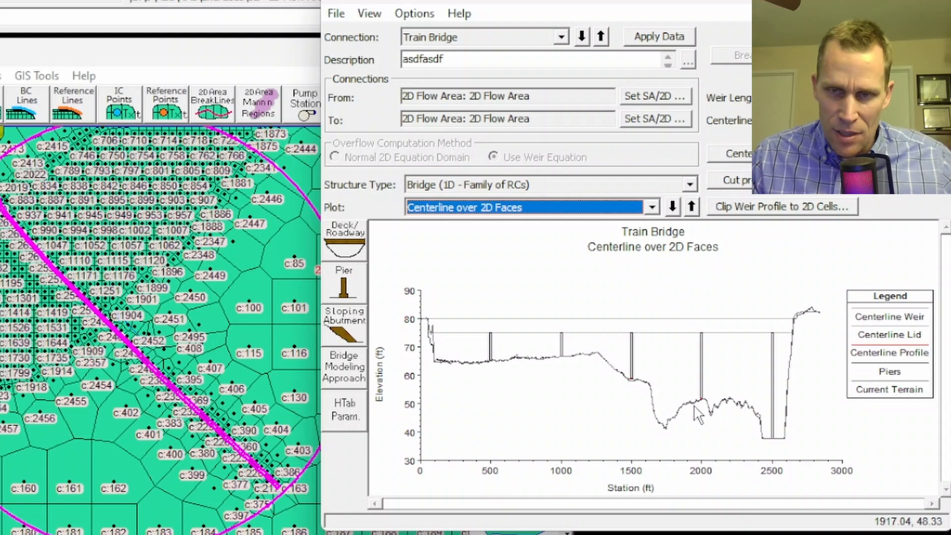
click(528, 207)
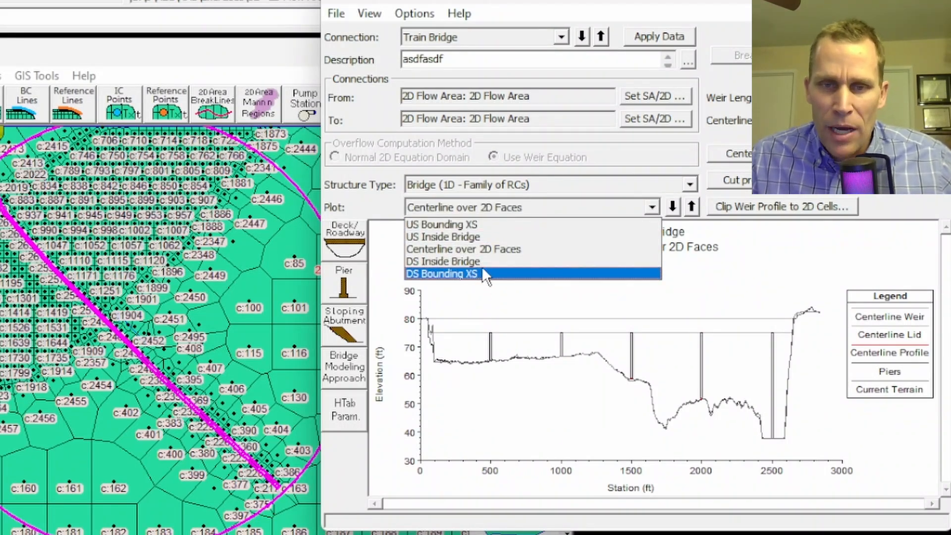
click(444, 237)
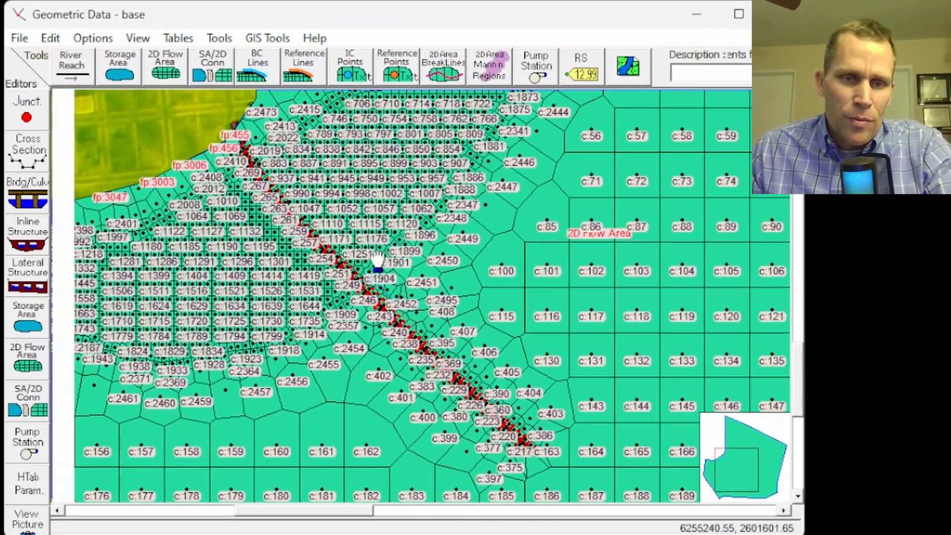
Zoom in on the bridge and set the 2D flow area schematic fill pattern to none in the line and symbol styles.
scroll(337, 288, up, 5)
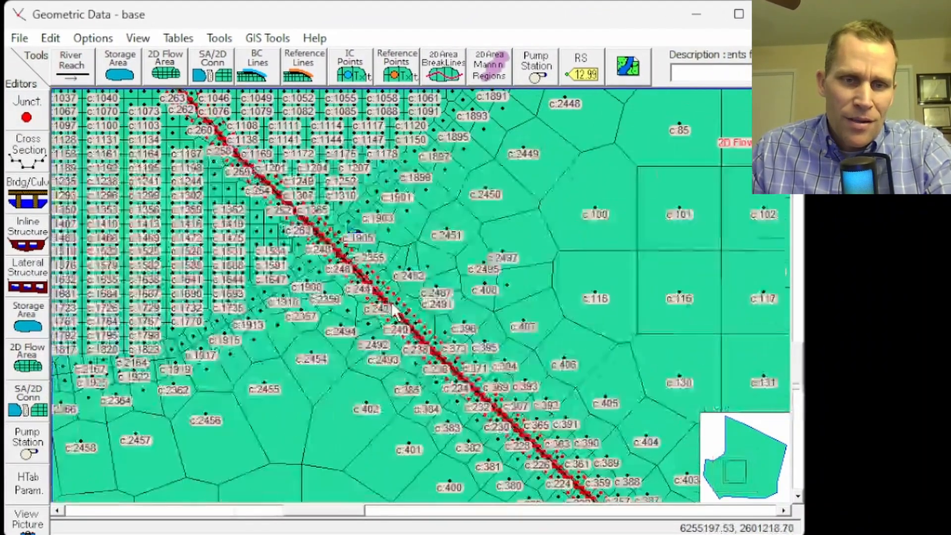
scroll(392, 310, up, 3)
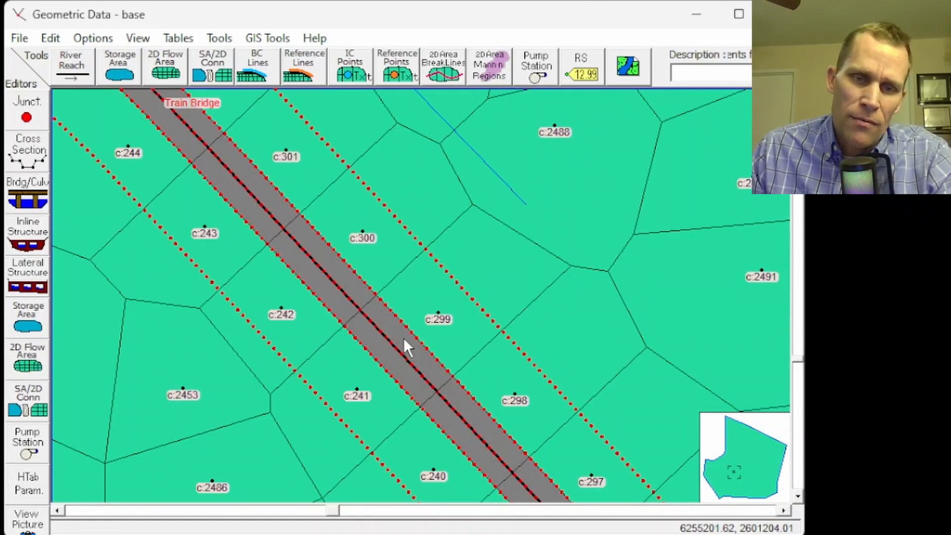
scroll(389, 328, up, 2)
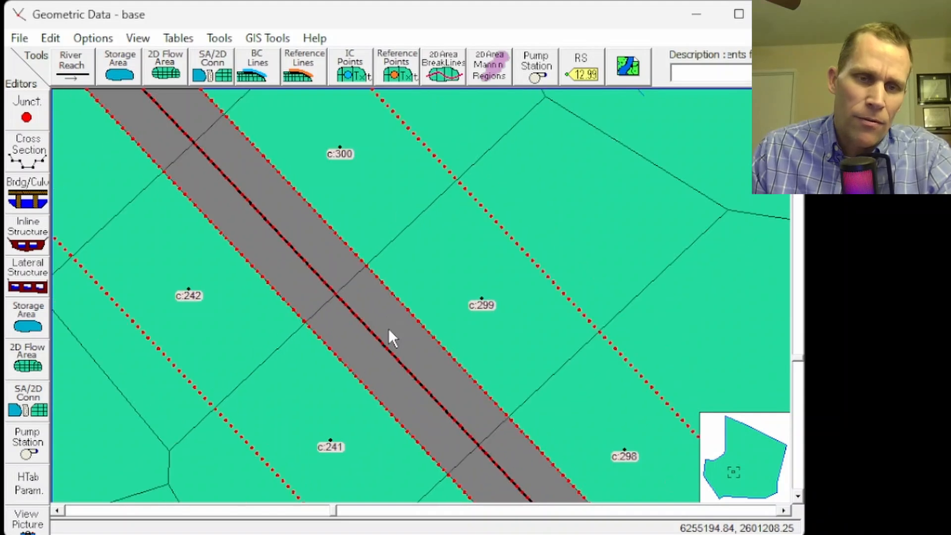
scroll(384, 323, down, 1)
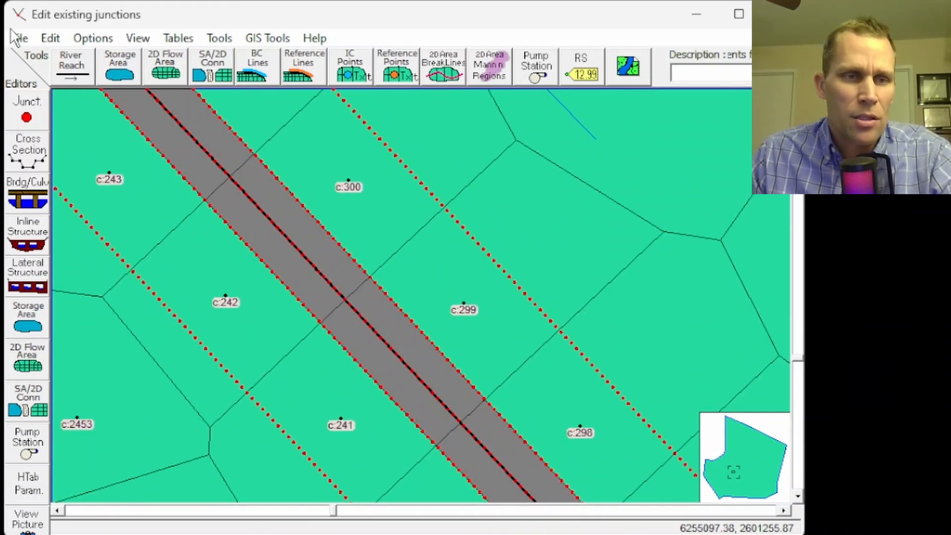
click(50, 40)
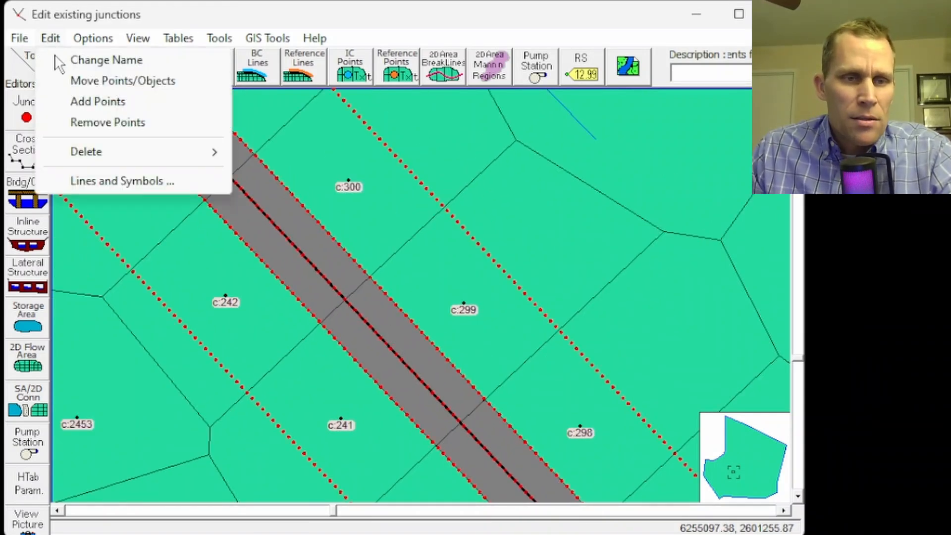
click(95, 182)
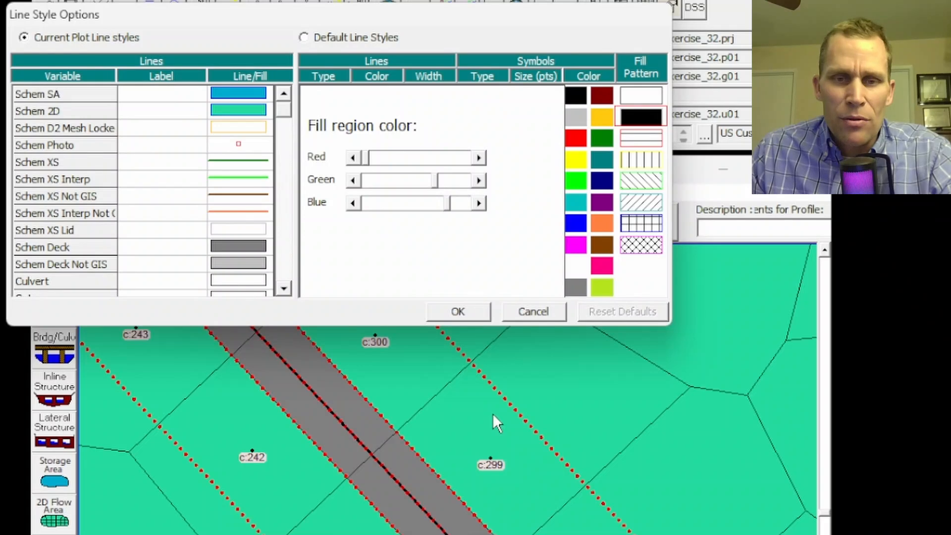
click(212, 109)
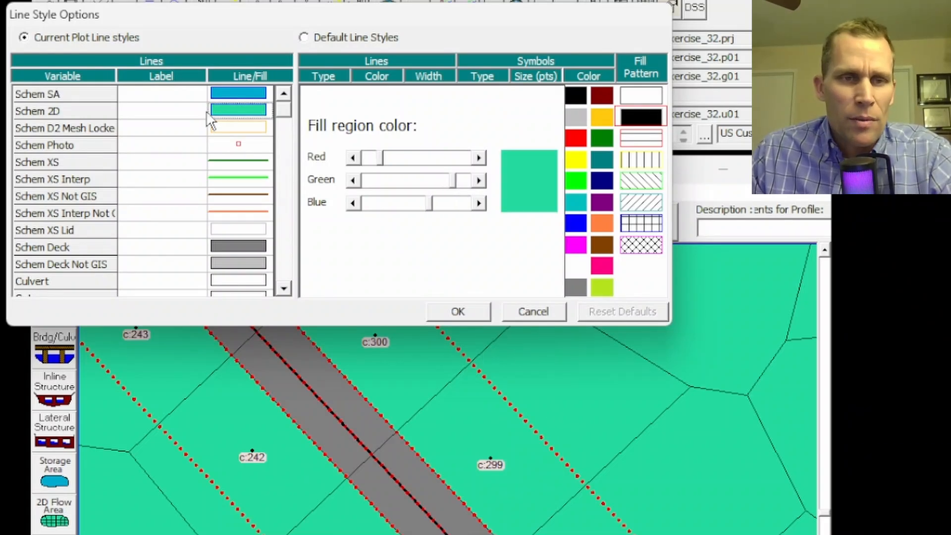
click(638, 99)
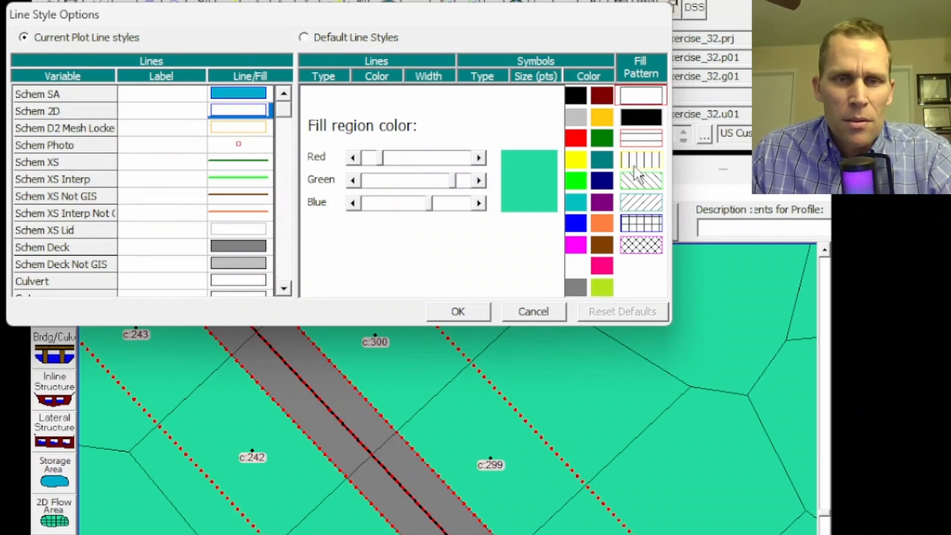
click(458, 311)
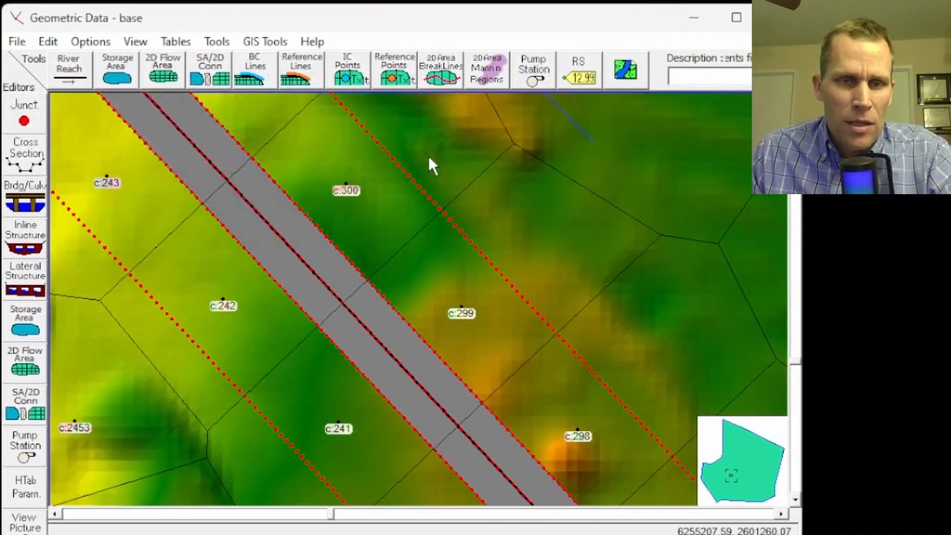
Turn off the terrain background layer on the schematic and save the geometry data.
click(623, 83)
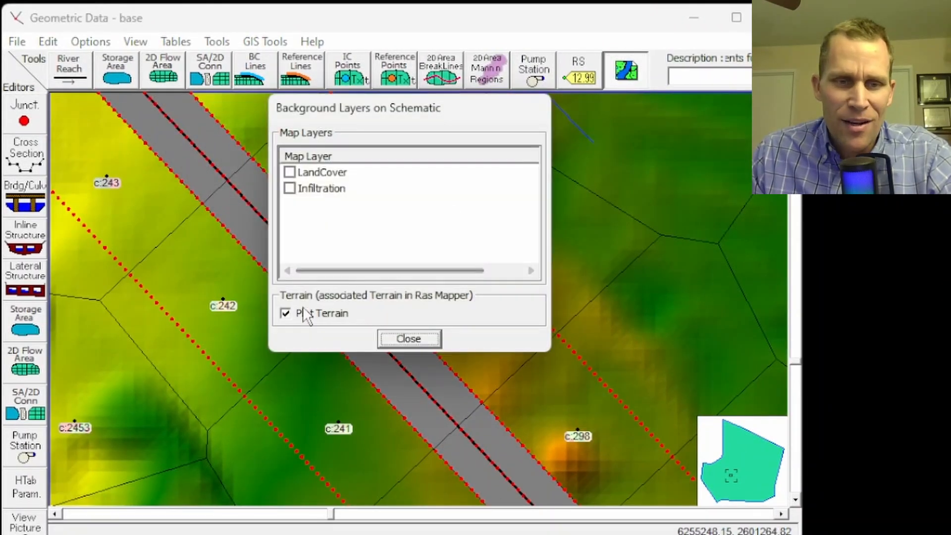
click(286, 314)
click(388, 337)
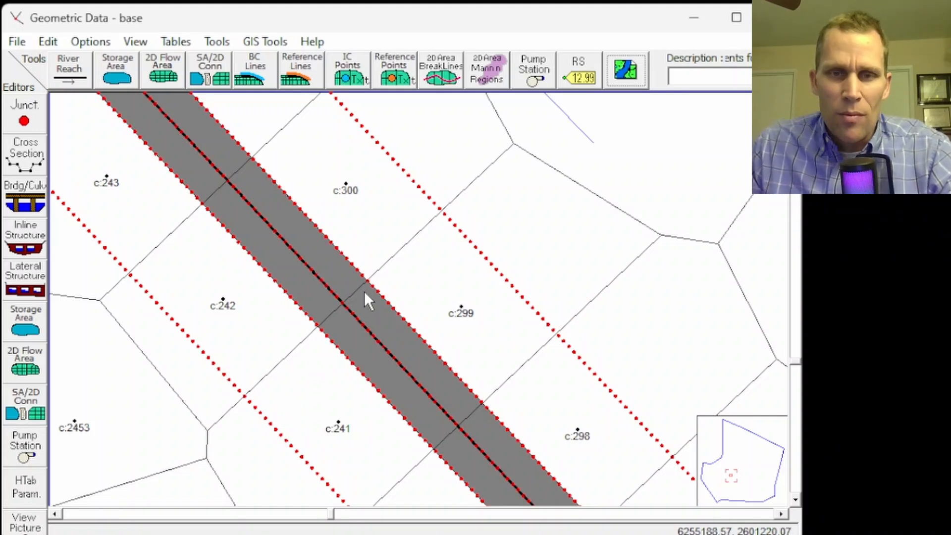
click(17, 41)
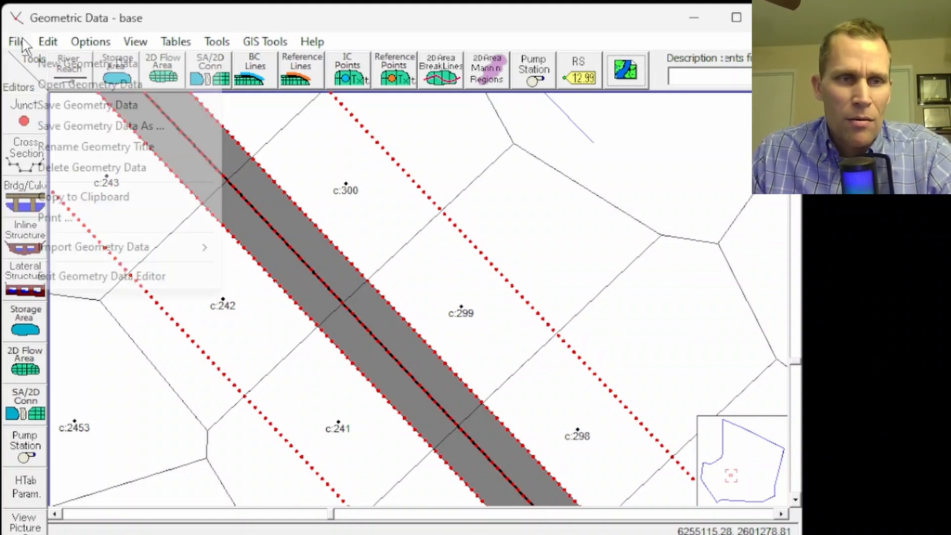
click(65, 106)
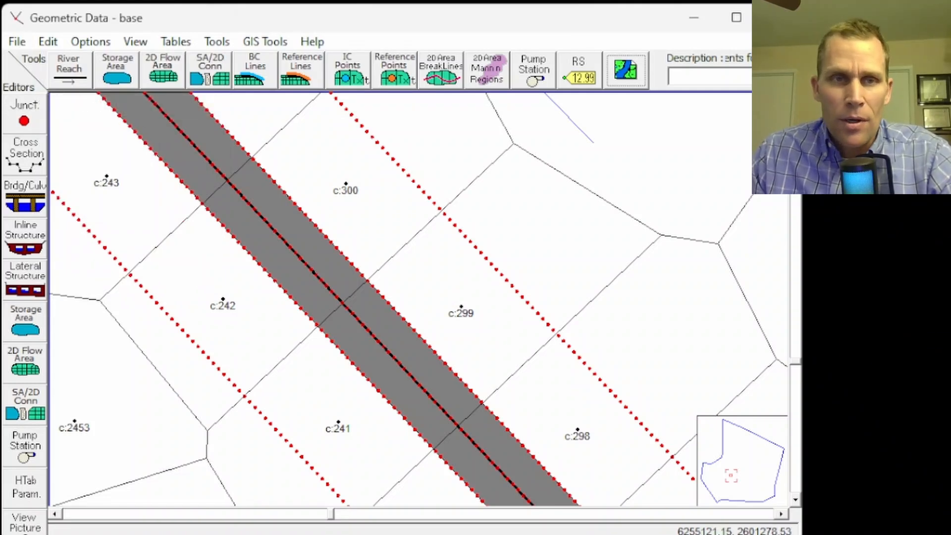
Review the upstream boundary's stage hydrograph table and plot its data.
key(alt+Tab)
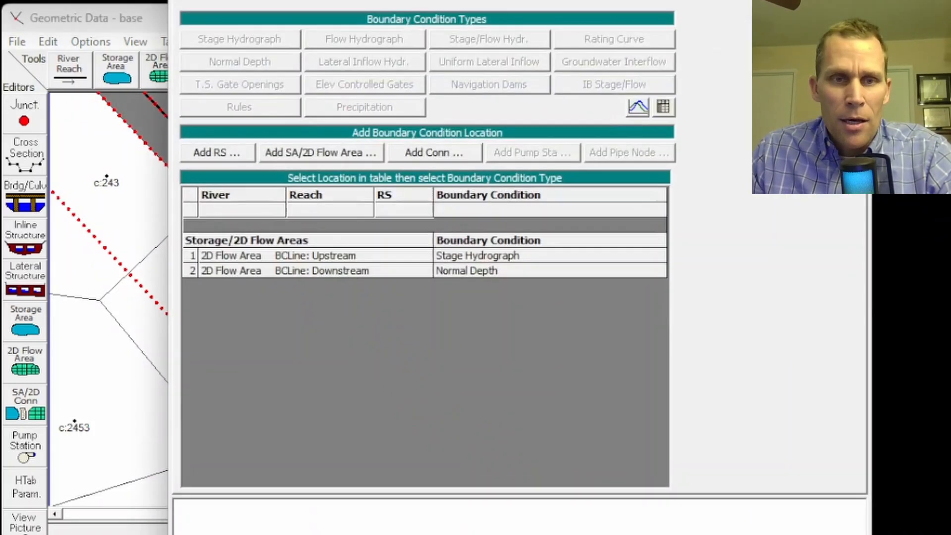
double_click(468, 255)
click(434, 228)
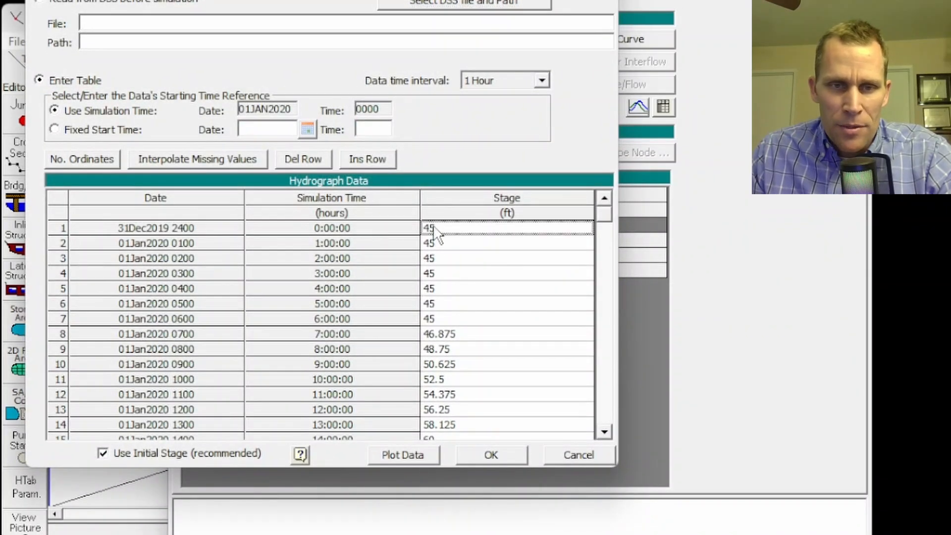
click(402, 454)
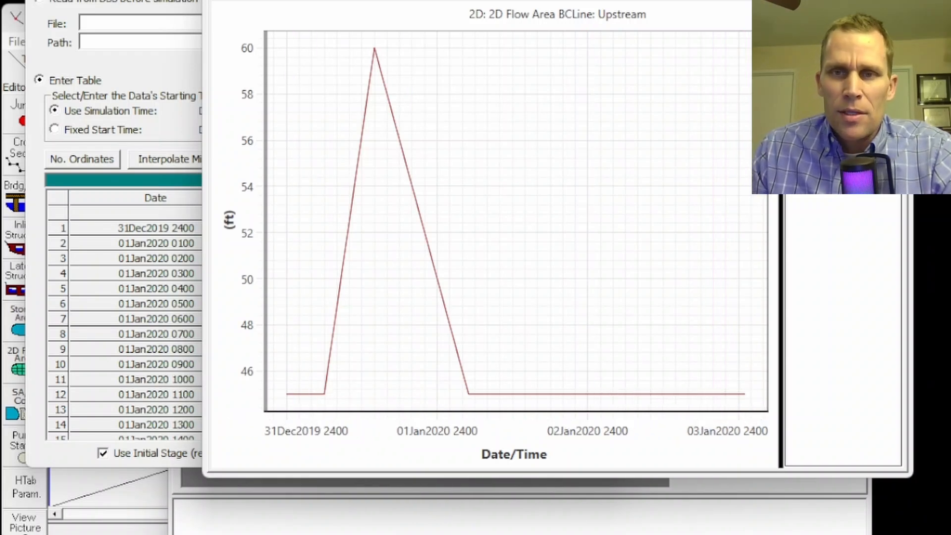
key(alt+F4)
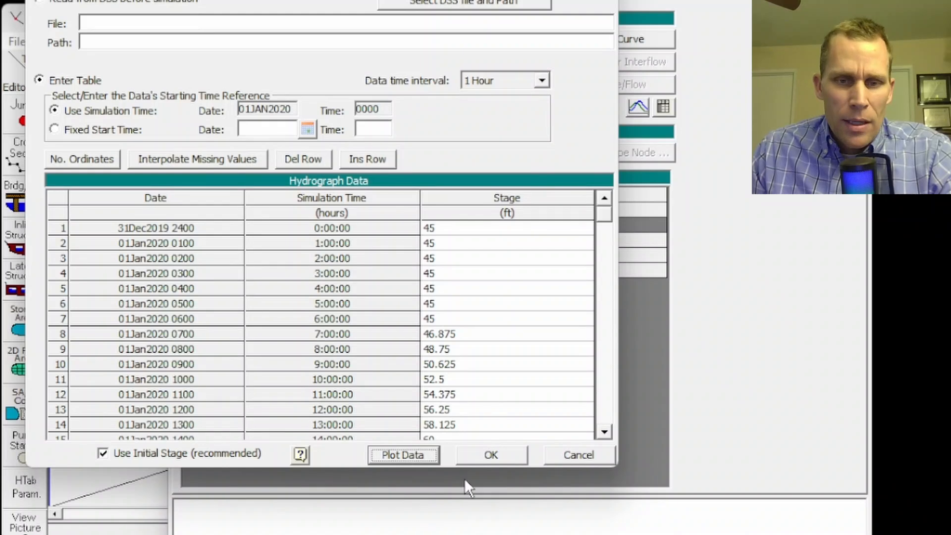
click(486, 457)
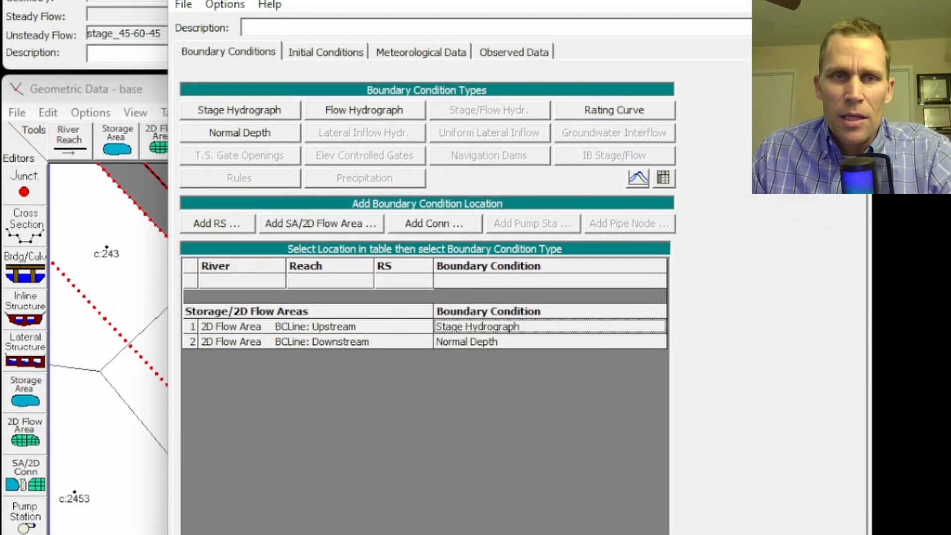
Open the unsteady flow analysis for plan stage_45-60-45, try to compute it, and close the window.
click(848, 30)
click(253, 59)
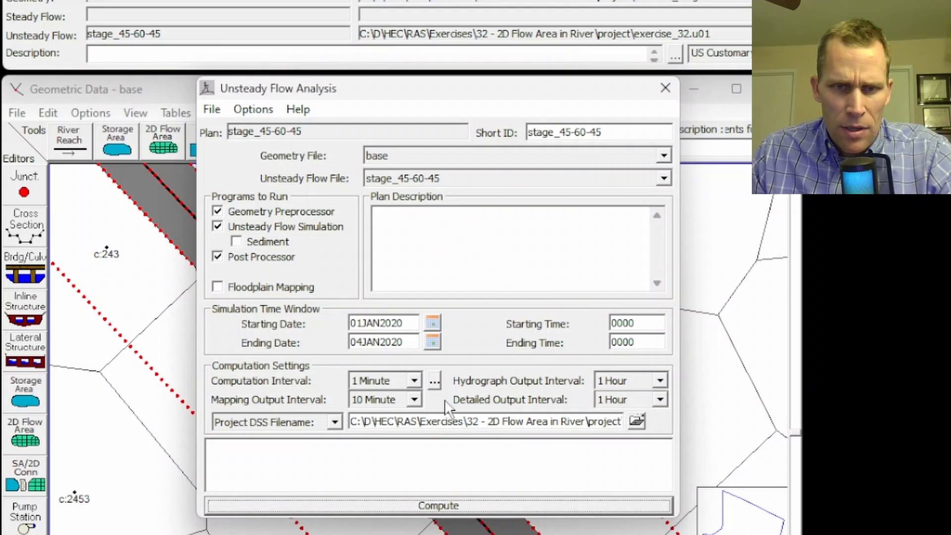
click(432, 511)
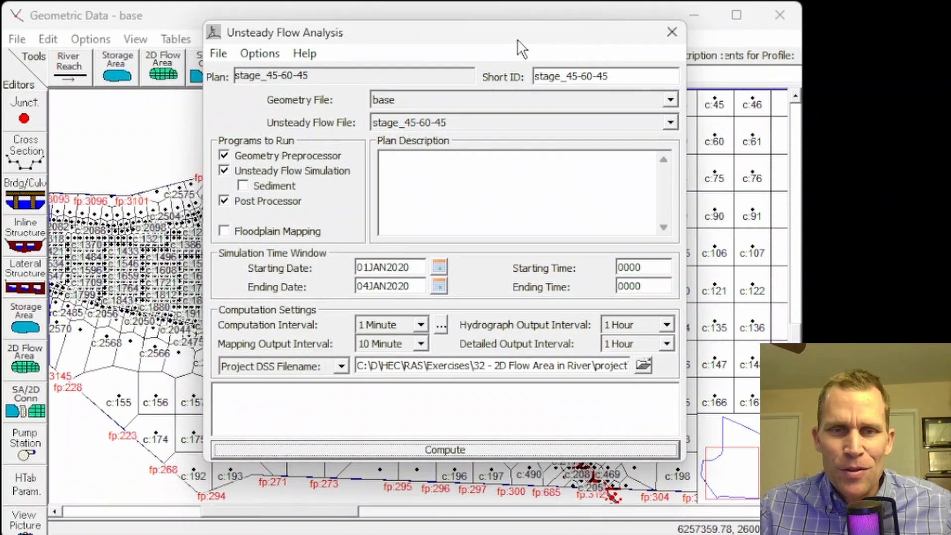
drag(517, 39, 512, 40)
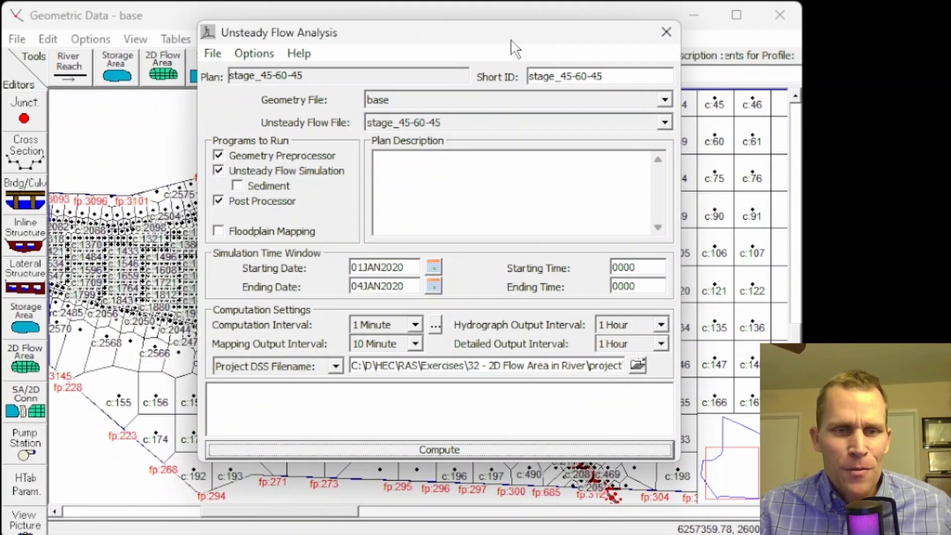
click(665, 32)
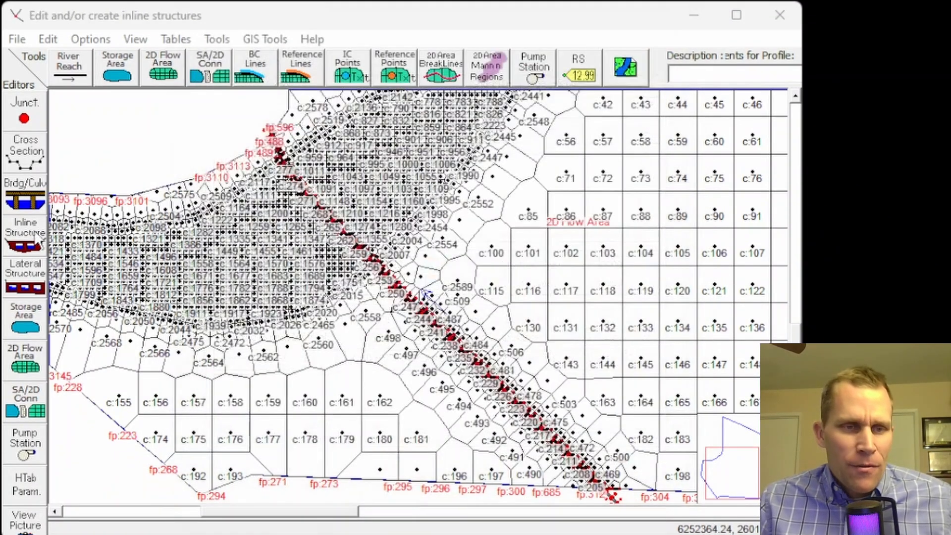
Set the Train Bridge's HTab parameters to a head water maximum elevation of 90 and maximum flow of 10000.
click(25, 402)
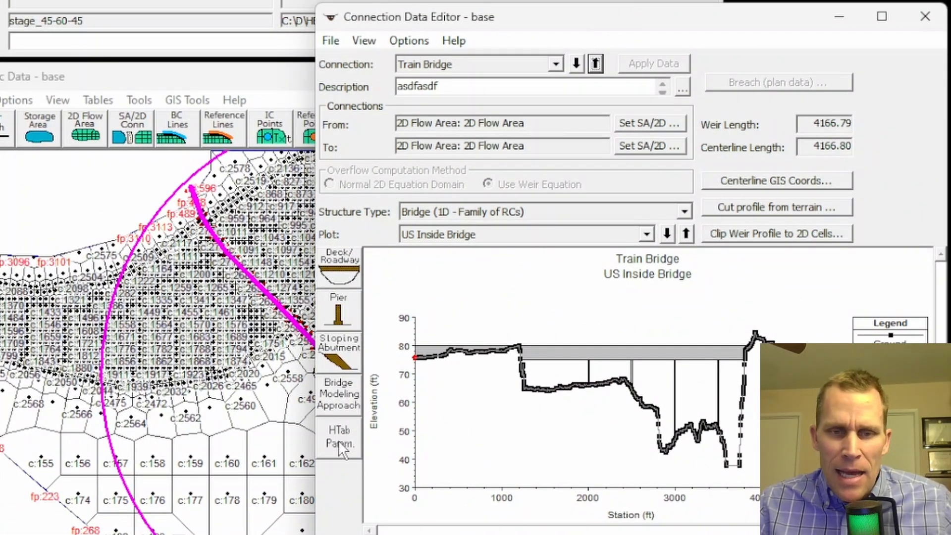
click(347, 440)
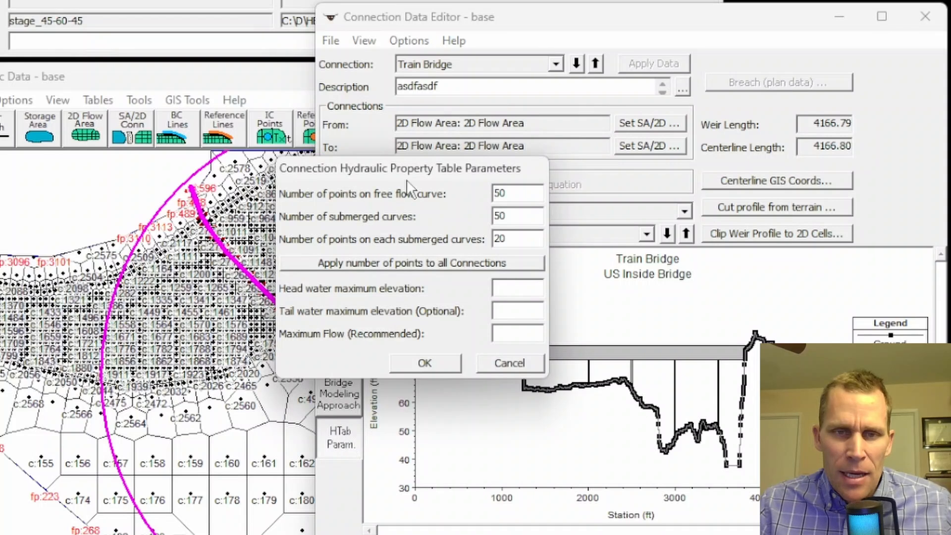
drag(413, 184, 477, 269)
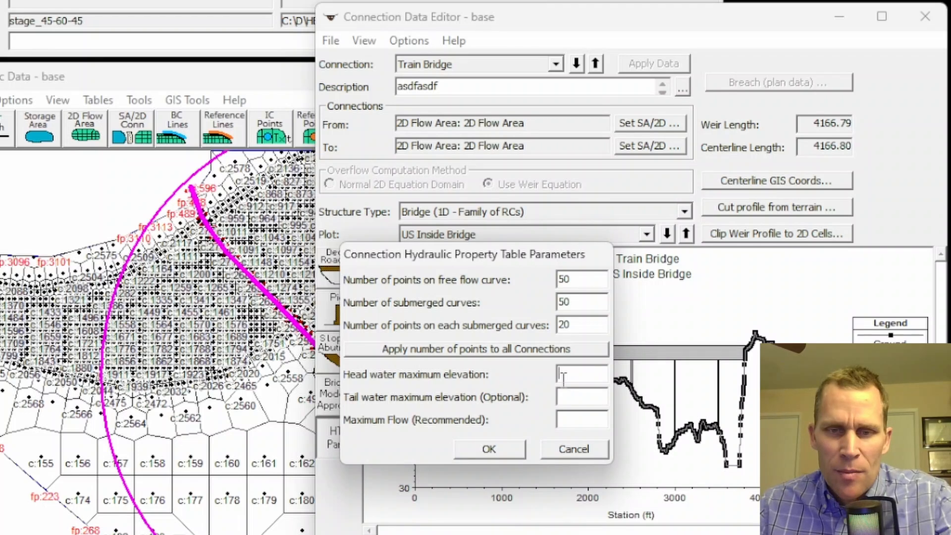
drag(560, 259, 315, 269)
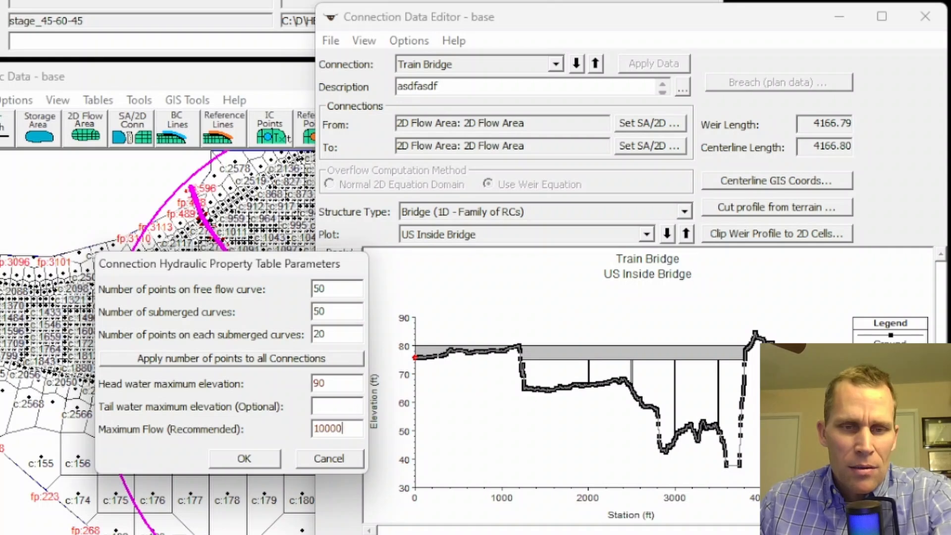
click(262, 462)
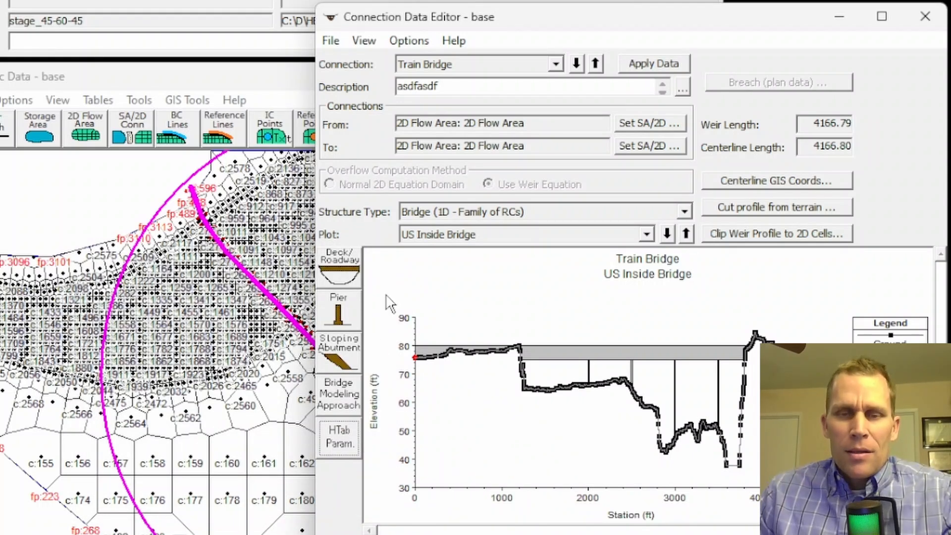
Save the geometry data and run the unsteady flow computation, dismissing the error report.
click(334, 43)
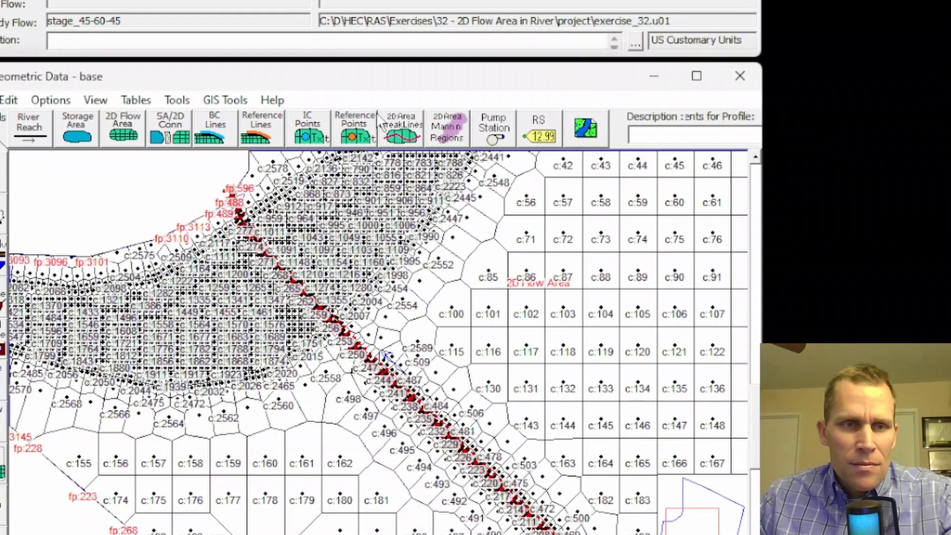
click(19, 103)
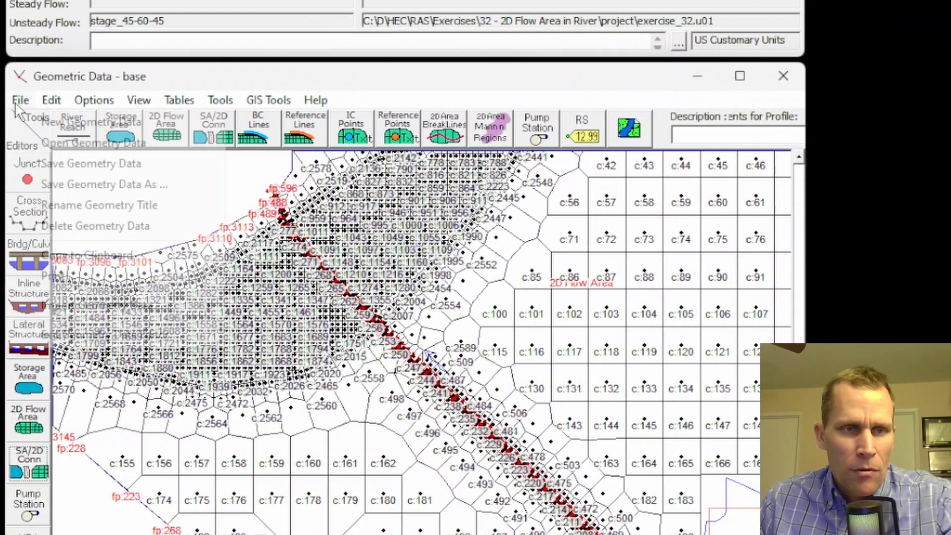
click(62, 169)
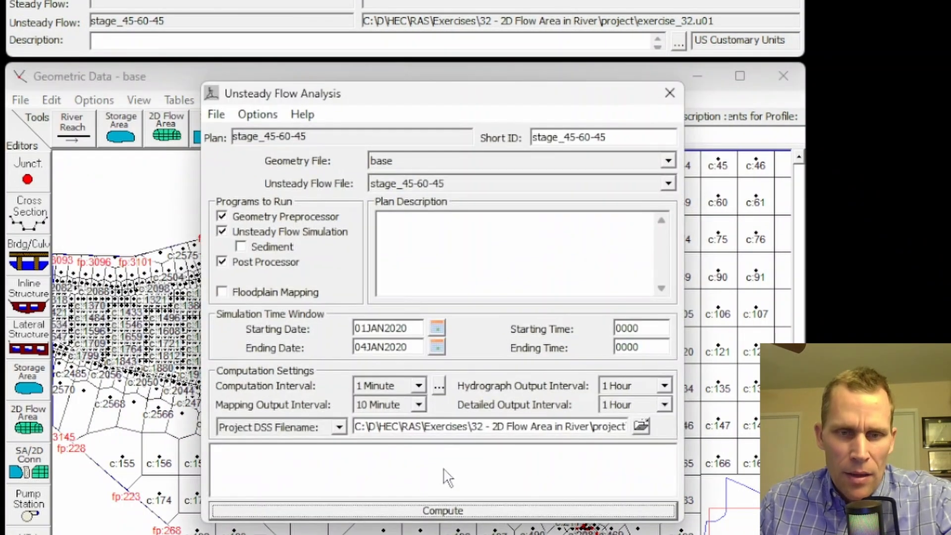
click(443, 511)
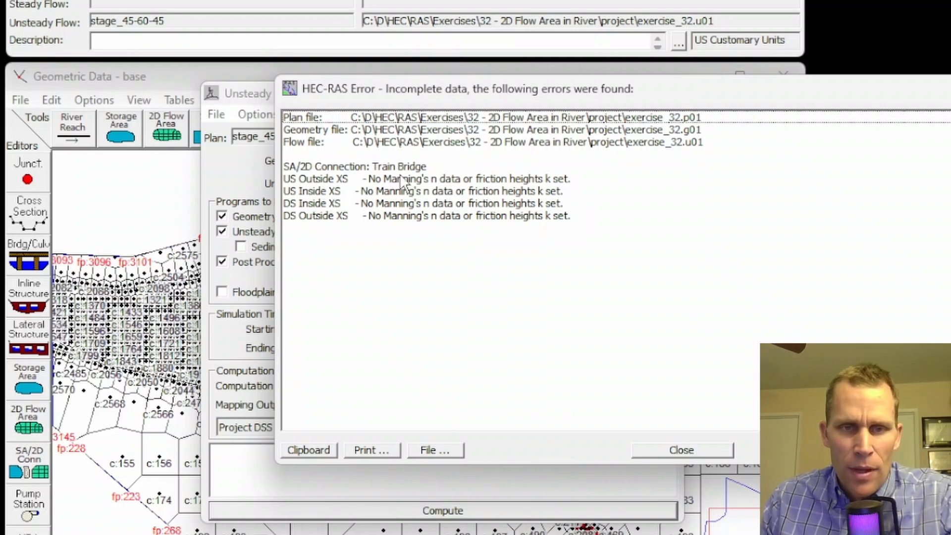
key(Escape)
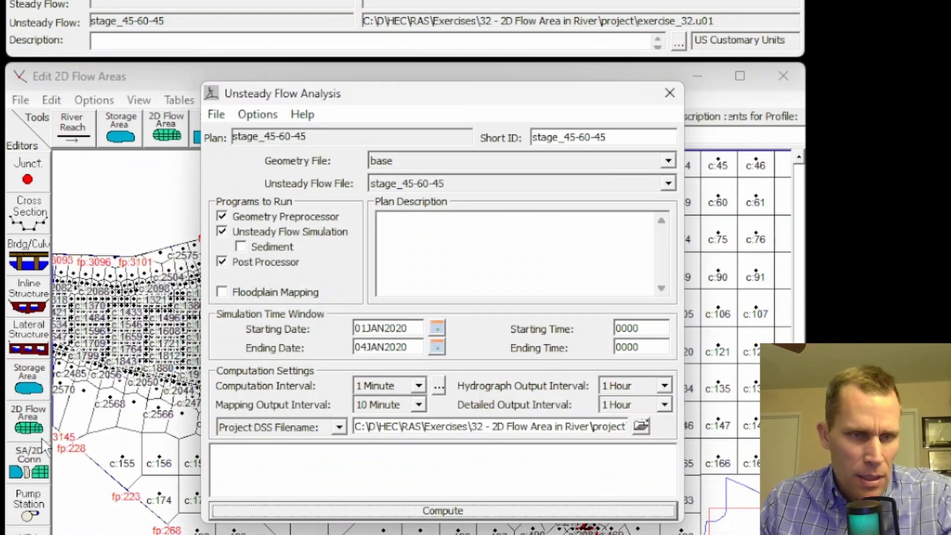
Open the Train Bridge's external and internal bridge cross sections and set Manning's n to 0.05 at the first point of both upstream sections.
click(35, 464)
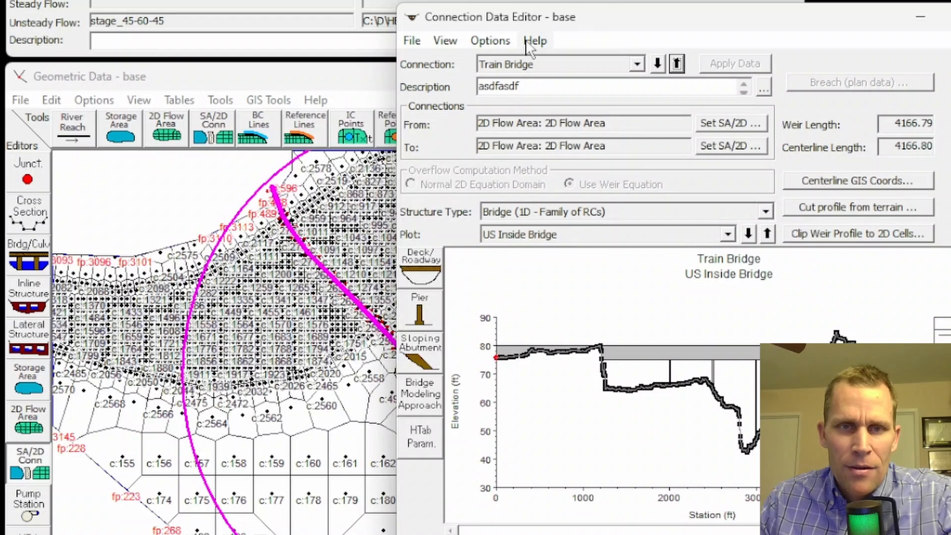
click(492, 43)
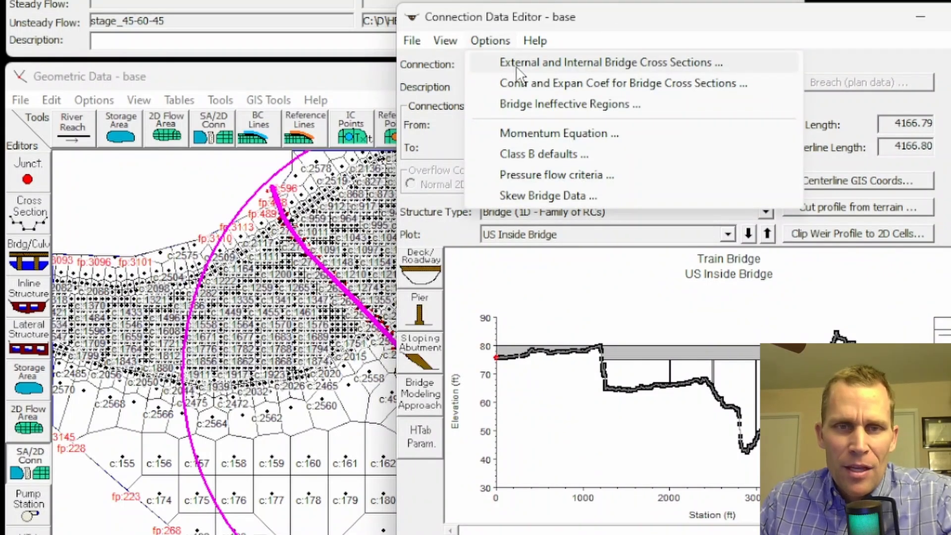
click(627, 68)
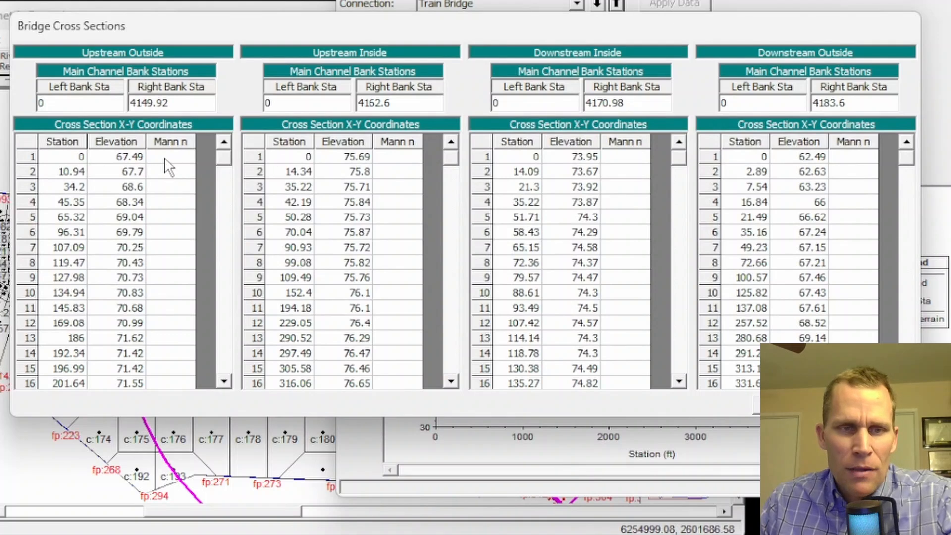
drag(168, 166, 185, 325)
drag(402, 173, 399, 295)
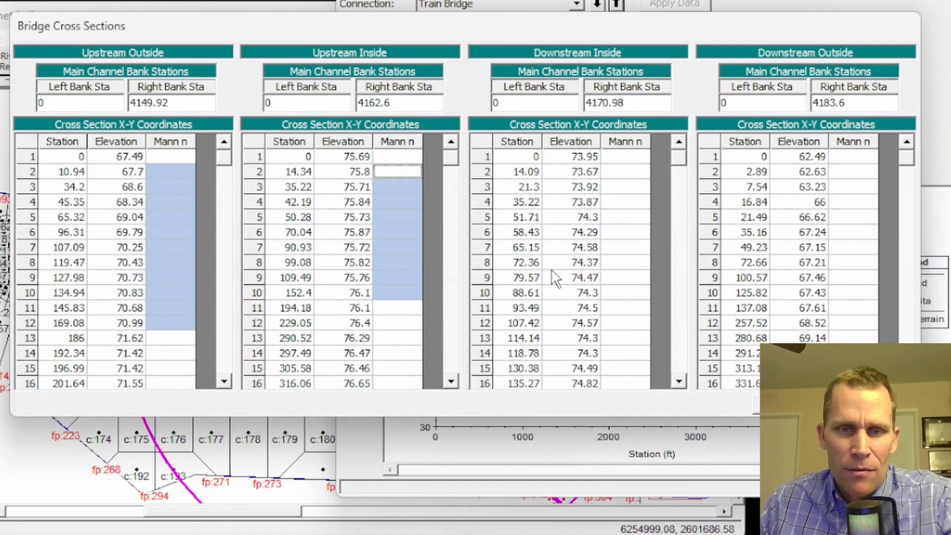
drag(629, 188, 627, 323)
drag(857, 172, 870, 312)
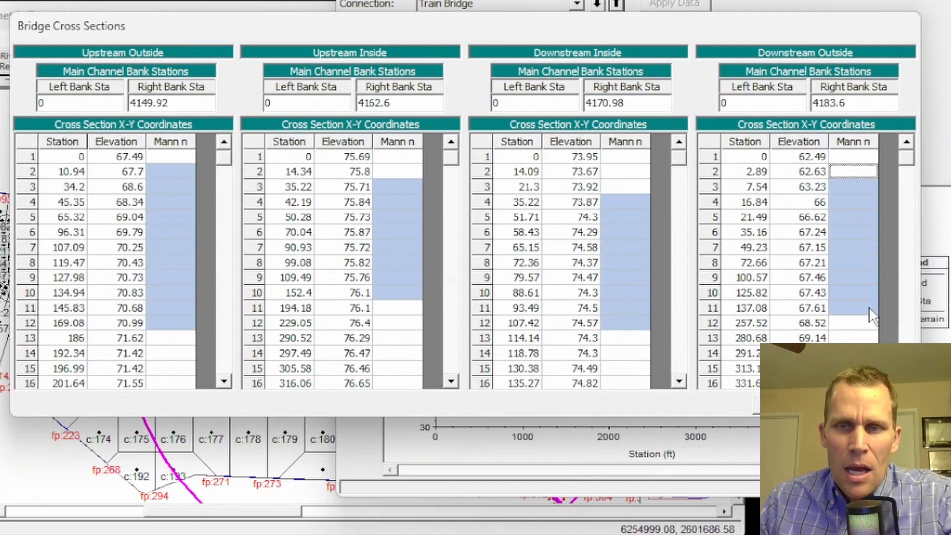
click(163, 157)
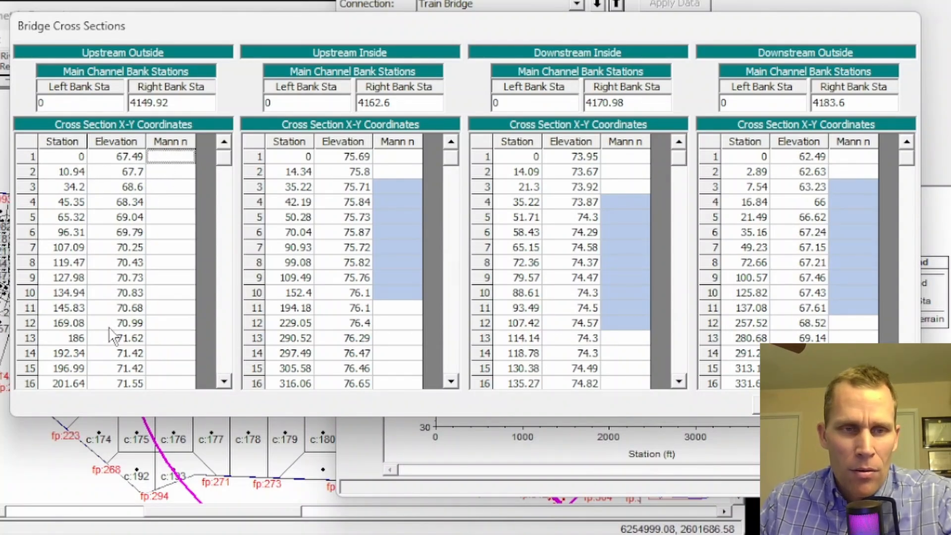
text(0)
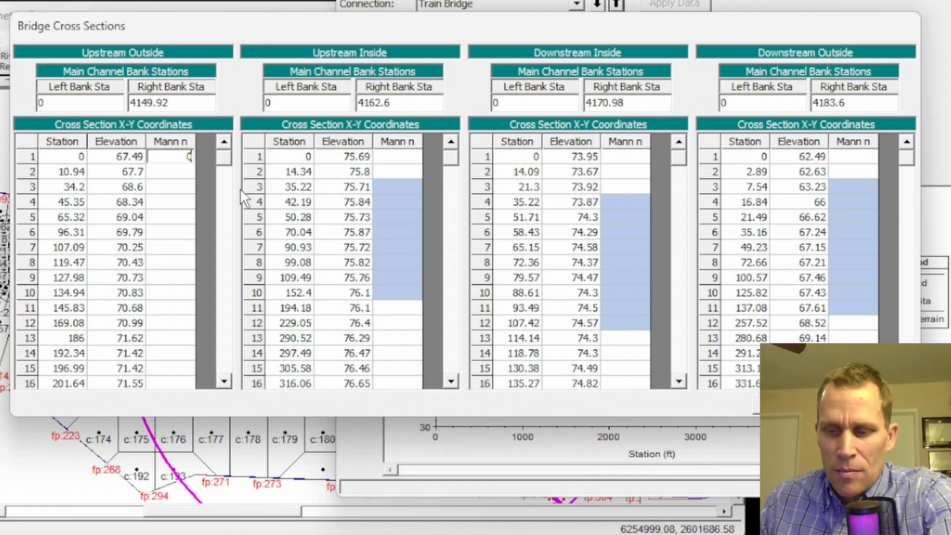
text(.05)
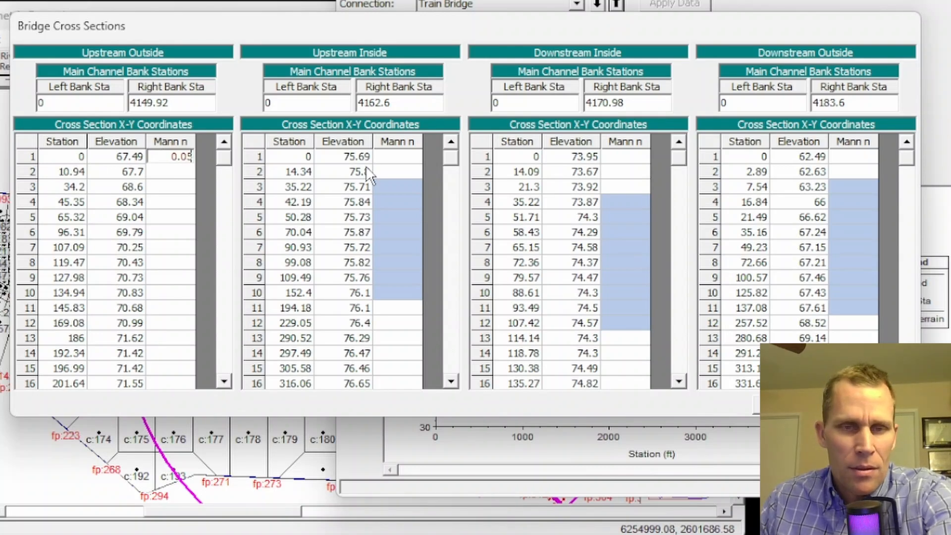
click(386, 157)
text(0.0)
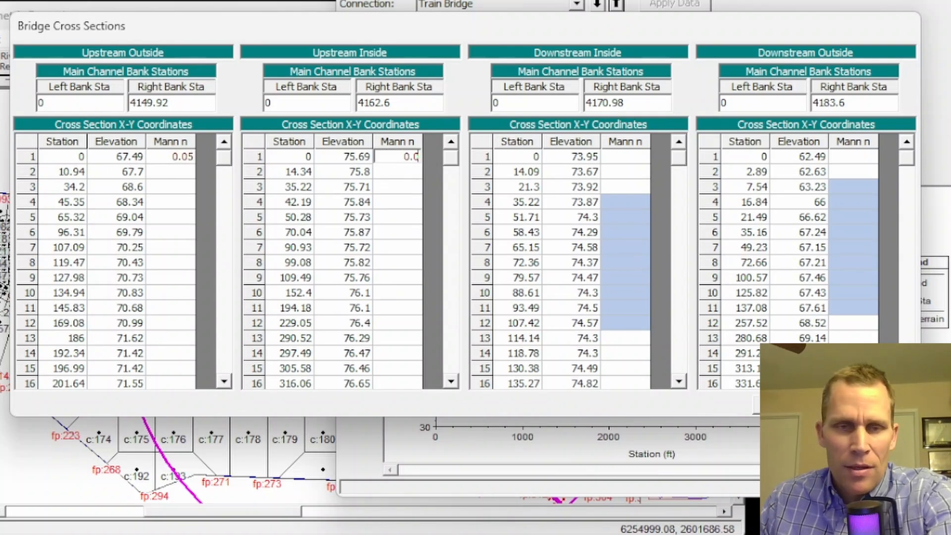
text(5)
Set Manning's n to 0.05 at the first point of both downstream bridge cross sections and close the table.
click(610, 158)
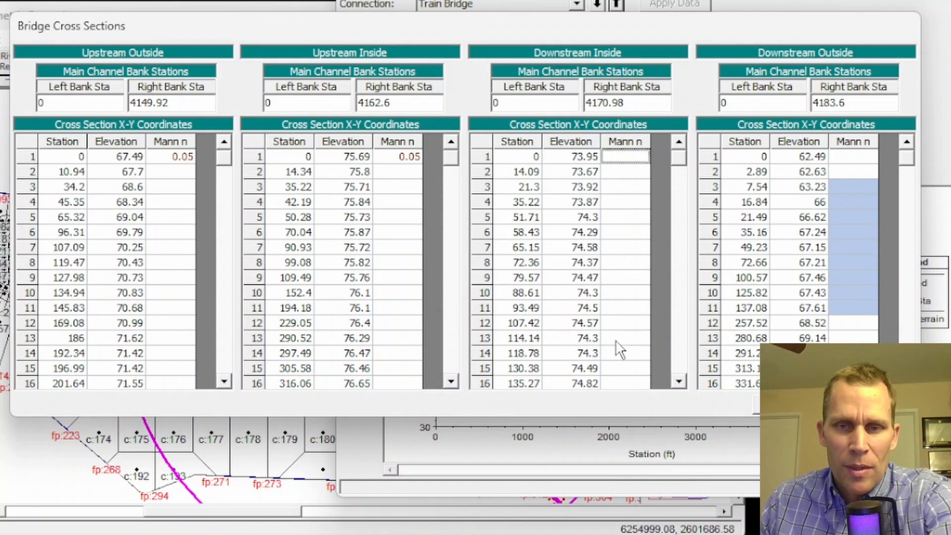
text(0.05)
click(843, 158)
text(0.0)
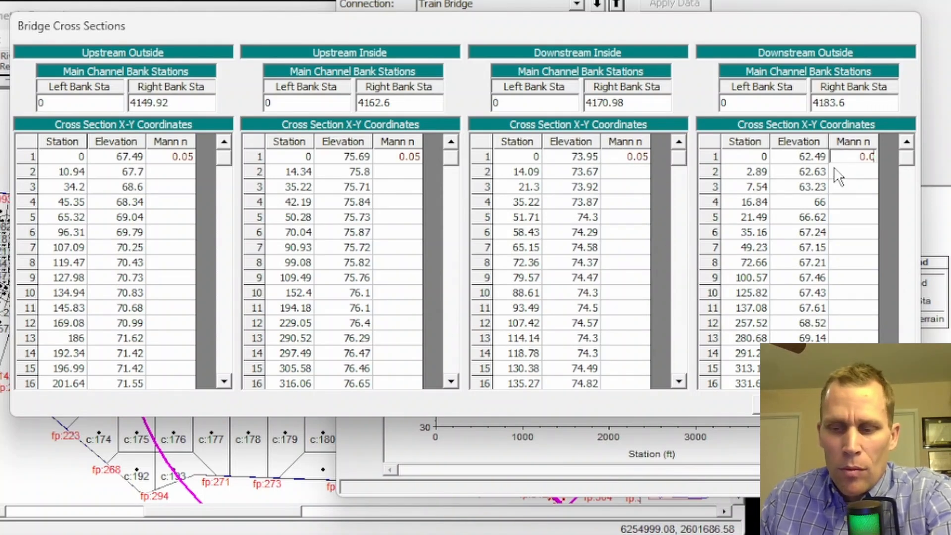
text(5)
click(850, 185)
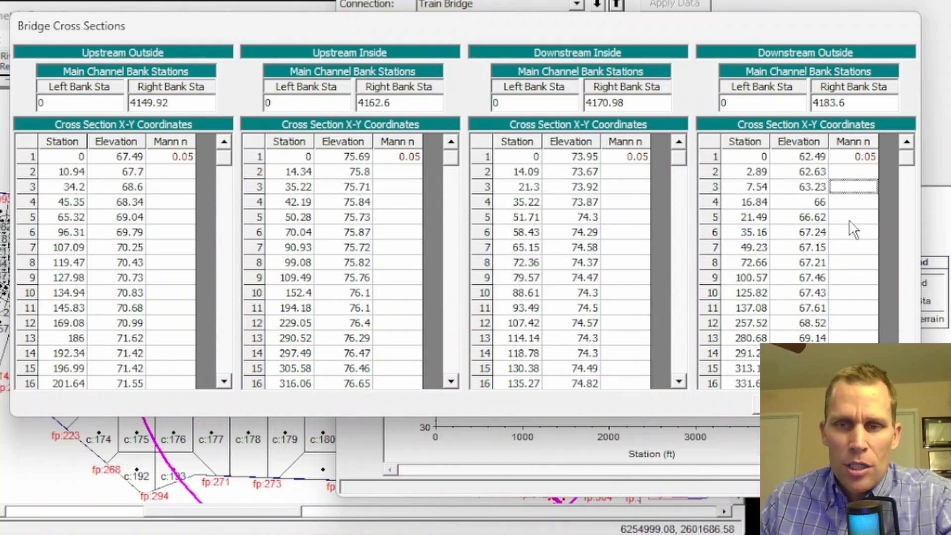
click(850, 236)
click(847, 313)
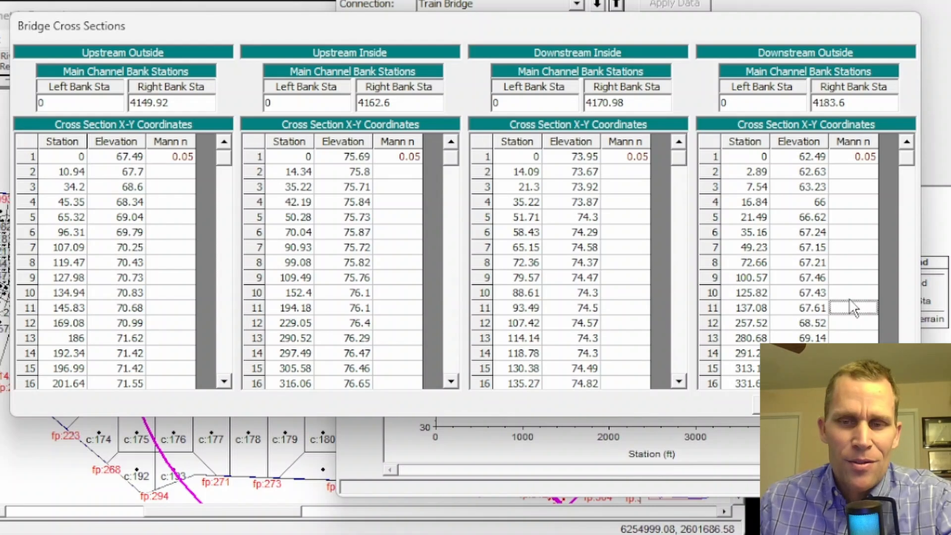
click(789, 404)
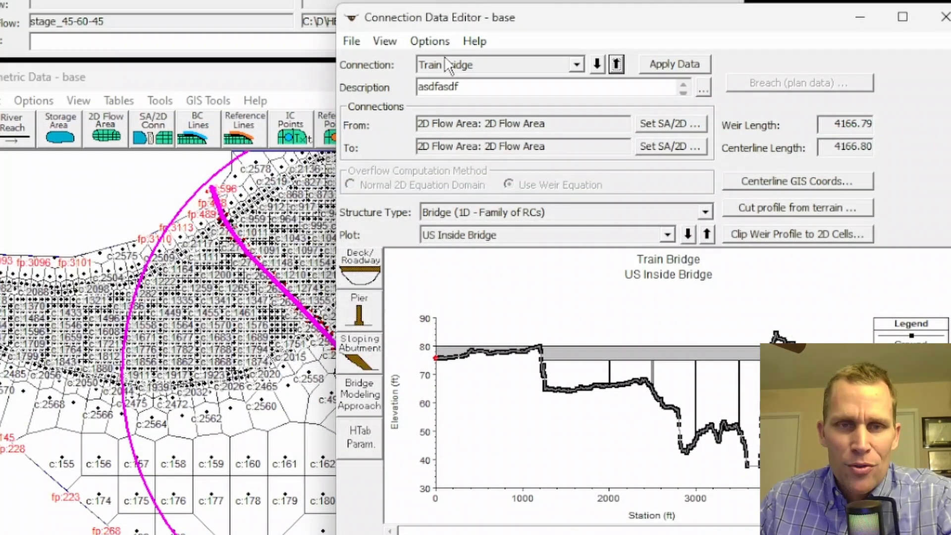
Set the bridge contraction coefficient to .5 in the contraction and expansion coefficients.
click(430, 32)
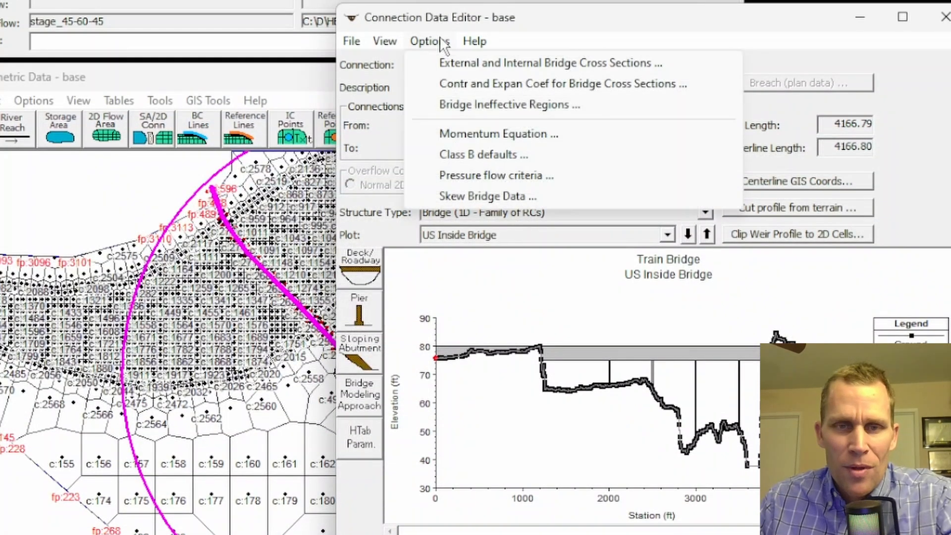
click(456, 83)
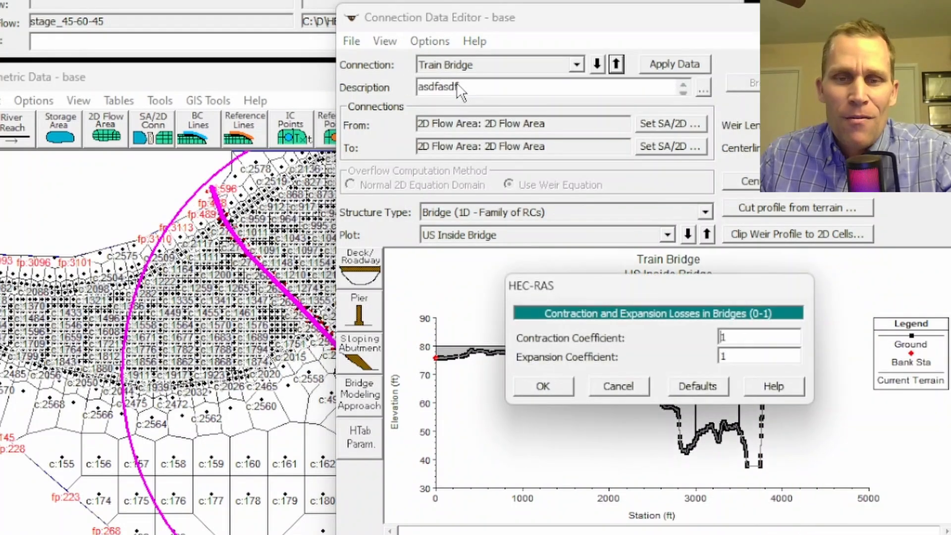
double_click(742, 337)
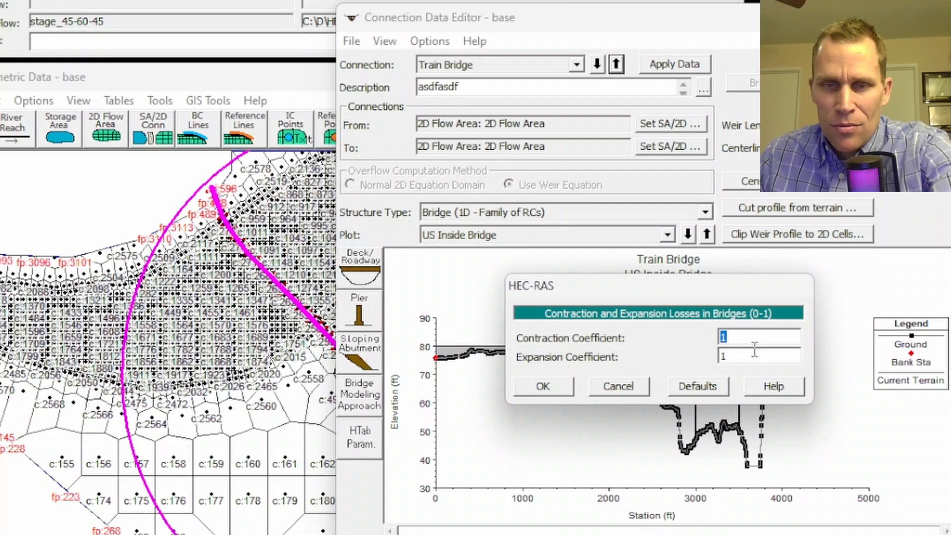
text(.5)
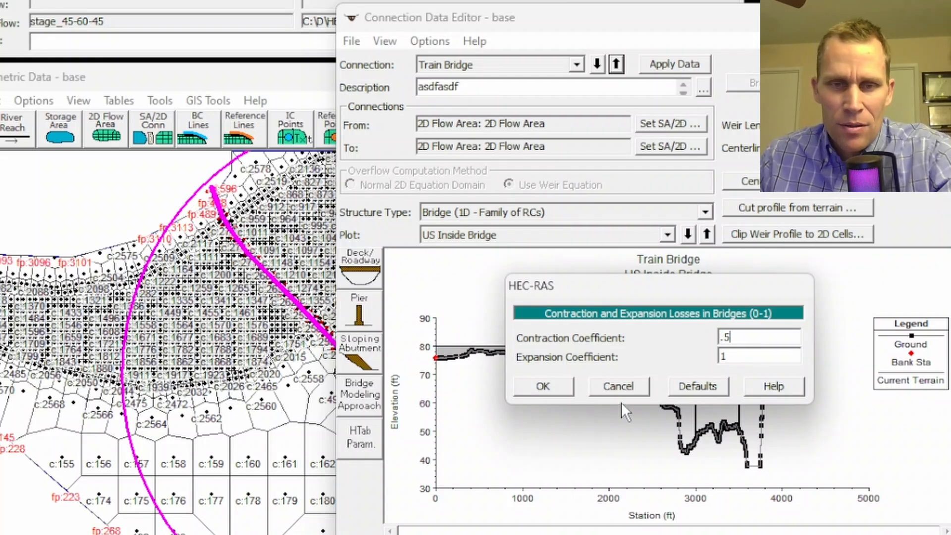
click(543, 387)
Save the geometry data and recompute the unsteady flow plan, applying the pending connection data, then close the windows.
click(11, 102)
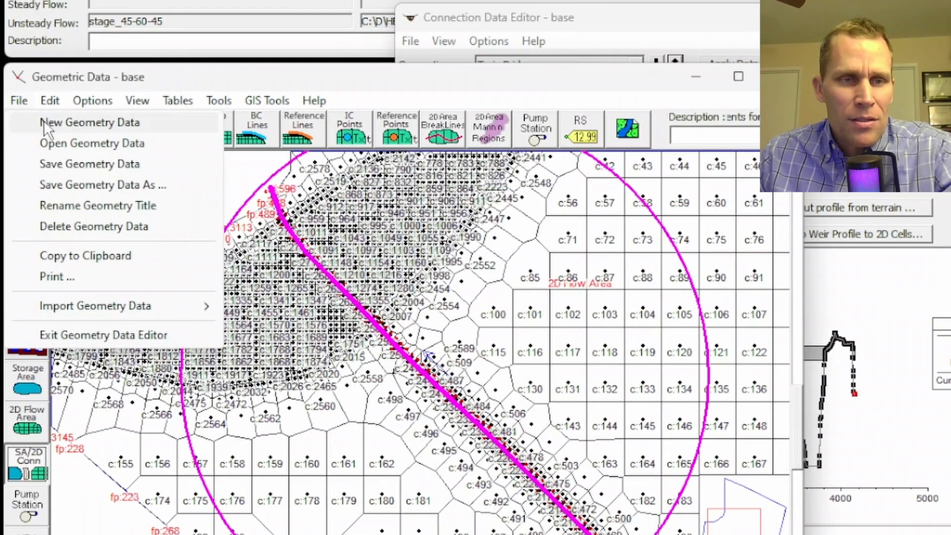
click(69, 166)
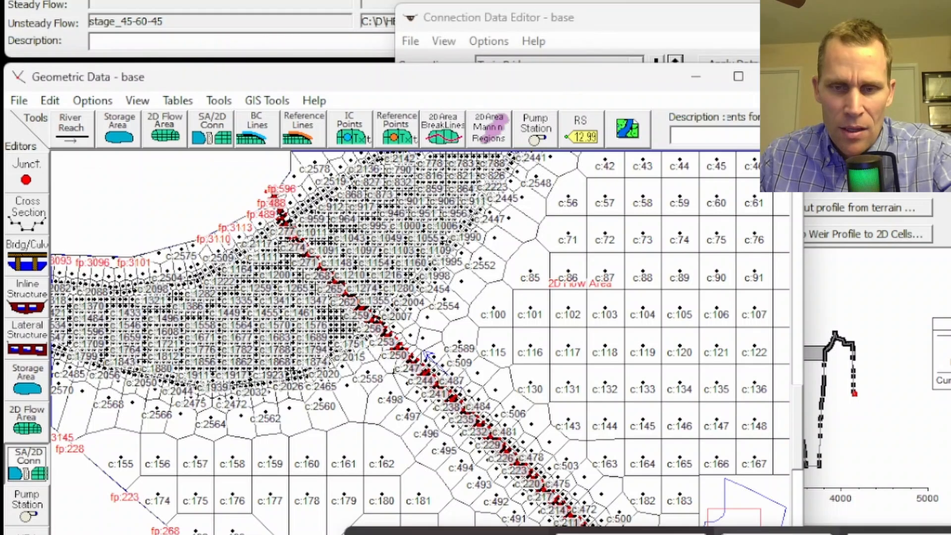
key(alt+Tab)
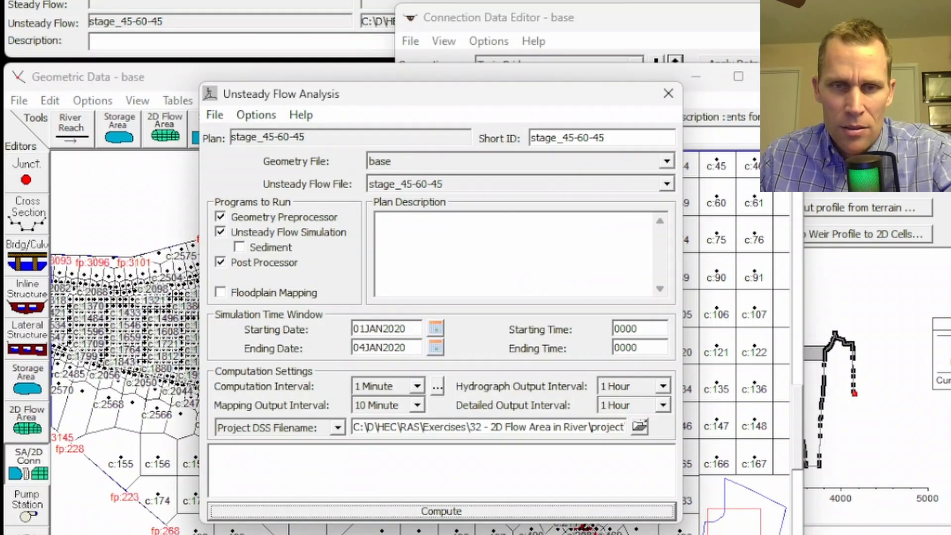
click(444, 512)
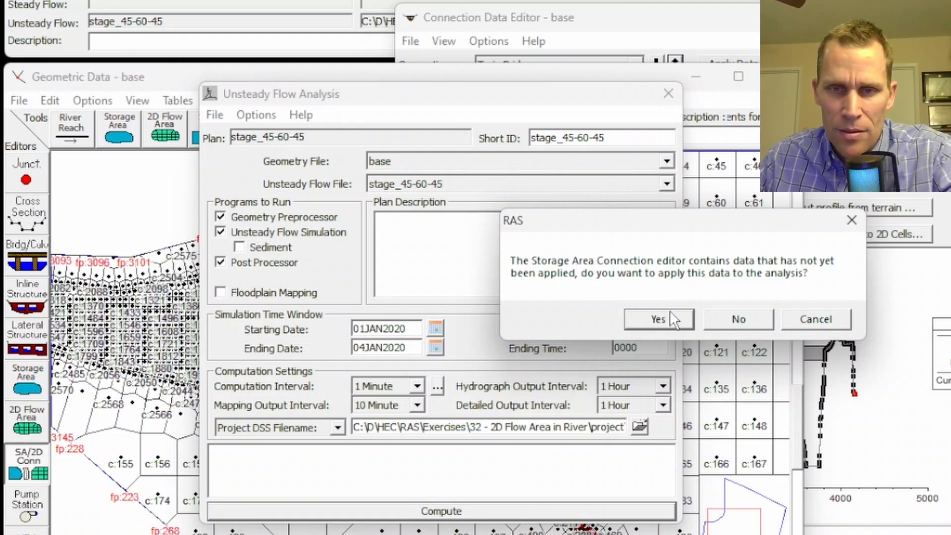
click(661, 320)
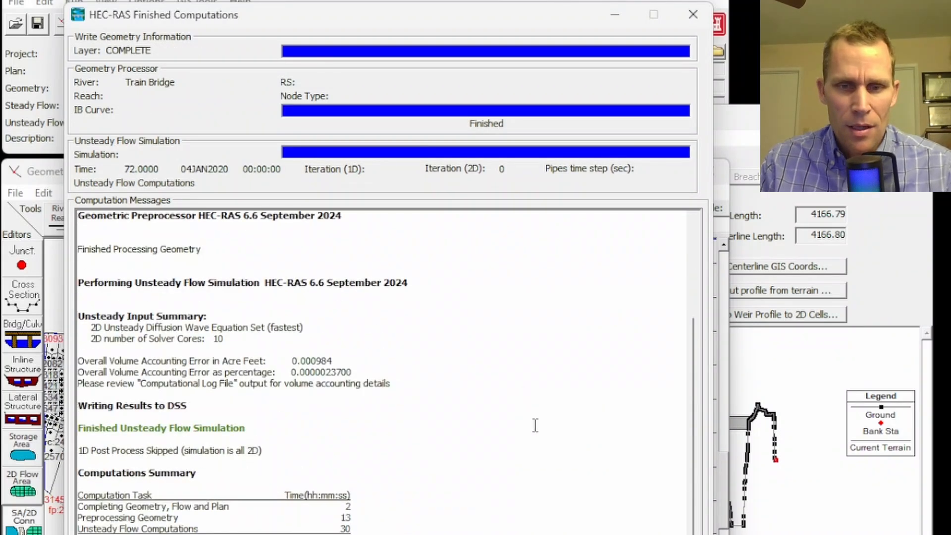
key(Escape)
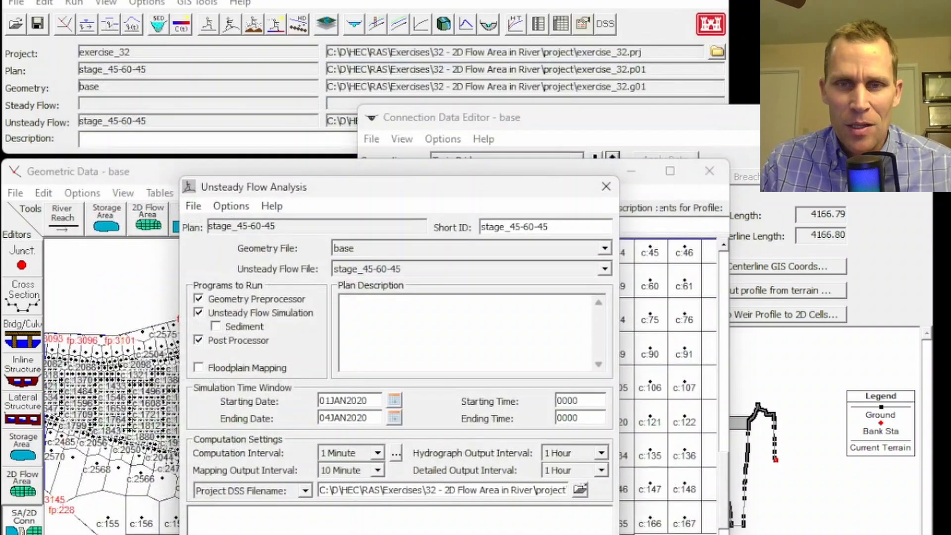
click(607, 186)
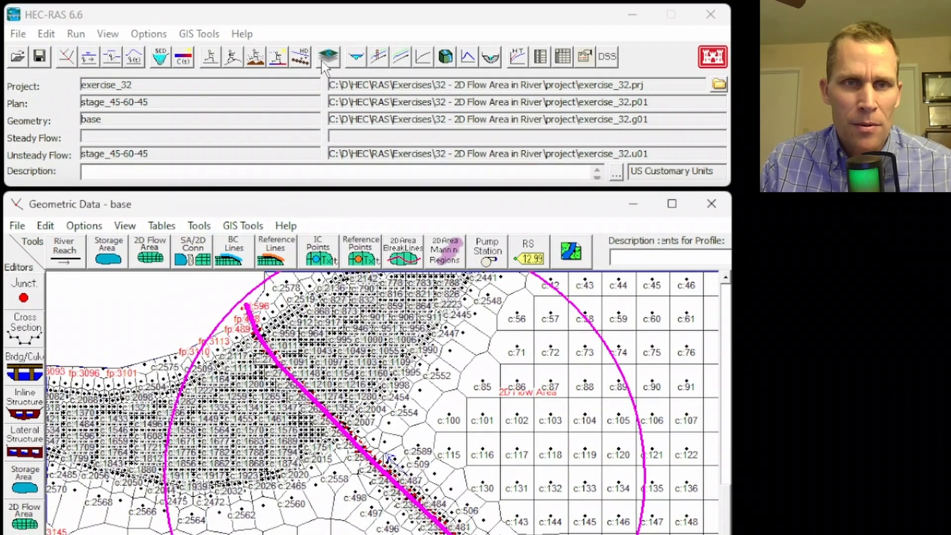
Open RAS Mapper, toggle the depth results layer, and play the depth animation.
click(323, 59)
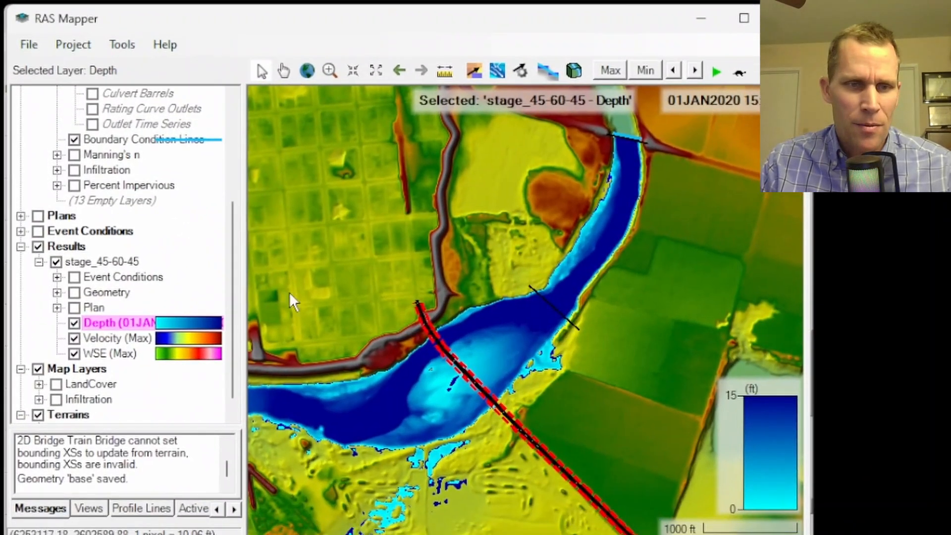
click(73, 353)
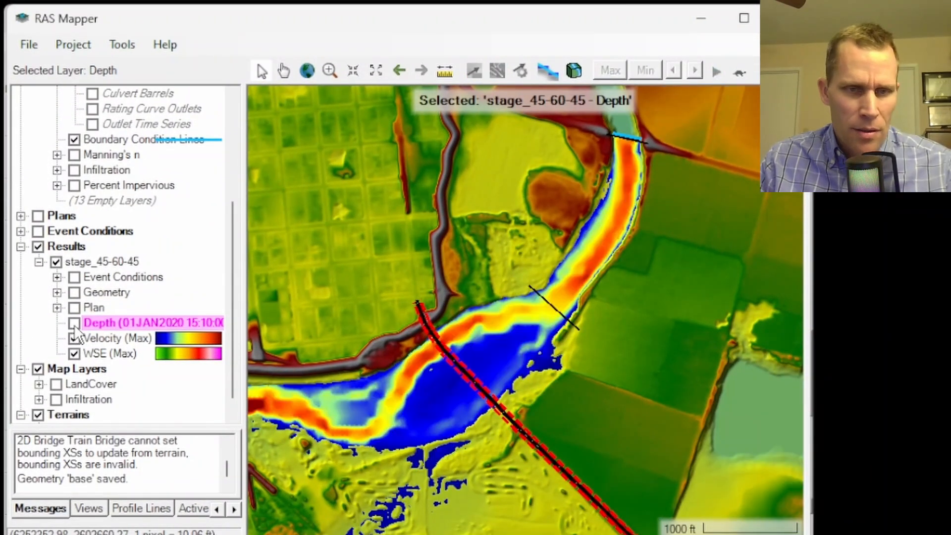
click(74, 323)
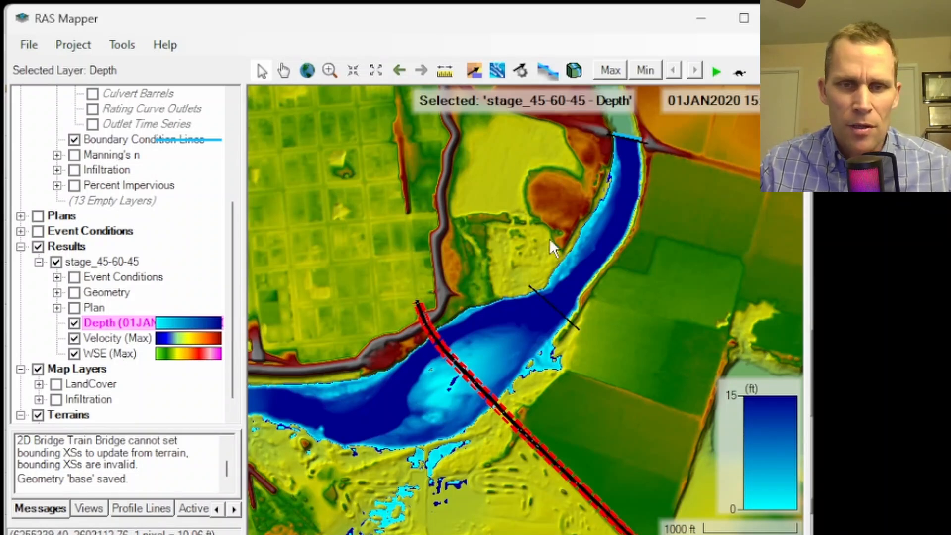
mouse_move(611, 225)
drag(812, 218, 882, 218)
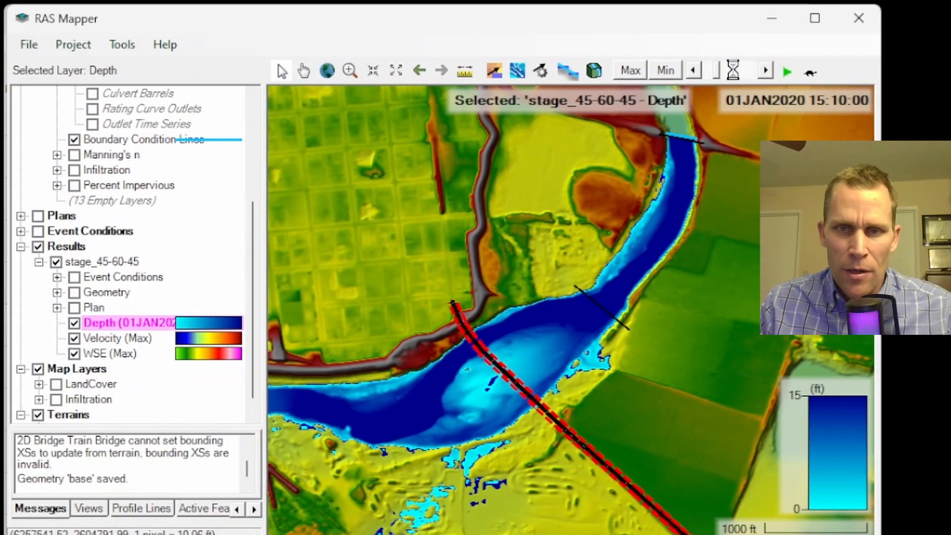
drag(715, 73, 706, 73)
click(786, 72)
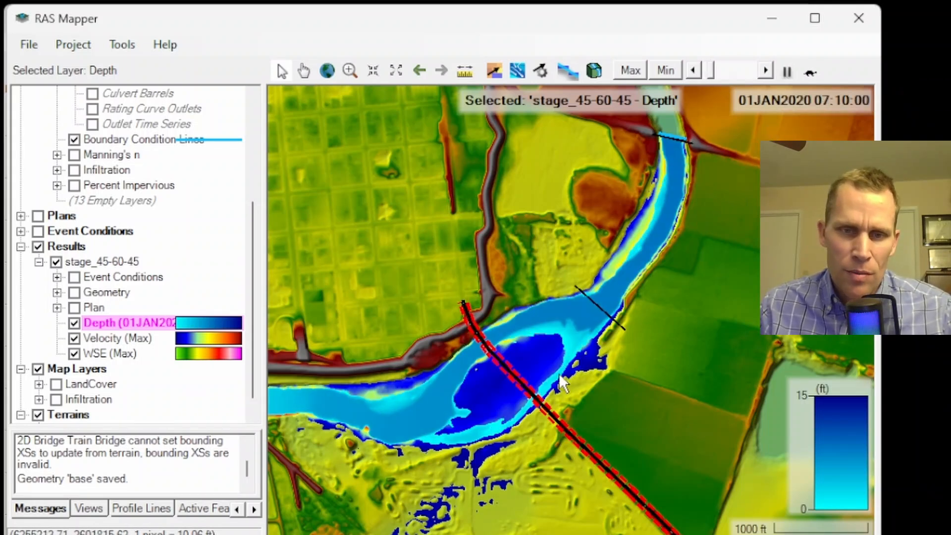
Zoom in on the bridge, rewind to the start, show velocity arrows, and replay the depth animation.
scroll(558, 373, up, 2)
scroll(554, 373, up, 1)
mouse_move(551, 373)
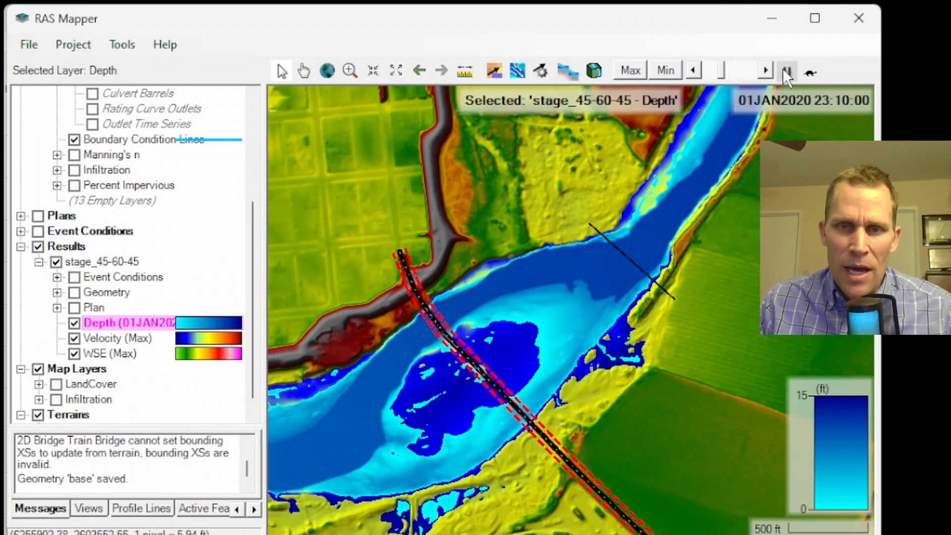
drag(746, 76, 701, 76)
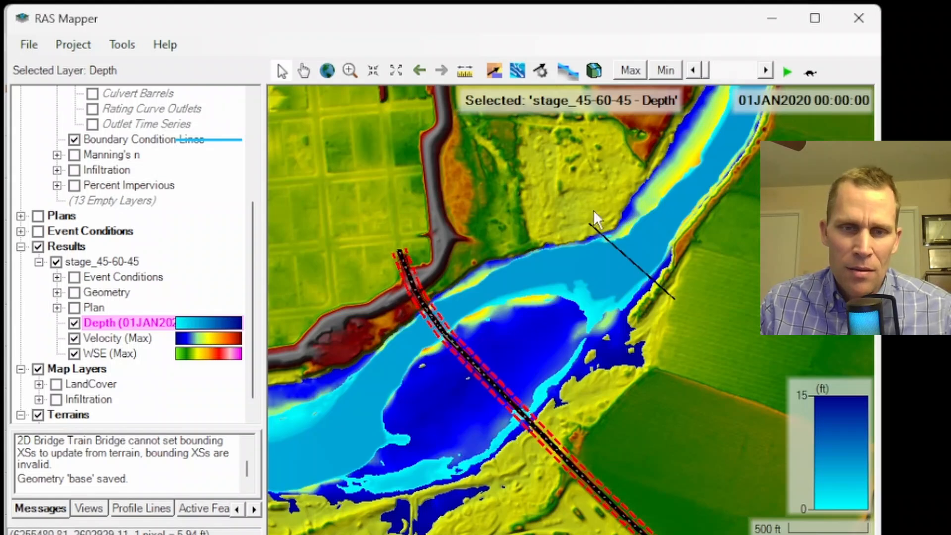
scroll(462, 350, up, 1)
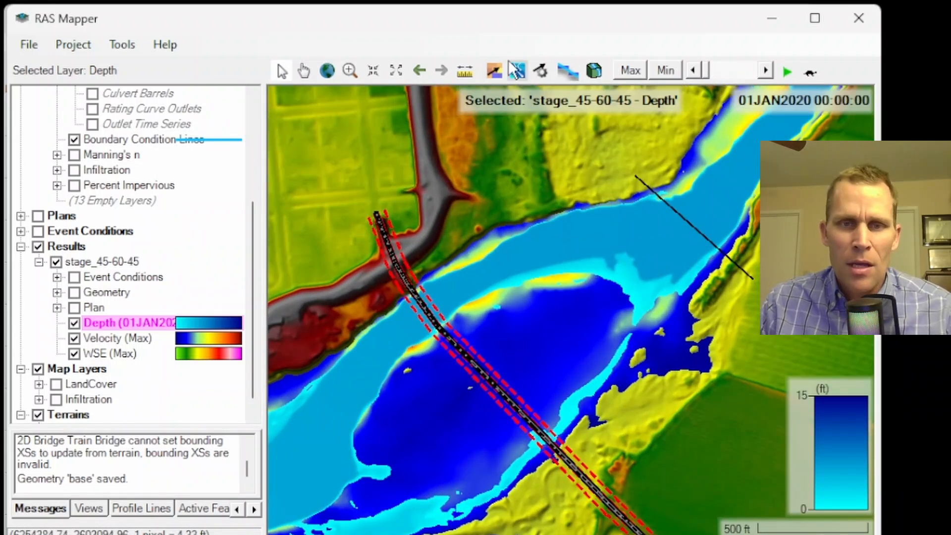
click(494, 69)
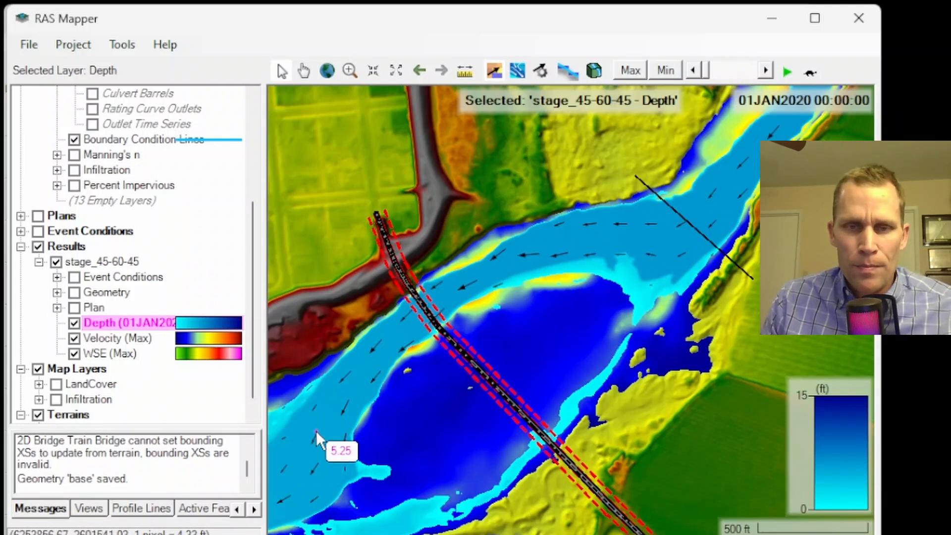
click(787, 72)
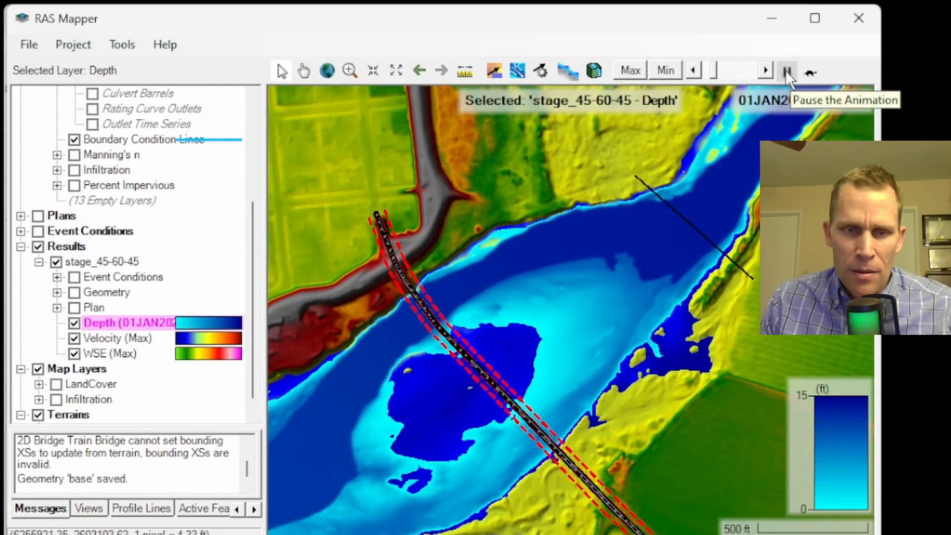
Pause the animation, show the velocity arrows, and set the static arrow color to White in the velocity map parameters.
click(787, 72)
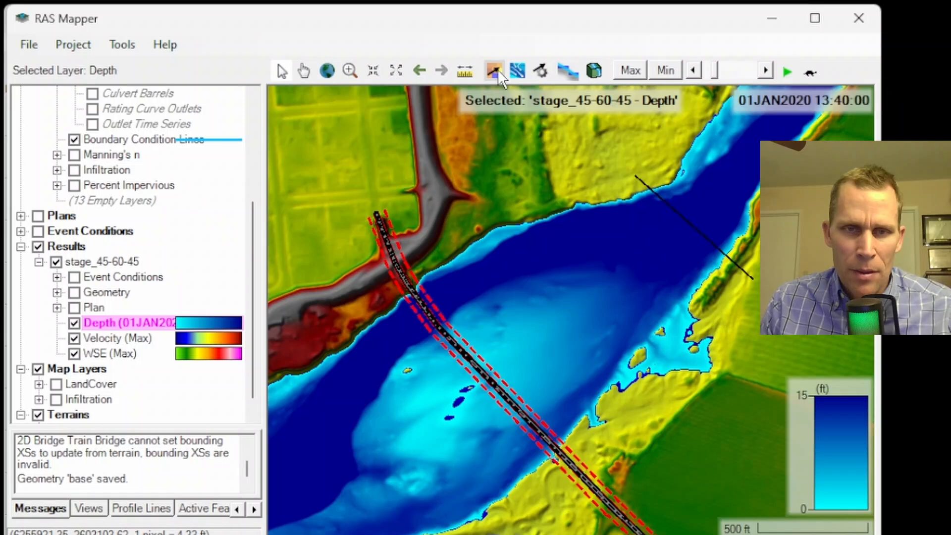
click(515, 70)
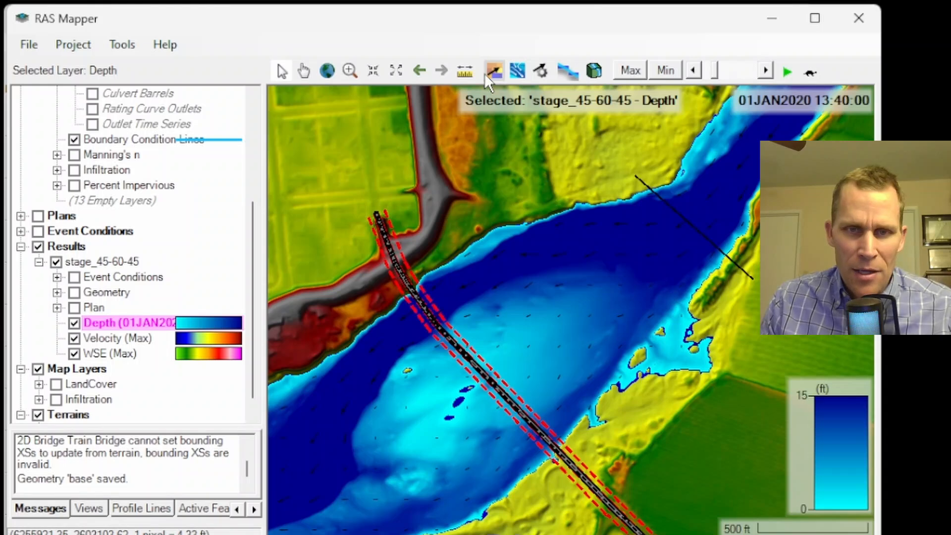
click(541, 70)
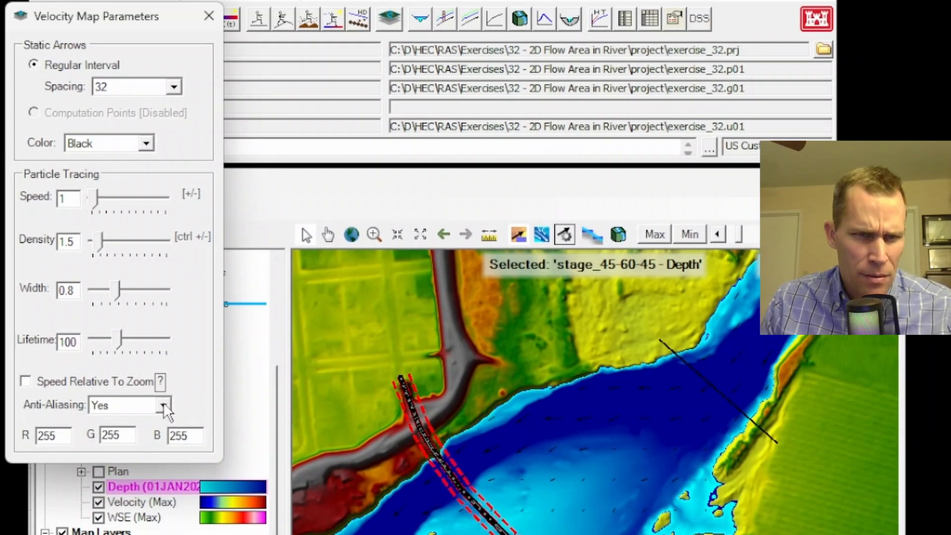
click(144, 135)
click(116, 173)
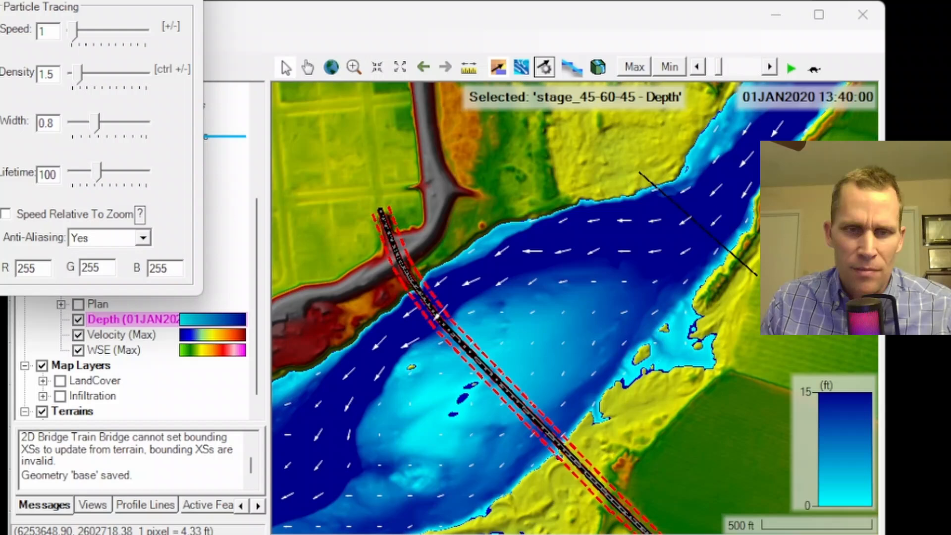
click(181, 1)
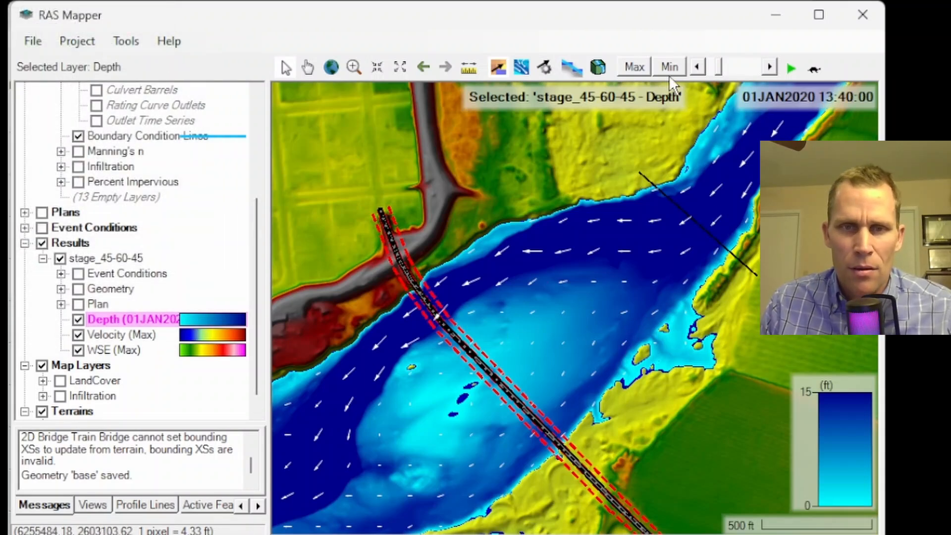
Replay and pause the animation, then toggle the velocity arrows and particle tracing on and off to inspect flow patterns.
click(790, 70)
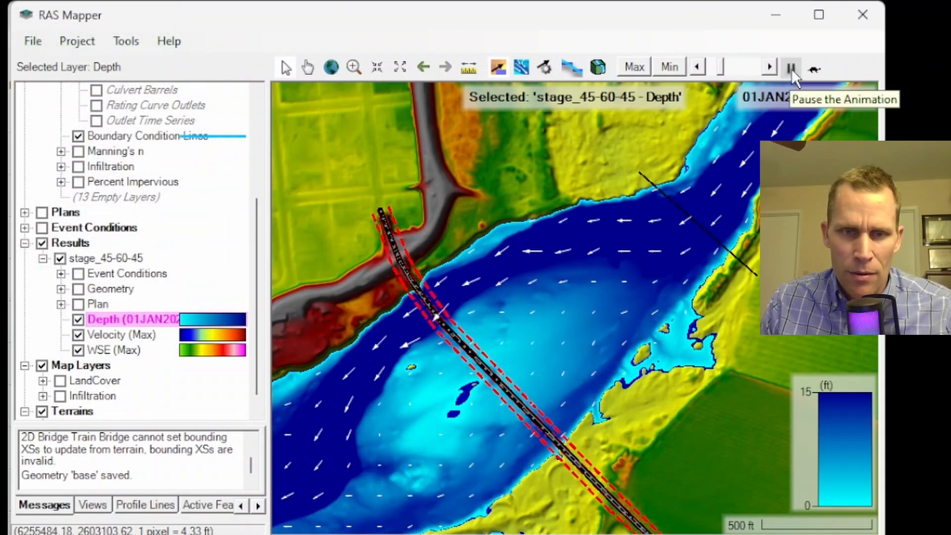
click(789, 70)
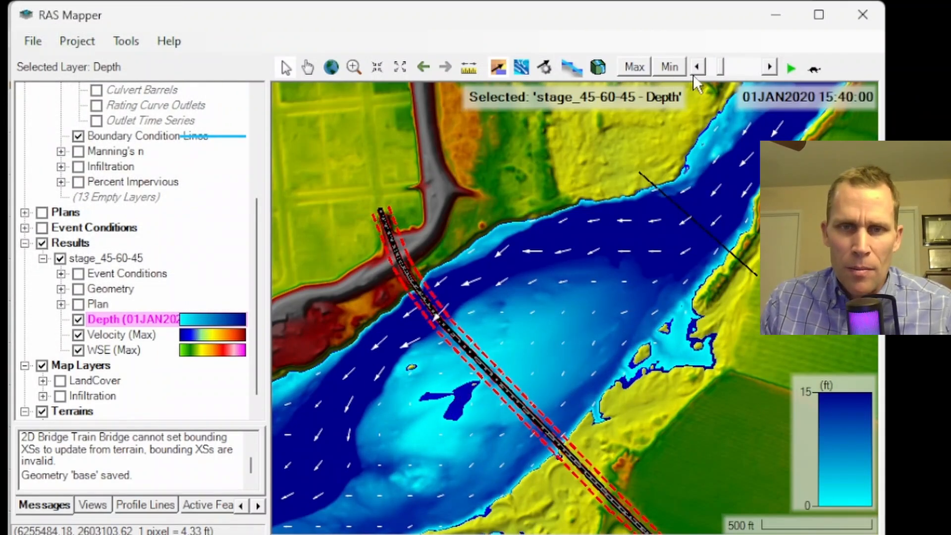
click(494, 66)
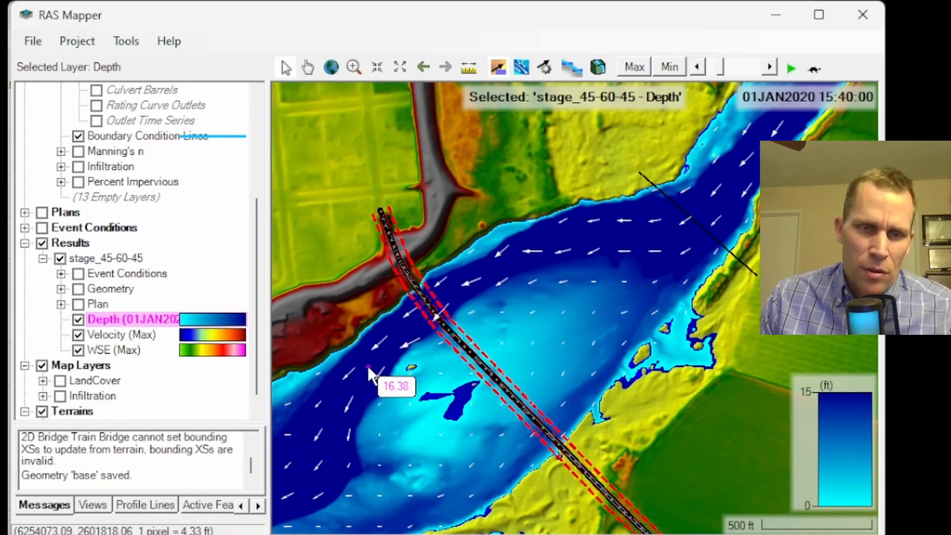
click(500, 66)
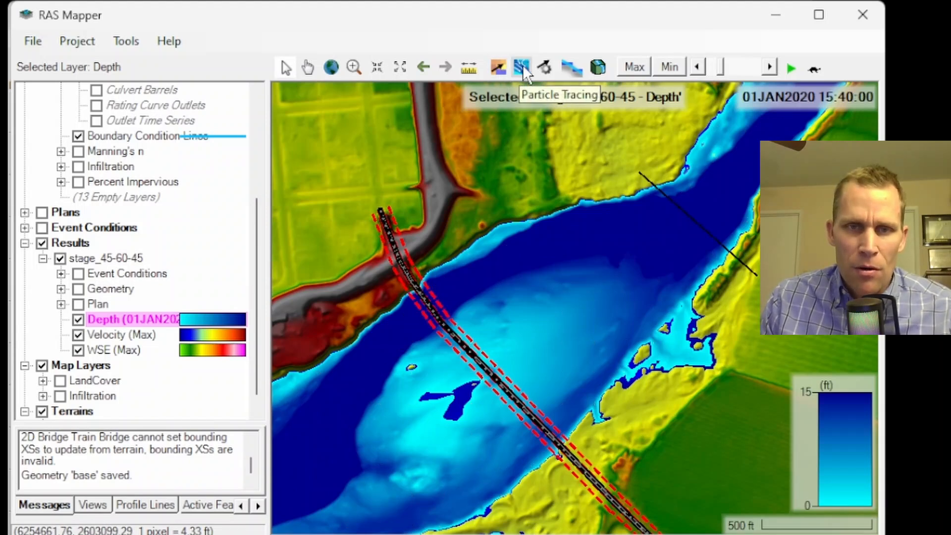
click(521, 65)
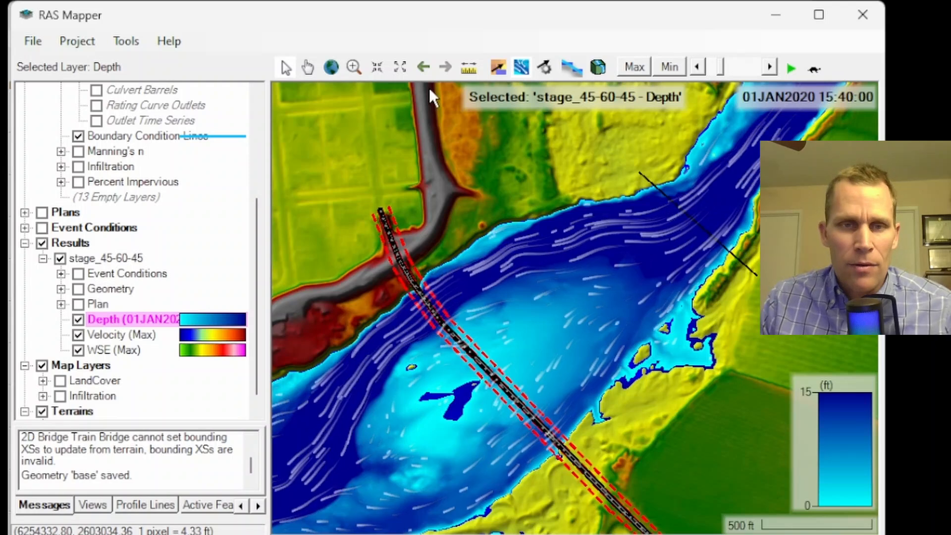
click(519, 67)
Draw a new profile line along the upstream side of the bridge and accept its default name.
scroll(64, 127, up, 4)
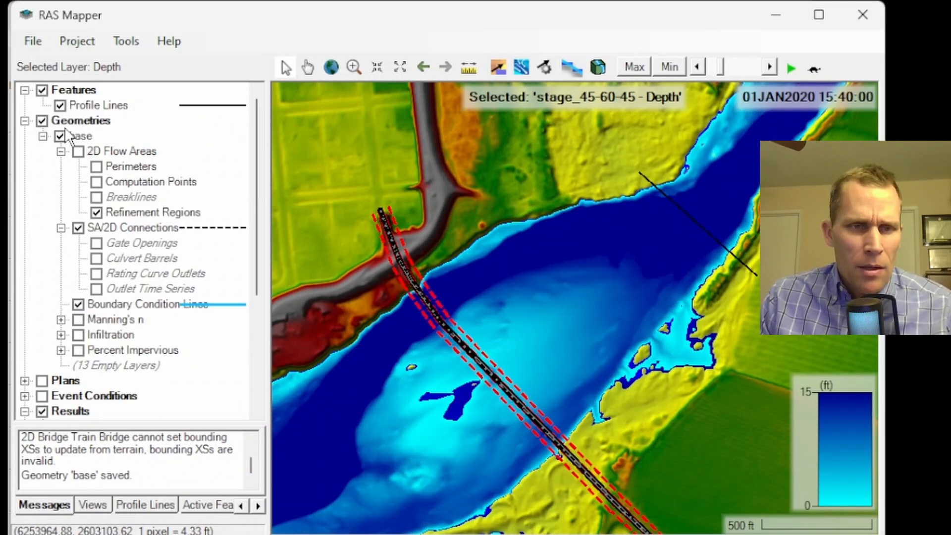
click(80, 106)
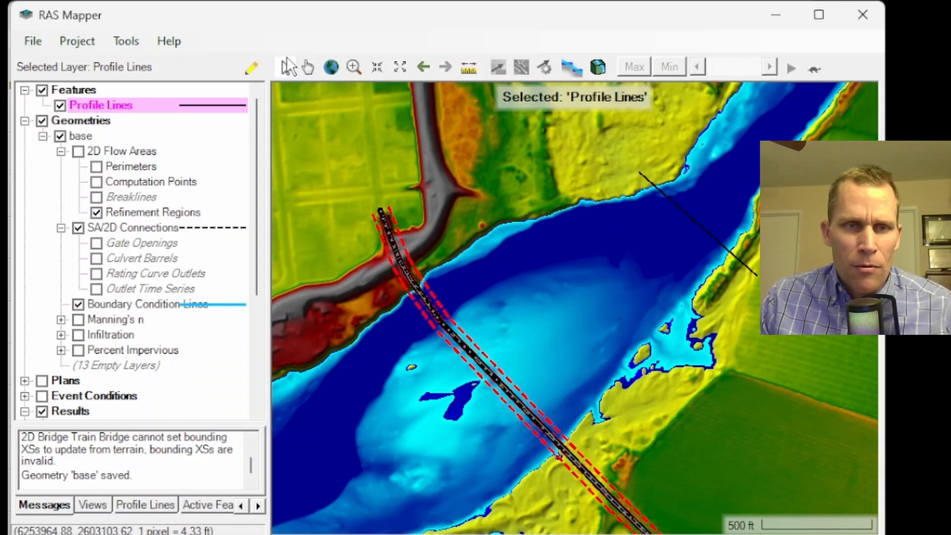
click(253, 68)
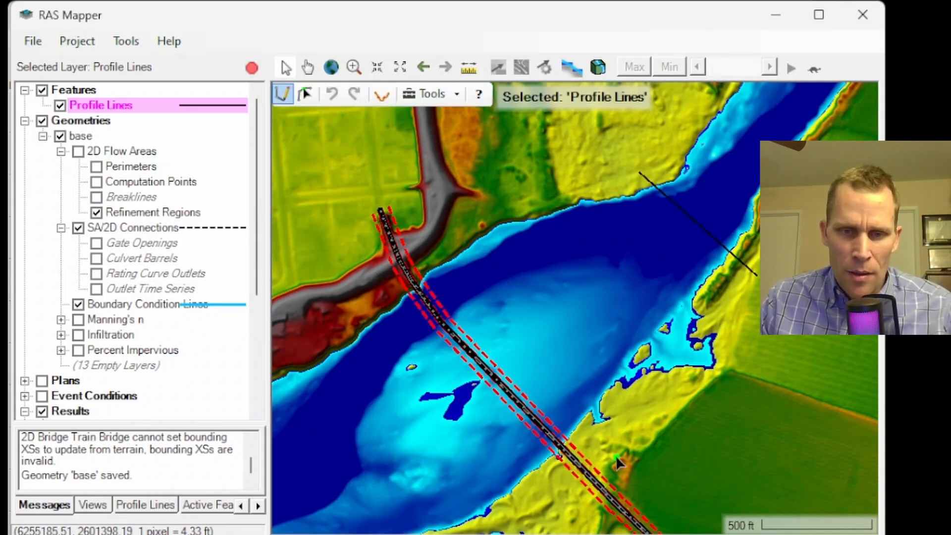
click(606, 471)
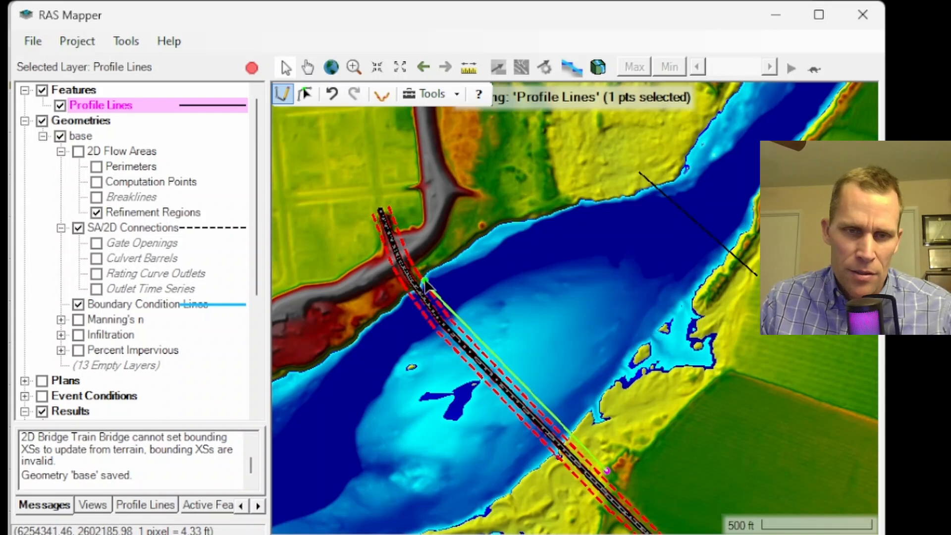
double_click(413, 266)
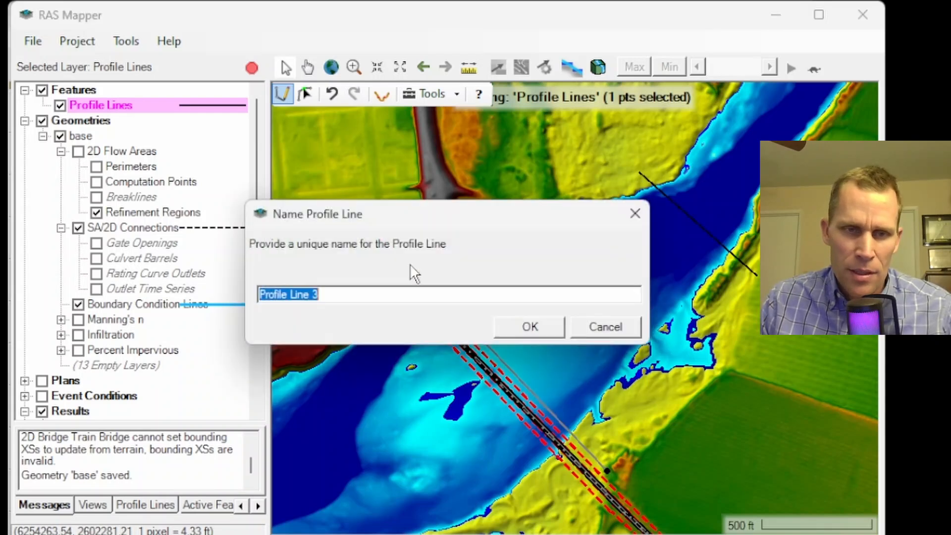
click(522, 326)
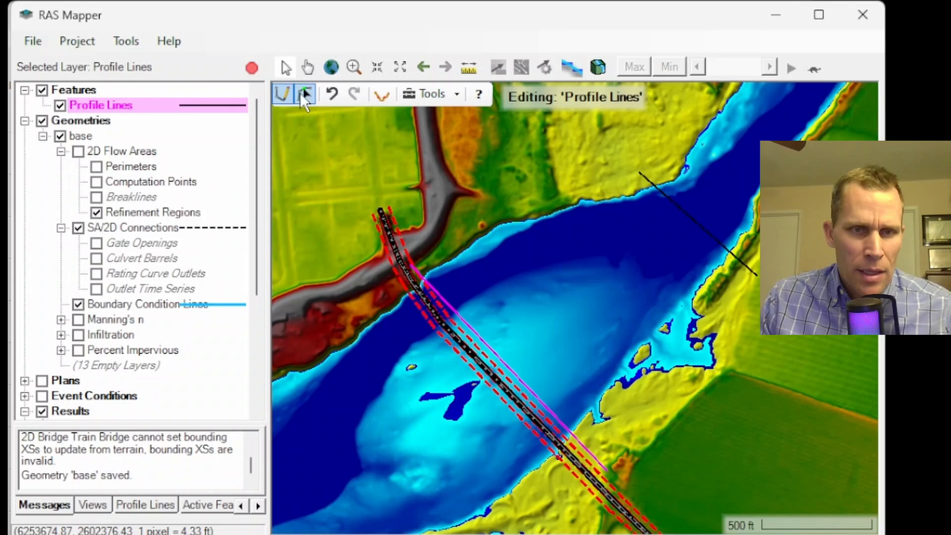
click(303, 93)
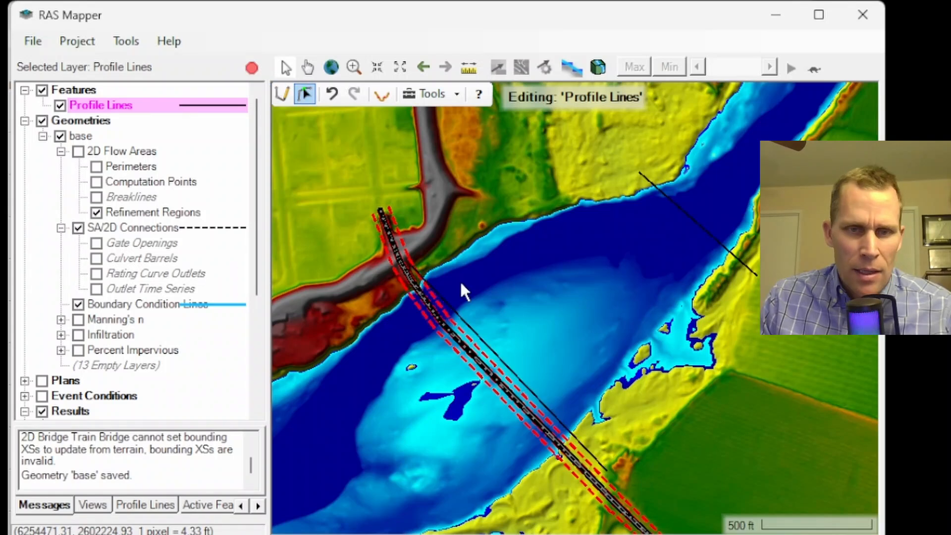
Plot the detailed velocity profile along the new profile line.
right_click(467, 332)
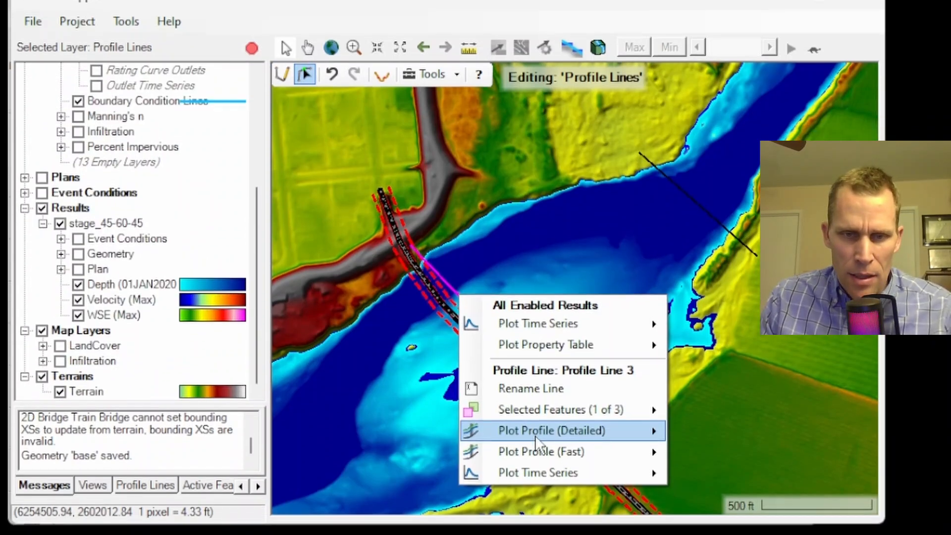
mouse_move(548, 459)
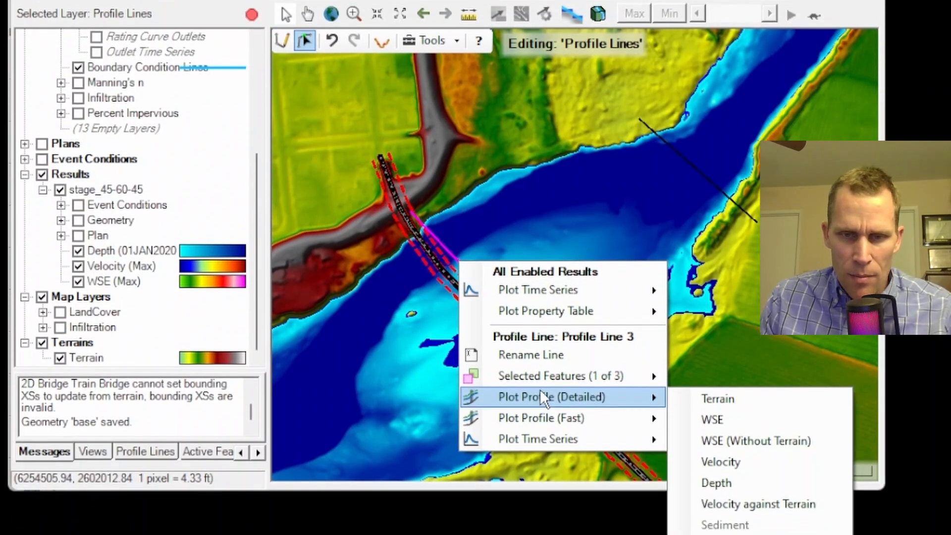
click(727, 456)
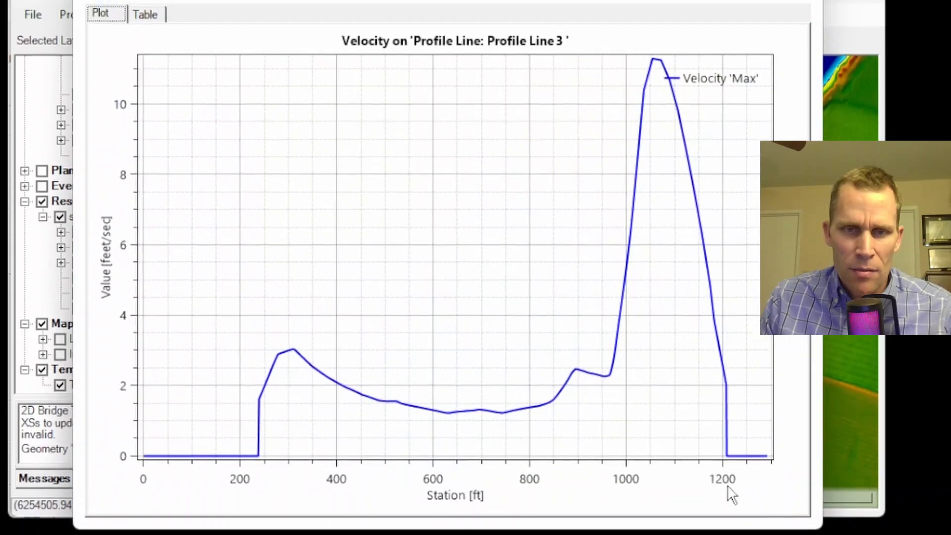
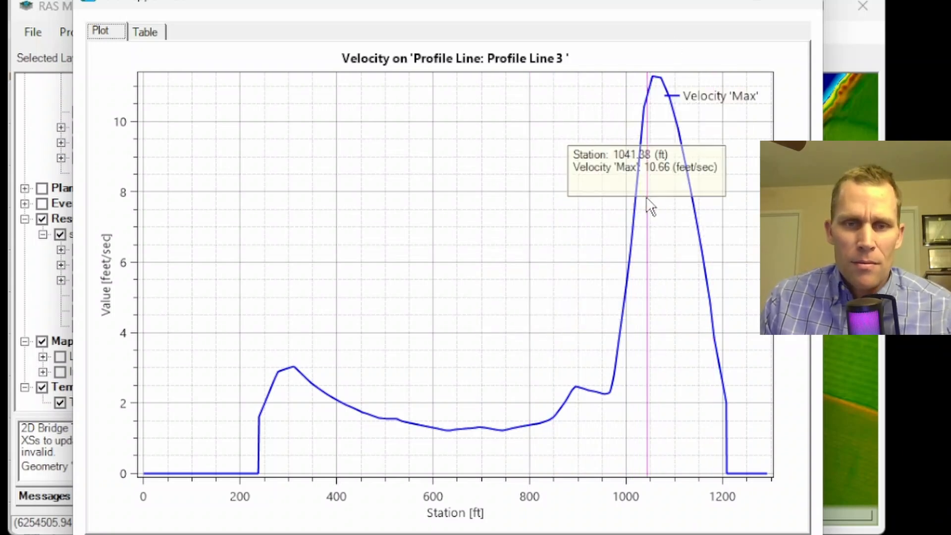
Close the velocity profile plot and start editing the SA/2D Connections layer.
click(801, 11)
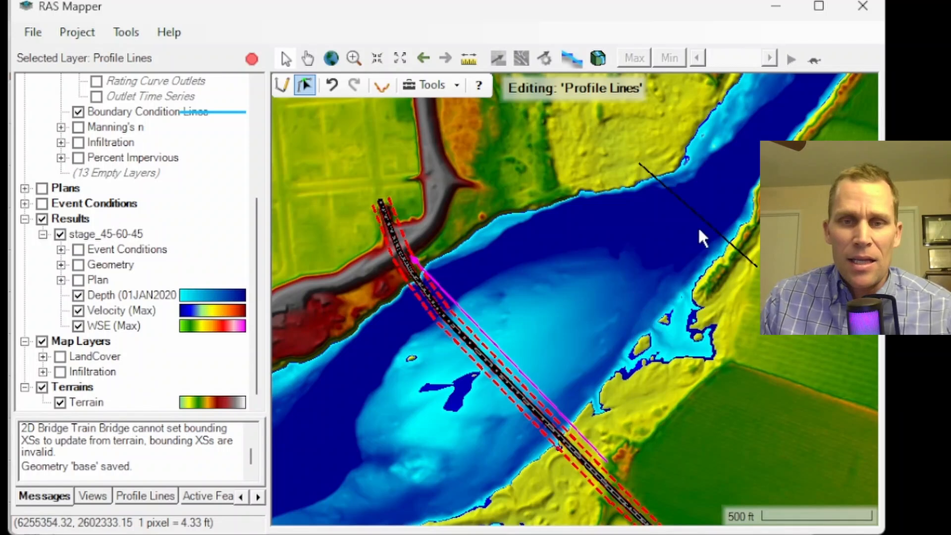
drag(740, 208, 472, 524)
drag(605, 278, 568, 210)
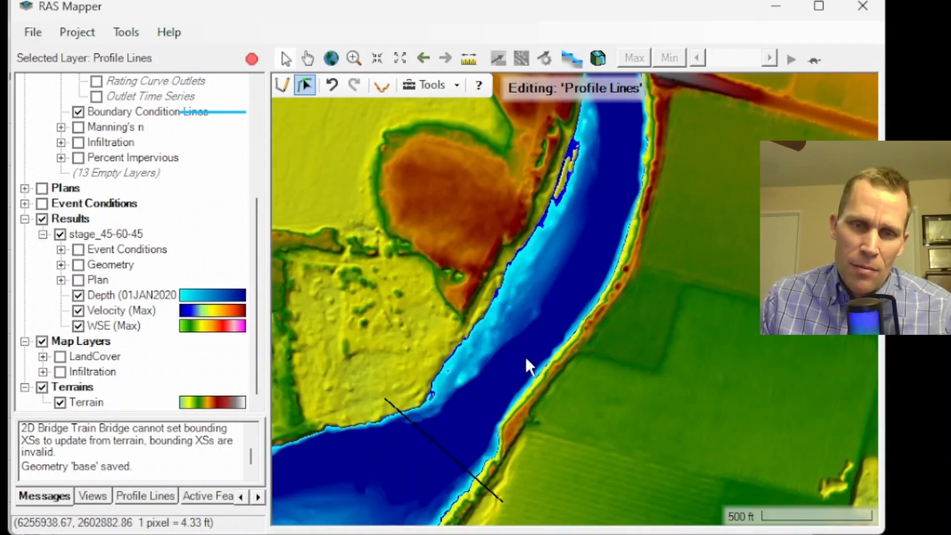
scroll(543, 326, up, 3)
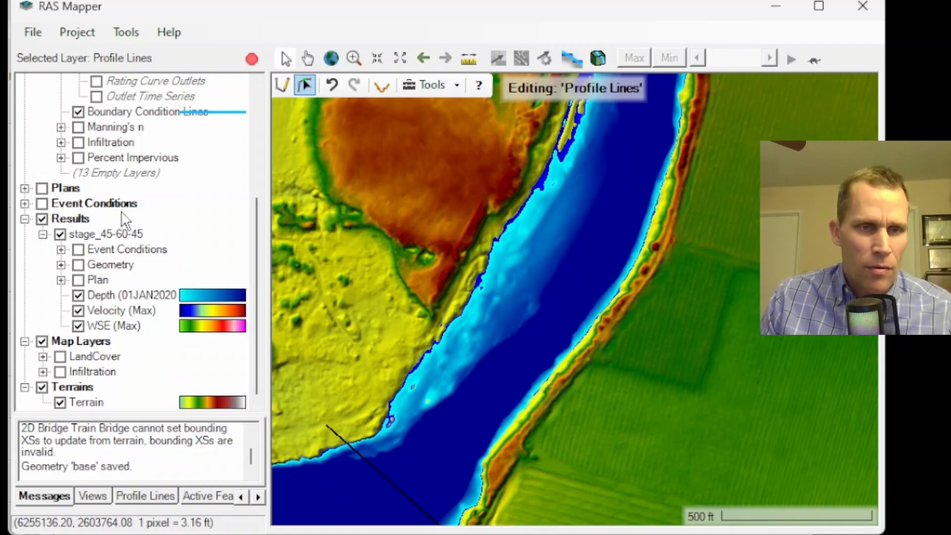
scroll(100, 109, up, 4)
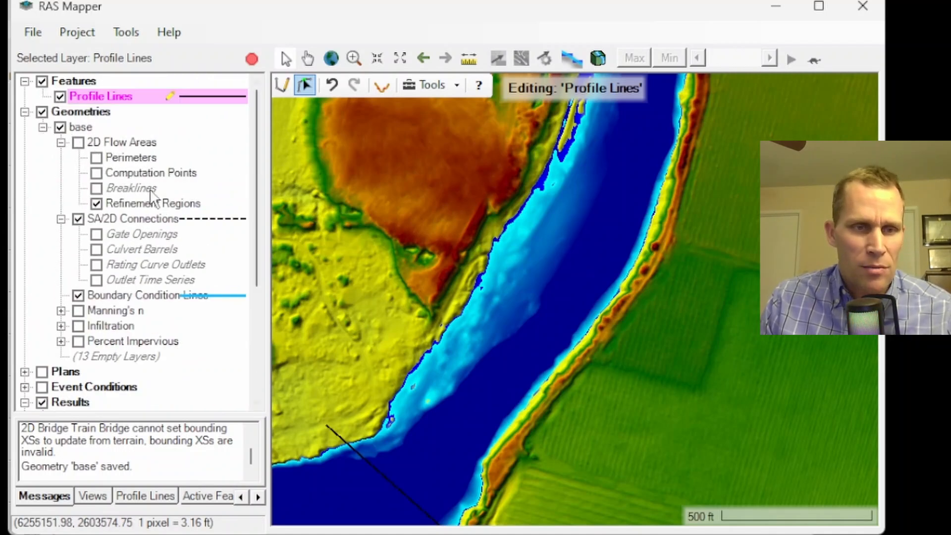
click(110, 219)
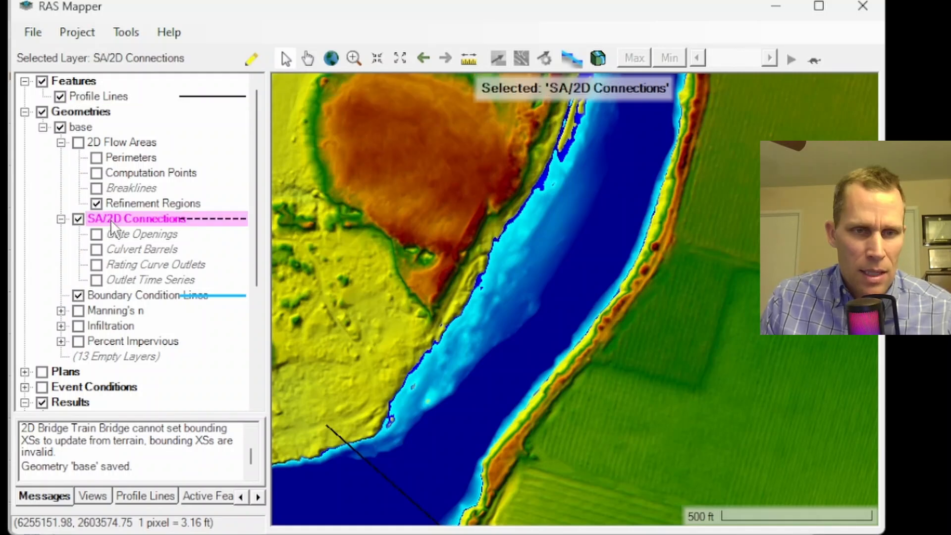
click(251, 61)
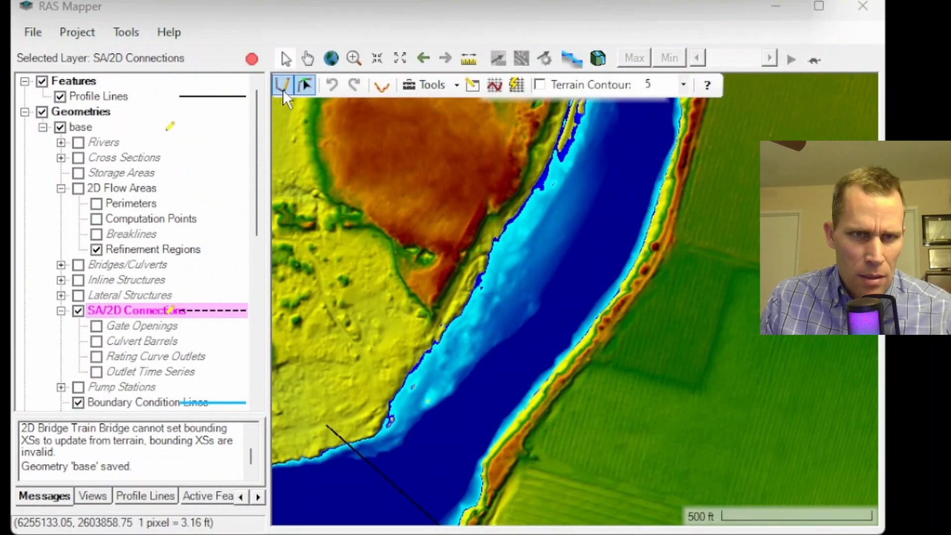
Draw a new SA/2D connection across the river named Car Bridge, 40 ft wide, with structure type Weir, Gates, Culverts, Outlets.
click(282, 89)
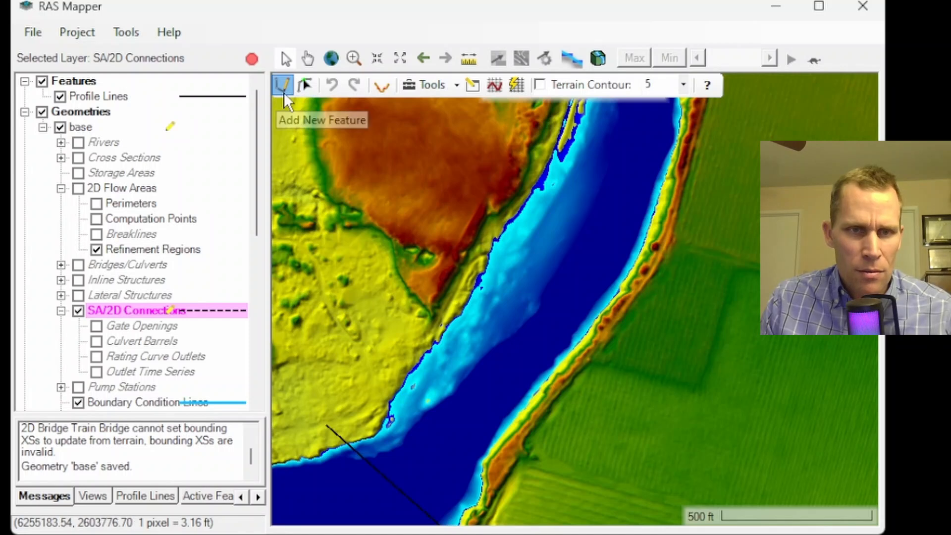
click(282, 85)
scroll(582, 328, up, 1)
scroll(581, 328, up, 1)
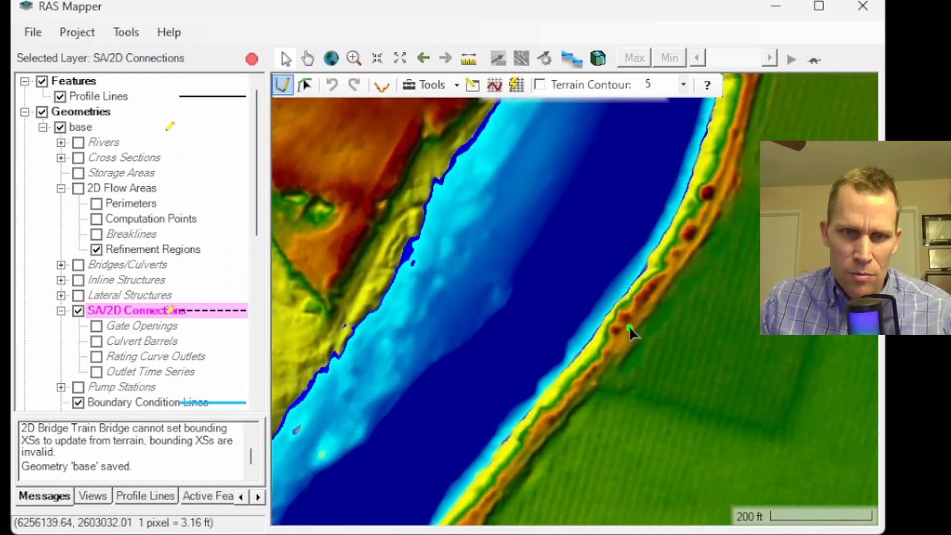
click(647, 297)
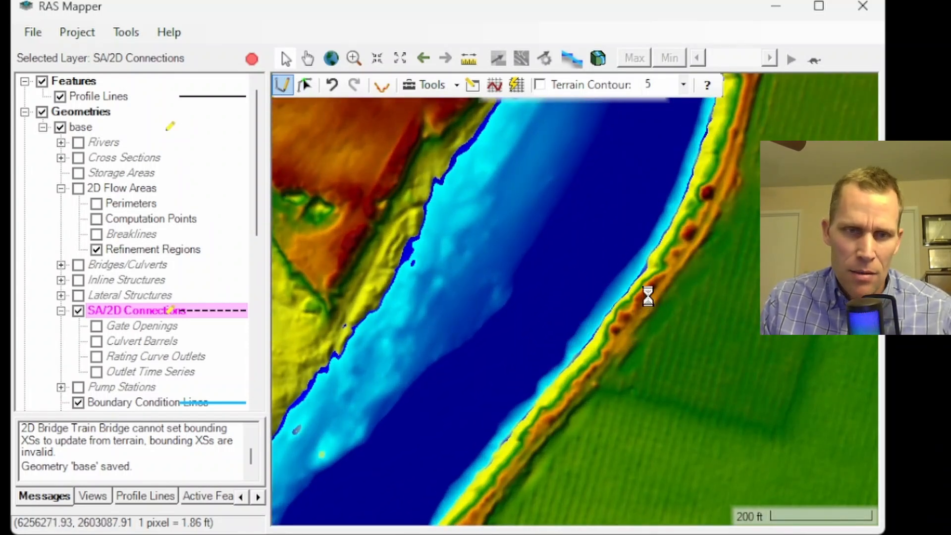
double_click(379, 185)
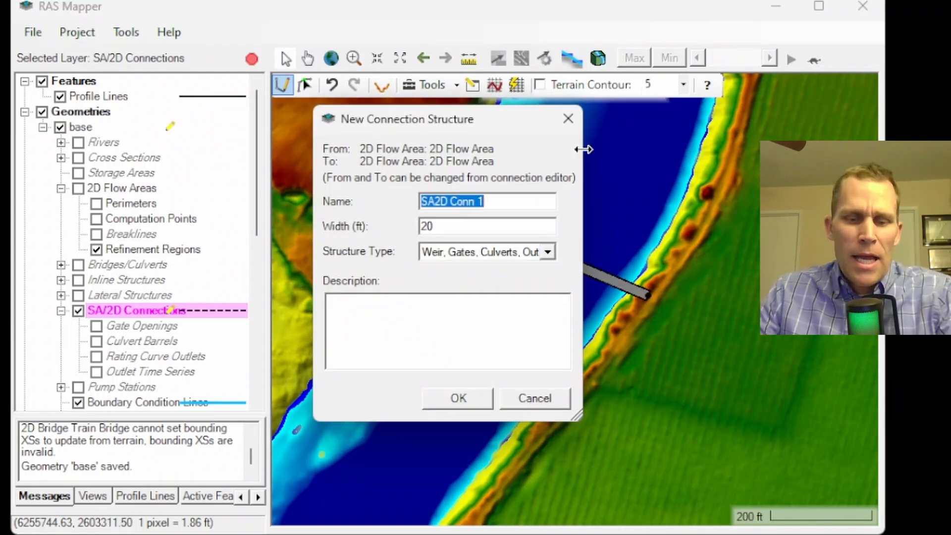
text(Car Bridge)
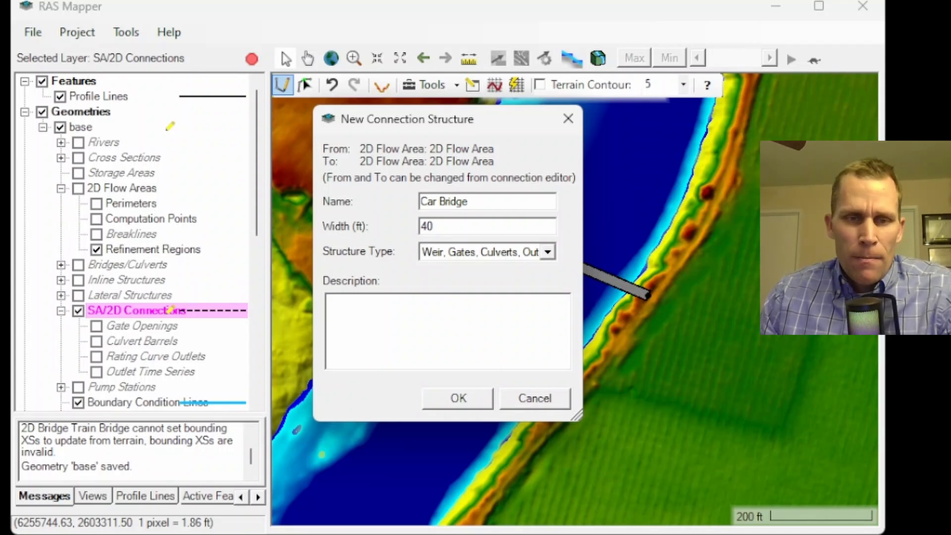
click(547, 254)
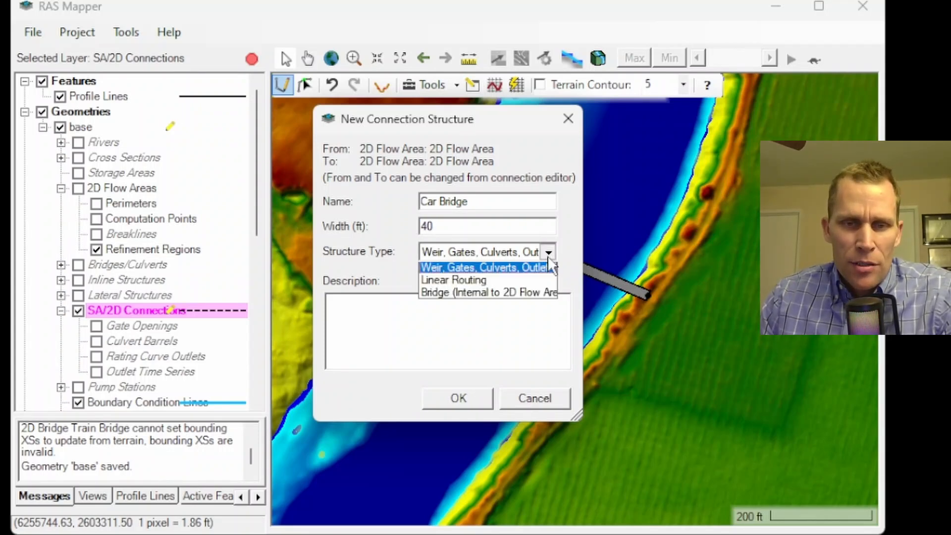
click(494, 269)
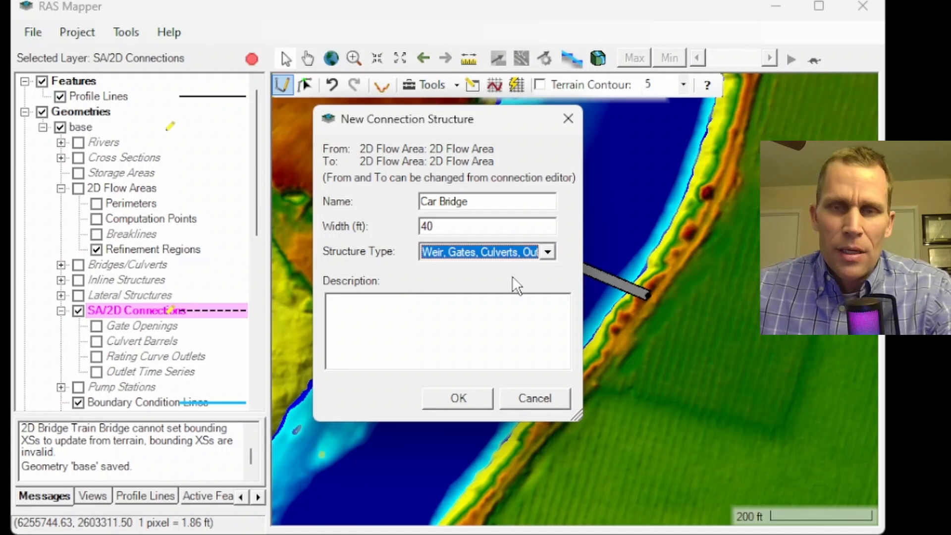
click(464, 399)
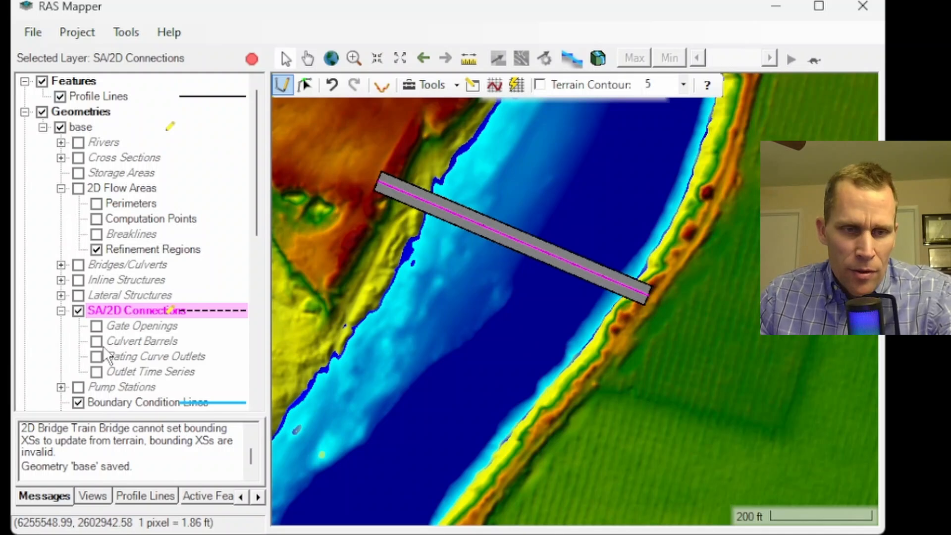
Start adding a feature to the Culvert Barrels layer and hide the depth, velocity and WSE result layers.
click(125, 342)
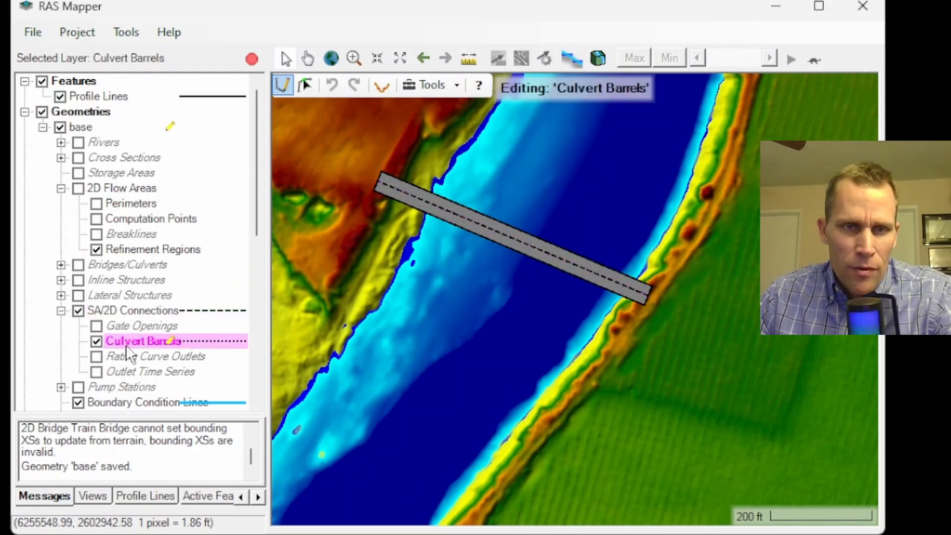
click(283, 88)
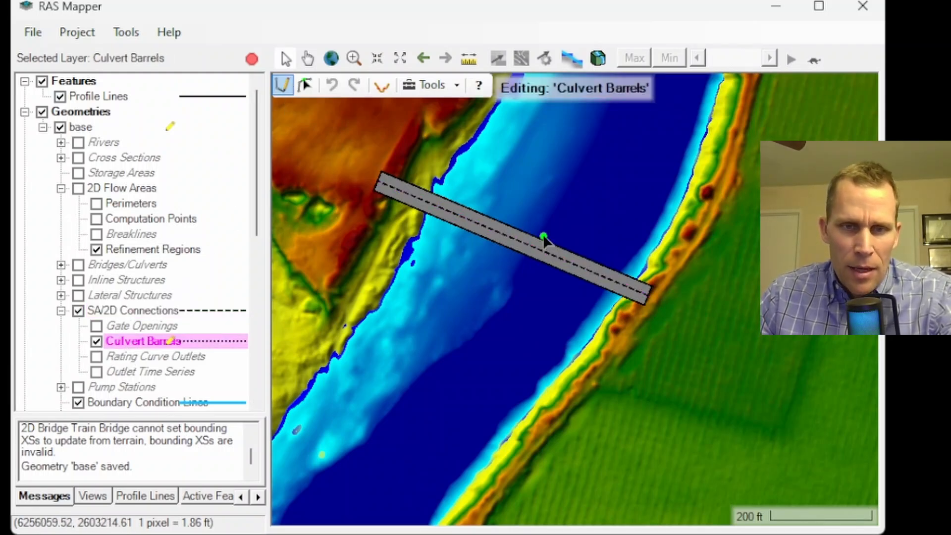
scroll(544, 240, up, 1)
scroll(590, 280, down, 1)
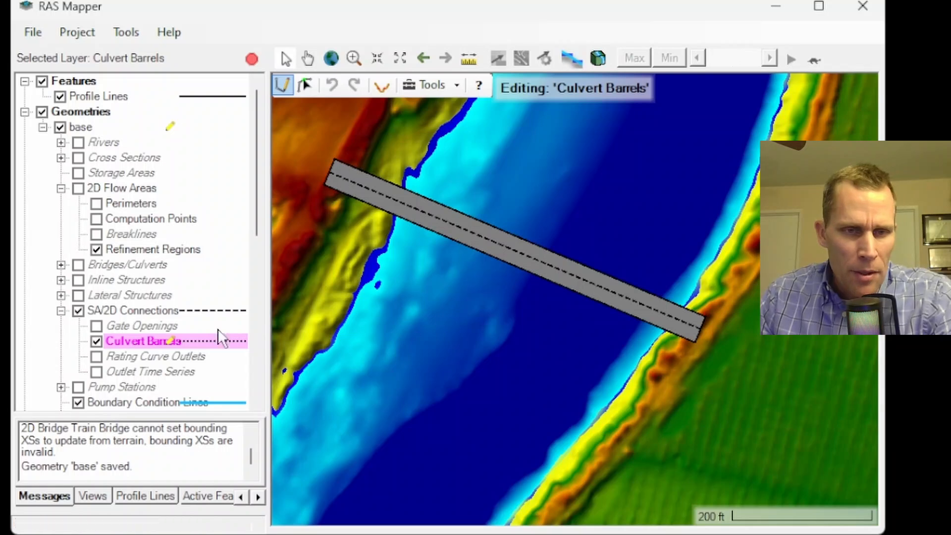
scroll(118, 329, down, 3)
scroll(117, 328, down, 5)
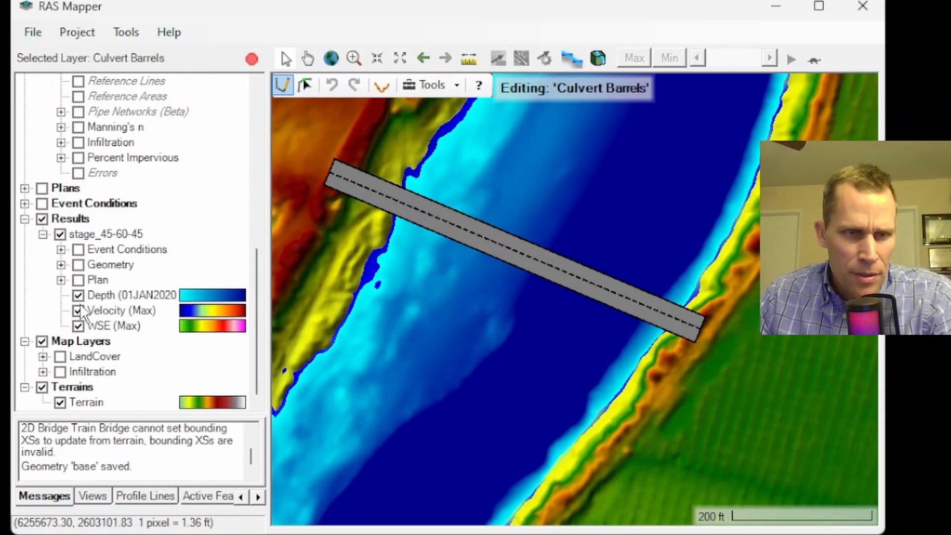
click(77, 295)
click(78, 311)
click(78, 326)
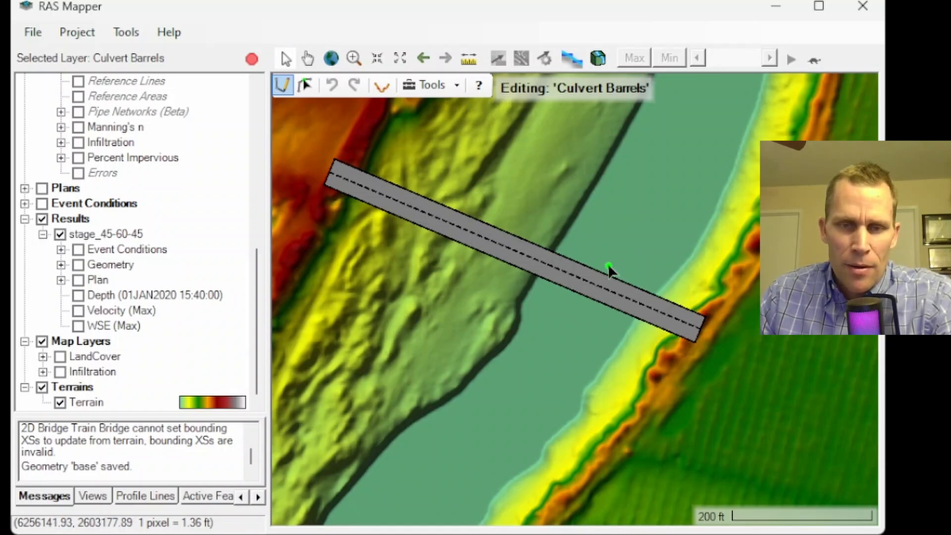
Draw a culvert barrel crossing the Car Bridge connection.
scroll(609, 270, up, 3)
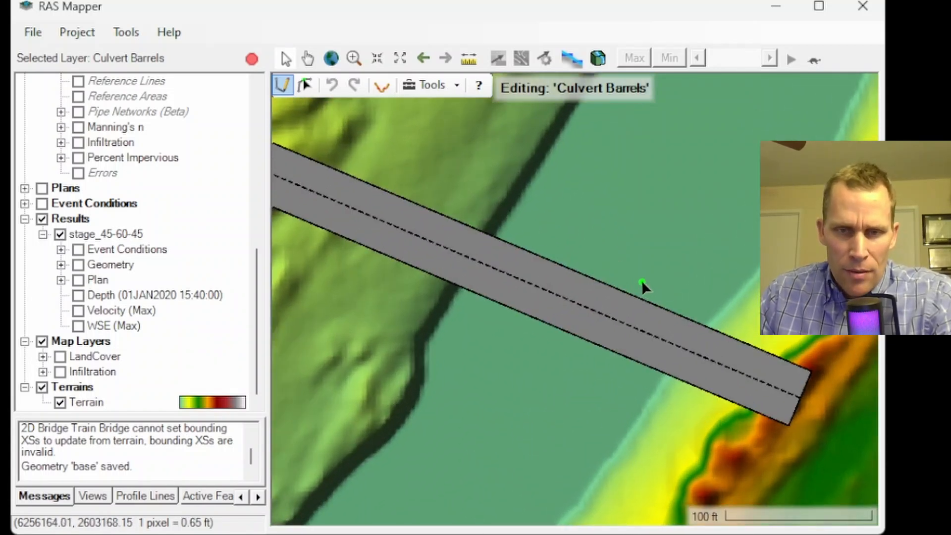
click(649, 289)
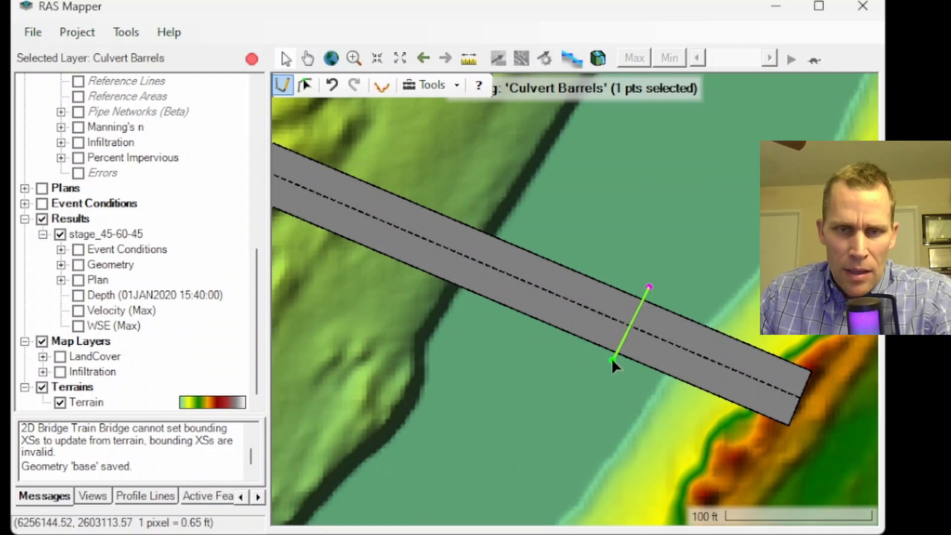
double_click(609, 363)
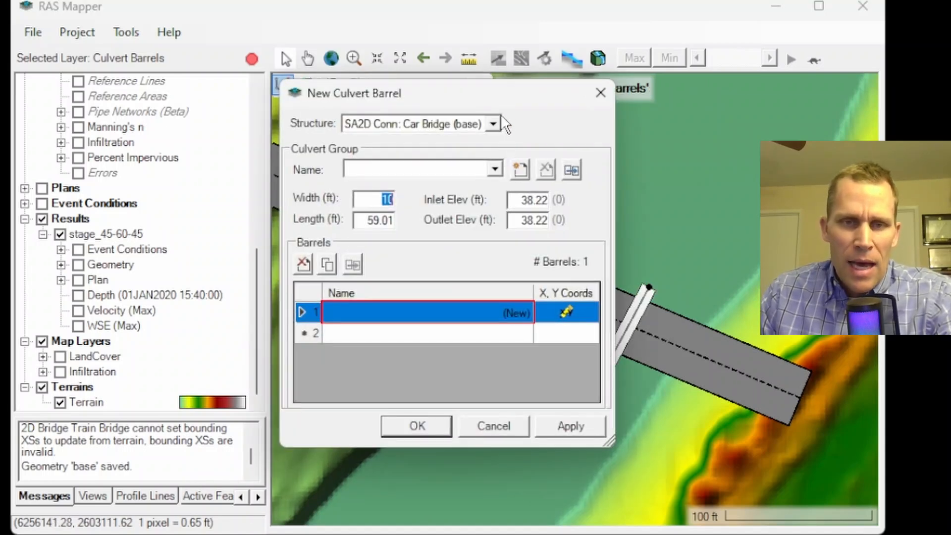
drag(503, 94, 272, 94)
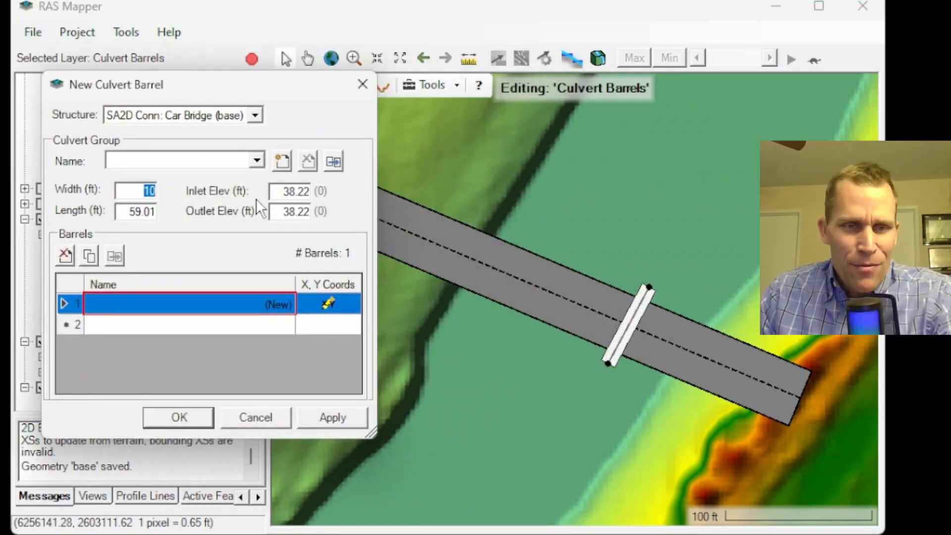
Set the barrel's inlet elevation to 40 ft, outlet elevation to 39.5 ft and length to 60 ft, then accept.
click(279, 191)
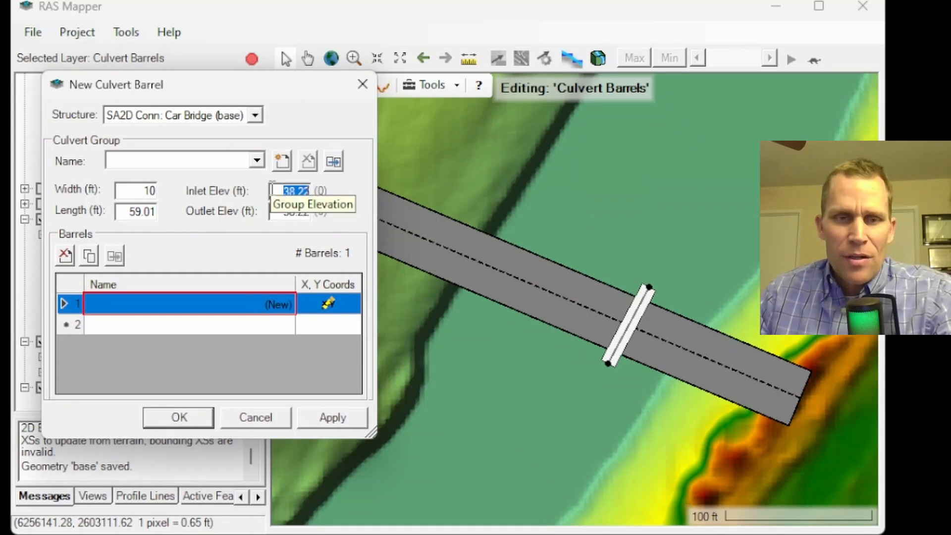
text(40)
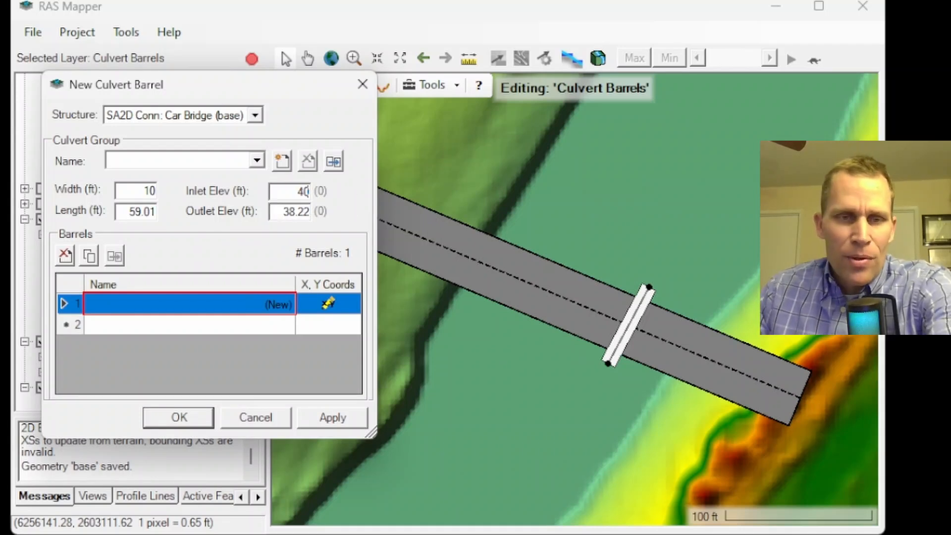
click(280, 214)
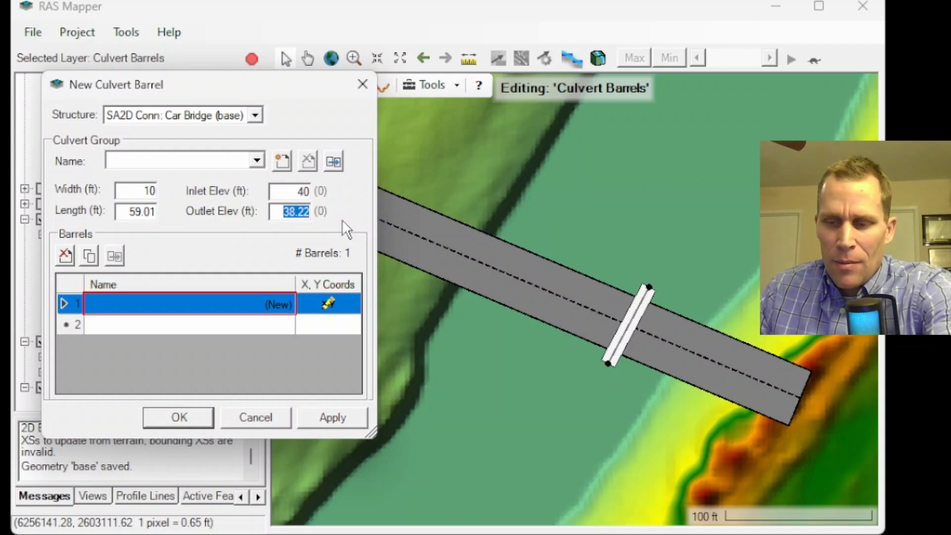
text(39.5)
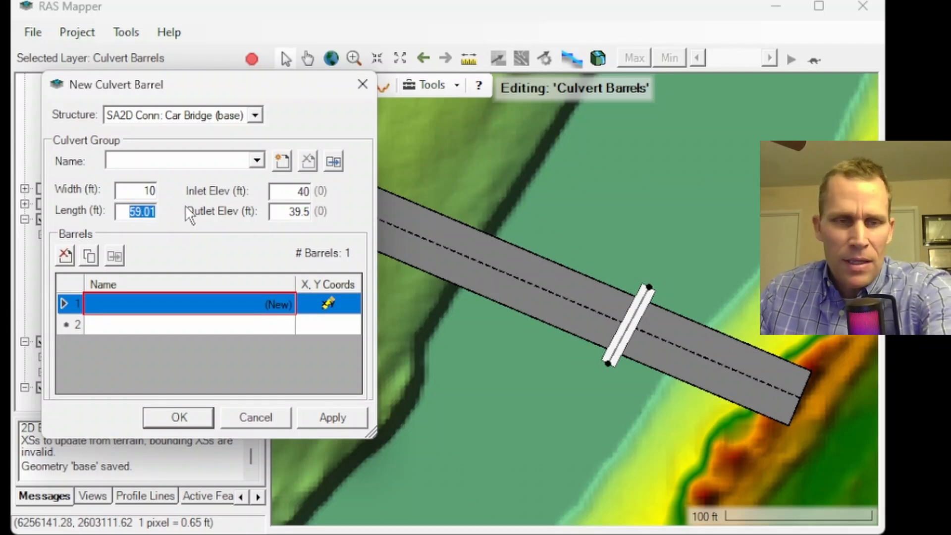
text(60)
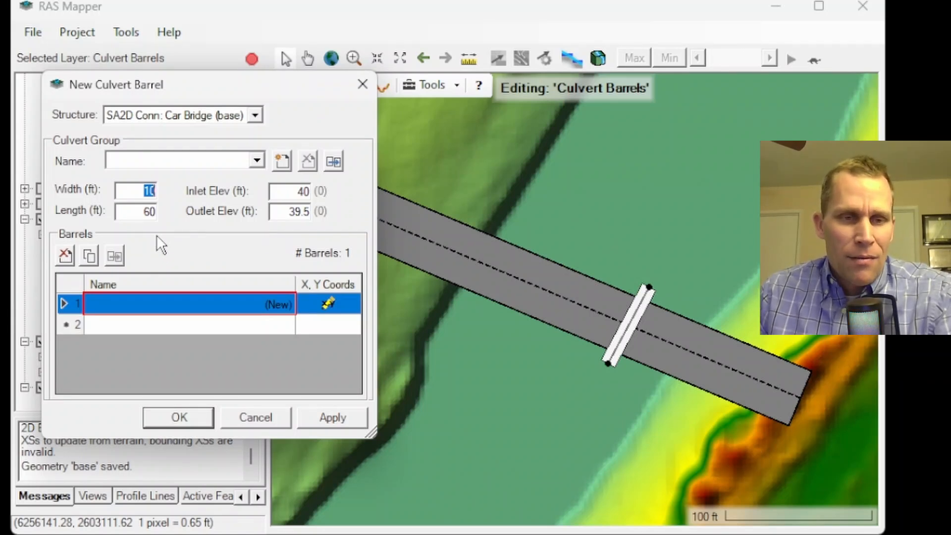
click(179, 417)
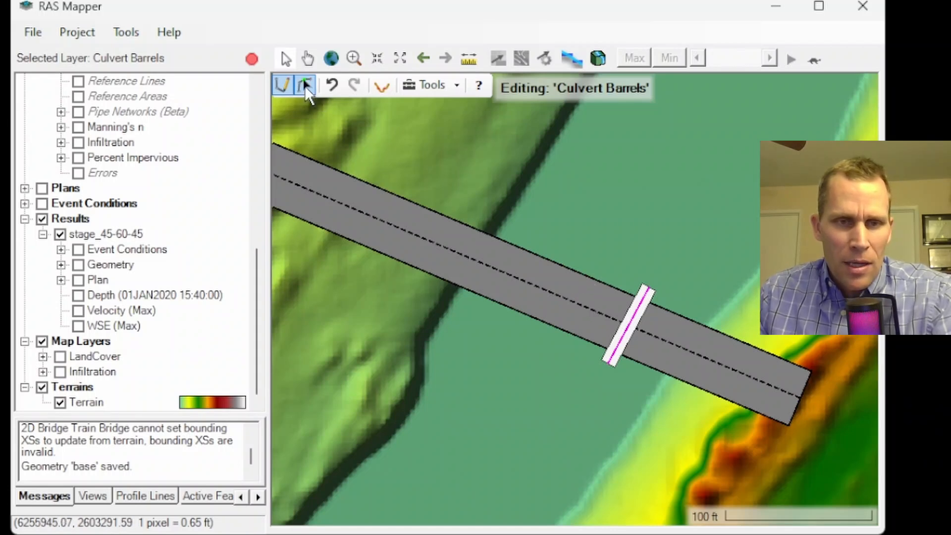
Select the culvert barrel and open its barrel editor.
click(304, 85)
click(582, 292)
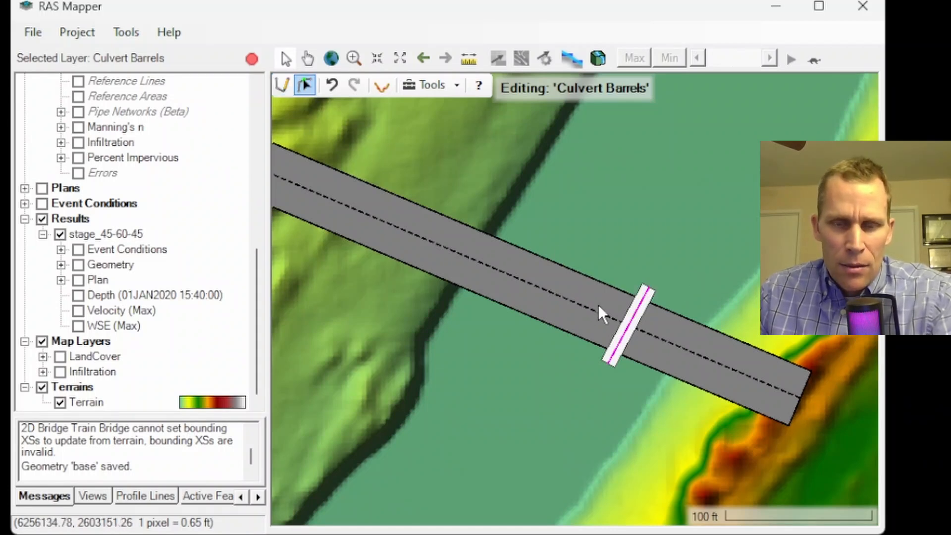
right_click(634, 321)
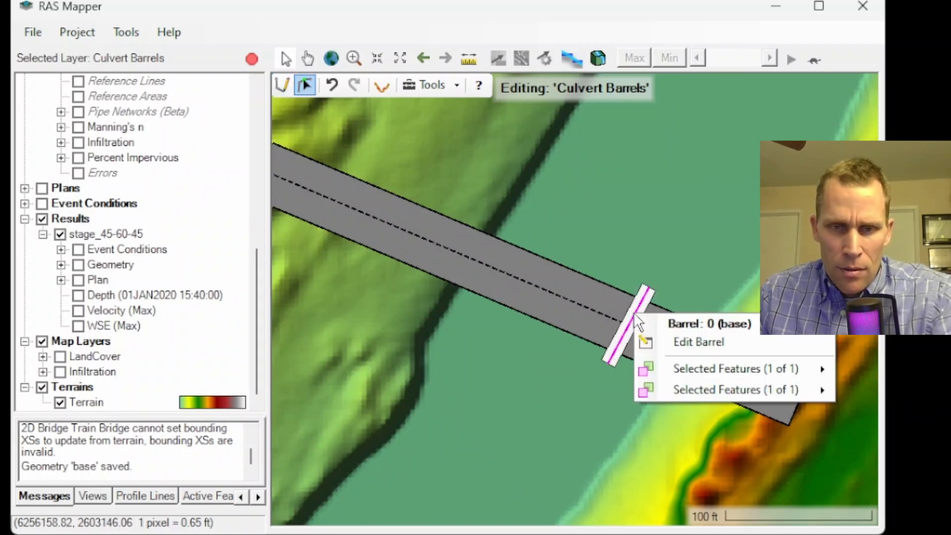
click(672, 341)
drag(502, 100, 299, 91)
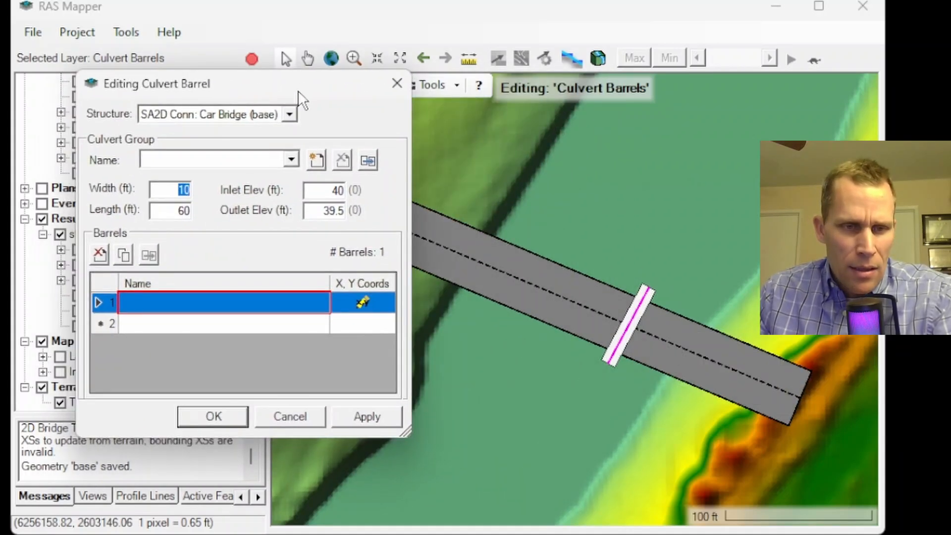
click(236, 302)
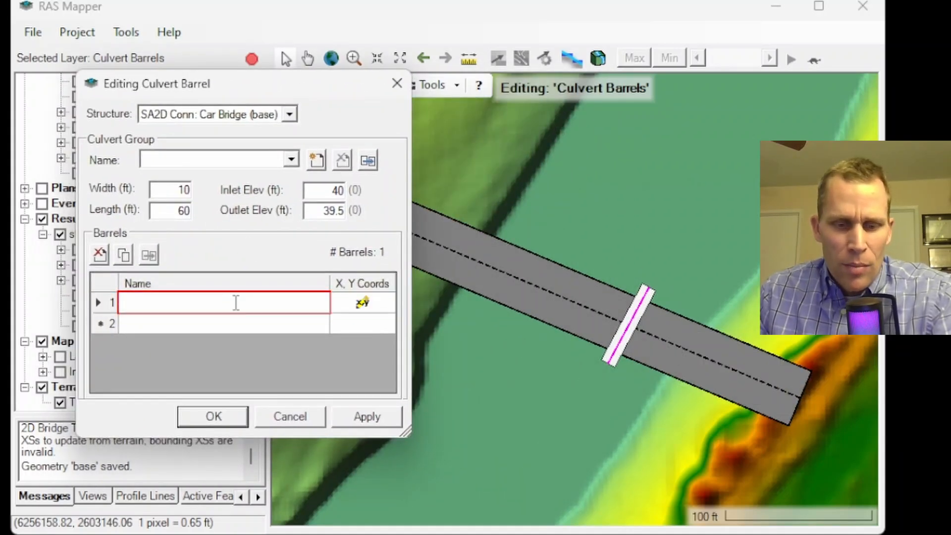
text(b)
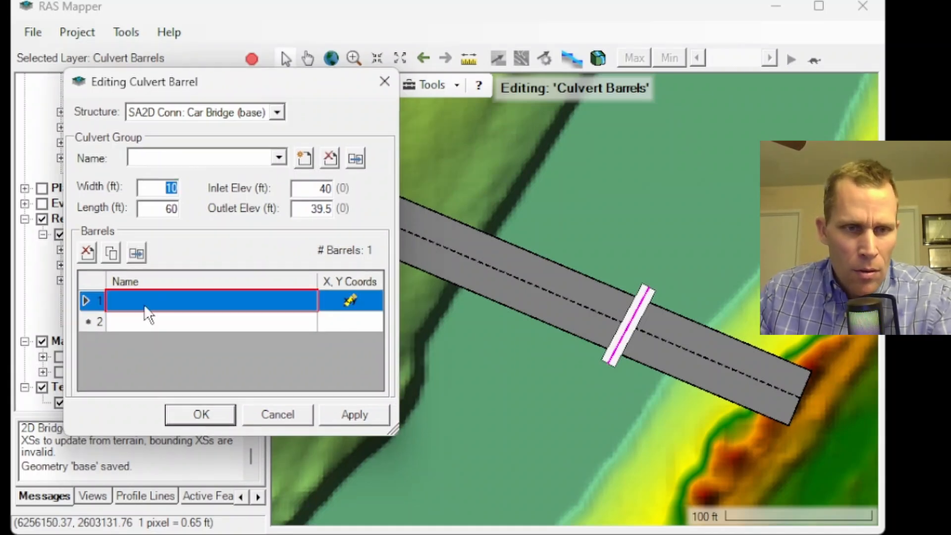
click(147, 303)
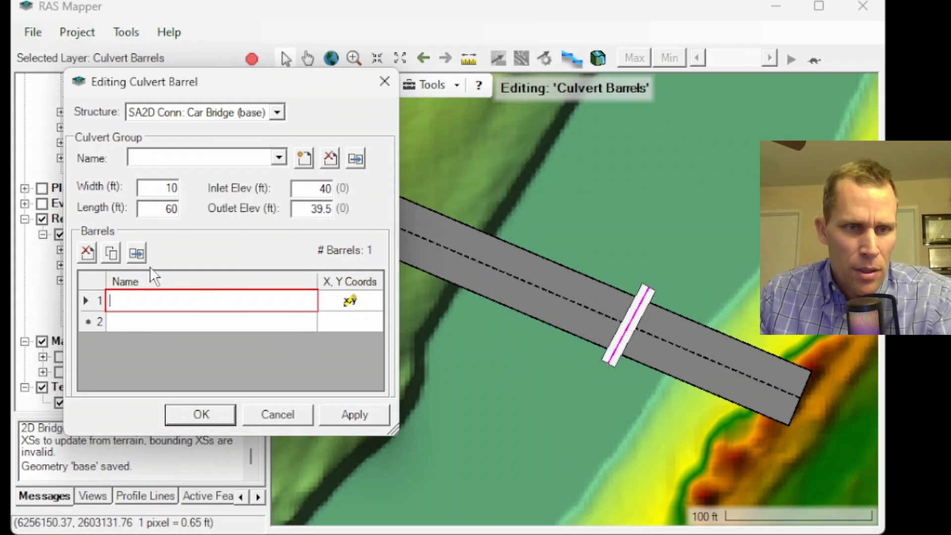
click(112, 251)
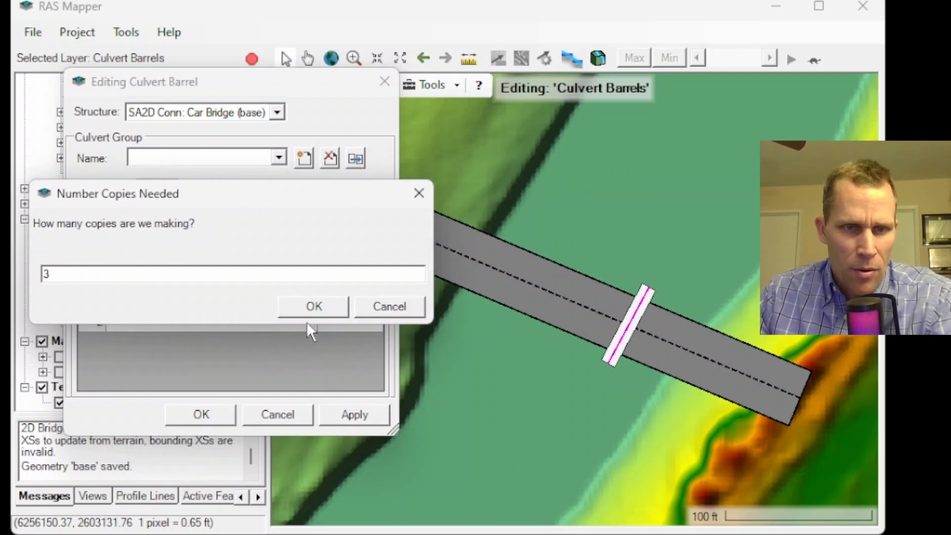
click(307, 305)
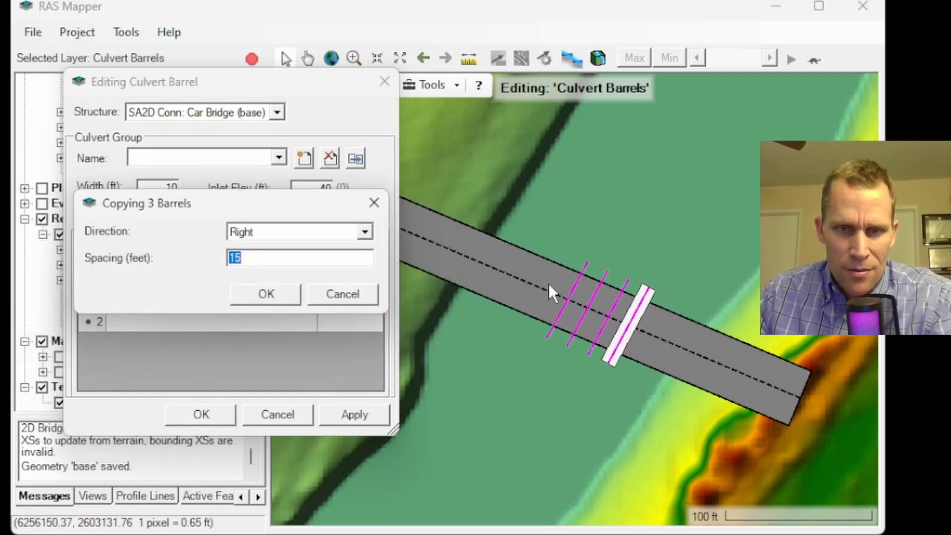
click(355, 296)
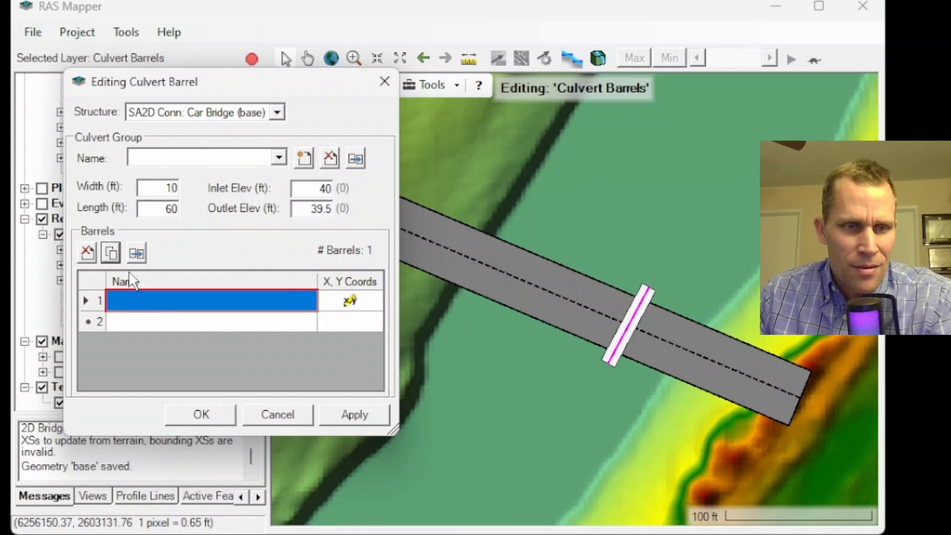
Copy the culvert barrel six times to the right at 15 ft spacing and accept the barrel editor.
click(112, 253)
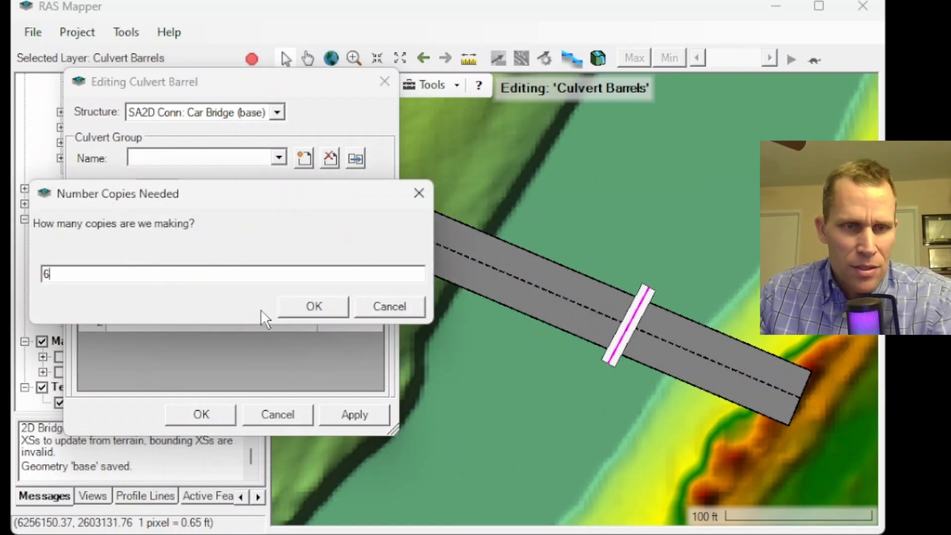
click(299, 310)
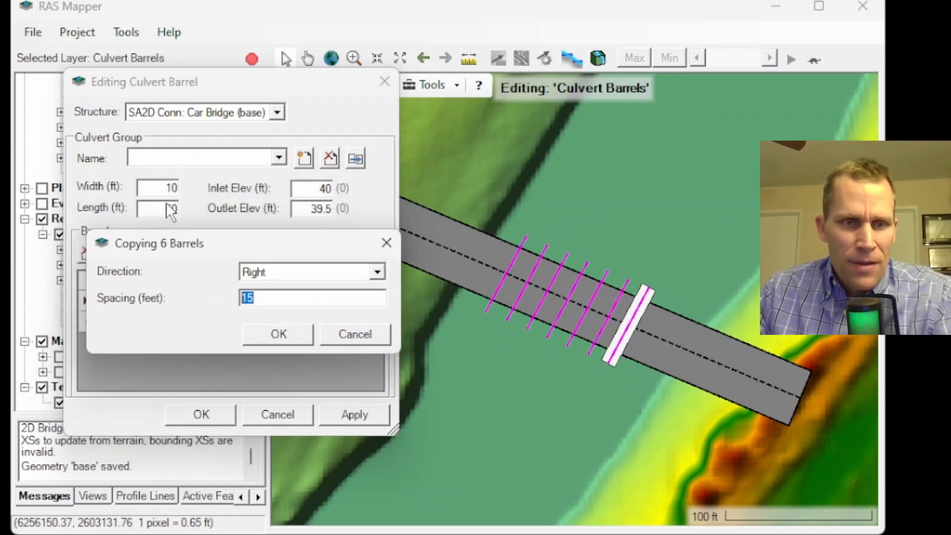
click(281, 331)
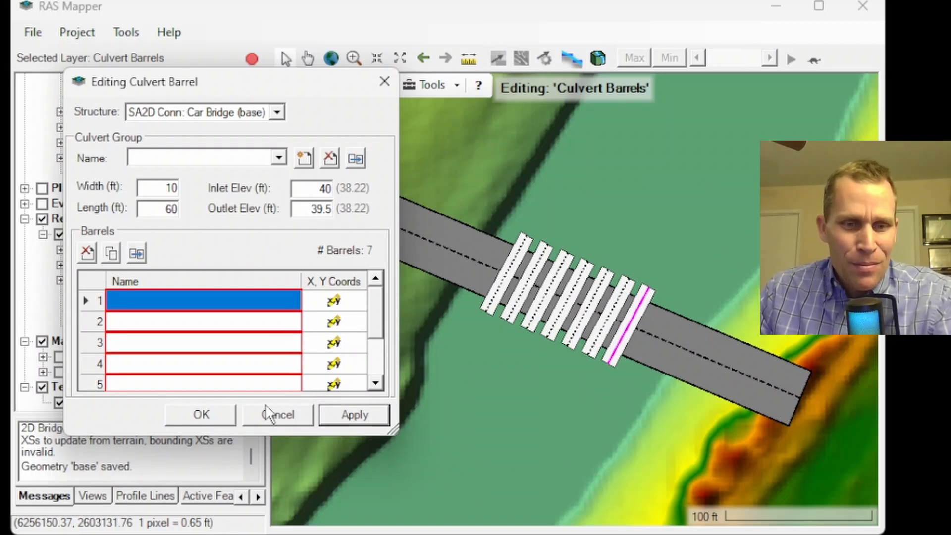
click(221, 415)
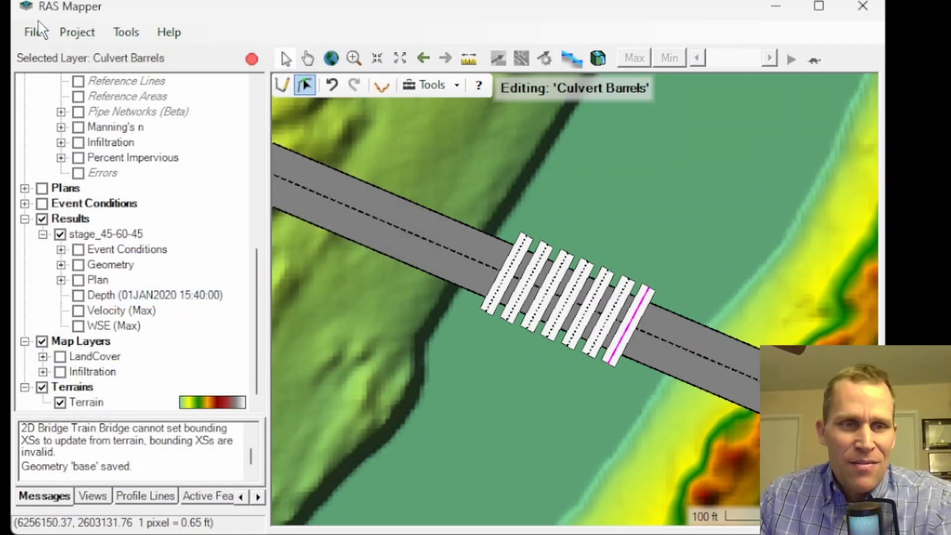
Stop editing and save the culvert barrel edits to the base geometry.
click(249, 58)
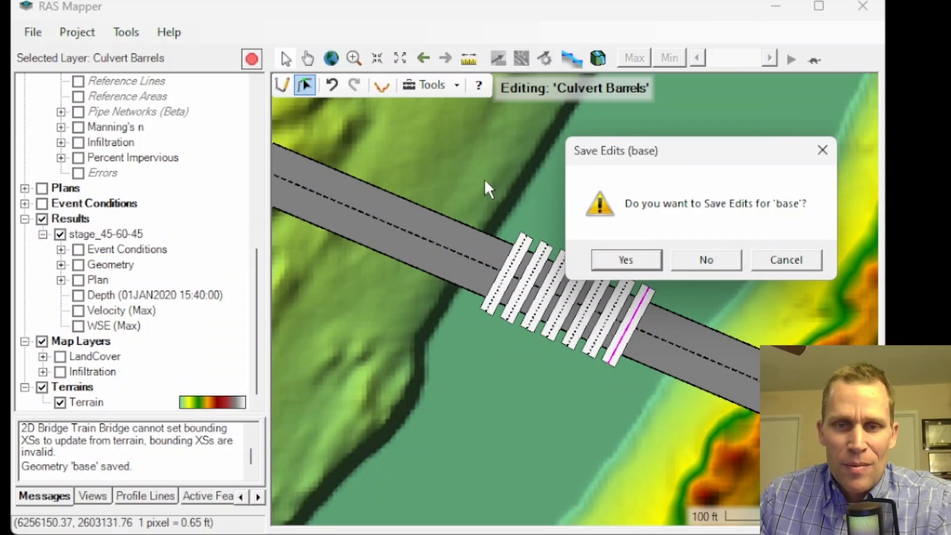
click(609, 260)
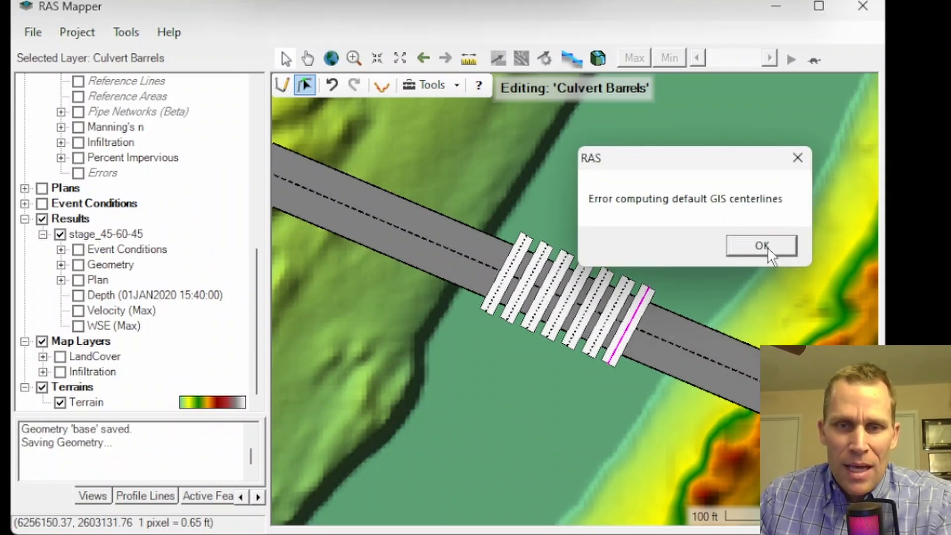
click(766, 248)
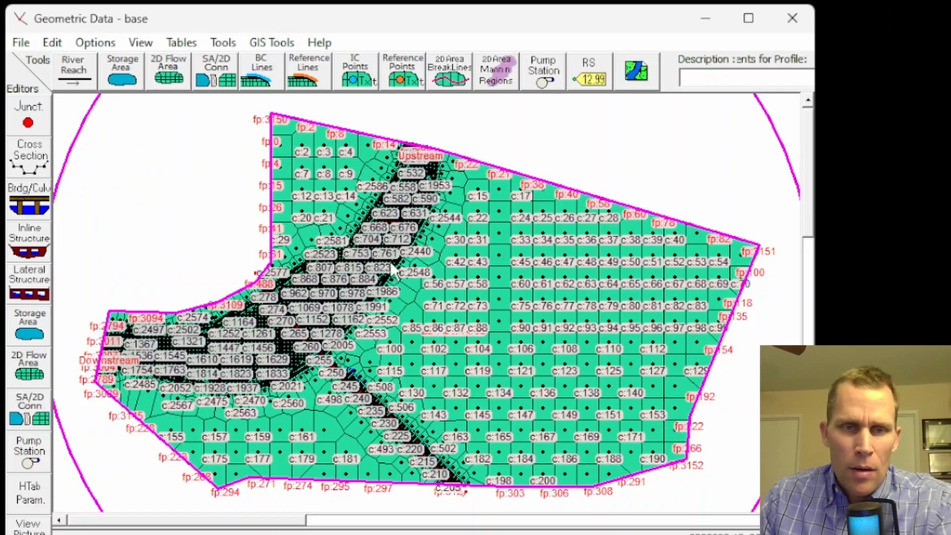
Examine the 2D mesh cells along the Car Bridge connection in the geometry editor window.
scroll(396, 235, up, 5)
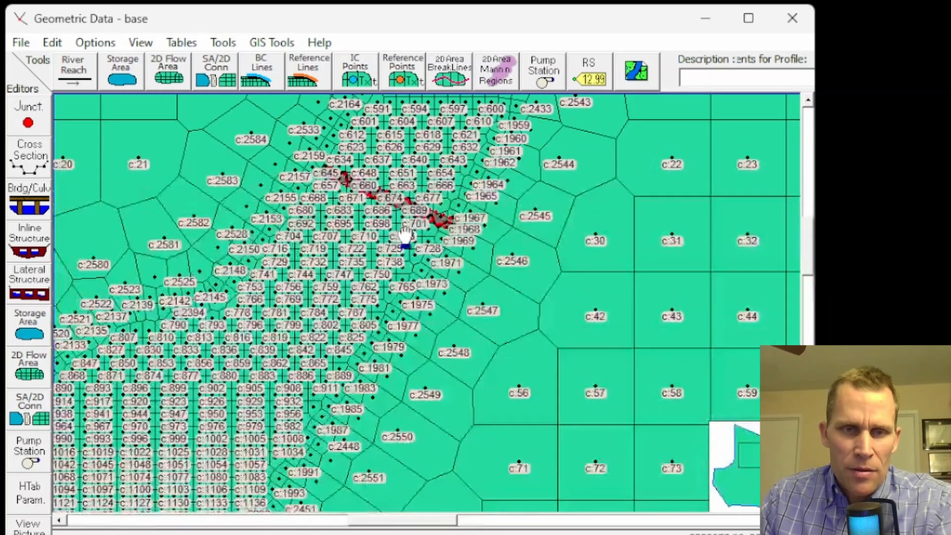
scroll(480, 200, up, 1)
scroll(306, 208, up, 2)
scroll(306, 208, down, 1)
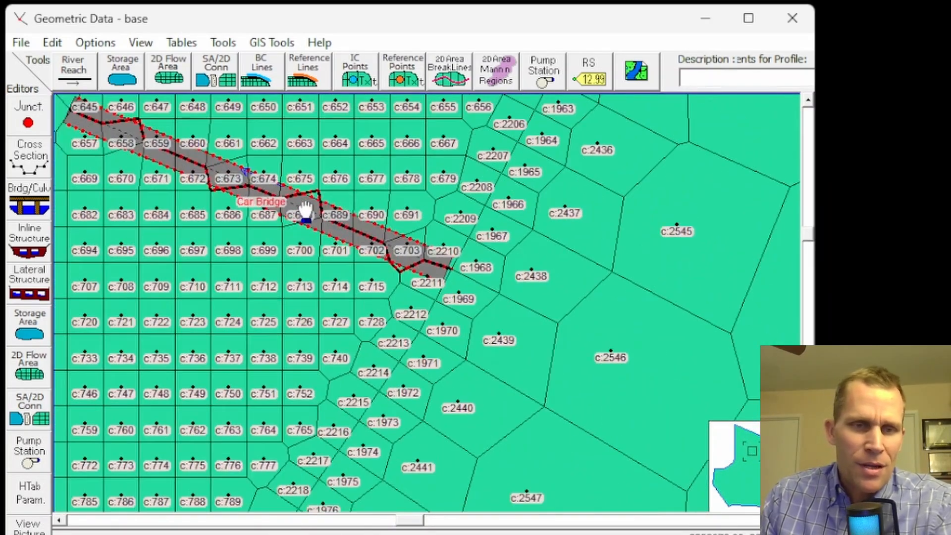
right_click(331, 174)
click(321, 171)
drag(320, 172, 364, 205)
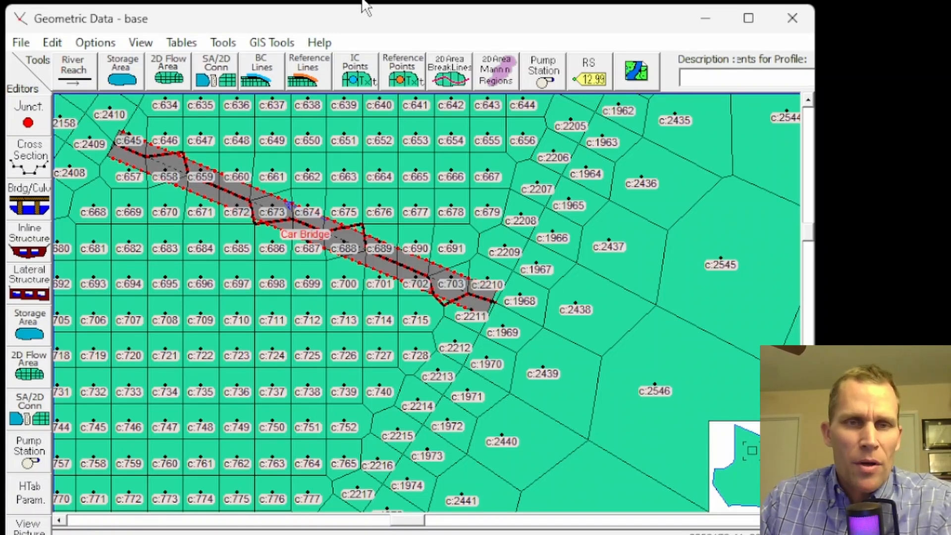
key(alt+Tab)
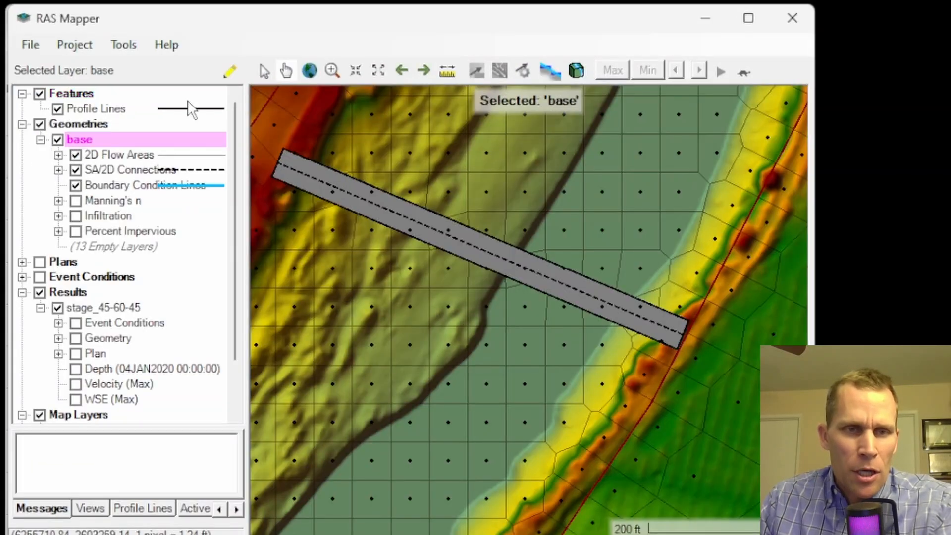
Edit the Car Bridge connection's breakline properties, setting near spacing to 50 and near repeats to 1.
click(230, 71)
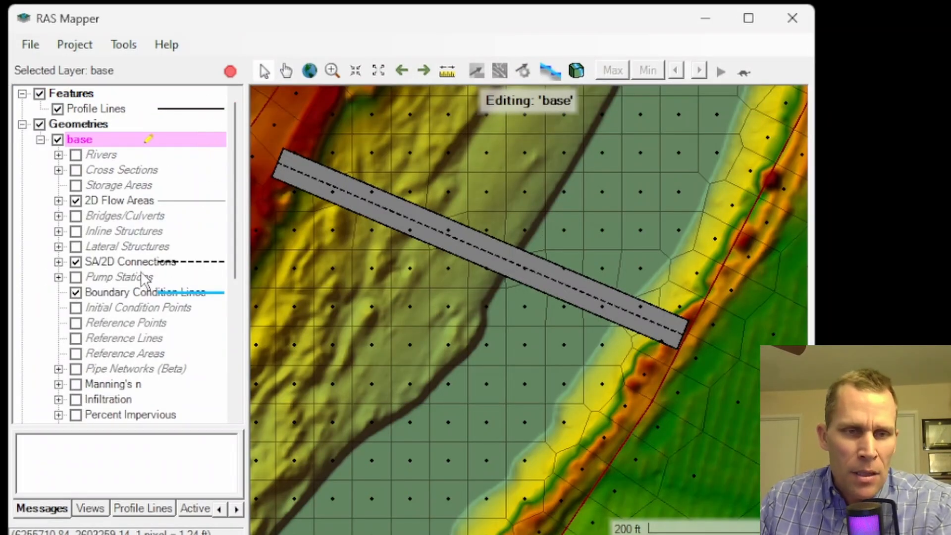
click(119, 267)
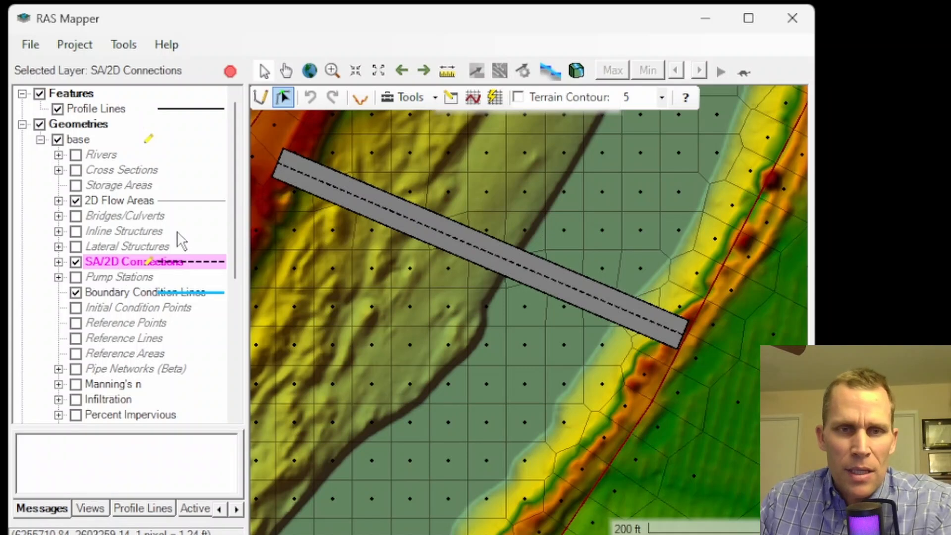
drag(570, 227, 477, 255)
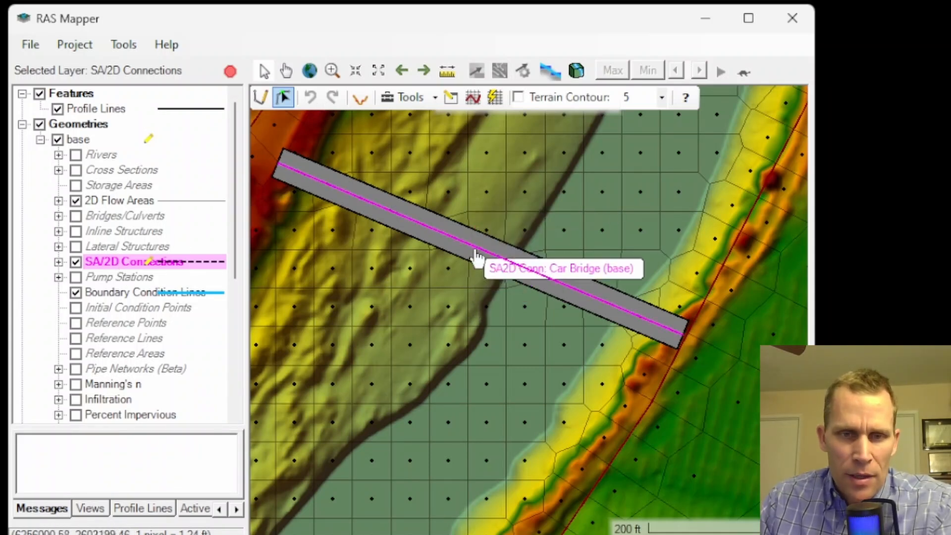
right_click(475, 253)
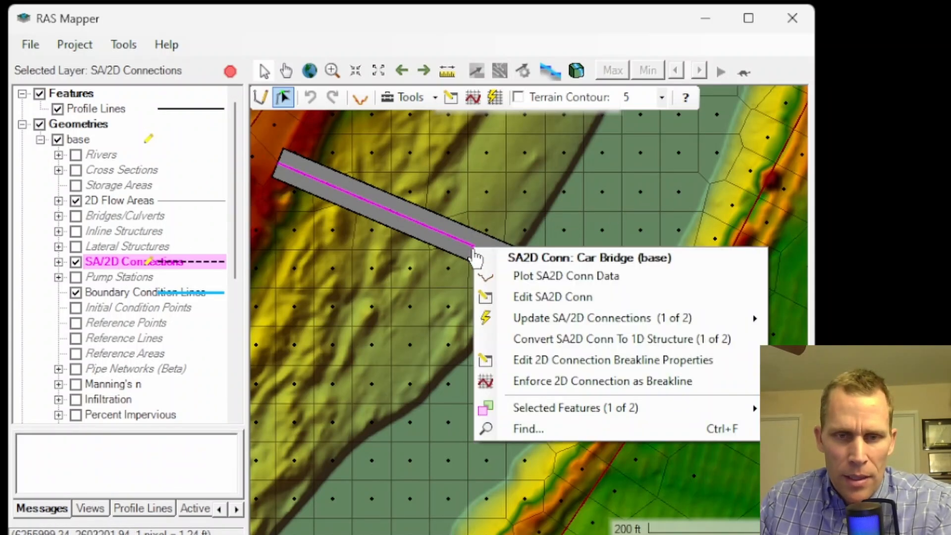
click(545, 366)
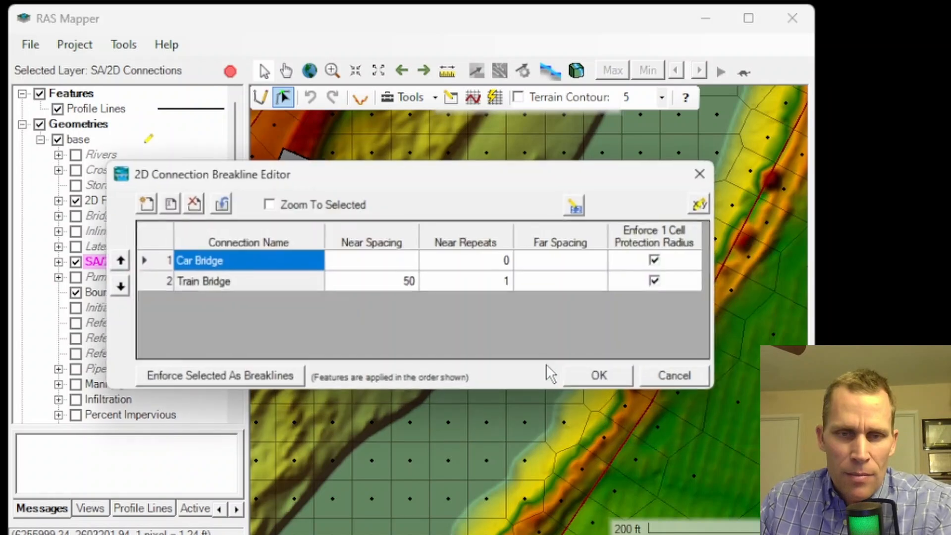
click(376, 266)
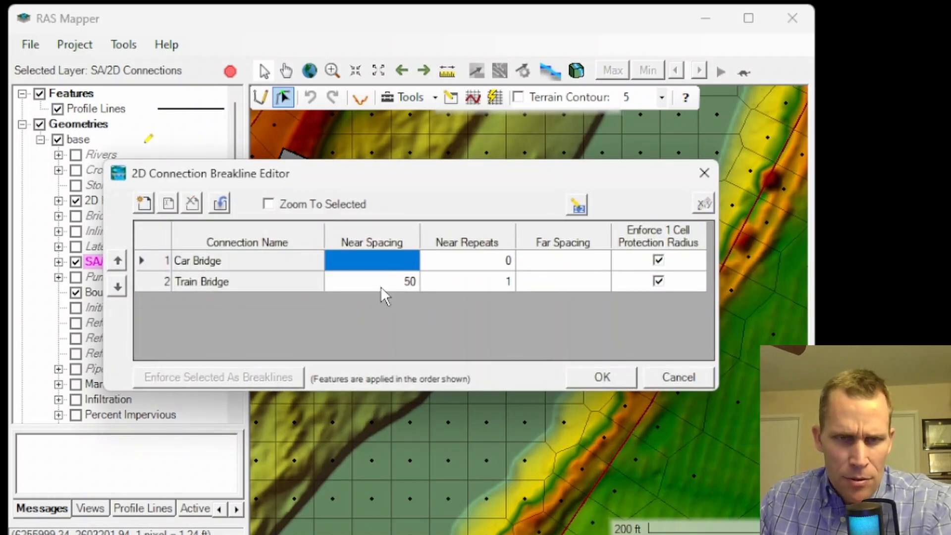
text(50)
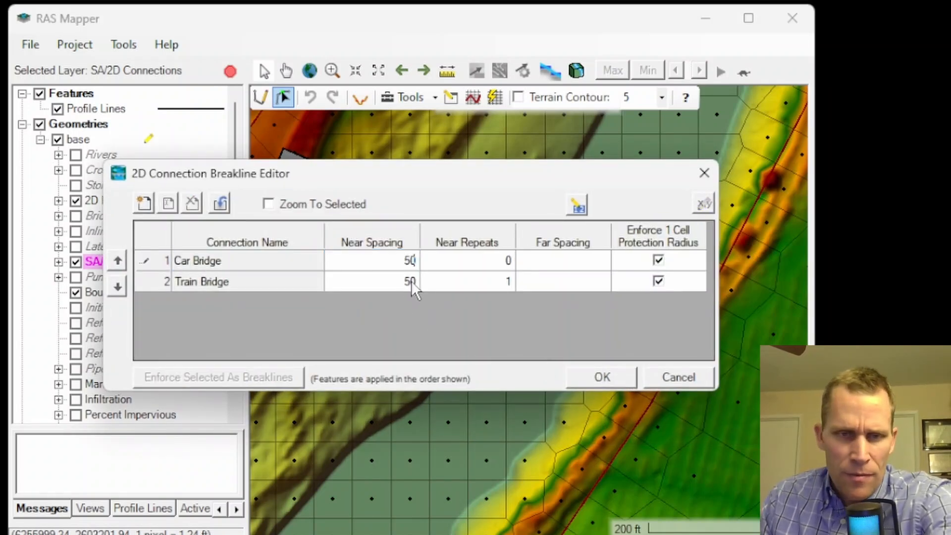
click(471, 267)
text(1)
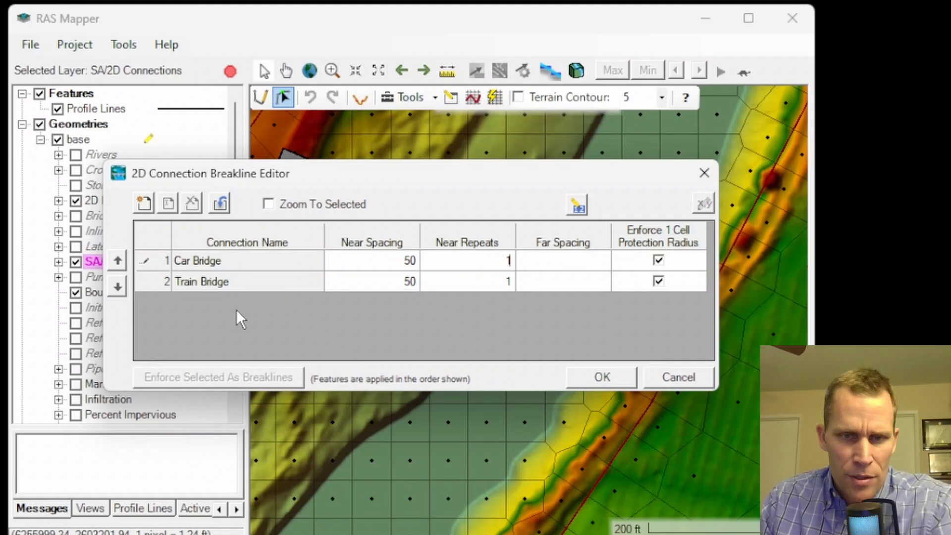
click(600, 382)
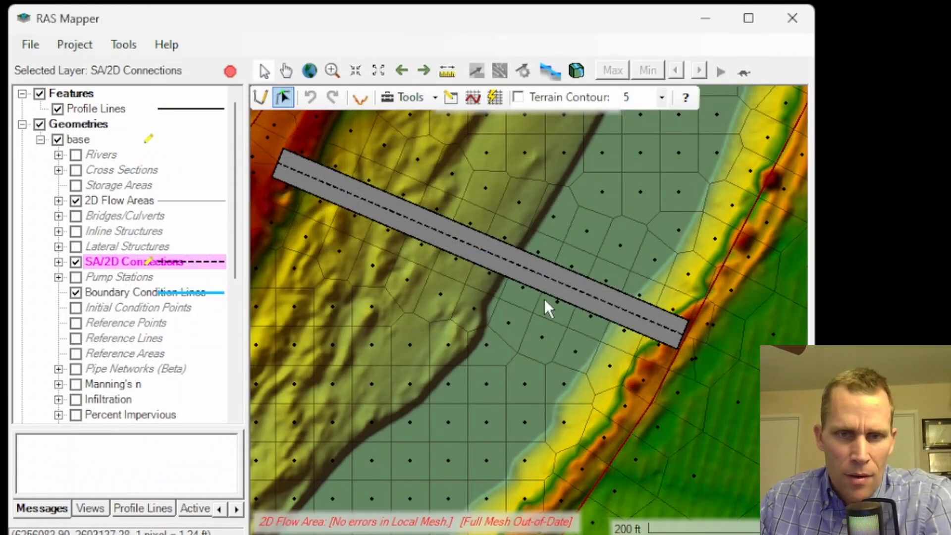
Stop editing the base geometry and save the breakline changes.
click(230, 71)
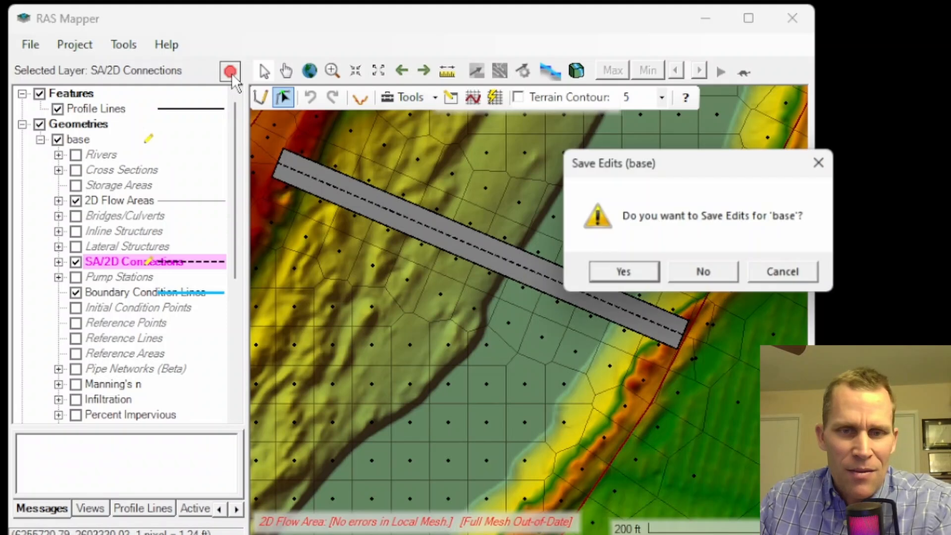
click(631, 273)
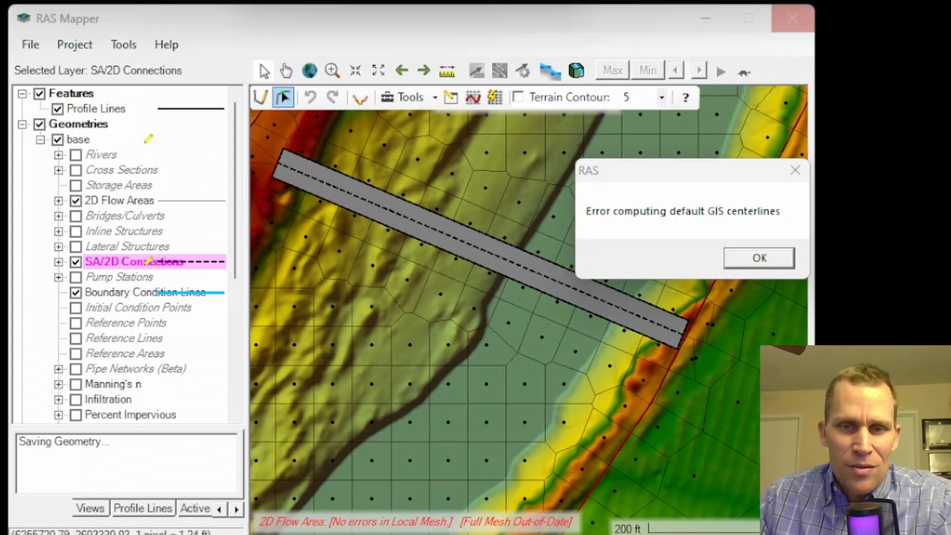
click(755, 258)
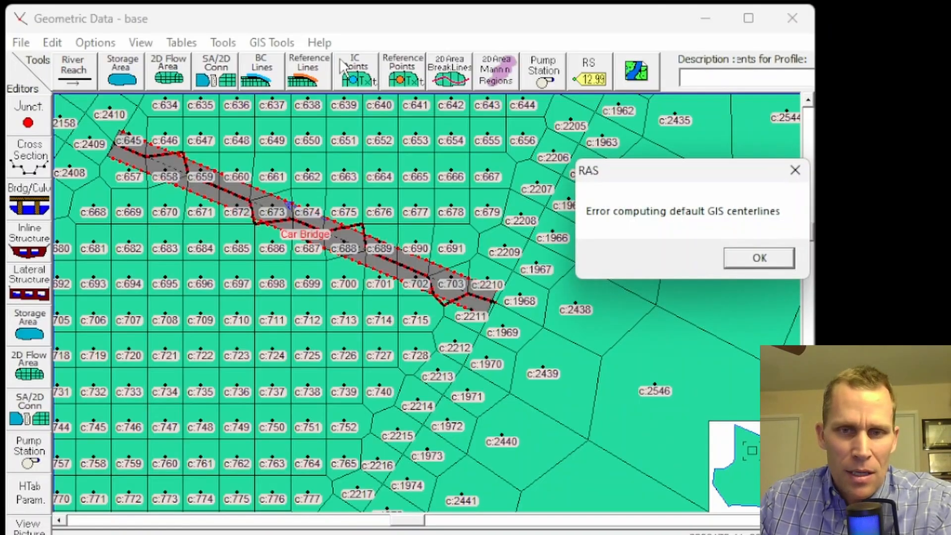
click(758, 258)
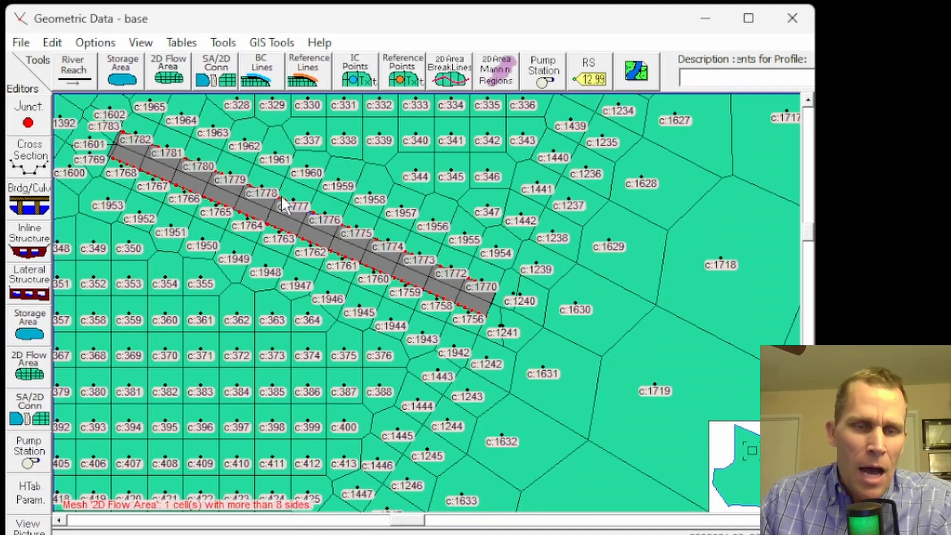
Inspect the refined mesh along the Car Bridge and open its SA/2D connection data editor.
drag(311, 169, 384, 204)
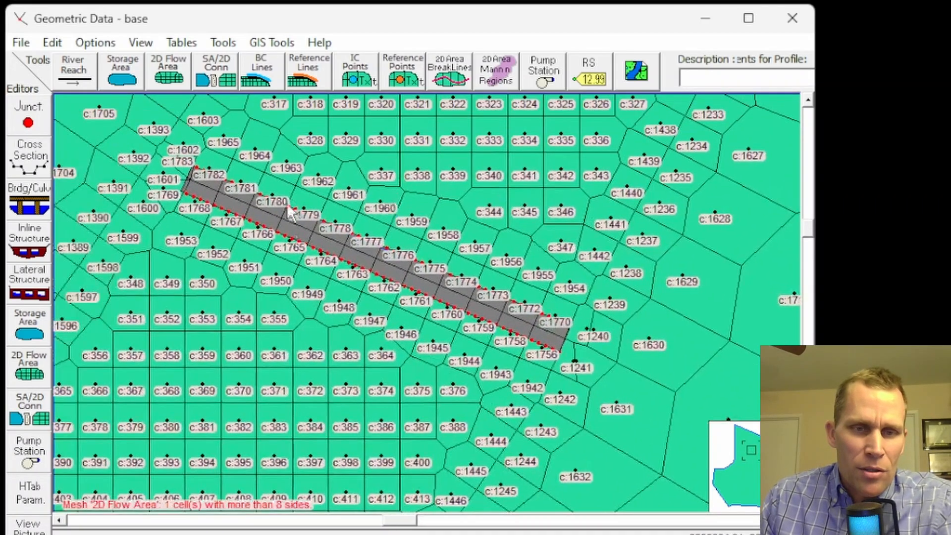
click(60, 44)
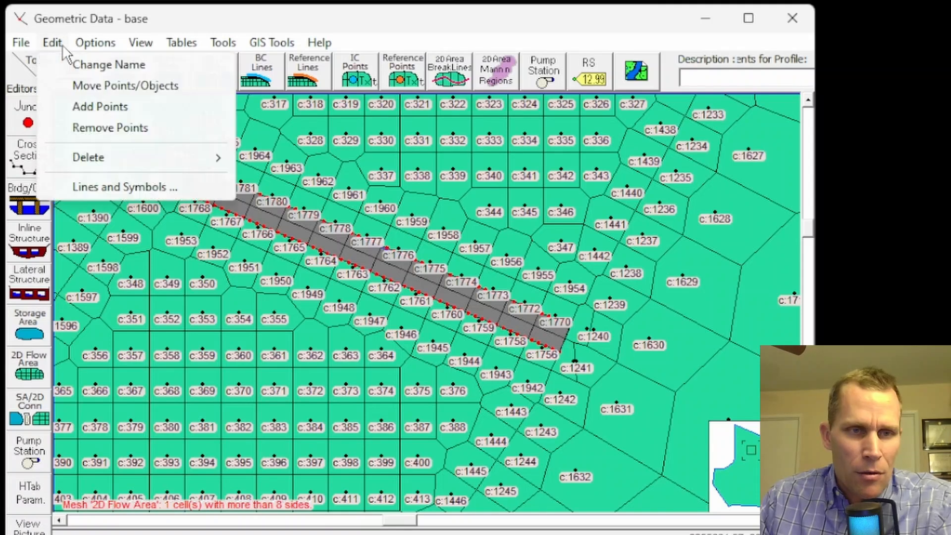
click(109, 190)
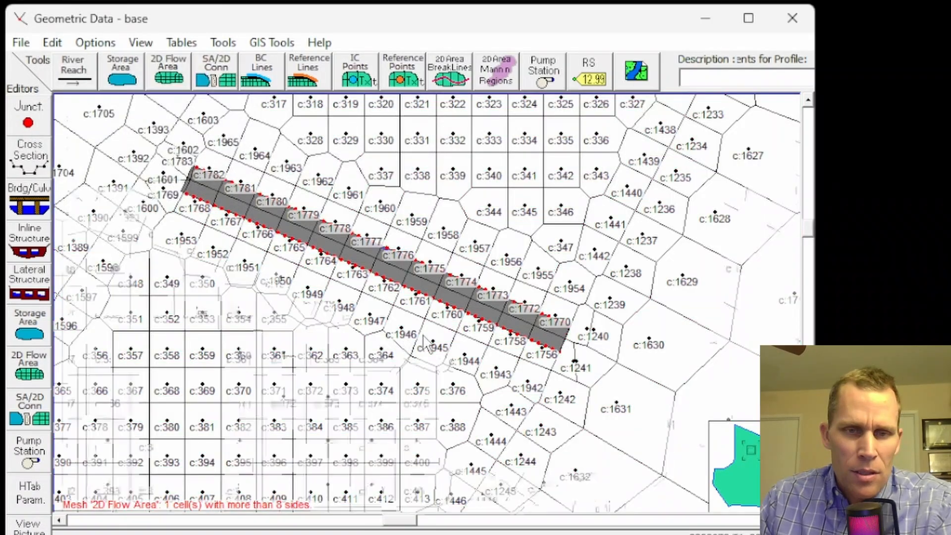
scroll(426, 340, up, 3)
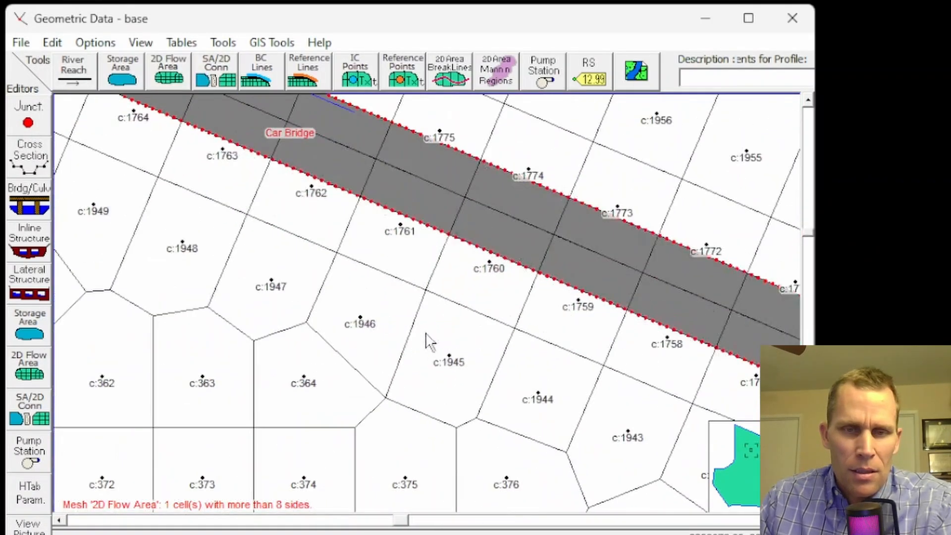
drag(532, 211, 493, 273)
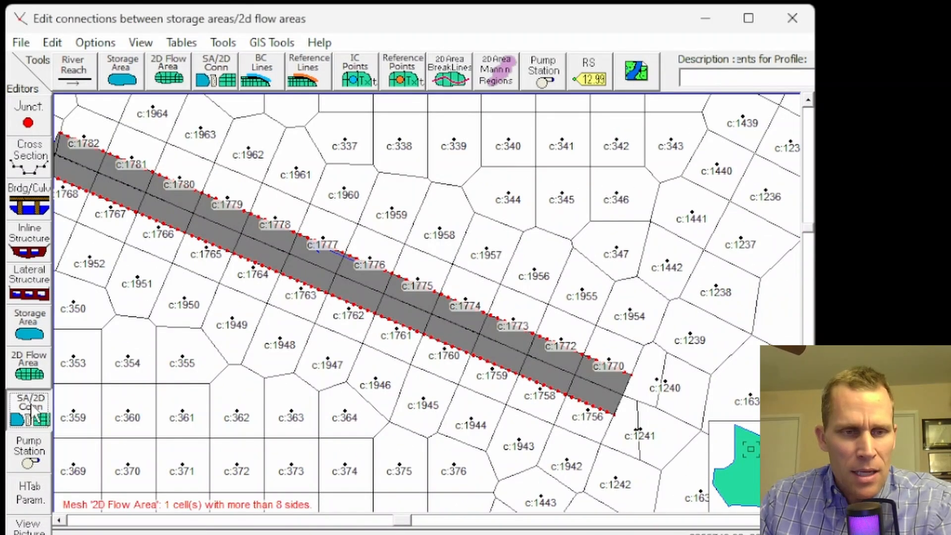
click(30, 410)
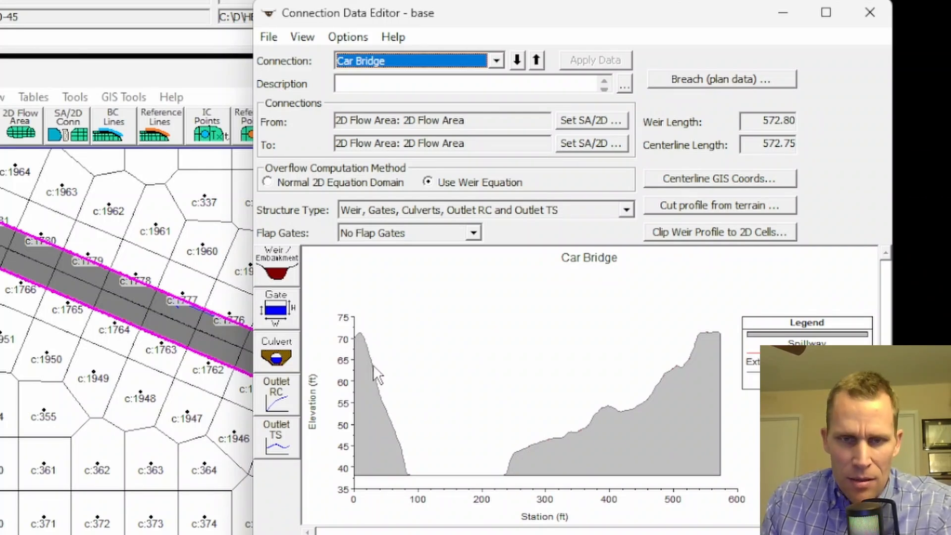
Open the Car Bridge weir/embankment data and clear all rows of the embankment station/elevation table.
click(280, 261)
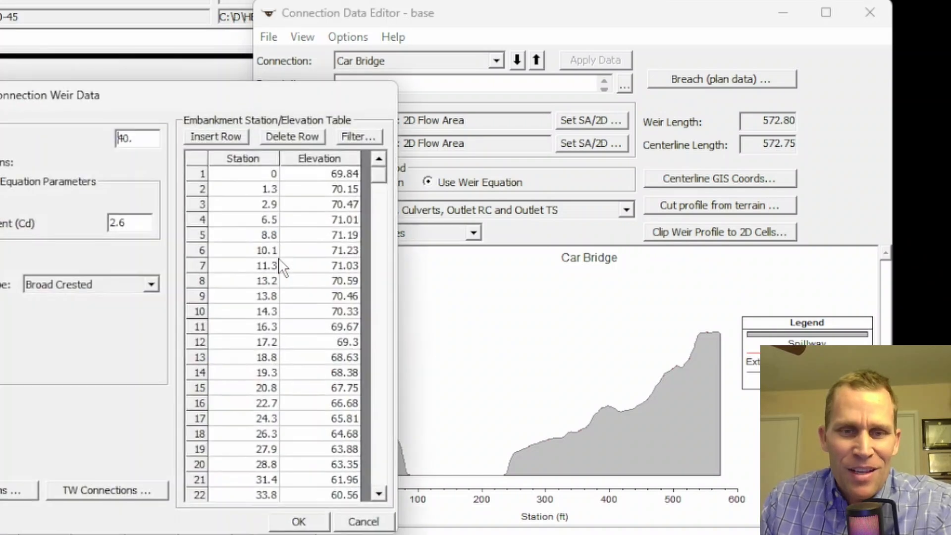
drag(263, 174, 340, 480)
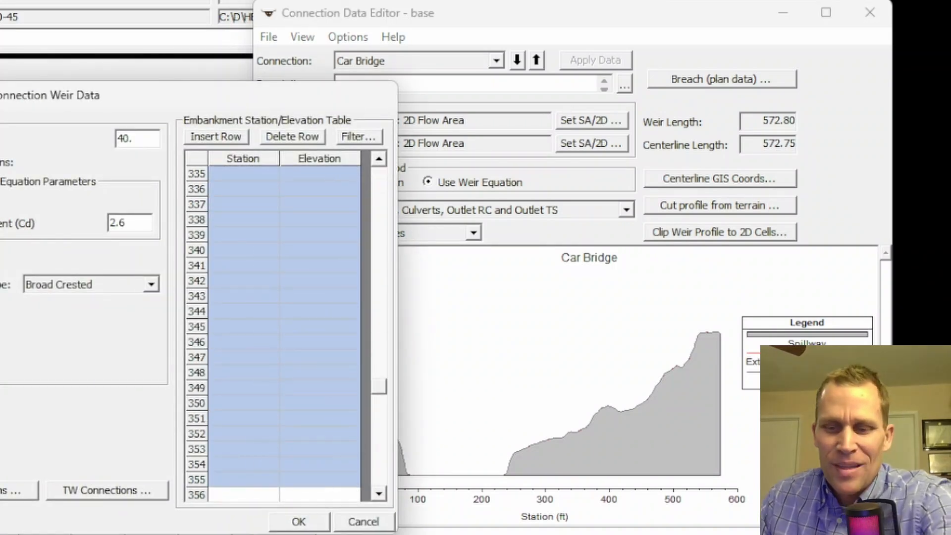
drag(379, 389, 382, 154)
drag(302, 95, 227, 88)
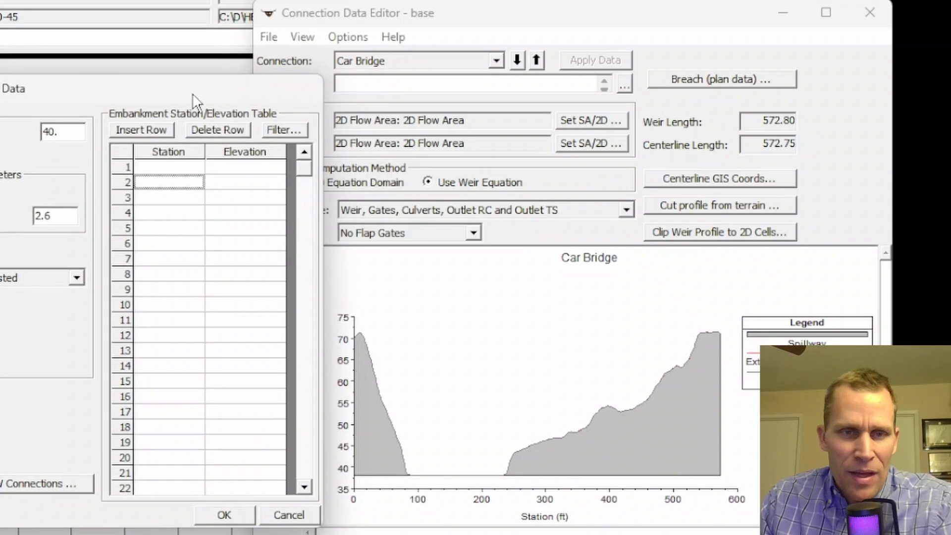
Enter a flat embankment from station 0 to 572.8 at elevation 70 and accept the weir data.
click(174, 171)
text(0)
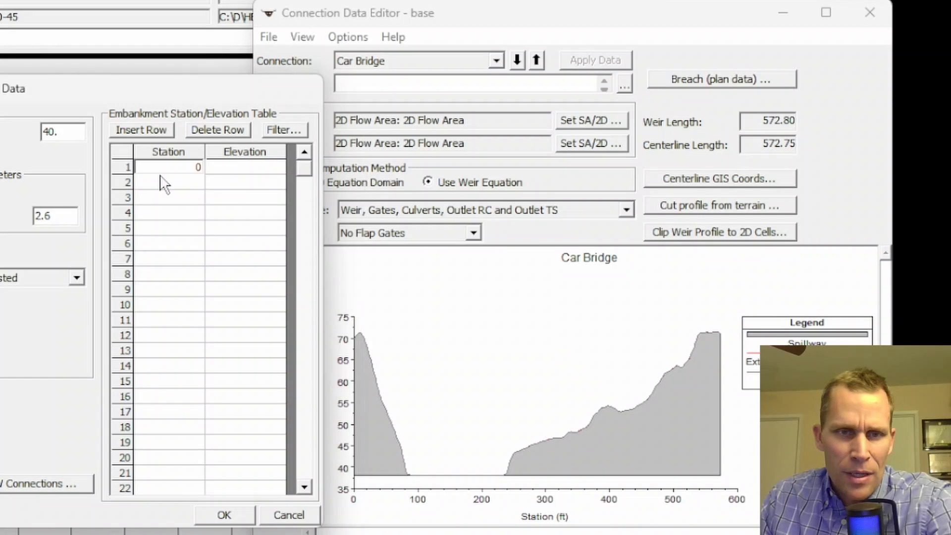
click(182, 182)
text(572.)
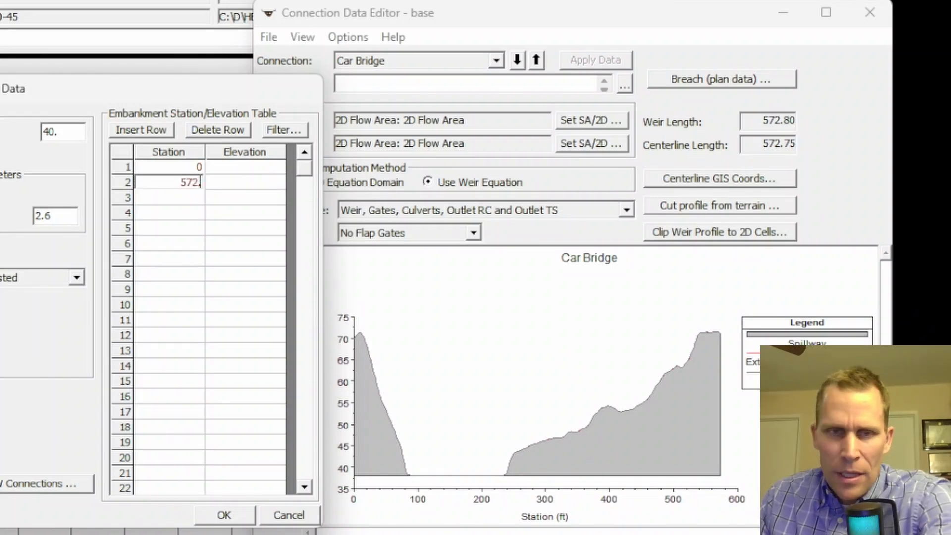
text(8)
click(235, 167)
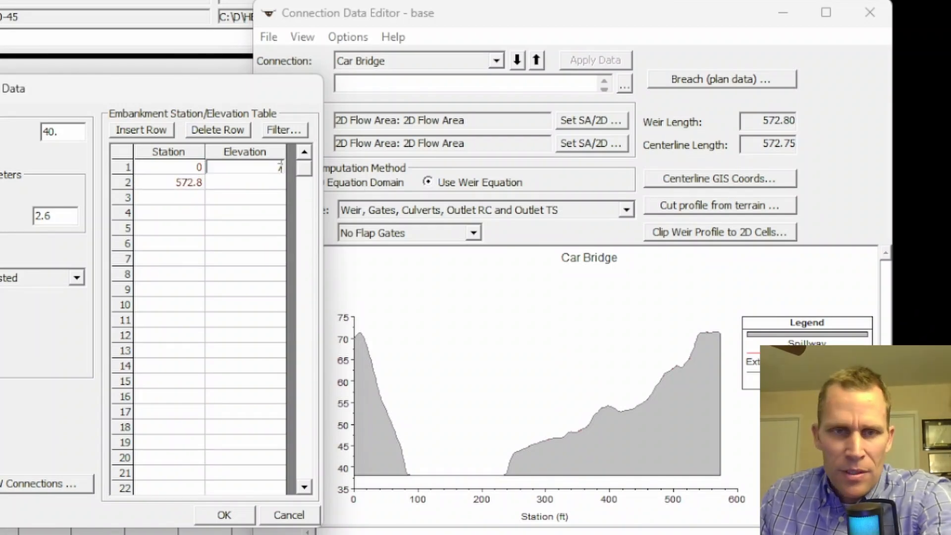
text(70)
click(237, 183)
text(70)
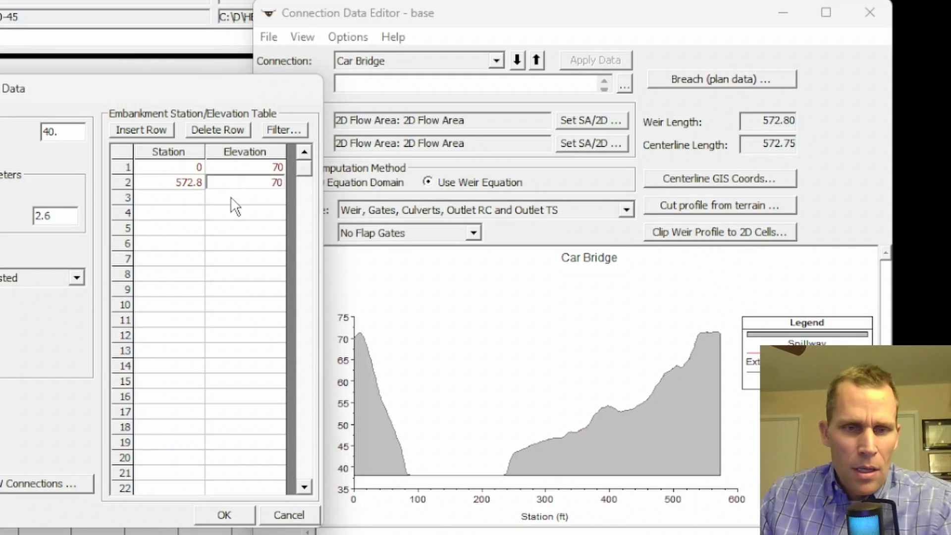
click(224, 515)
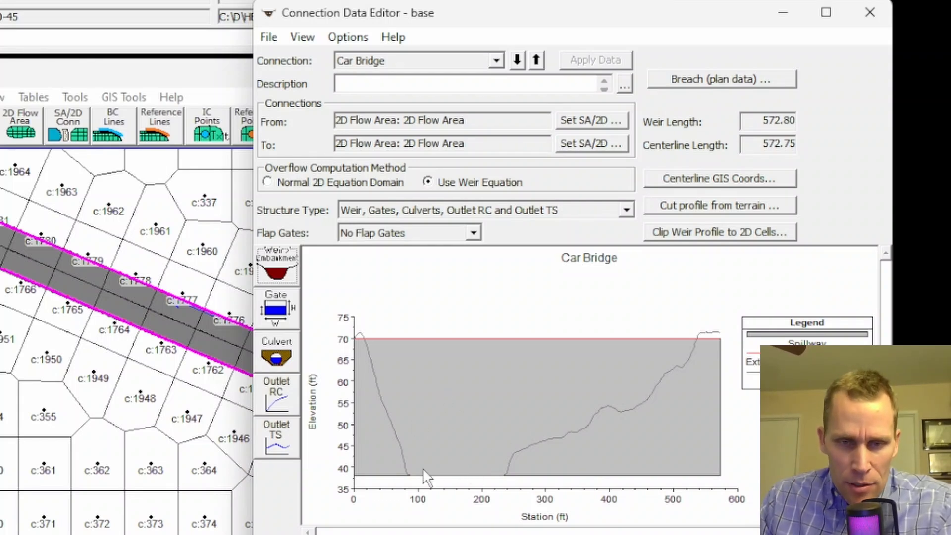
Open the culvert data editor, add a new culvert group and rename it "all culverts".
click(276, 348)
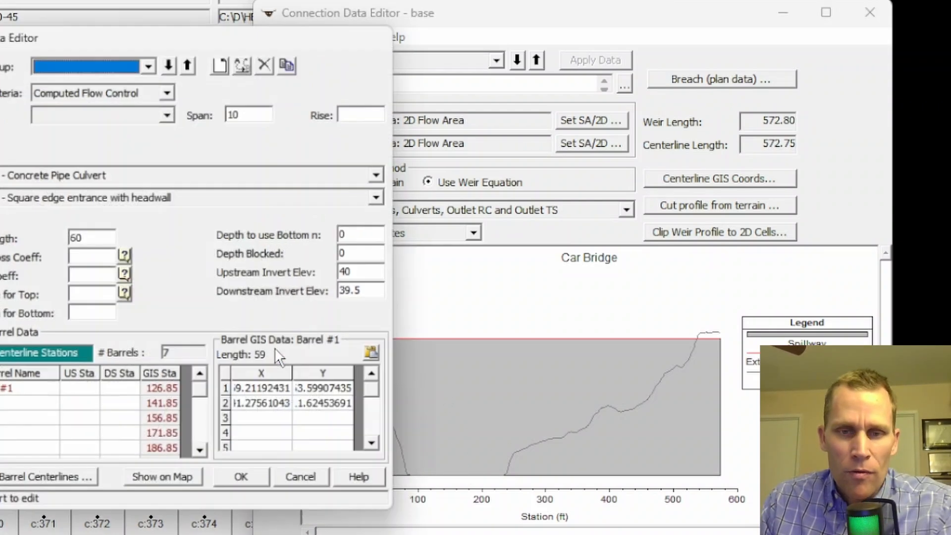
click(169, 112)
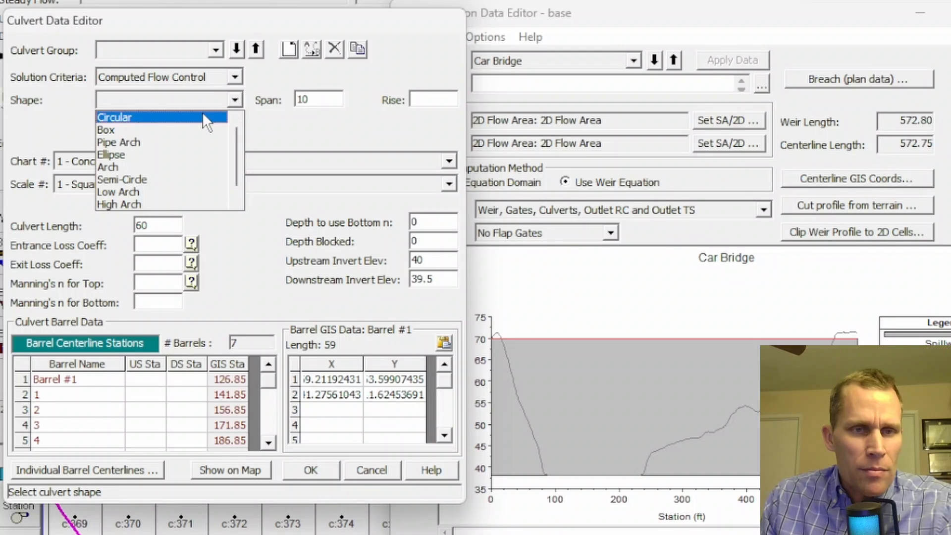
click(289, 50)
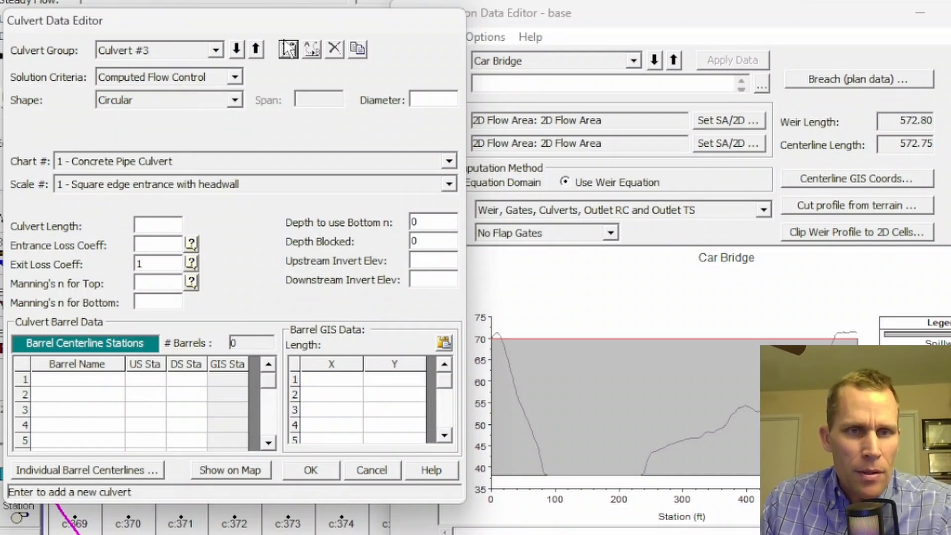
click(314, 50)
text(al)
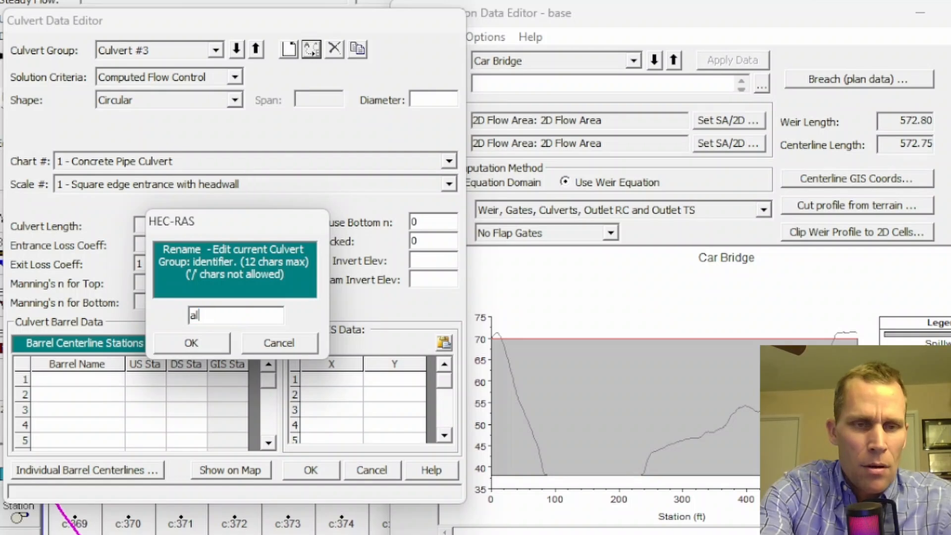
text(l culverts)
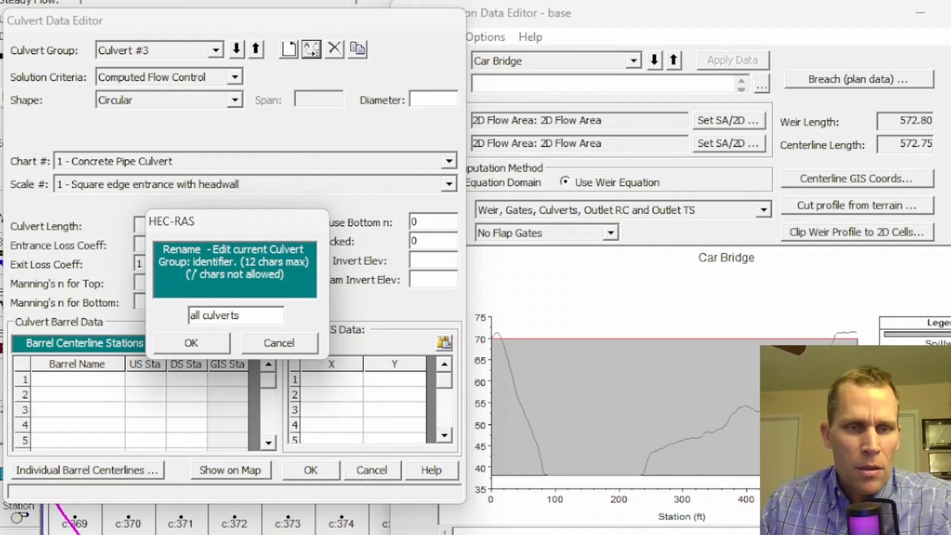
click(208, 342)
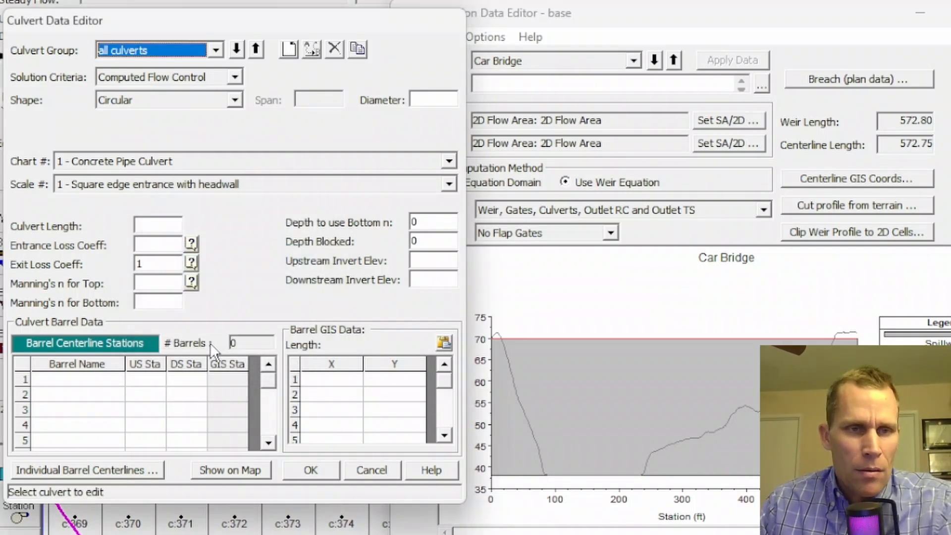
Set the culvert shape to Box with a span of 10 and a rise of 10.
click(234, 98)
click(188, 124)
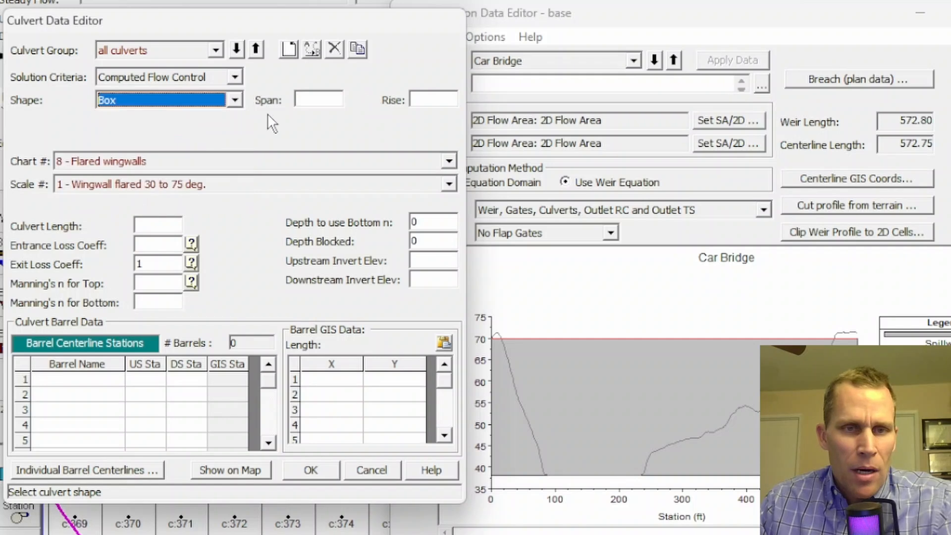
click(321, 102)
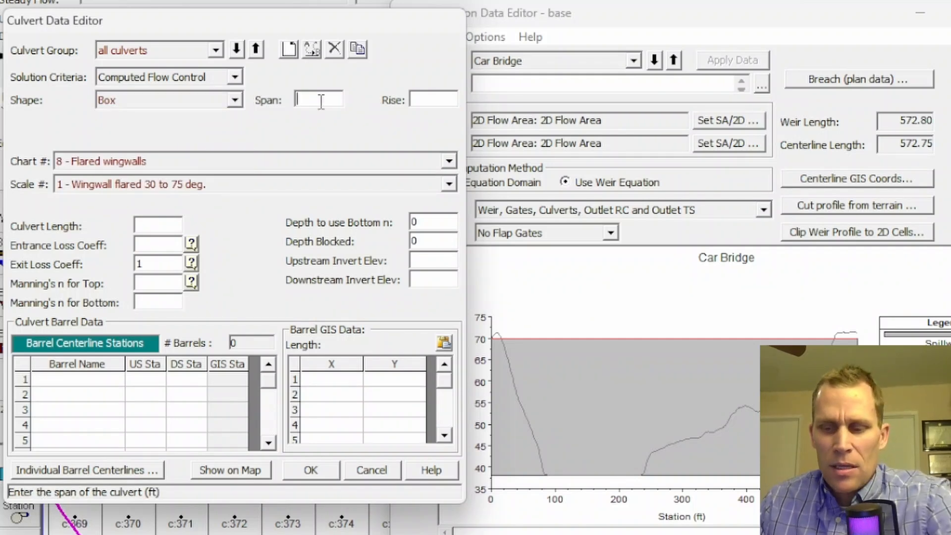
text(10)
click(424, 105)
text(10)
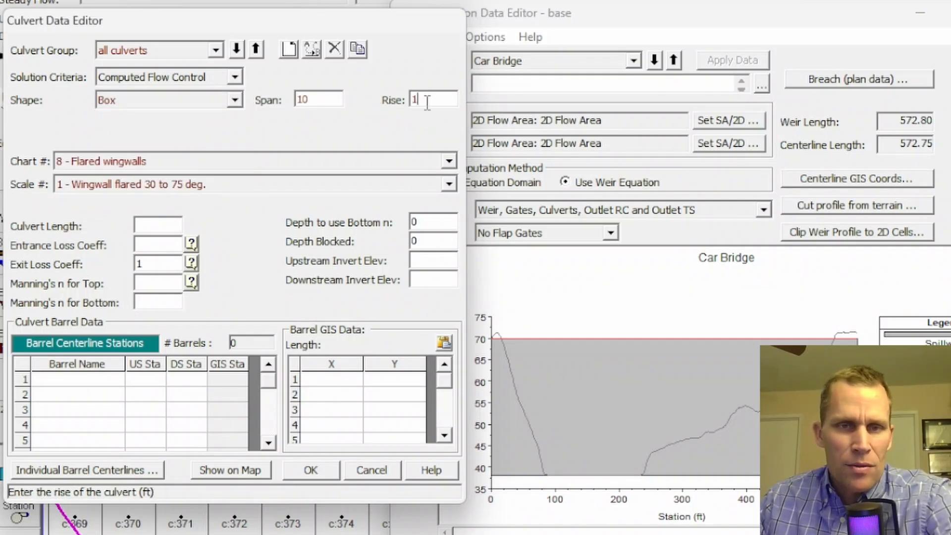
Set culvert length to 60, entrance loss coefficient to 0.5, and Manning's n to 0.013 for top and bottom.
click(170, 226)
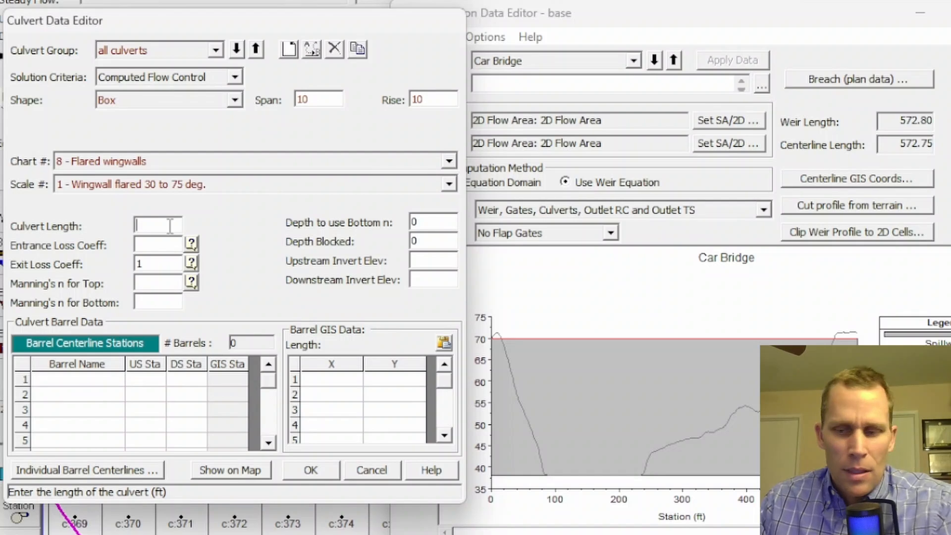
text(60)
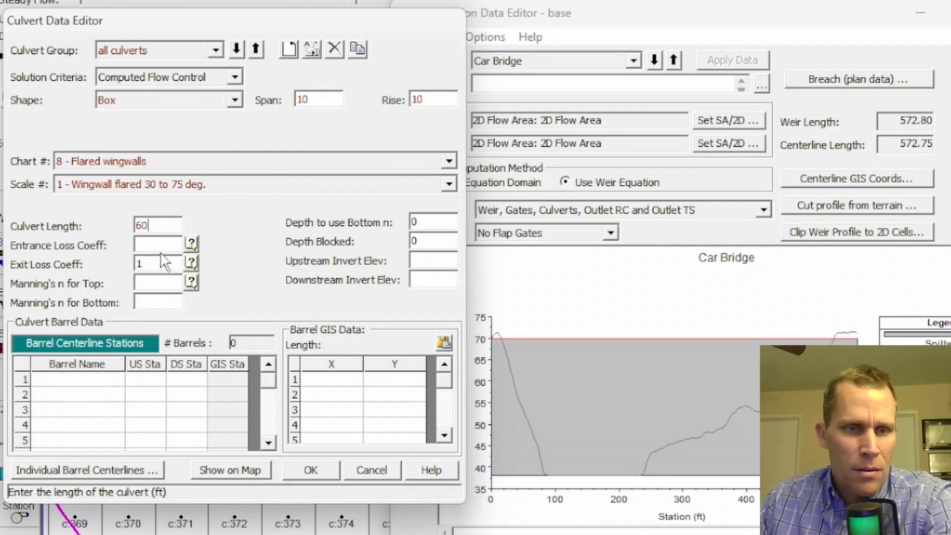
click(162, 245)
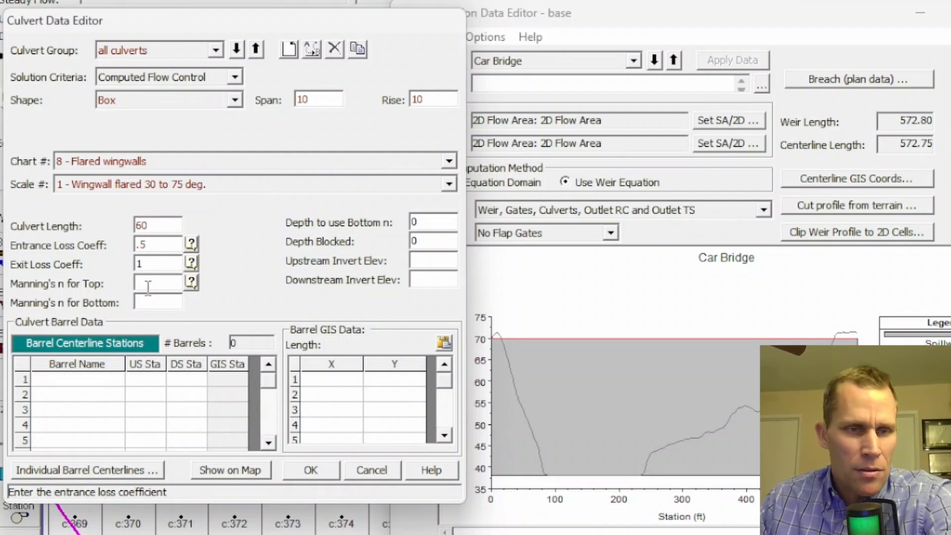
click(152, 283)
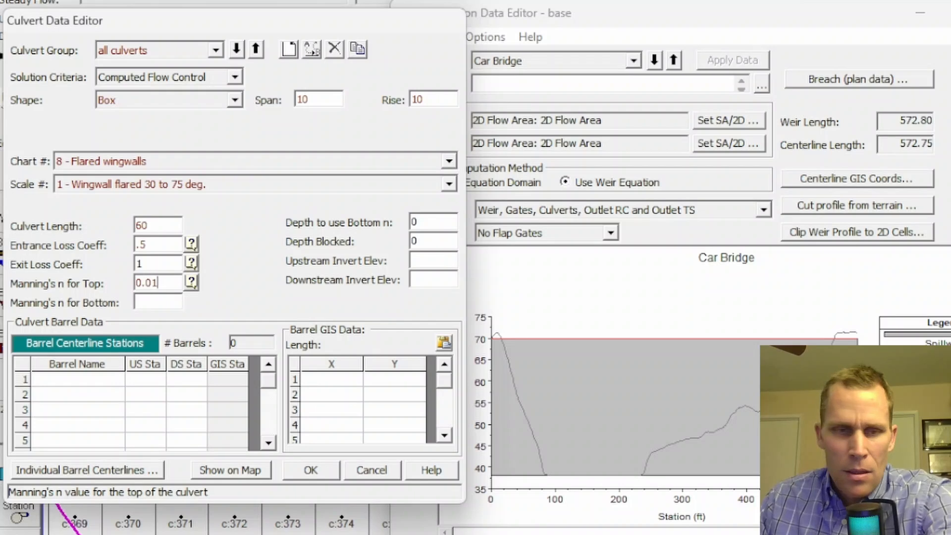
click(155, 303)
click(434, 221)
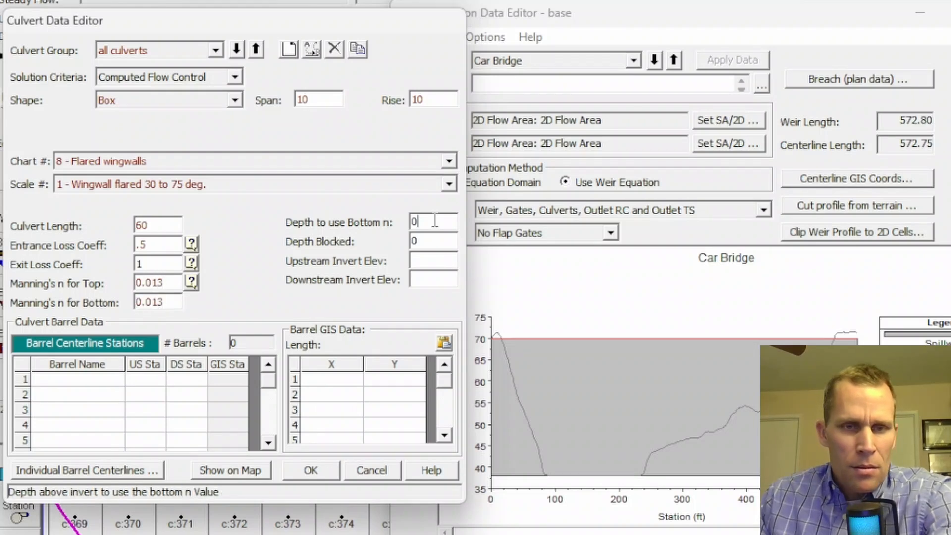
Set the upstream invert elevation to 40 and the downstream invert elevation to 39.5.
click(429, 261)
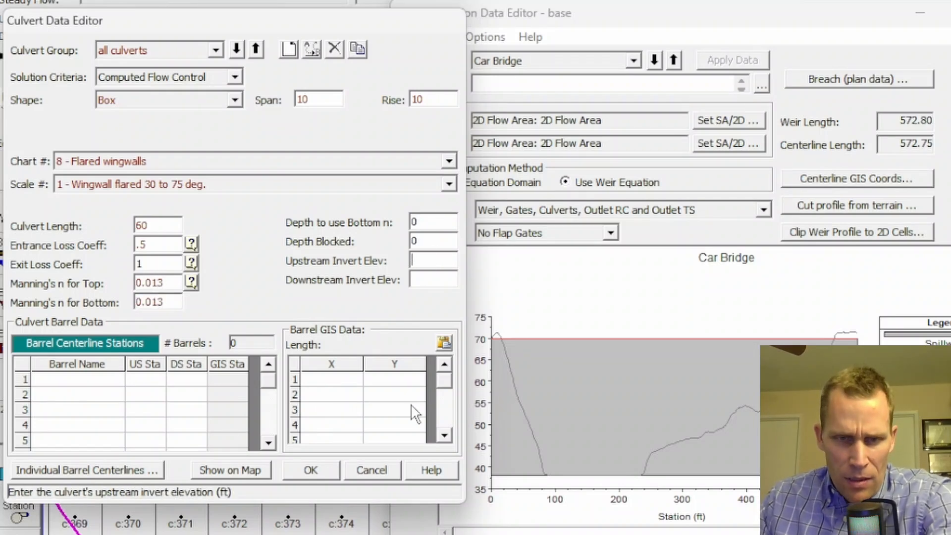
click(420, 281)
text(39.5)
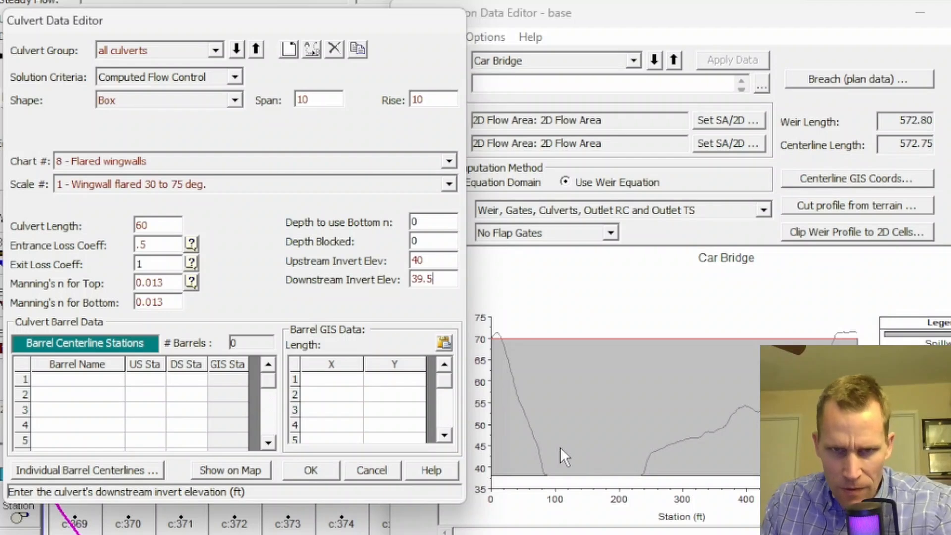
Enter five barrels b1 to b5 at centerline stations 105, 120, 135, 150 and 165, and accept the culvert data.
click(150, 379)
text(105)
key(Tab)
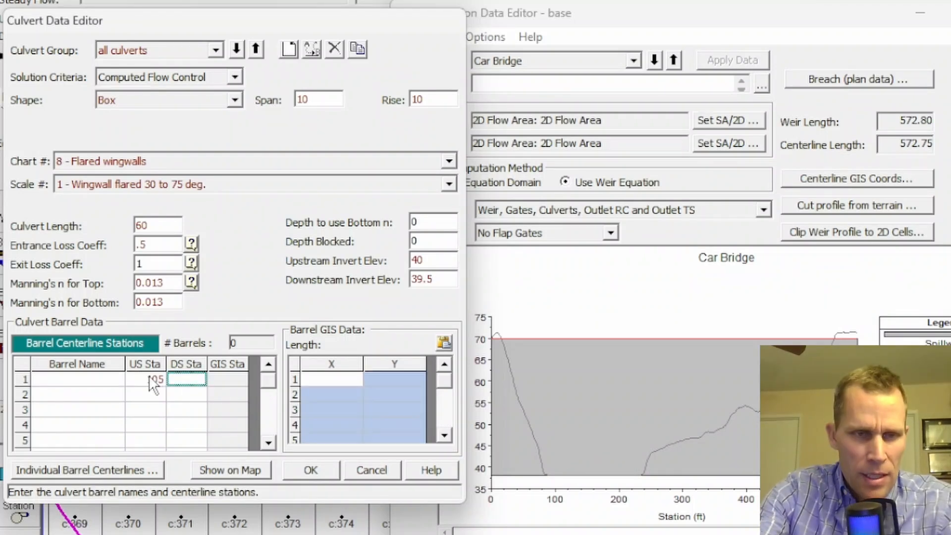
text(105)
key(Tab)
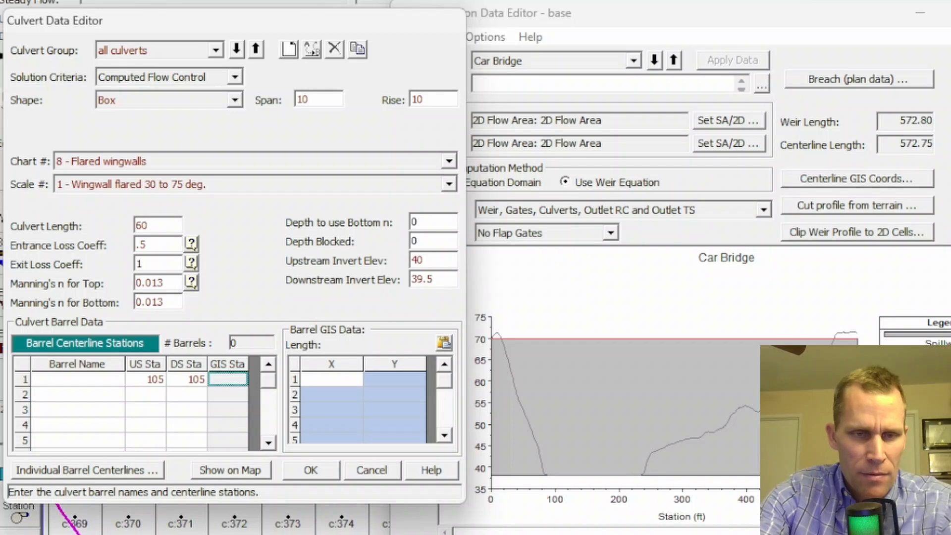
key(Tab)
text(120)
key(Tab)
text(120)
key(Tab)
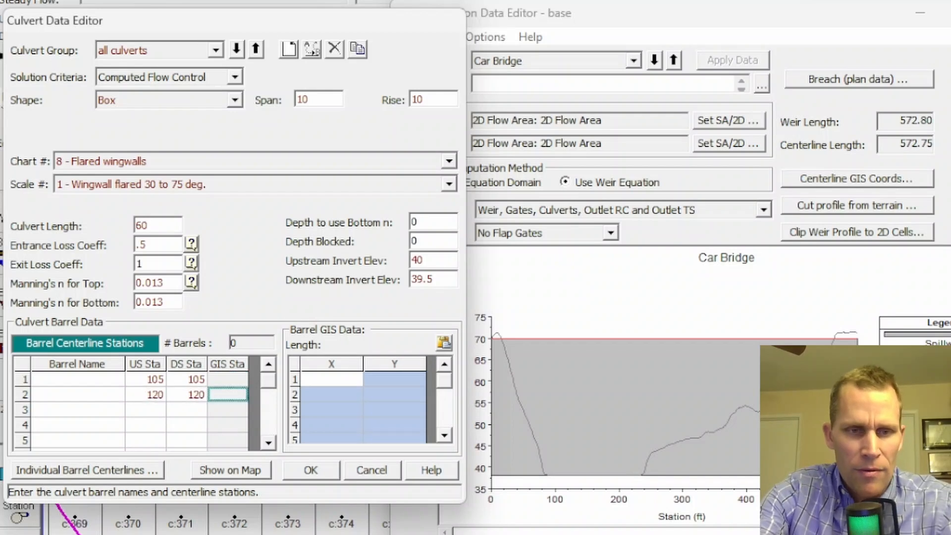
key(Tab)
key(Tab)
text(1)
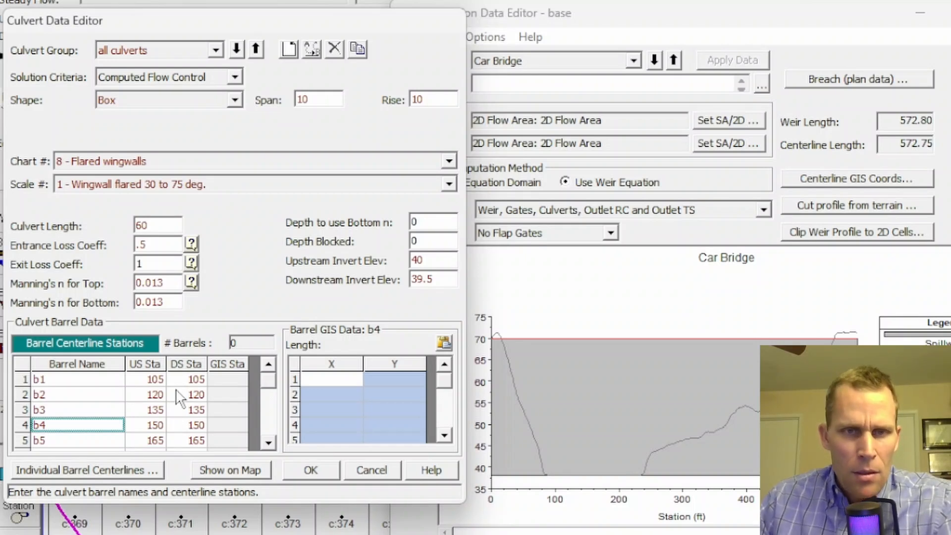
click(303, 468)
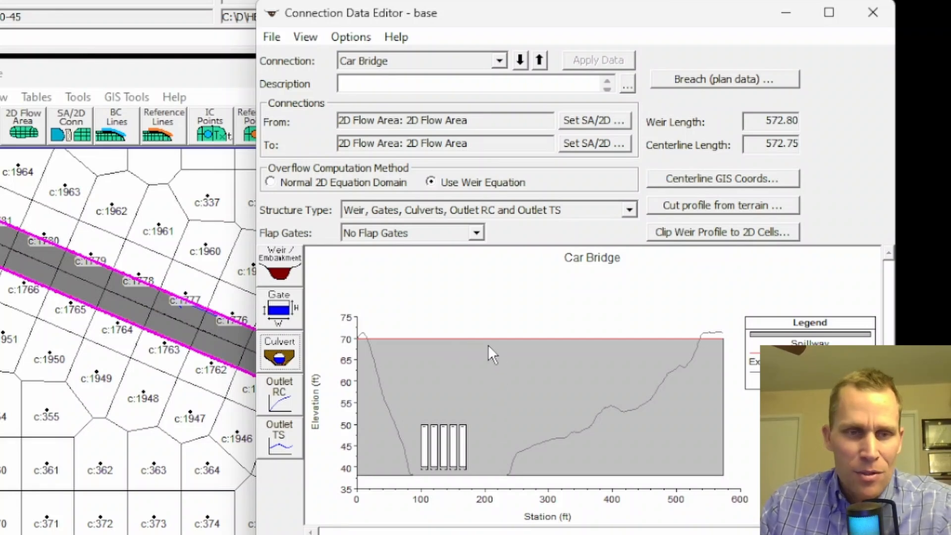
Reopen the embankment station/elevation table and insert four blank rows before the end station.
click(282, 266)
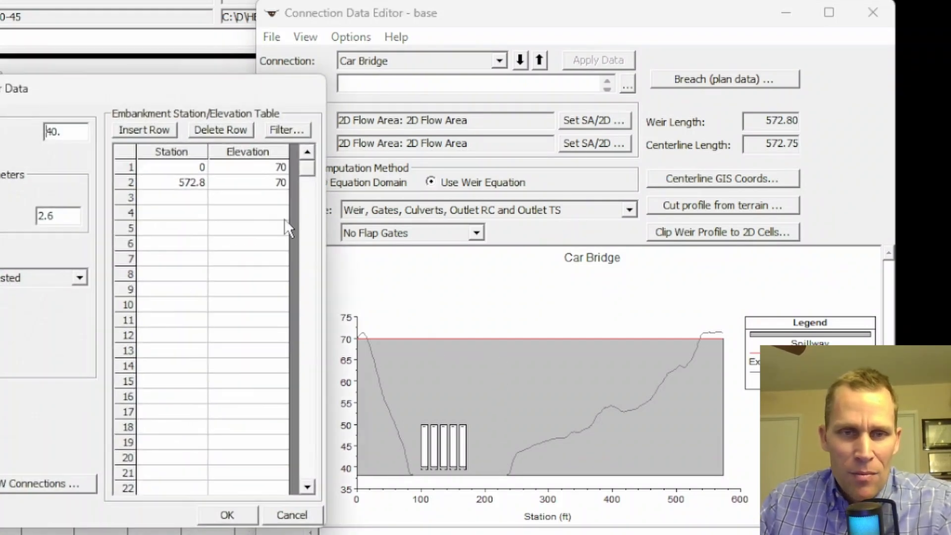
click(192, 184)
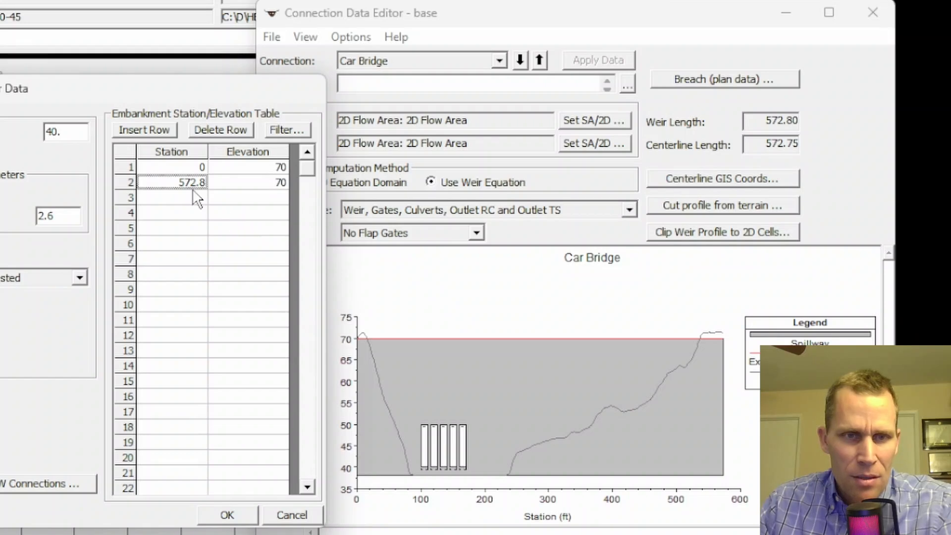
click(154, 135)
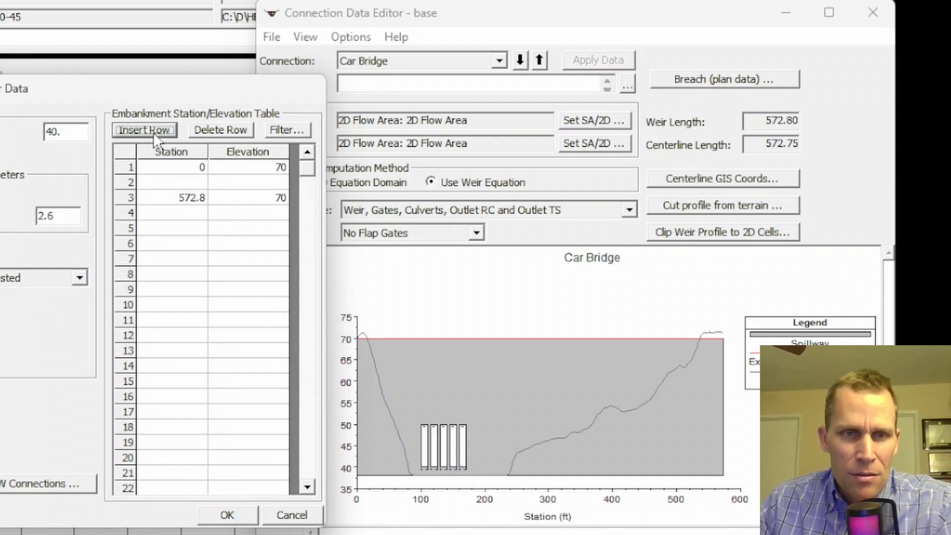
click(153, 132)
click(153, 132)
click(153, 131)
Enter embankment stations 100, 100, 200 and 200 in the four inserted rows.
click(185, 182)
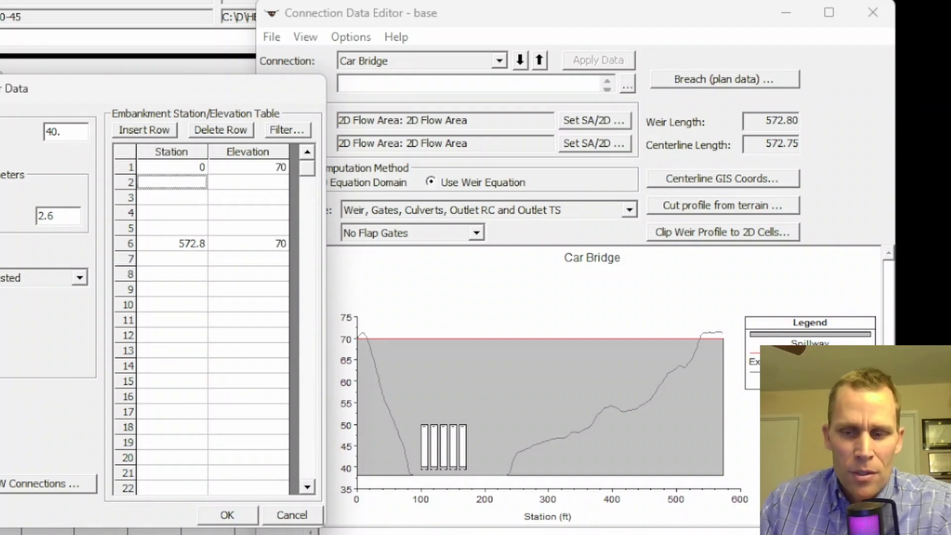
text(100)
key(Return)
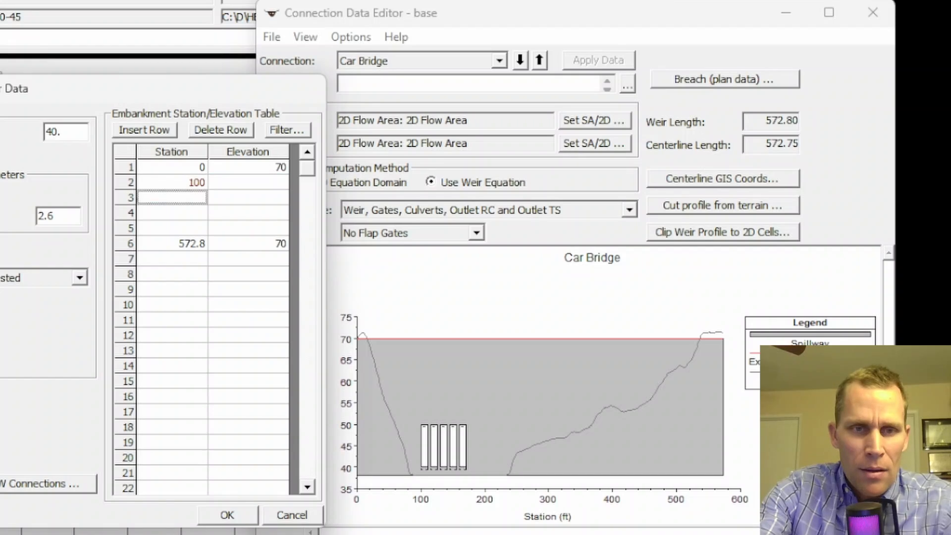
text(100)
key(Return)
text(200)
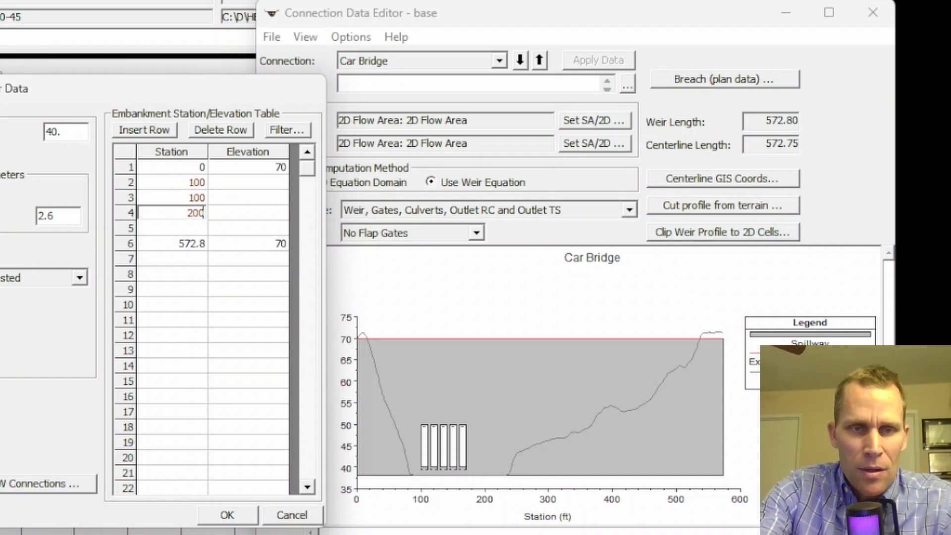
key(Return)
text(200)
key(Tab)
Set elevations 70, 60, 60 and 70 for the new stations and accept the embankment data.
key(Up)
key(Up)
key(Up)
text(70)
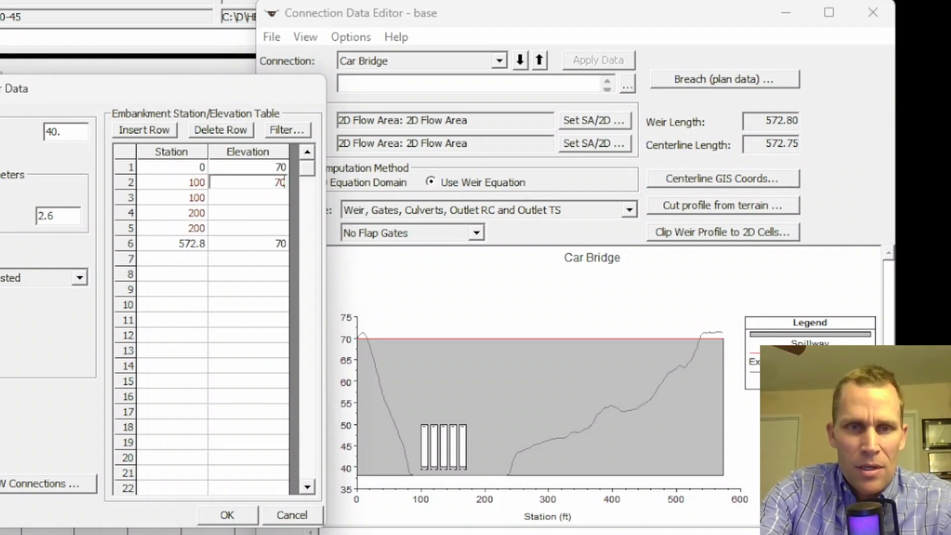
key(Return)
key(Tab)
key(Down)
key(Tab)
text(70)
key(Tab)
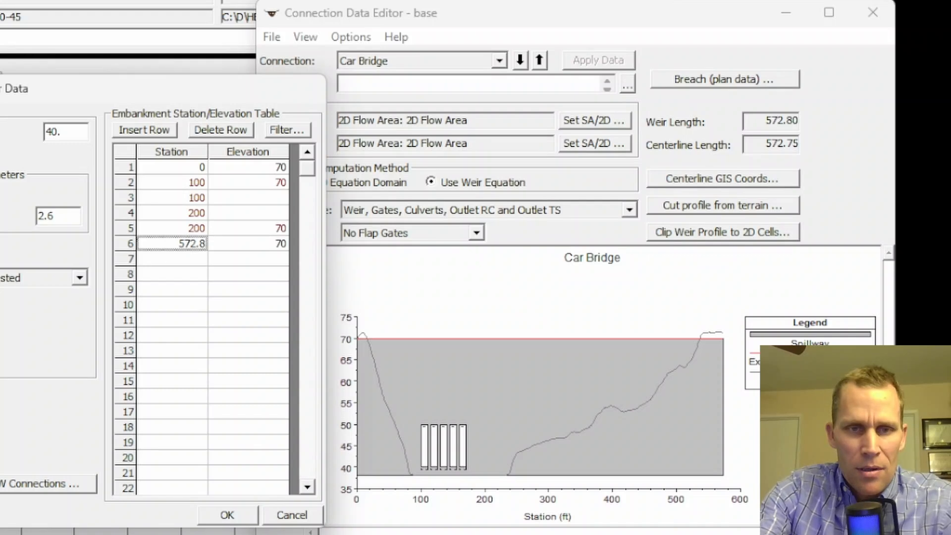
key(Up)
key(Up)
key(Up)
key(Up)
key(Tab)
key(Down)
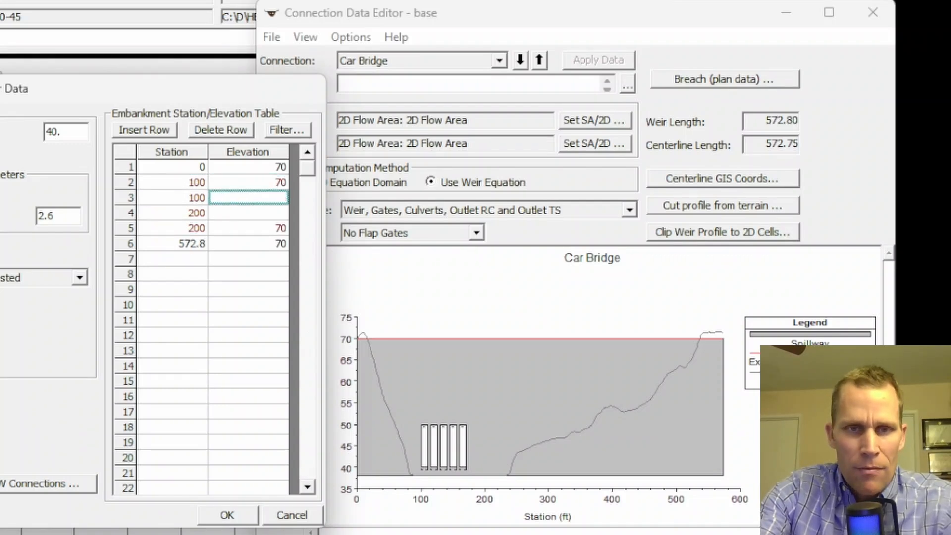
text(60)
key(Down)
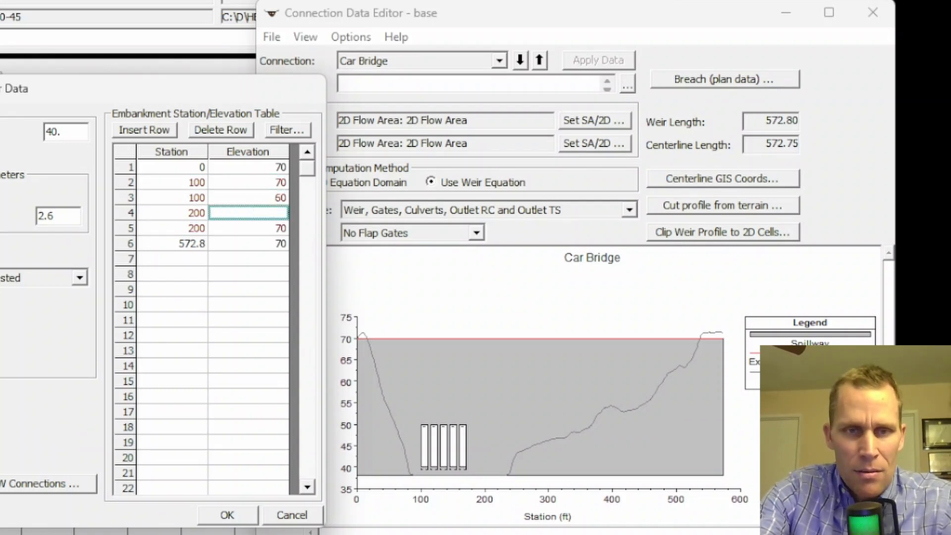
text(60)
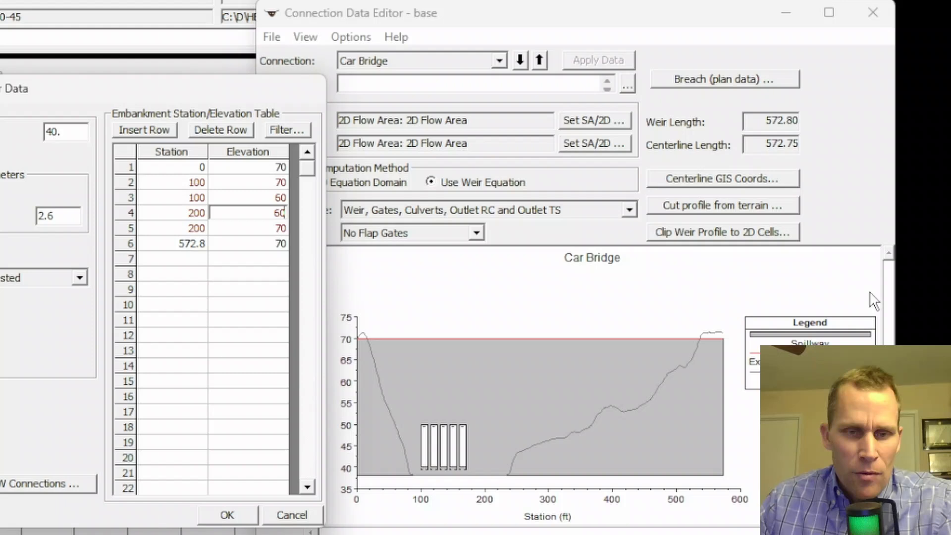
click(242, 516)
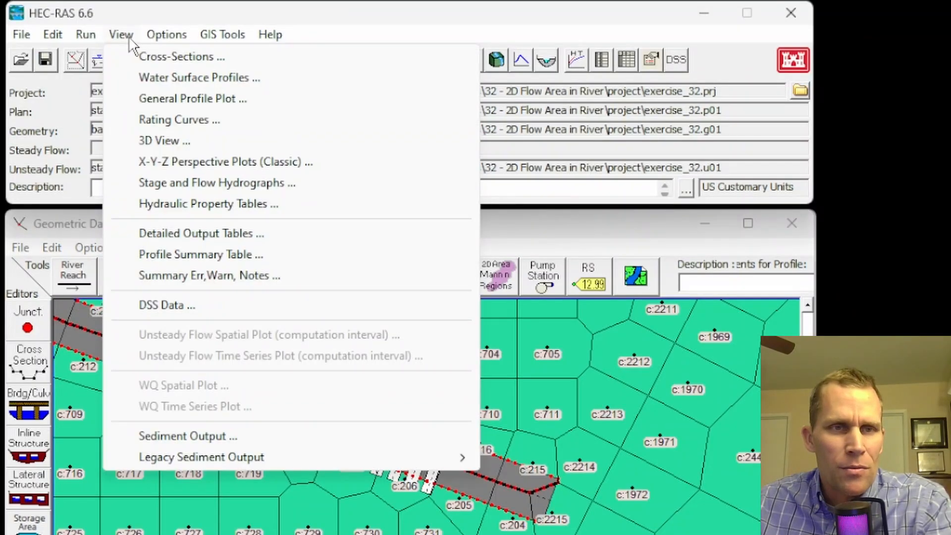
Run the unsteady flow analysis for plan stage_45-60-45 and close the computation windows.
click(89, 35)
click(89, 35)
click(89, 36)
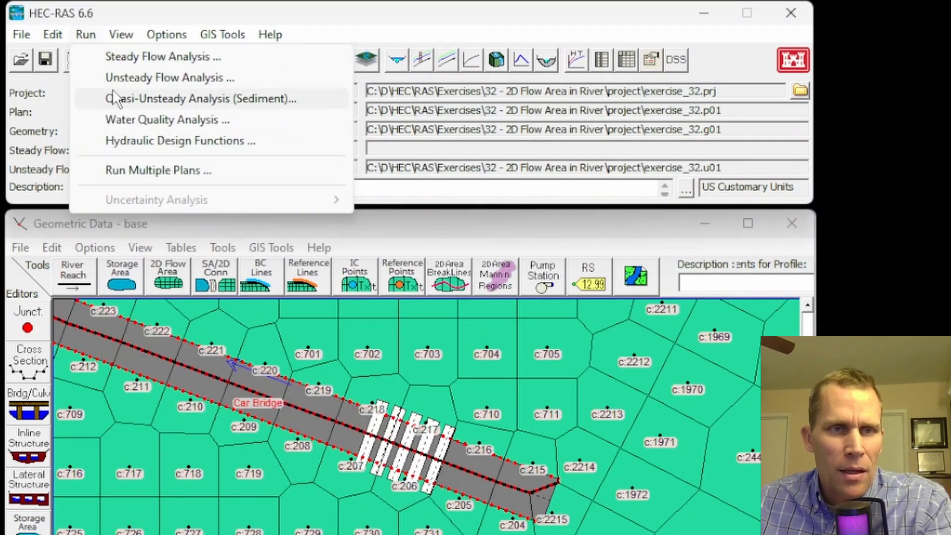
click(121, 78)
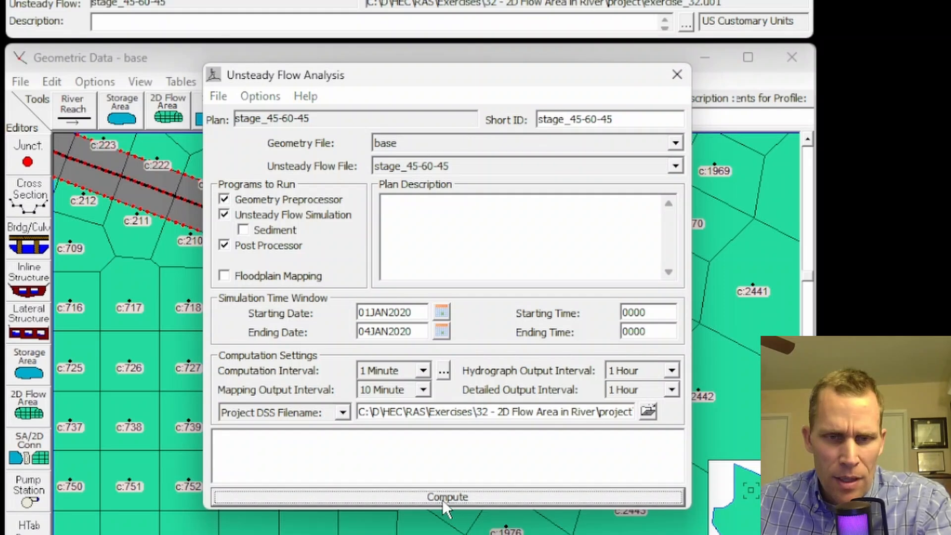
click(445, 503)
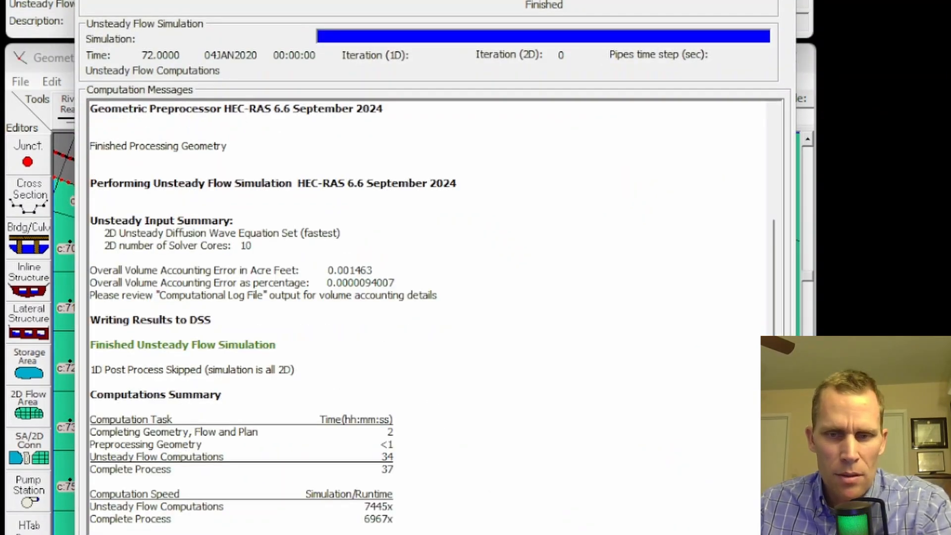
click(693, 534)
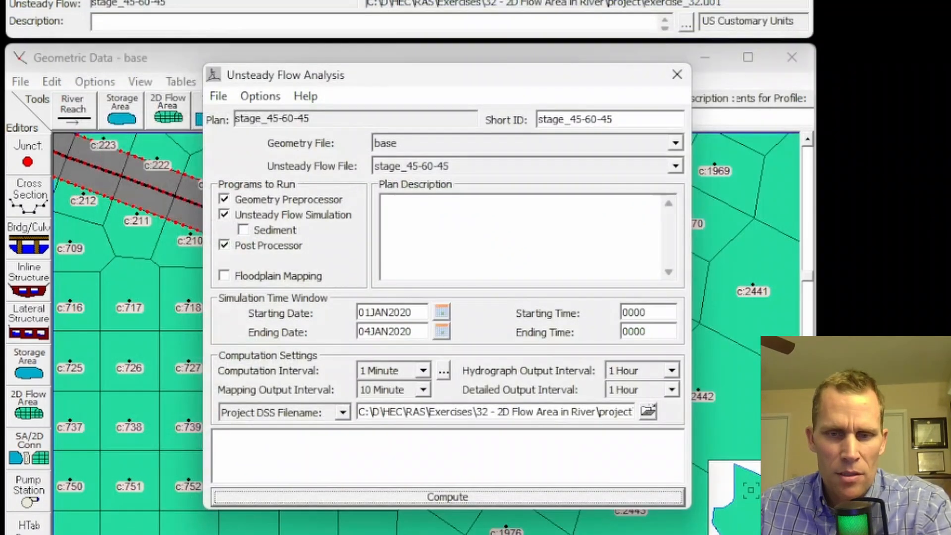
click(676, 75)
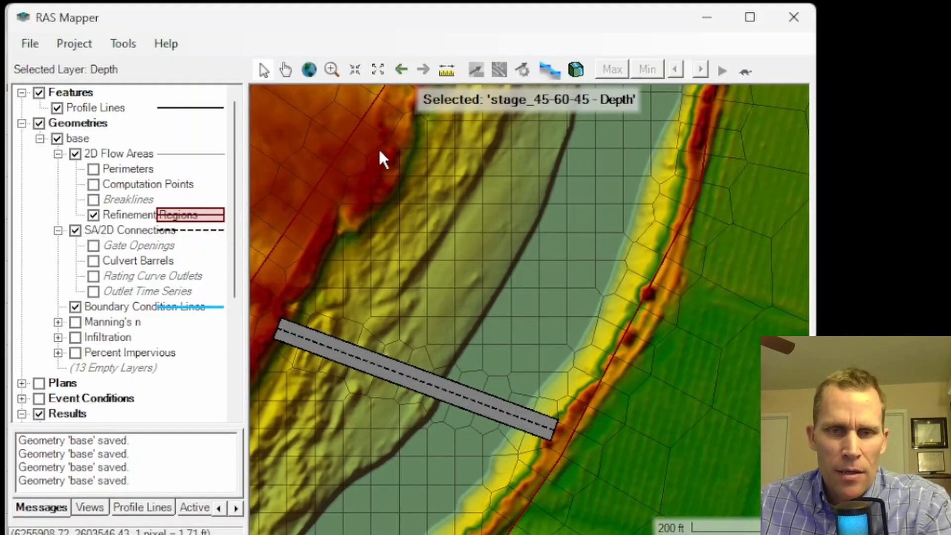
Hide the 2D flow area geometry layers and turn on the Depth results layer for stage_45-60-45.
scroll(456, 272, down, 1)
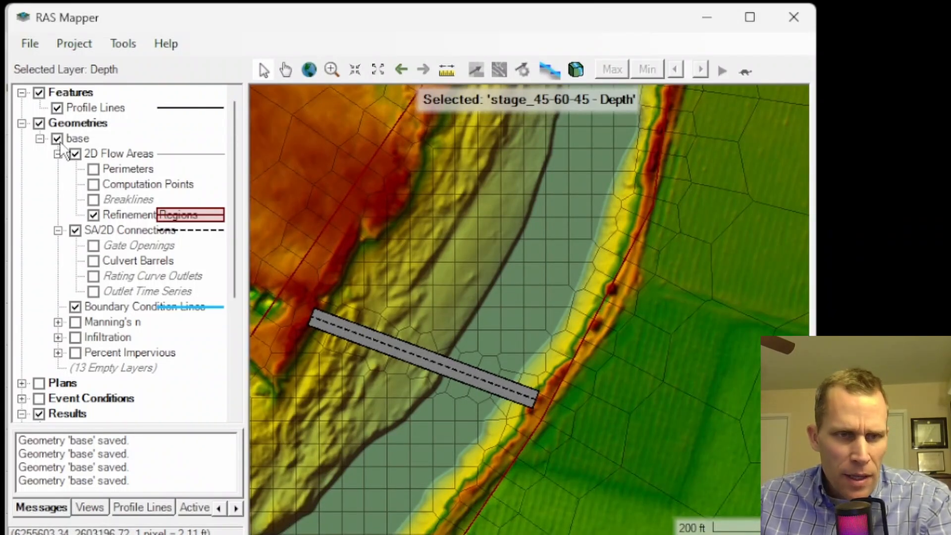
click(75, 154)
scroll(107, 342, down, 4)
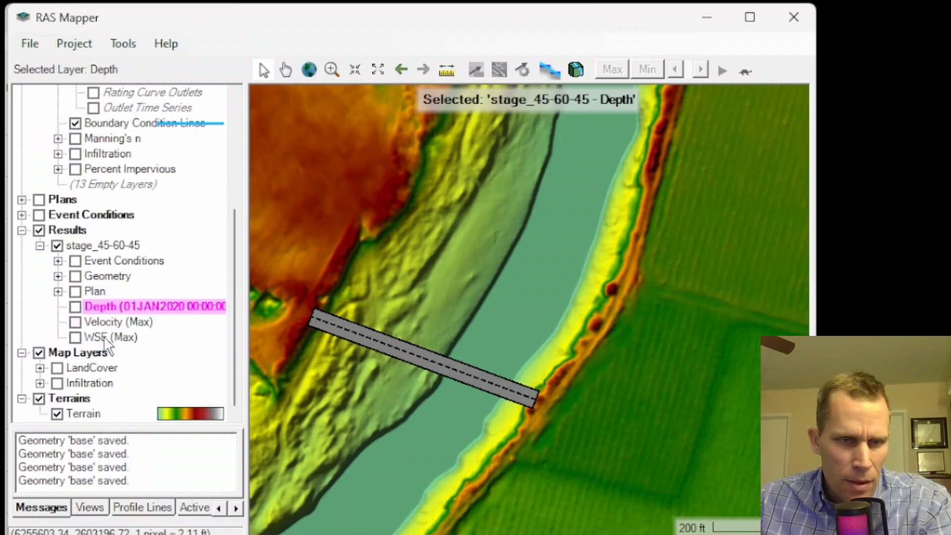
click(75, 307)
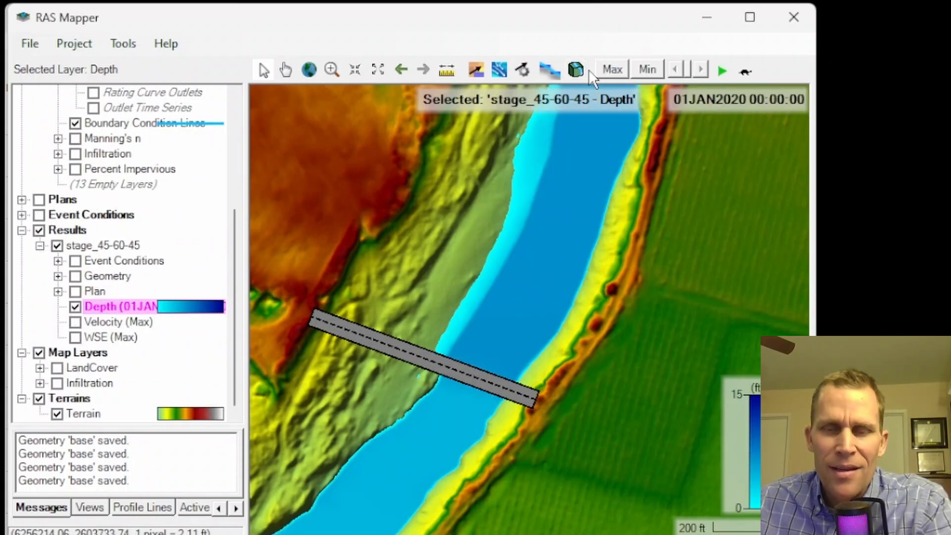
Animate the depth results over time and zoom in on the car bridge.
drag(817, 151, 894, 178)
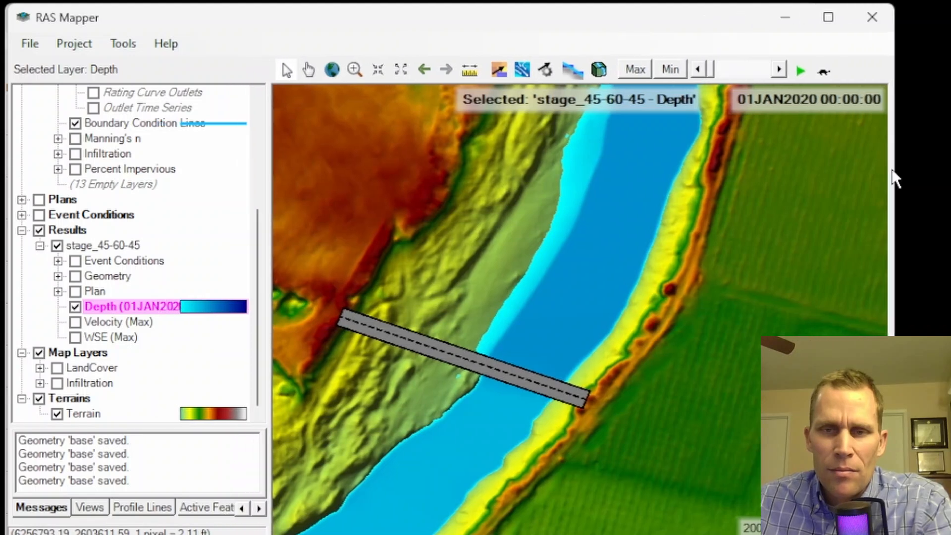
click(802, 70)
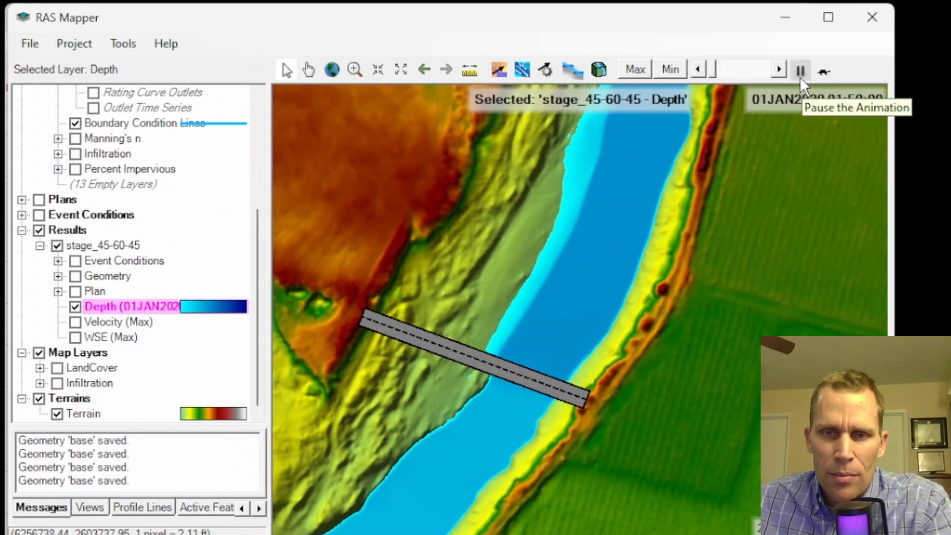
mouse_move(620, 329)
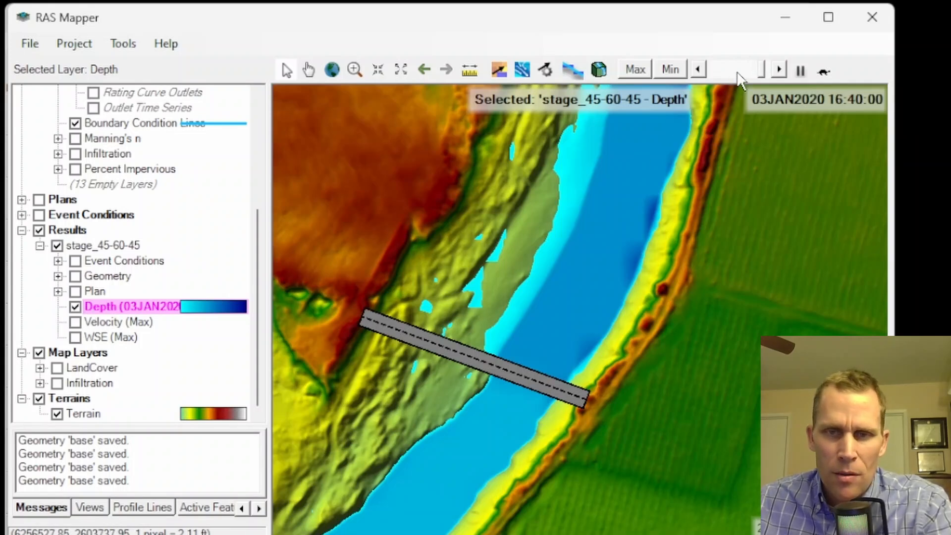
drag(764, 70, 713, 70)
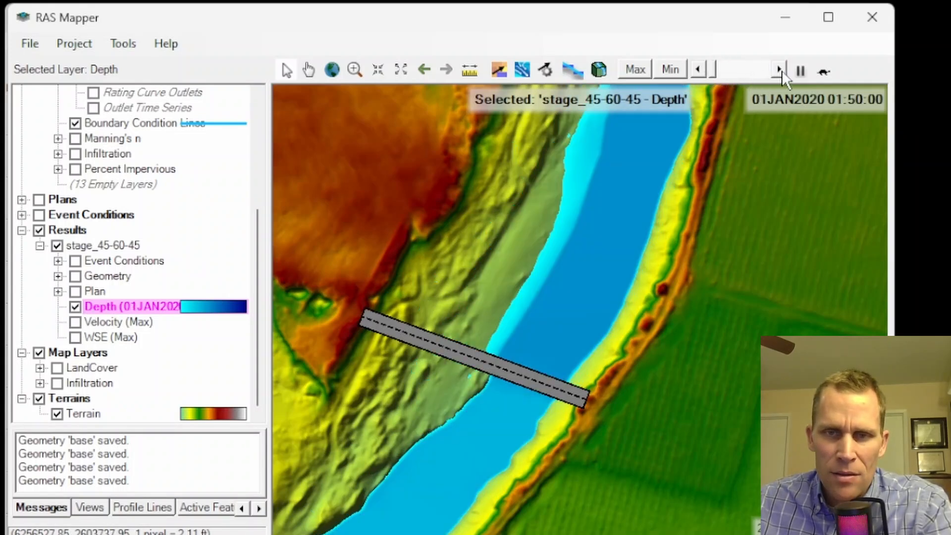
click(801, 73)
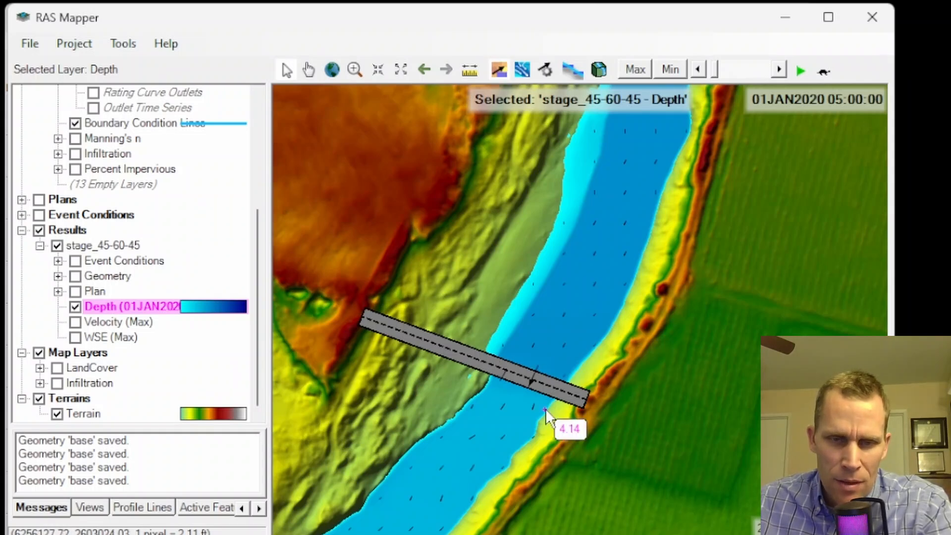
scroll(540, 384, up, 2)
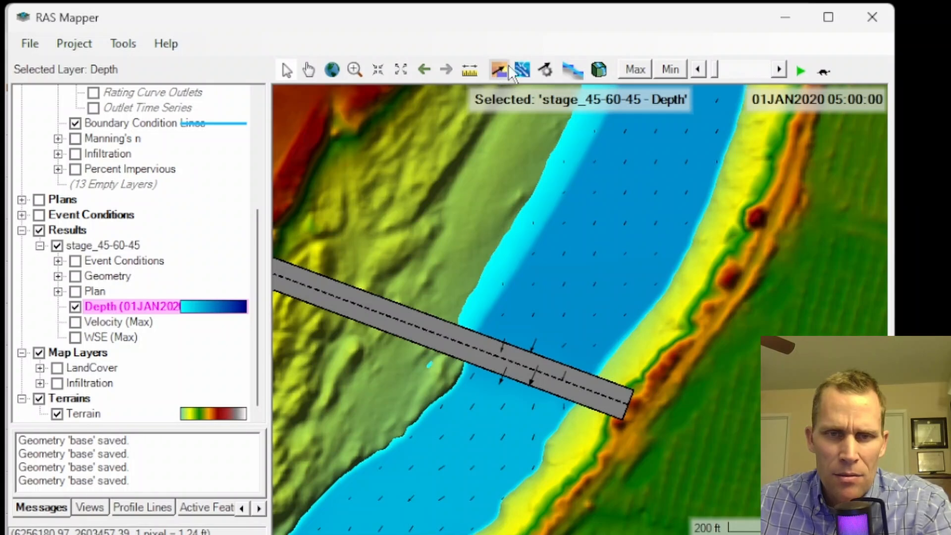
Toggle particle tracing and step through the animation to review flow around the bridge.
click(524, 73)
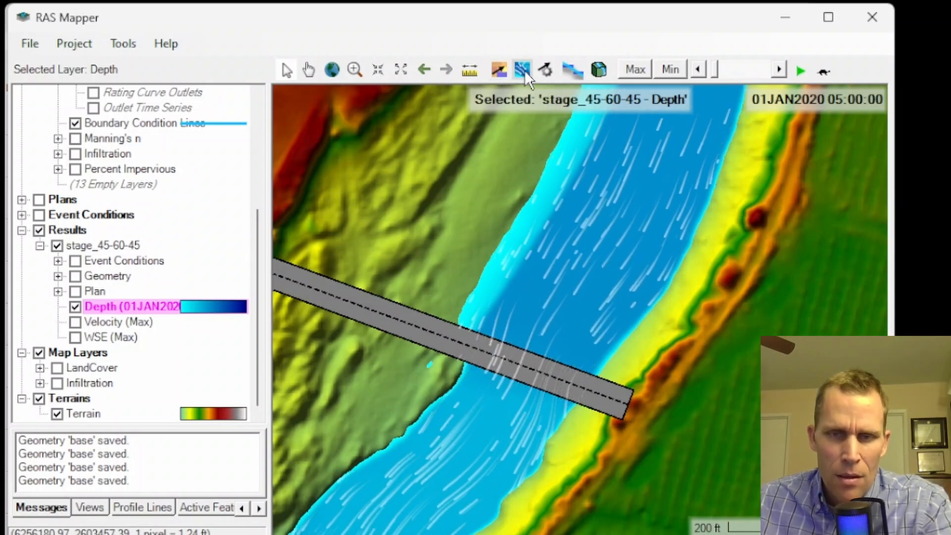
click(525, 74)
click(779, 69)
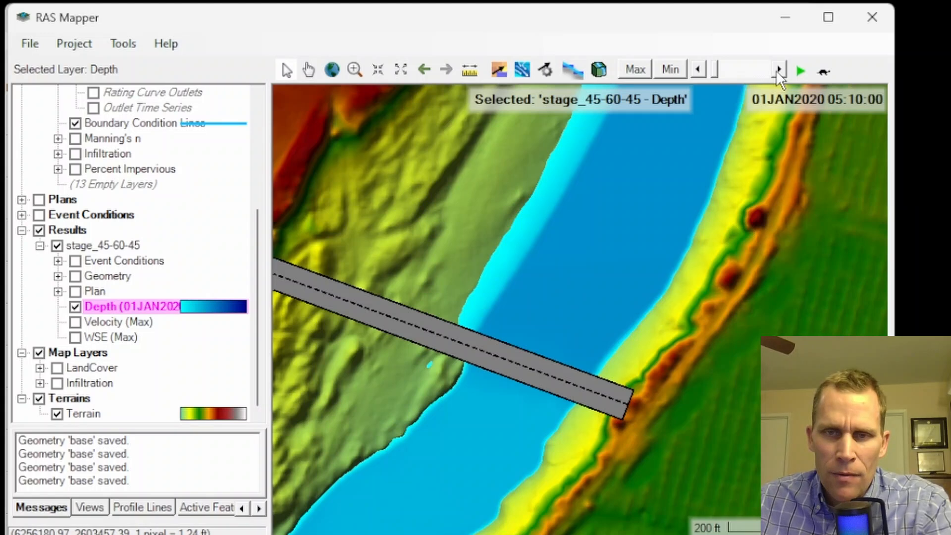
click(801, 72)
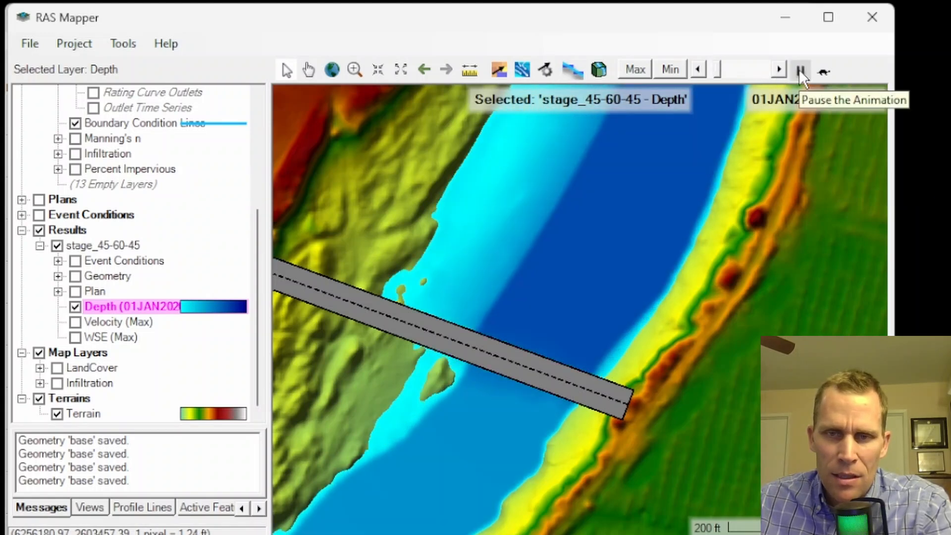
click(802, 74)
click(801, 72)
click(801, 72)
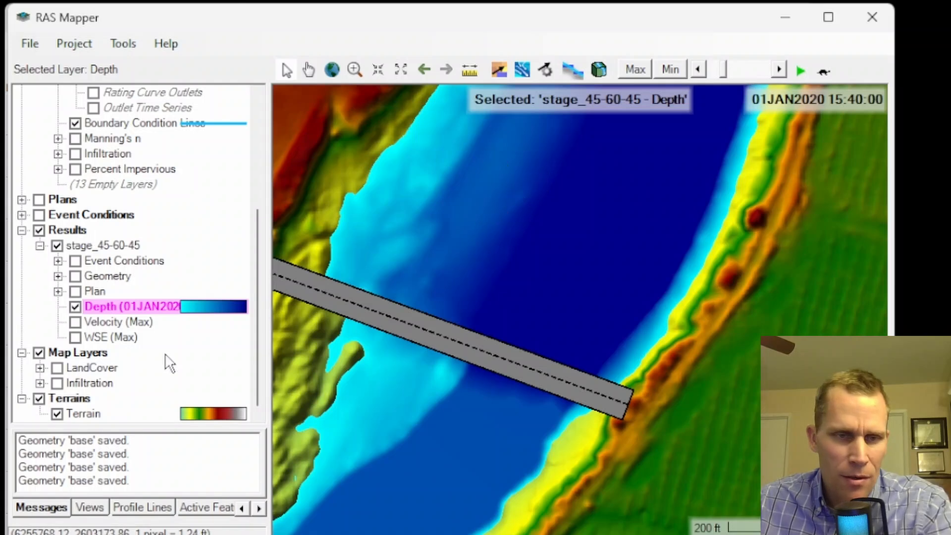
Turn on static velocity arrows and set their color to White.
click(498, 69)
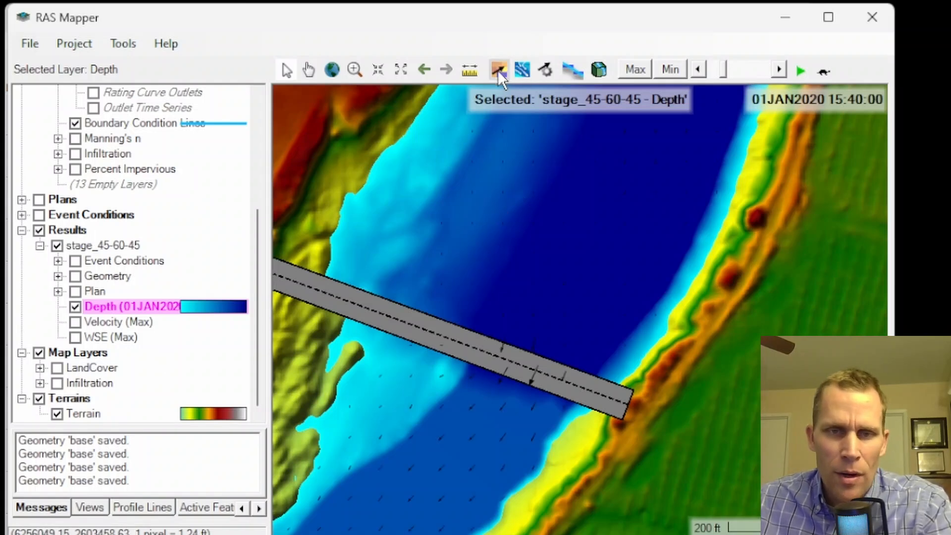
click(545, 70)
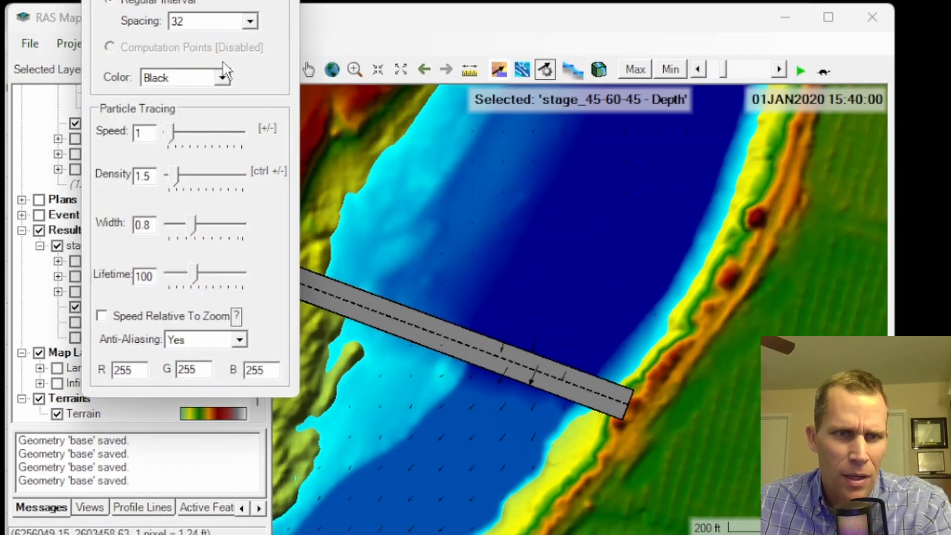
click(223, 78)
click(183, 108)
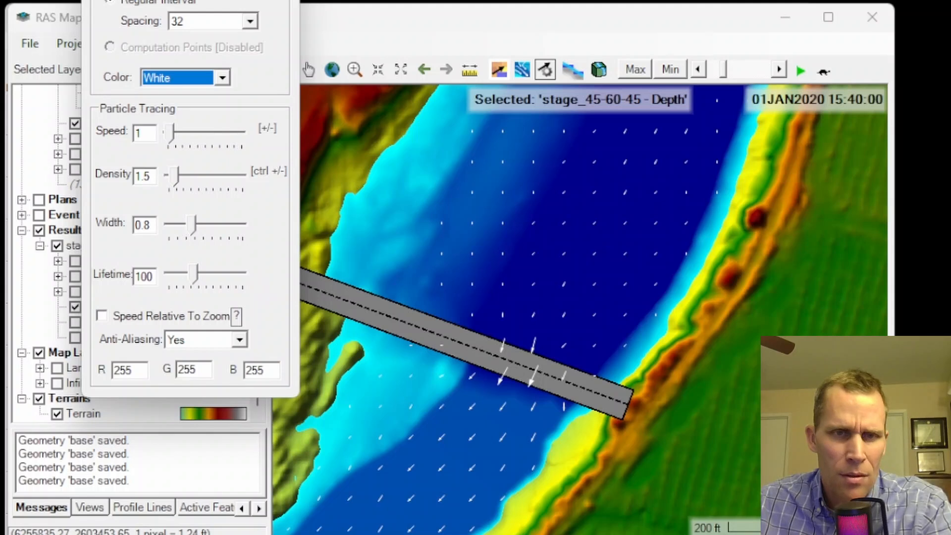
click(287, 0)
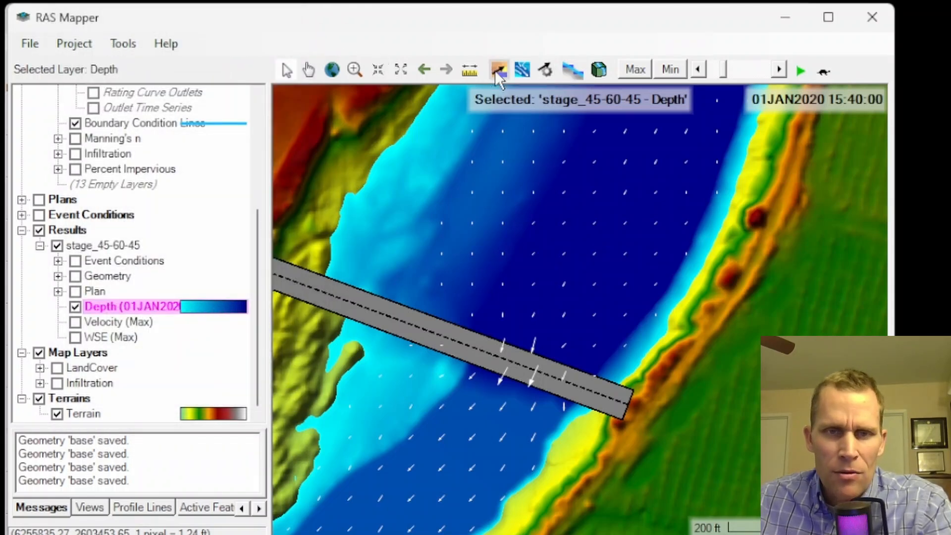
Preview particle tracing, turn off the velocity arrows, and zoom out over the bridge results.
click(522, 71)
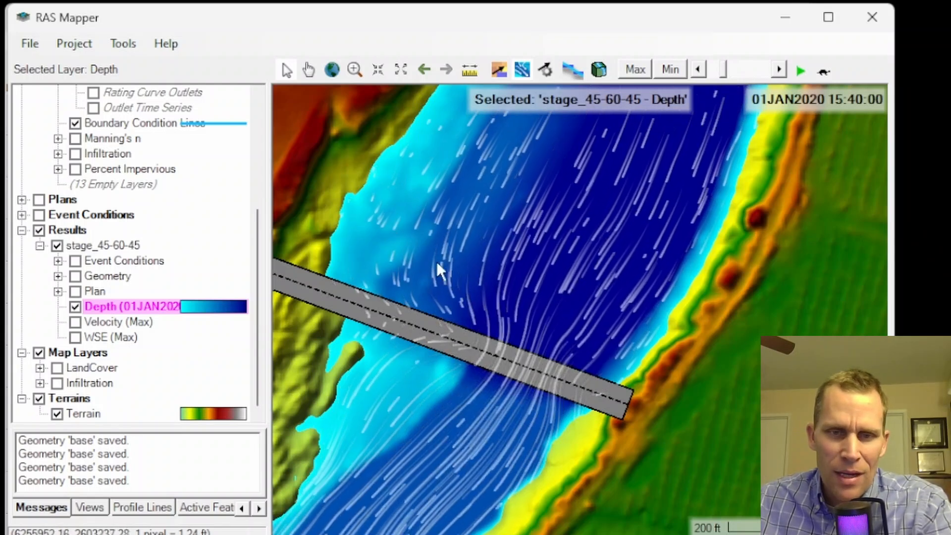
click(518, 72)
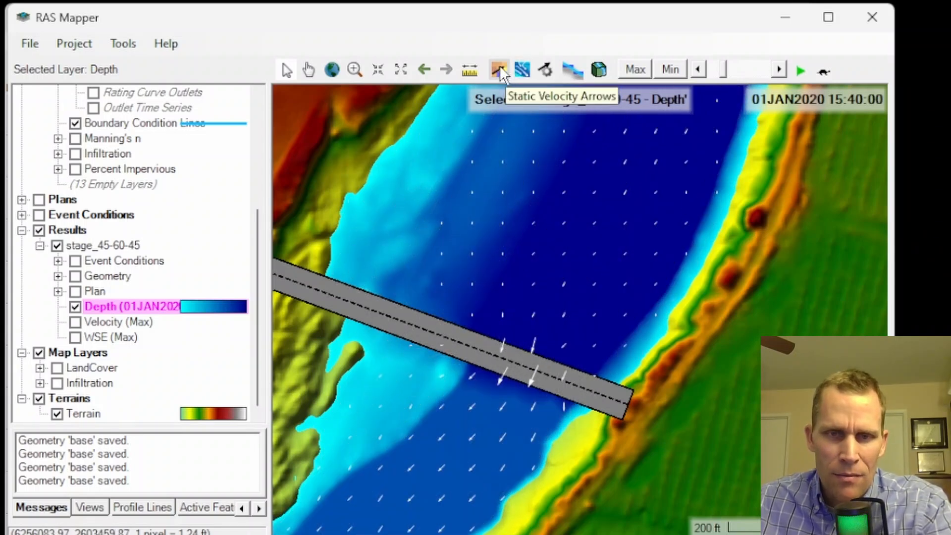
click(499, 70)
drag(894, 79, 817, 78)
scroll(599, 238, down, 1)
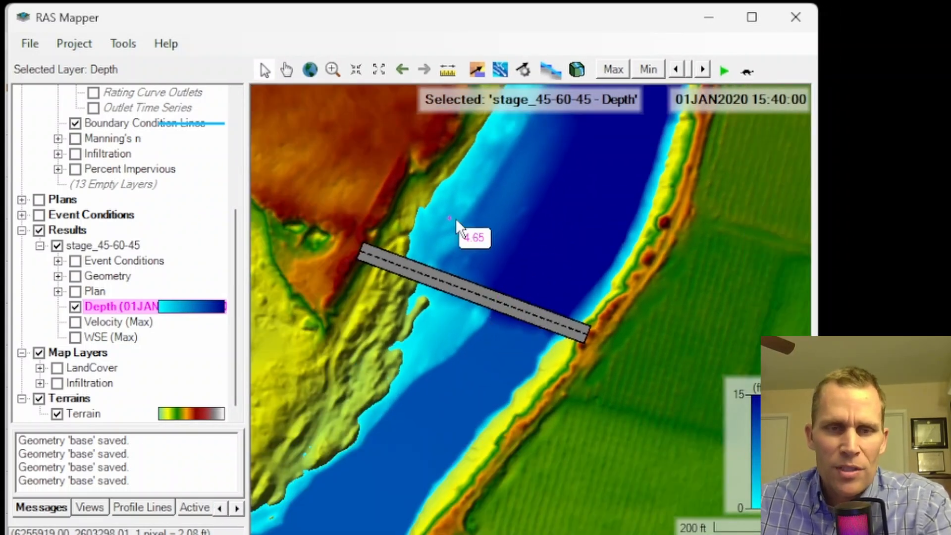
scroll(562, 185, down, 1)
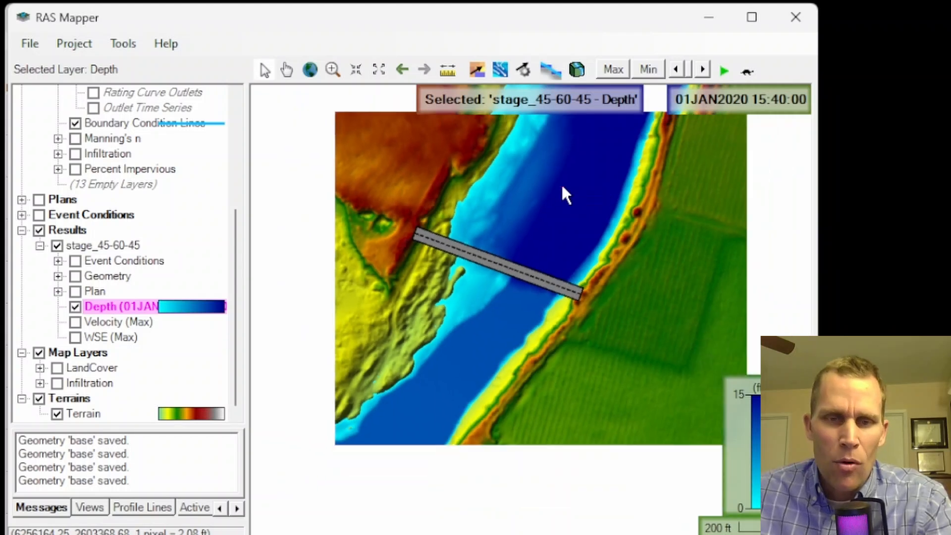
Open the stage hydrograph of the upstream boundary condition line in the unsteady flow data editor.
drag(571, 198, 542, 287)
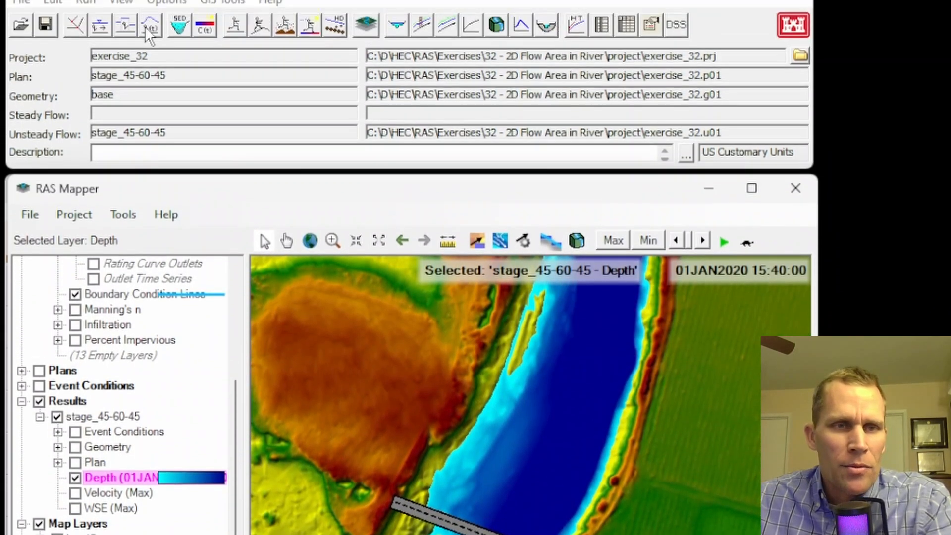
click(153, 63)
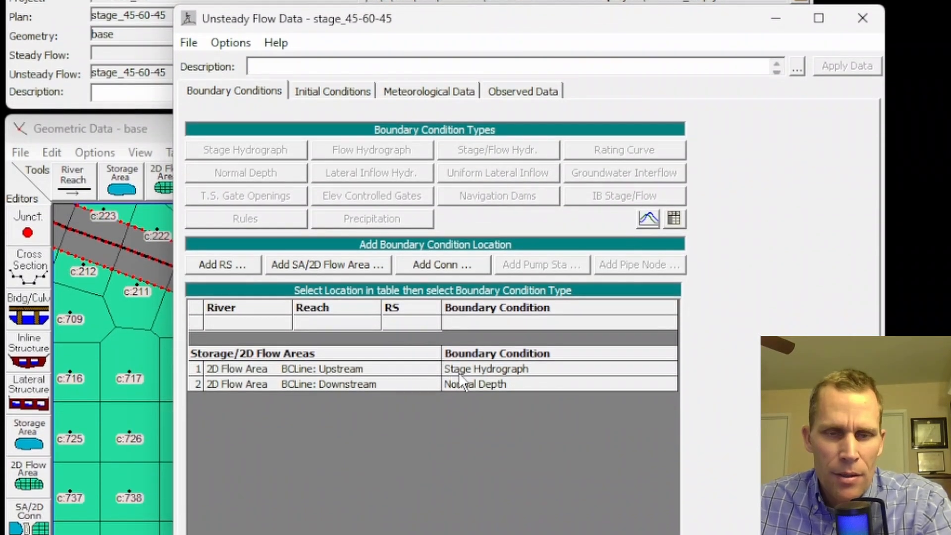
click(461, 370)
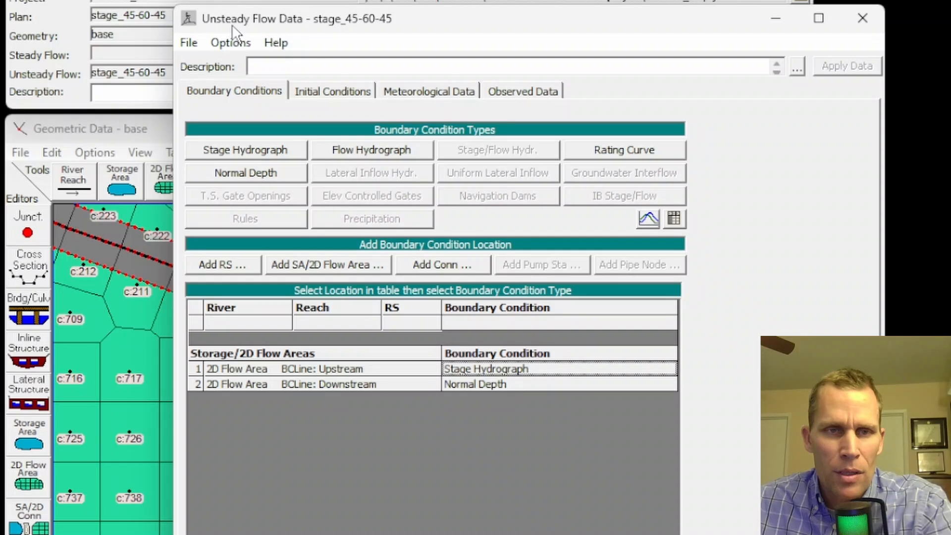
double_click(486, 367)
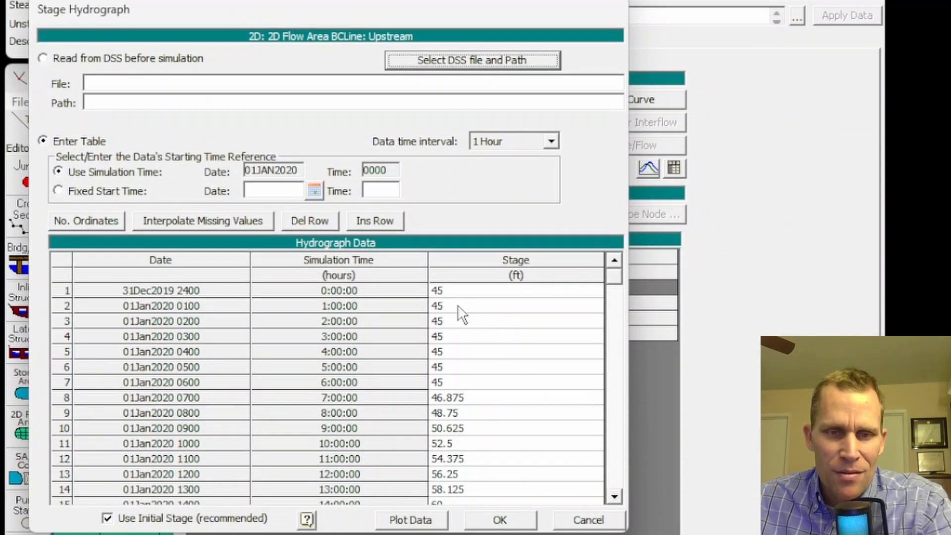
Set the stage at 14:00 hours (row 15) to 75 ft in the hydrograph table.
click(453, 292)
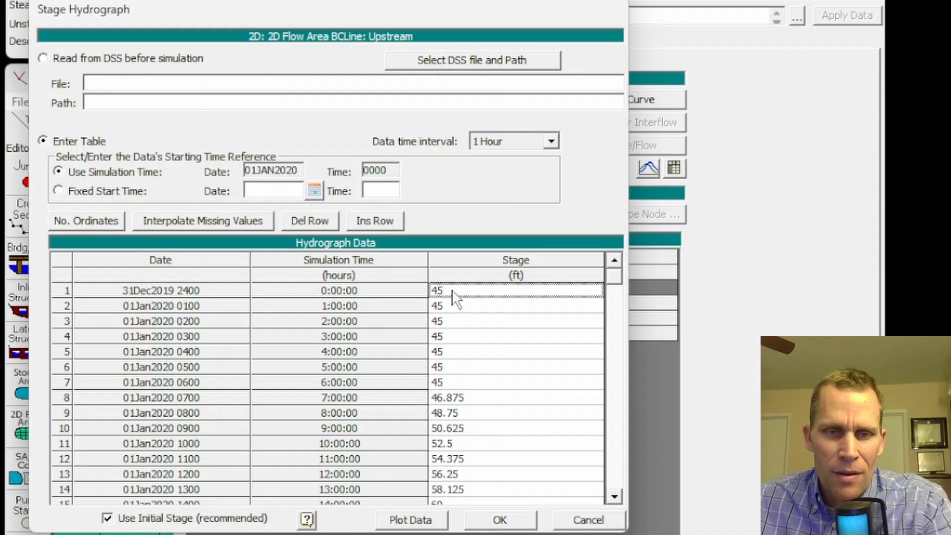
scroll(452, 293, down, 3)
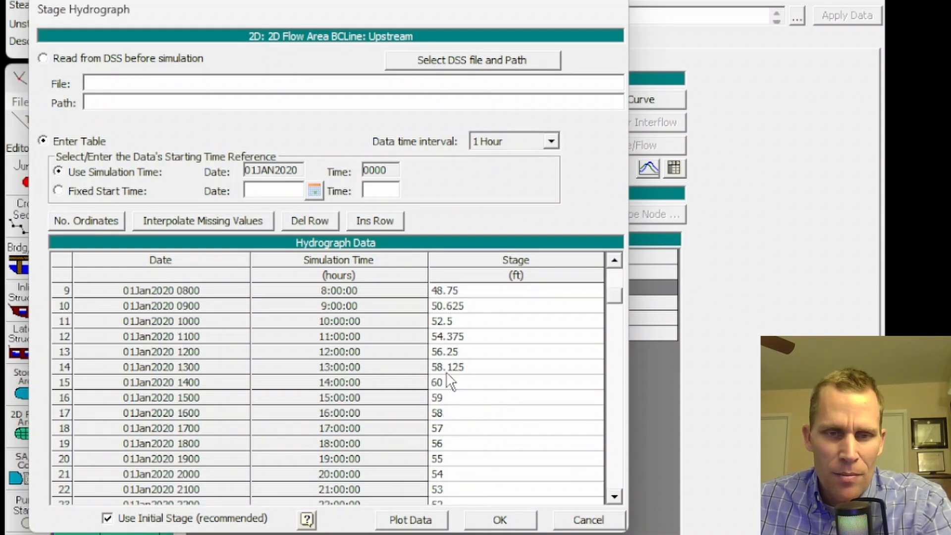
click(449, 385)
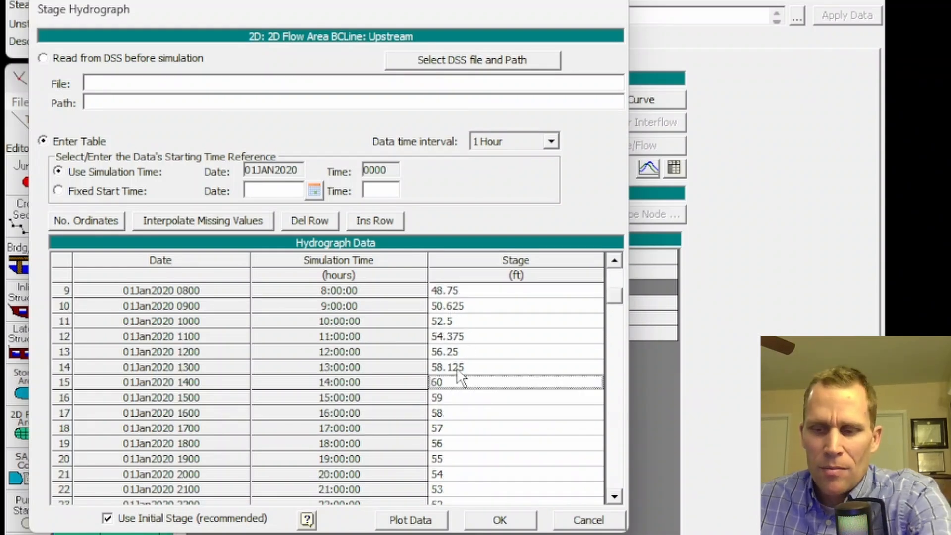
text(75)
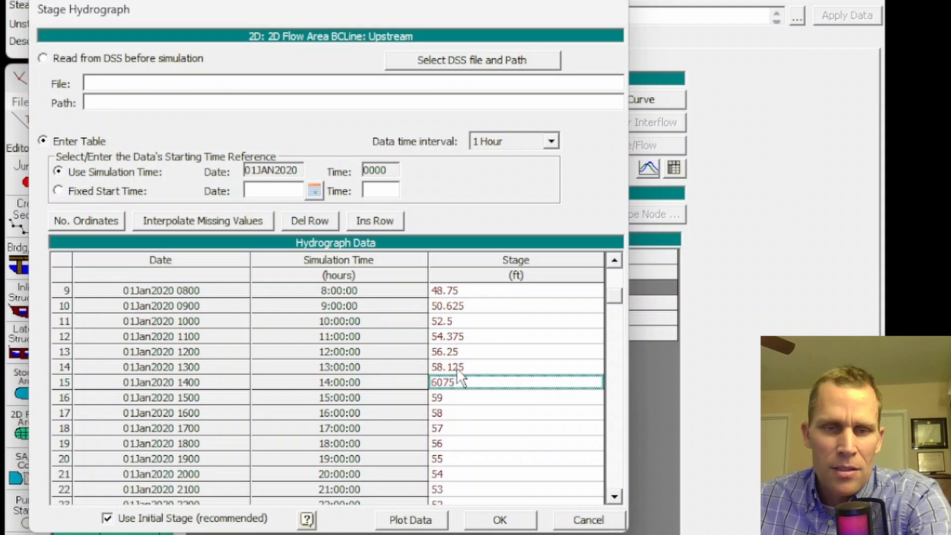
click(462, 382)
text(75)
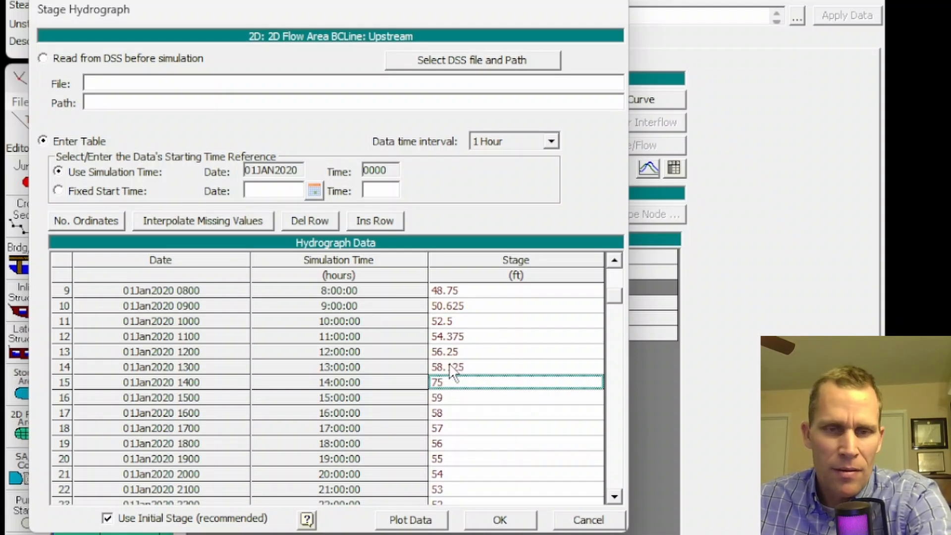
Clear the stages in rows 8–13 and 16–36, then interpolate the missing values.
drag(449, 369, 447, 397)
key(Delete)
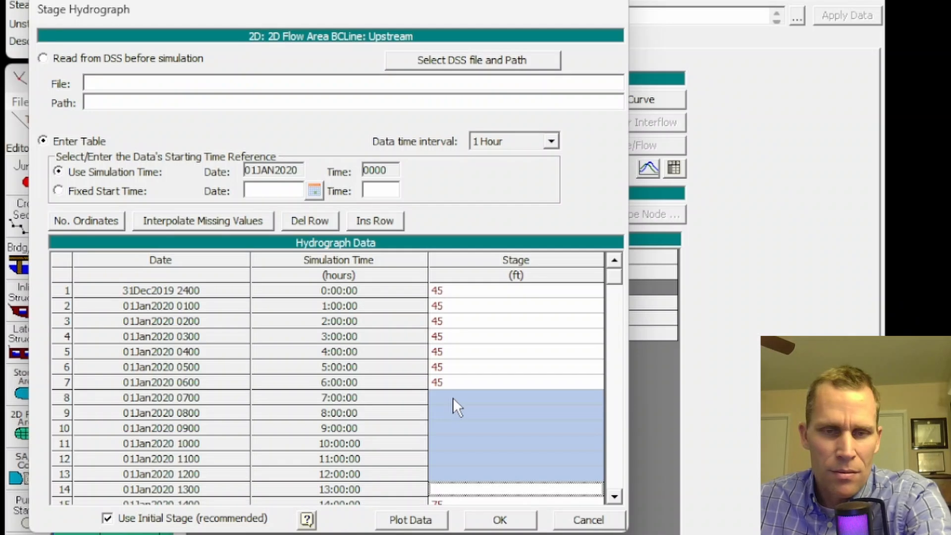
scroll(453, 398, down, 5)
scroll(439, 305, up, 2)
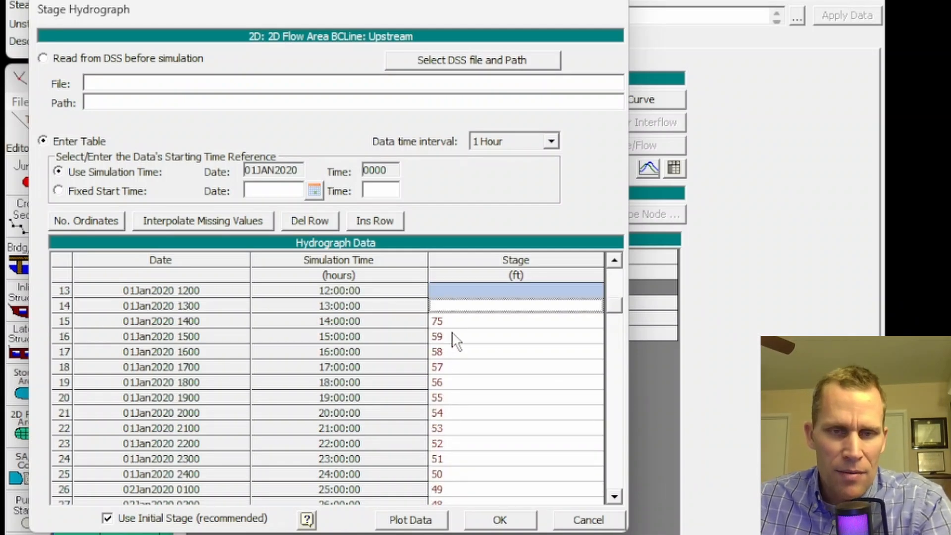
mouse_move(450, 336)
mouse_down()
mouse_move(462, 511)
mouse_move(443, 332)
mouse_up()
key(Delete)
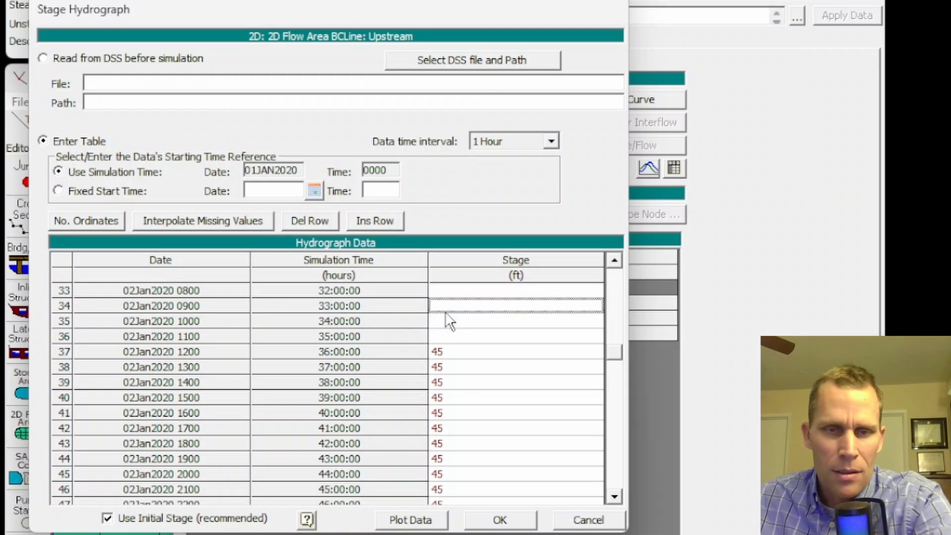
click(233, 224)
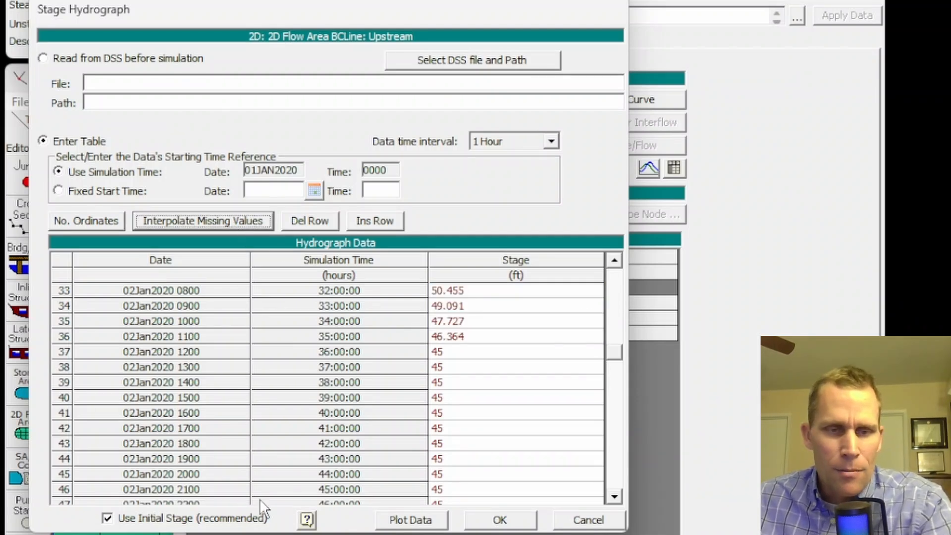
Plot the revised stage hydrograph, close the plot, and accept the hydrograph table.
click(398, 526)
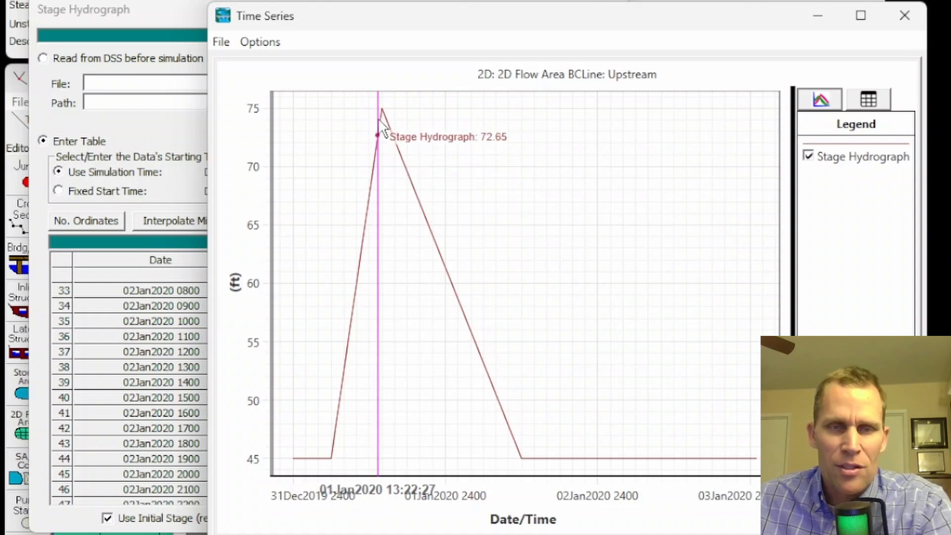
click(905, 15)
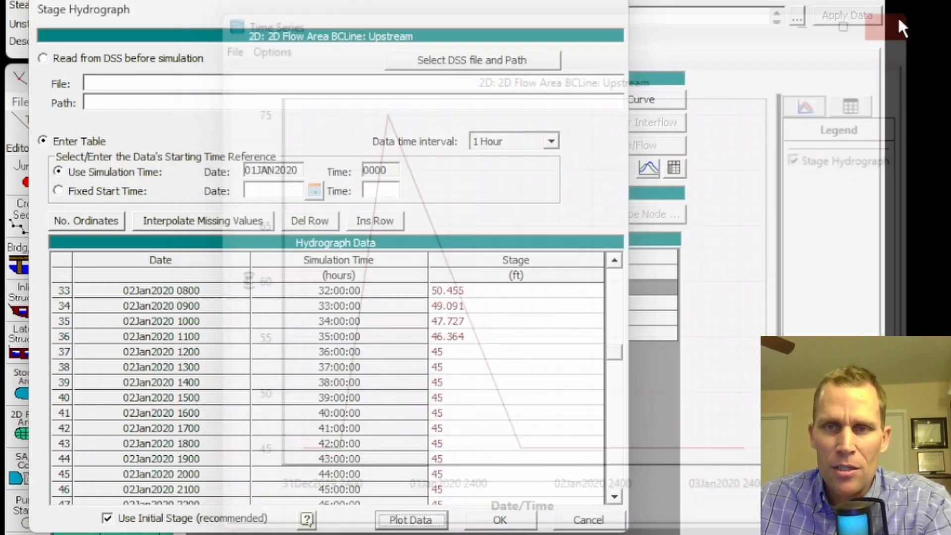
click(497, 503)
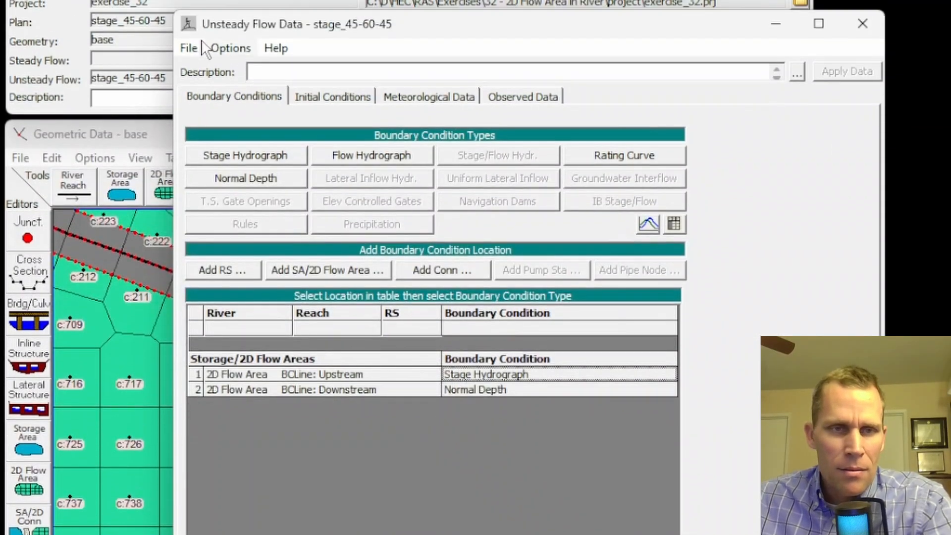
Save the unsteady flow data and close the unsteady flow editor.
click(189, 48)
click(228, 113)
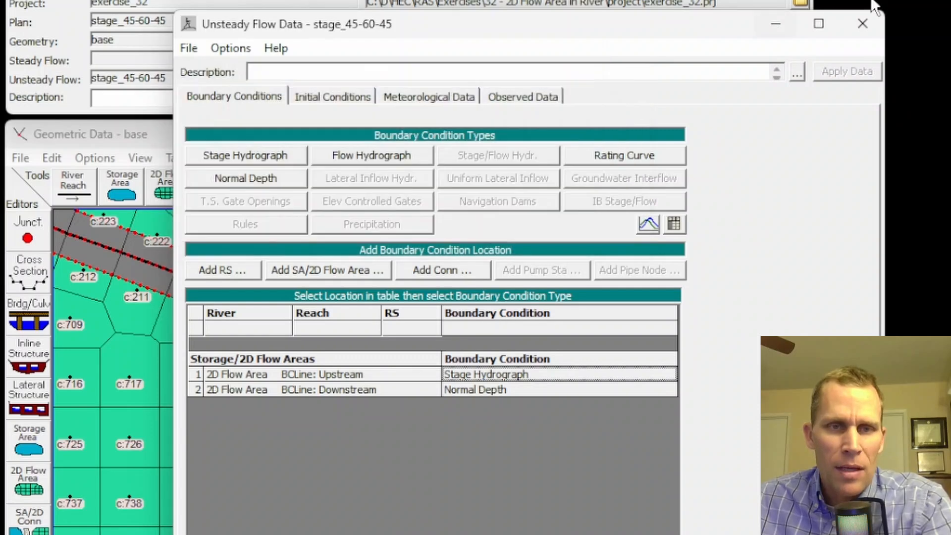
click(861, 24)
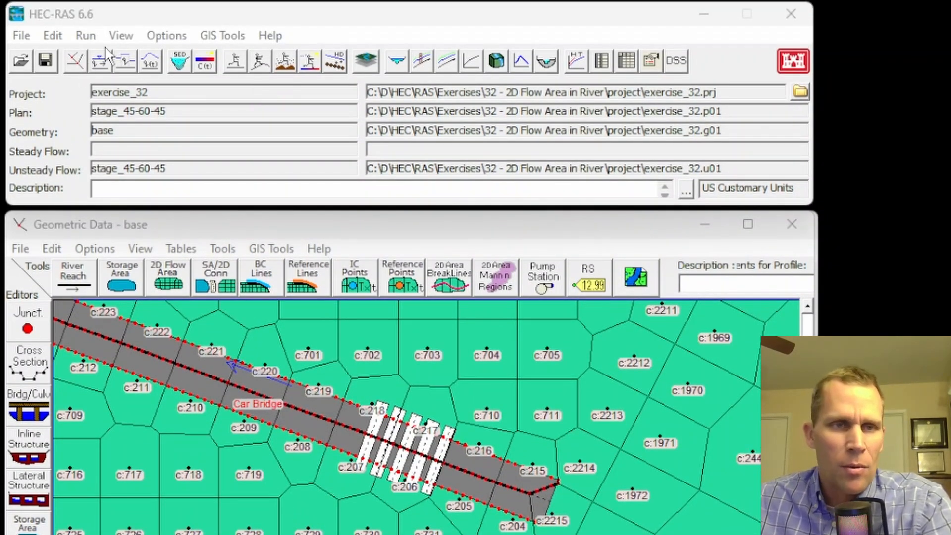
Run the unsteady flow simulation for the stage_45-60-45 plan and close the computation window.
click(258, 60)
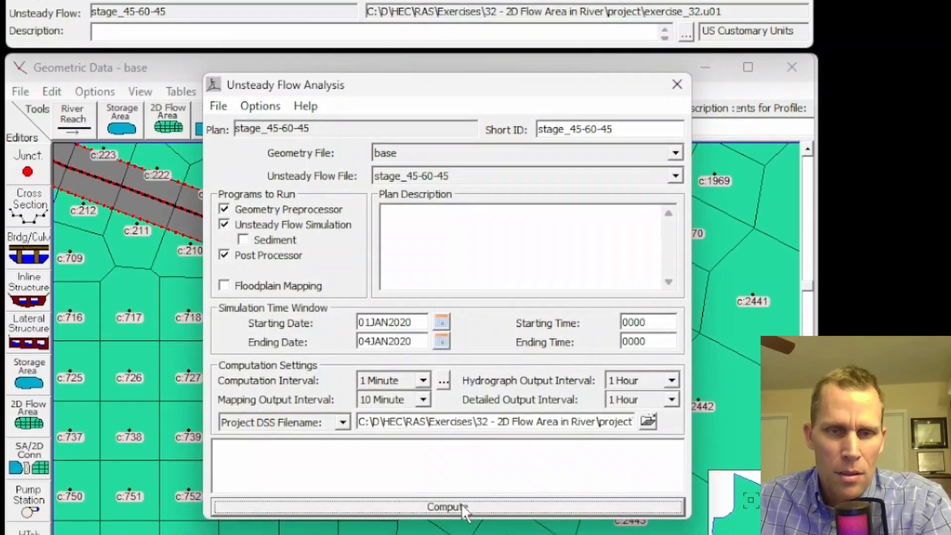
click(462, 505)
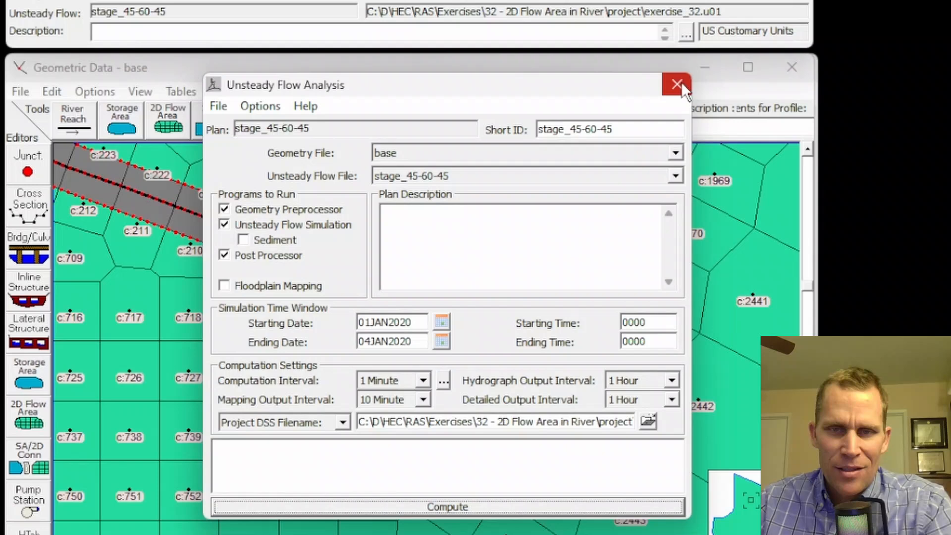
click(679, 84)
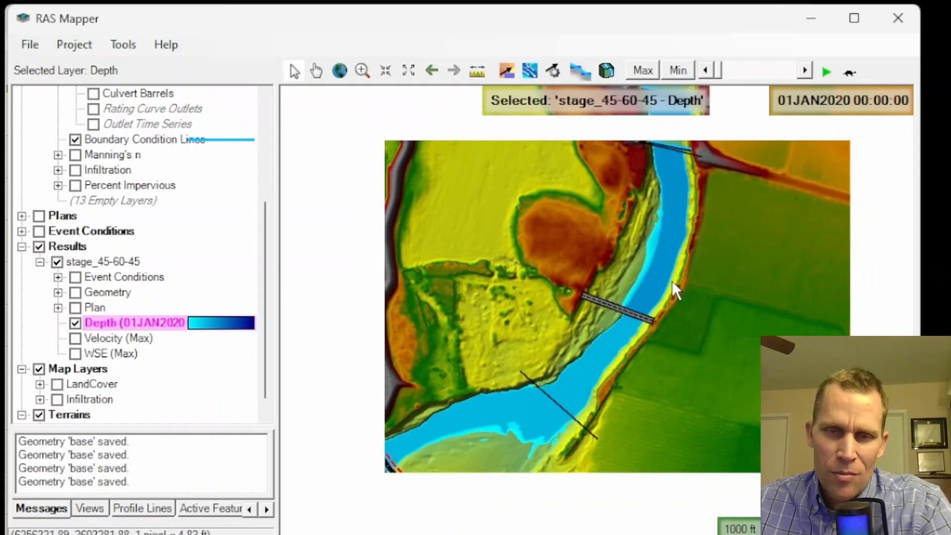
Animate the depth results over time while panning around the river bridges.
scroll(690, 323, up, 4)
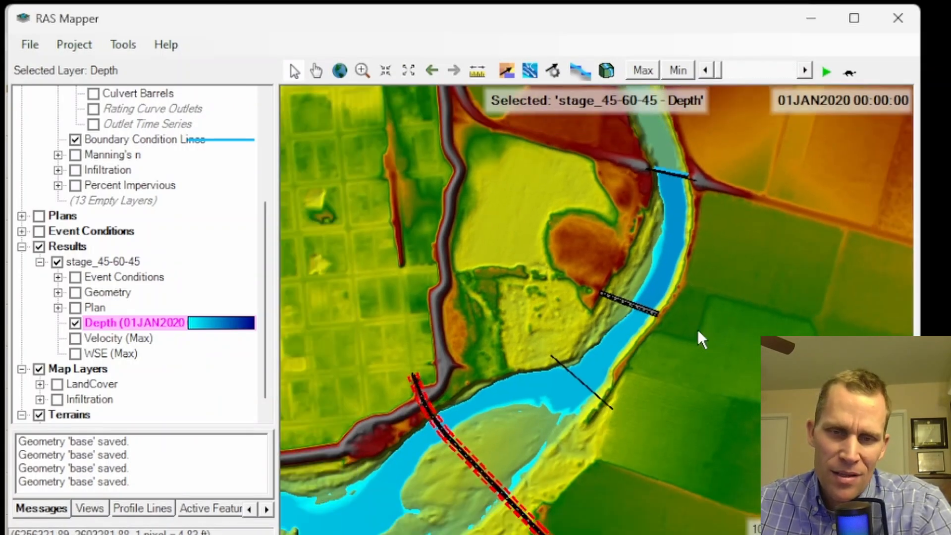
drag(698, 331, 684, 255)
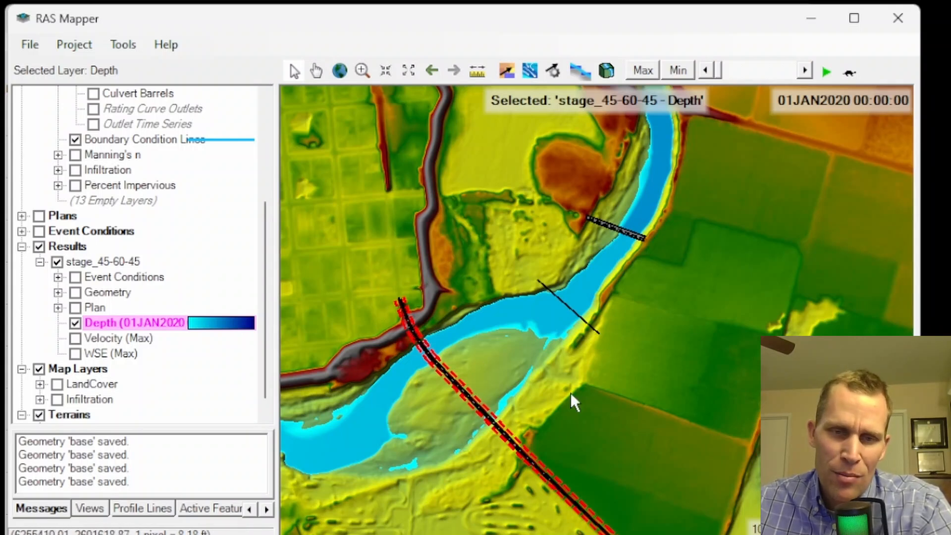
click(826, 73)
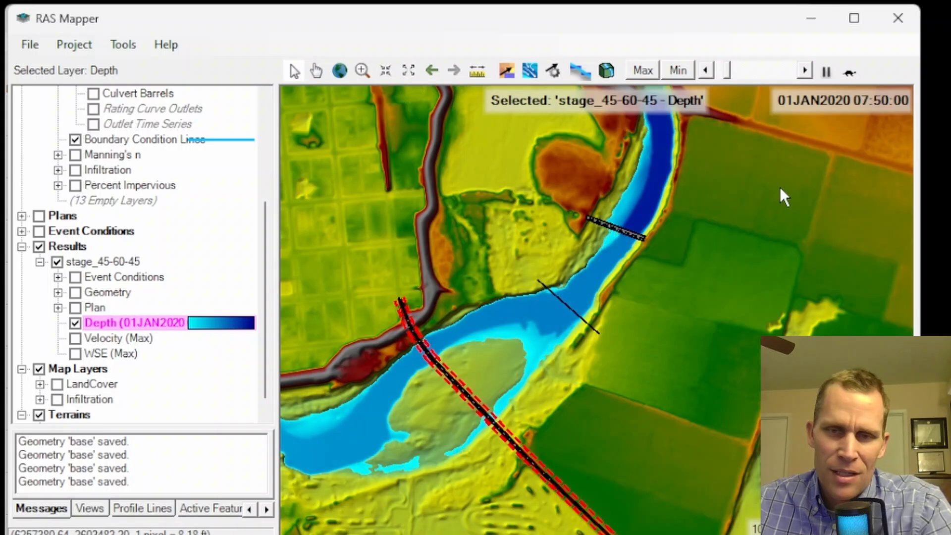
drag(780, 186, 735, 239)
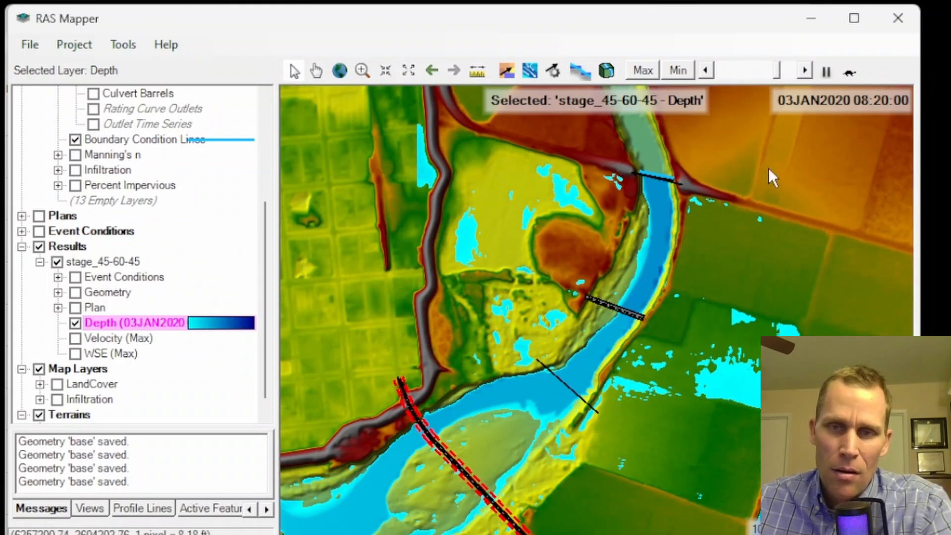
click(826, 72)
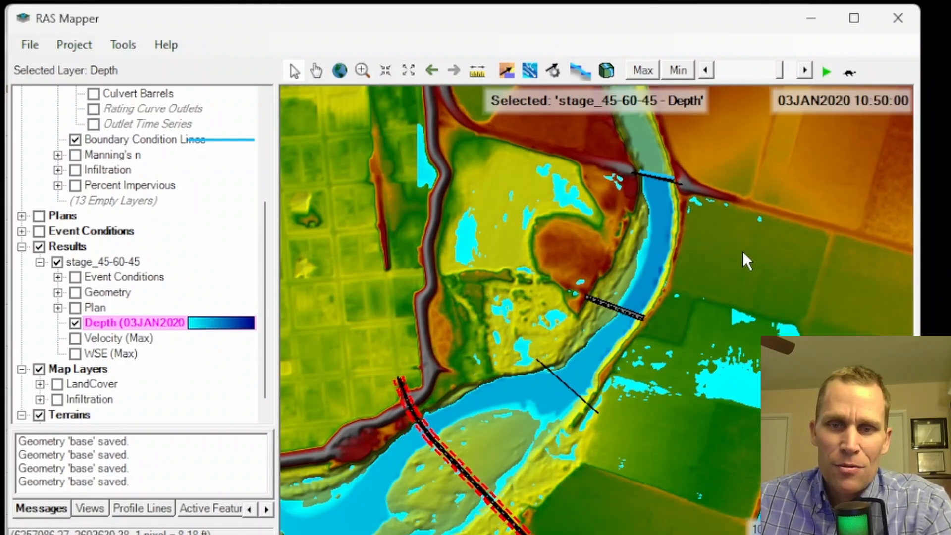
drag(735, 261, 690, 238)
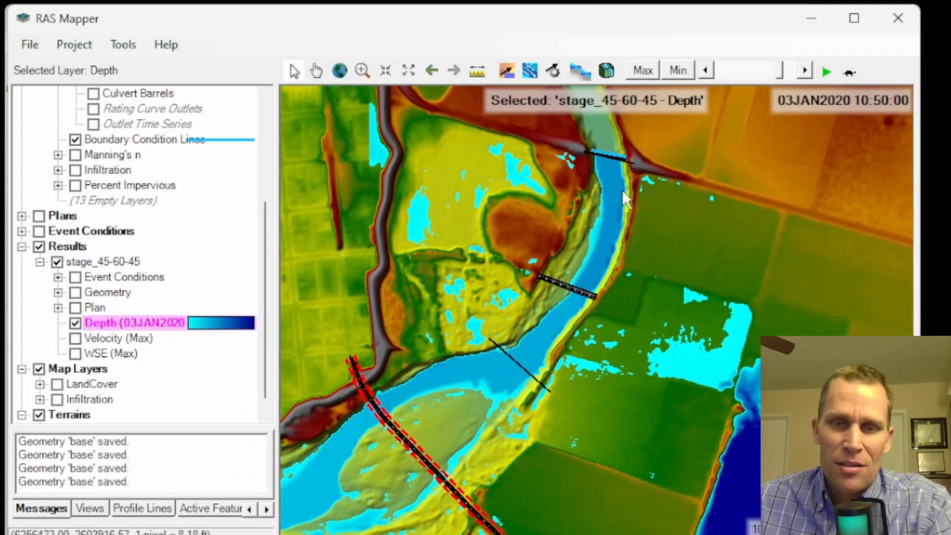
Turn on the 2D Flow Areas geometry layer to show the mesh over the results.
mouse_move(613, 203)
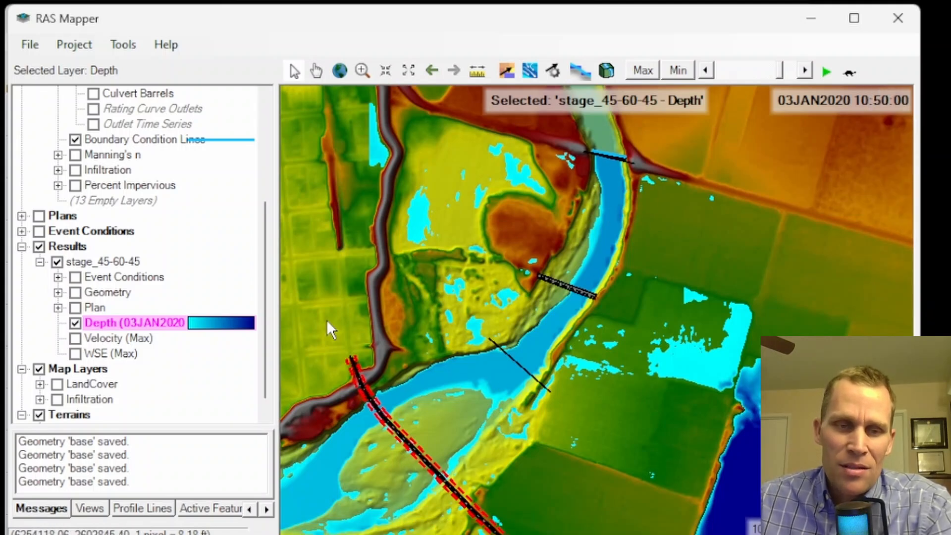
scroll(58, 144, up, 4)
click(75, 155)
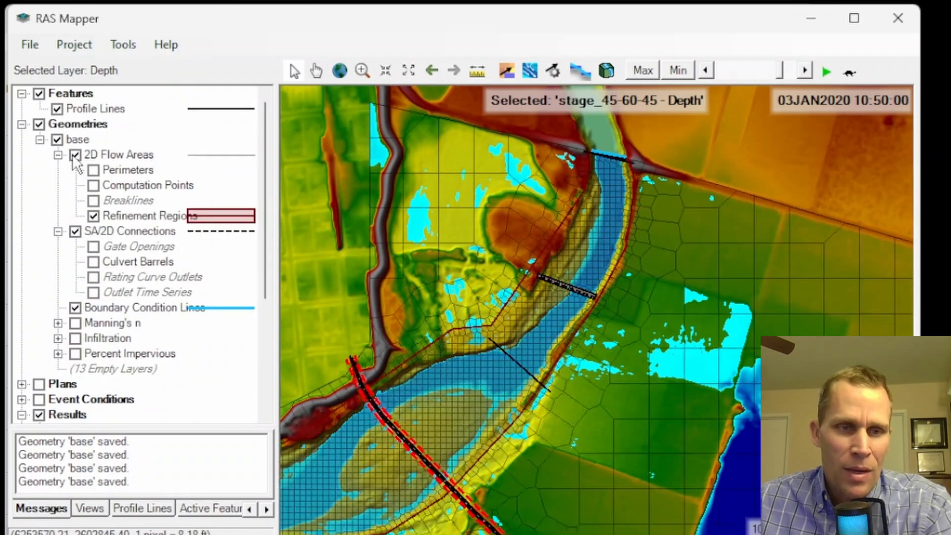